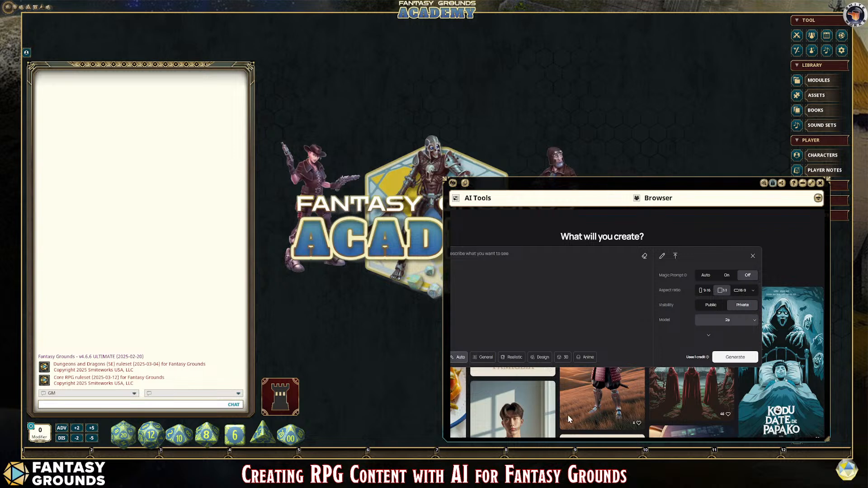
Step: Bring up the Grok 3 page in the browser and activate its empty prompt field
{"action": "key", "text": "ctrl+Tab"}
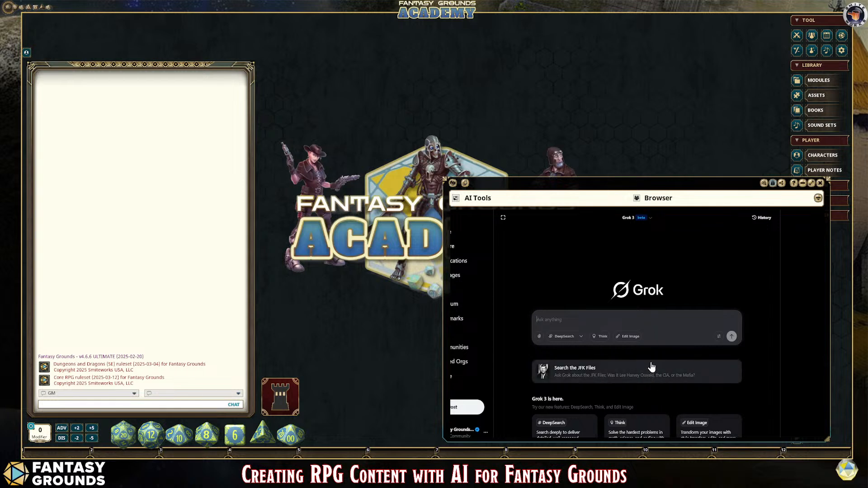
{"action": "left_click", "coordinate": [615, 317]}
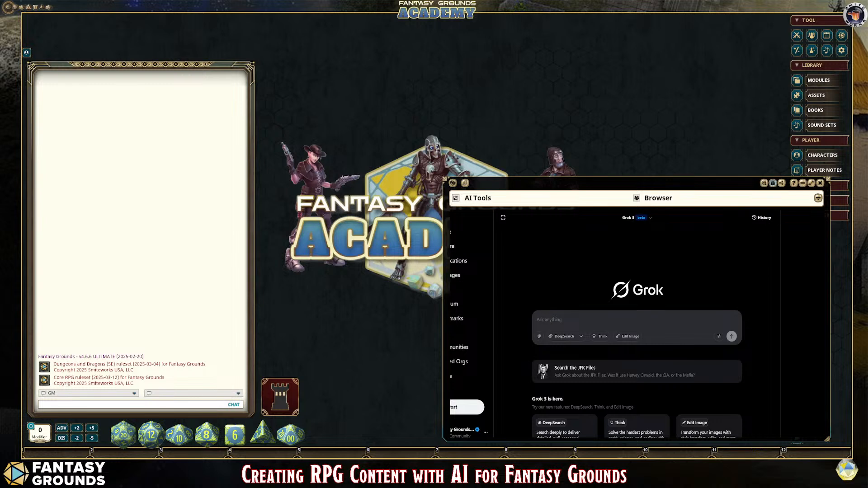
Step: Switch to the text editor and look through the saved notes, ending on the DnD5e Legacy NPC effects note in "new 56"
{"action": "key", "text": "alt+Tab"}
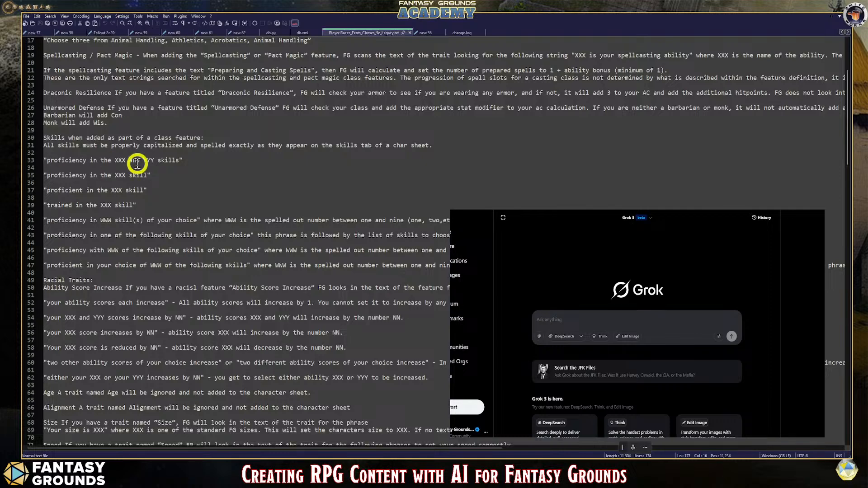
{"action": "scroll", "coordinate": [312, 172], "scroll_direction": "up", "scroll_amount": 3}
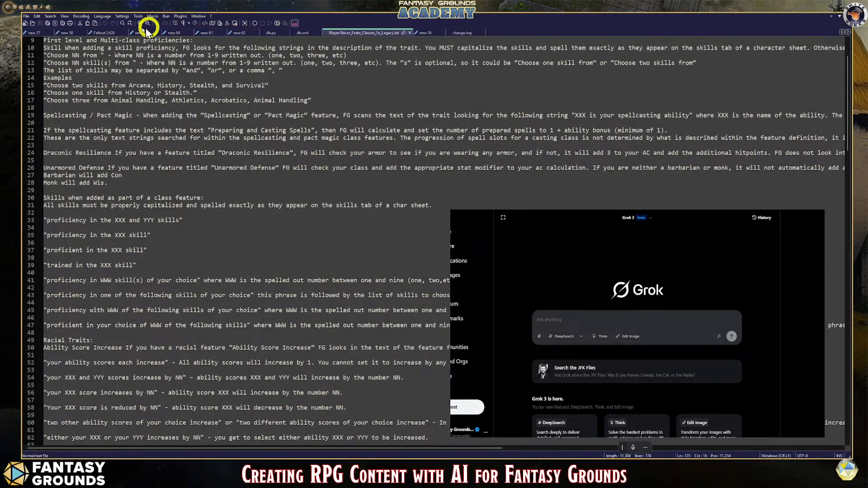
{"action": "left_click", "coordinate": [97, 34]}
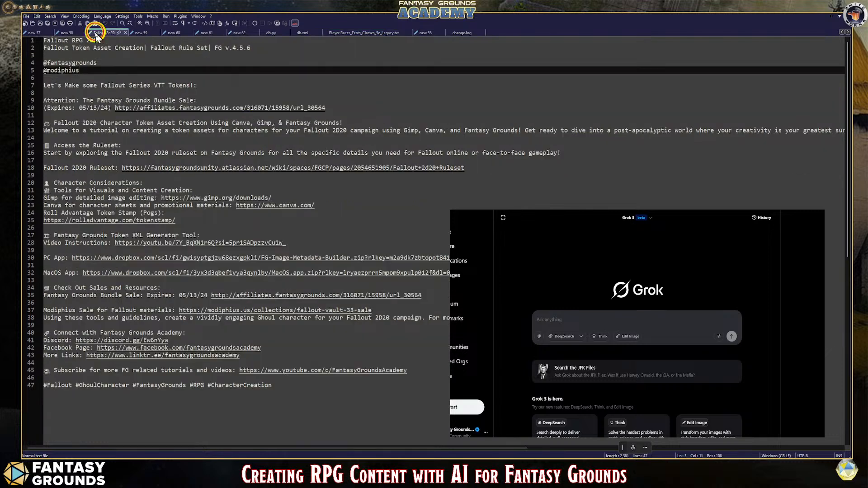
{"action": "left_click", "coordinate": [145, 34]}
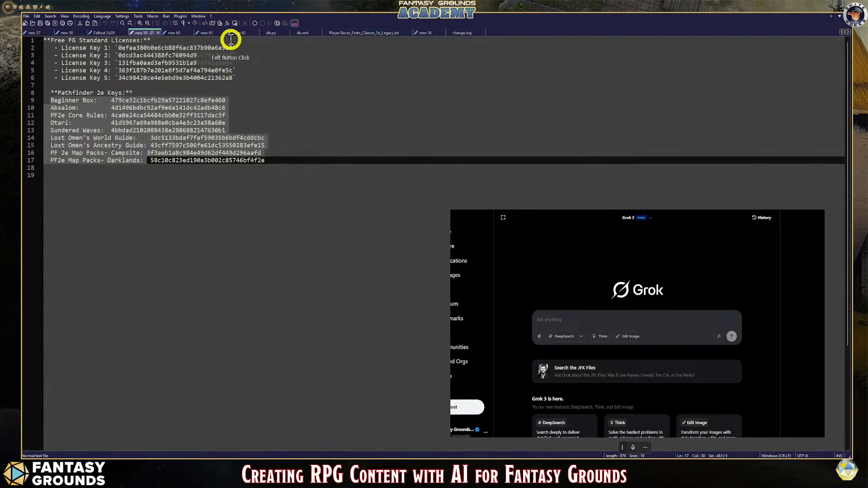
{"action": "left_click", "coordinate": [231, 35]}
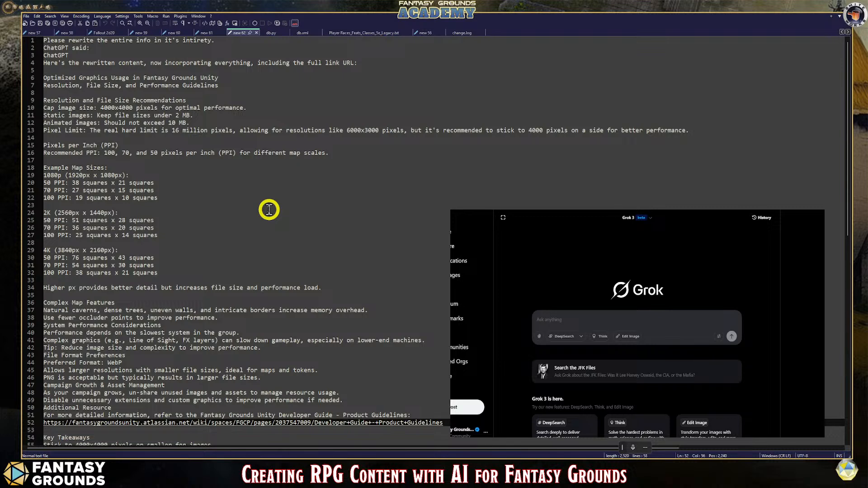
{"action": "left_click", "coordinate": [426, 32]}
{"action": "left_click", "coordinate": [436, 34]}
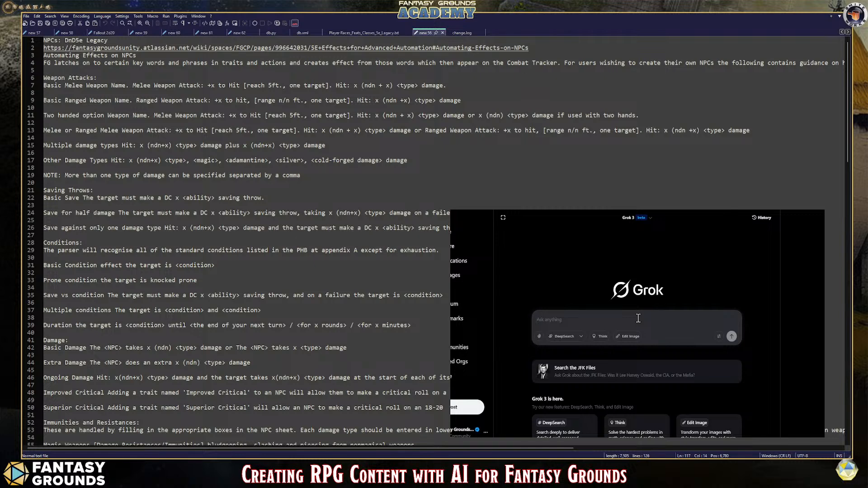
Step: Begin the Grok prompt with "Design a one shot adventure, that can be completed in 4-6 hours"
{"action": "type", "text": "Design a one shot adventure, that can be completed in 4-6 hours"}
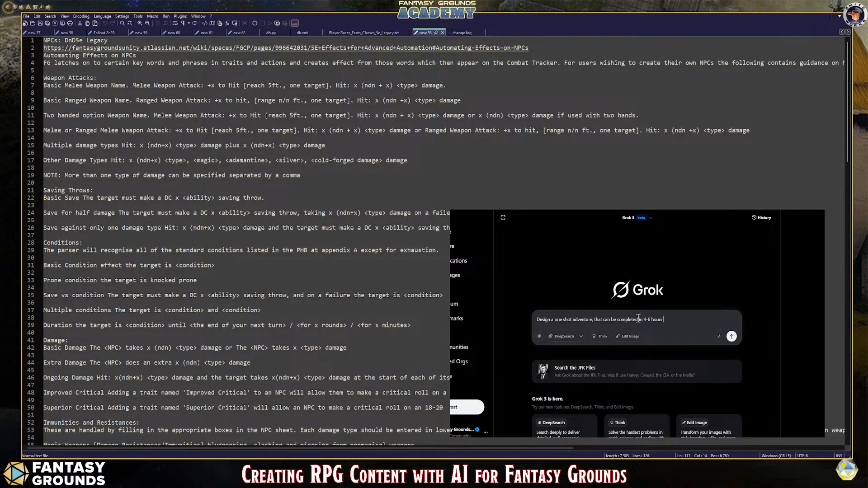
{"action": "type", "text": " for levels 3, 4-5 players."}
Step: Finish the prompt's opening sentence with "for levels 3, 4-5 players." and start a new line
{"action": "left_click_drag", "start_coordinate": [644, 320], "coordinate": [651, 319]}
{"action": "left_click", "coordinate": [671, 335]}
{"action": "left_click", "coordinate": [720, 322]}
{"action": "key", "text": "shift+Return"}
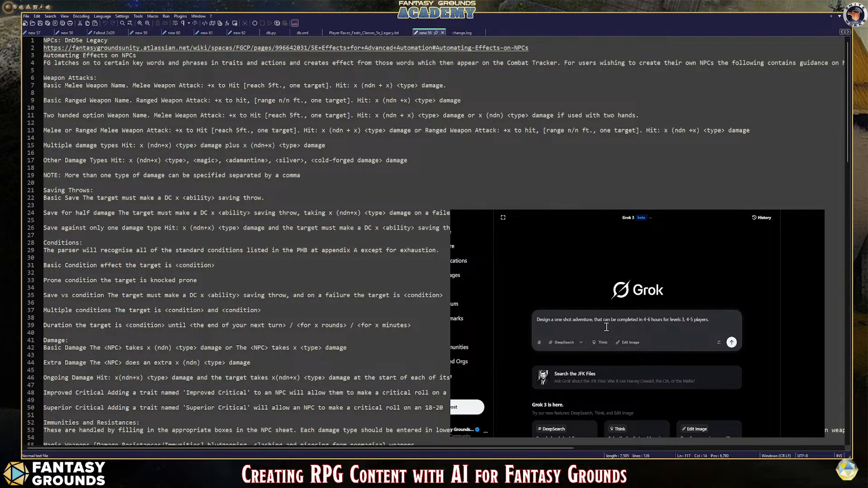
Step: Add the sentence "Design with the RPG industry best standards." to the prompt
{"action": "type", "text": "DES"}
{"action": "type", "text": "esign with t"}
{"action": "type", "text": "he"}
{"action": "type", "text": "RPG Indu"}
{"action": "type", "text": "stry best a"}
{"action": "type", "text": "tanmdards."}
{"action": "left_click", "coordinate": [615, 325]}
Step: Add "Use the rule of threes for design concepts, such as plot hooks, chapters, parts, sections." to the prompt
{"action": "type", "text": "Use the rule of threes for design concepts"}
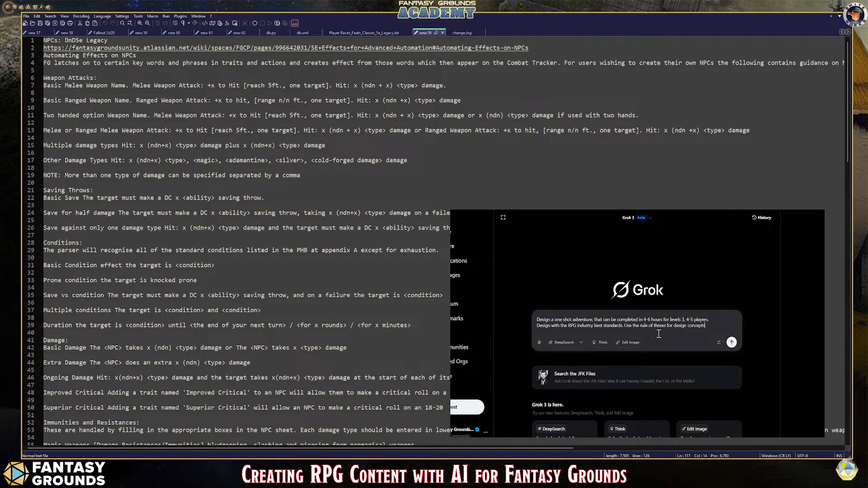
{"action": "type", "text": ", such as plot hooks, "}
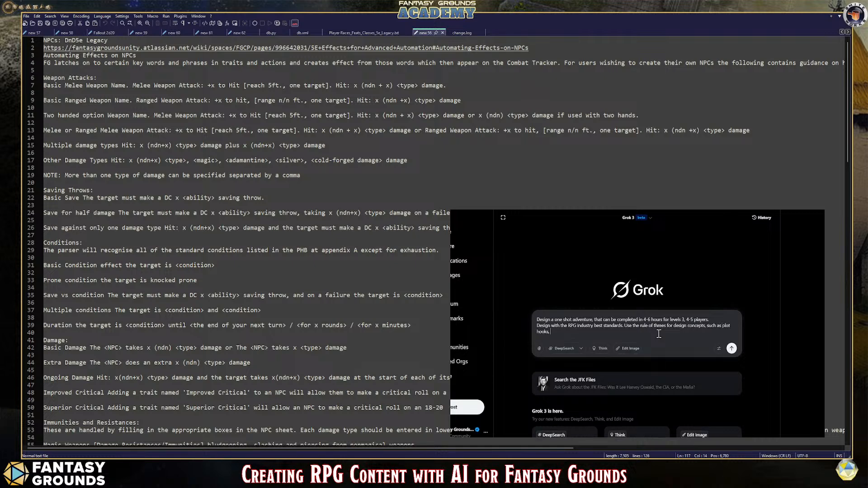
{"action": "type", "text": "chapters, parts, sections."}
Step: Add "Include in this fashion." and, on a new line, "Intro, Setup, and GM information." to the prompt
{"action": "type", "text": "Include in this fashion"}
{"action": "key", "text": "shift+Return"}
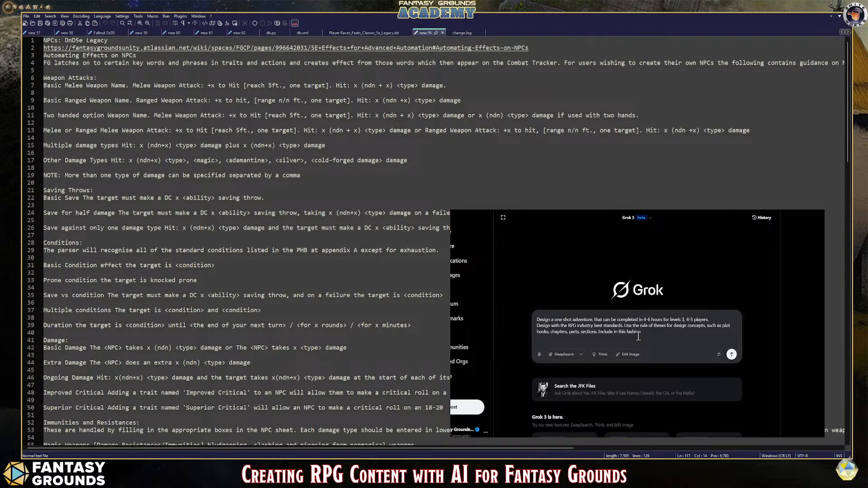
{"action": "type", "text": "Intro, Setup, and GM information."}
{"action": "key", "text": "shift+Return"}
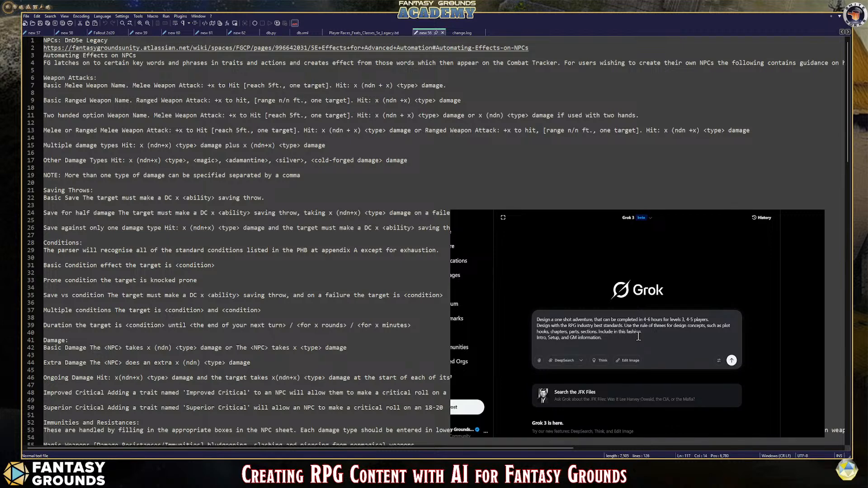
Step: Specify the adventure's structure on a new prompt line as "3 sections, three chapters, and three parts for each."
{"action": "type", "text": "3 parts"}
{"action": "type", "text": ", 3 chapters"}
{"action": "key", "text": "BackSpace"}
{"action": "key", "text": "BackSpace"}
{"action": "key", "text": "BackSpace"}
{"action": "key", "text": "BackSpace"}
{"action": "key", "text": "BackSpace"}
{"action": "key", "text": "BackSpace"}
{"action": "key", "text": "BackSpace"}
{"action": "key", "text": "BackSpace"}
{"action": "key", "text": "BackSpace"}
{"action": "key", "text": "BackSpace"}
{"action": "key", "text": "BackSpace"}
{"action": "key", "text": "BackSpace"}
{"action": "type", "text": "sections, three chapters, and three parts for each. THe parts can include any thre of the fo"}
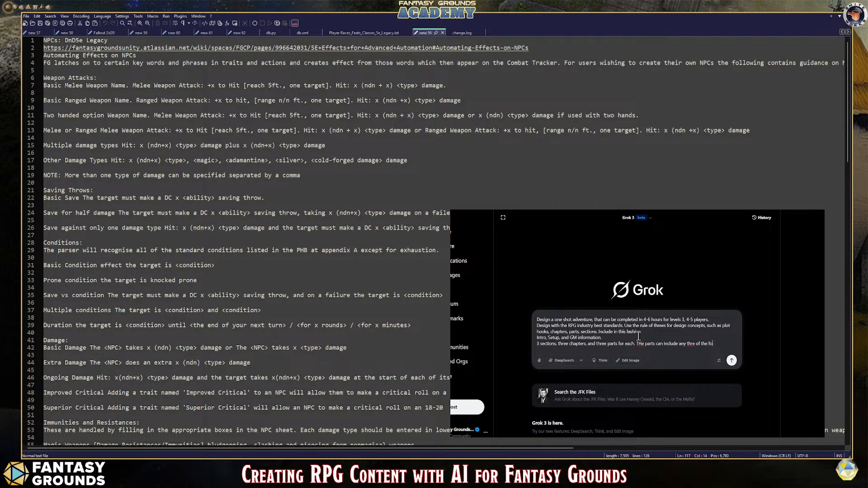
Step: Add "The parts can include any three of the following" to the prompt, correcting the misspelled "three" and "The"
{"action": "type", "text": "llowing"}
{"action": "left_click", "coordinate": [693, 344]}
{"action": "type", "text": "e"}
{"action": "left_click", "coordinate": [644, 344]}
{"action": "key", "text": "BackSpace"}
{"action": "type", "text": "h"}
{"action": "left_click", "coordinate": [728, 344]}
Step: Continue the list of part contents with "should have a read aloud section, GM notes"
{"action": "scroll", "coordinate": [700, 339], "scroll_direction": "down", "scroll_amount": 1}
{"action": "scroll", "coordinate": [700, 339], "scroll_direction": "up", "scroll_amount": 1}
{"action": "key", "text": "shift+Return"}
{"action": "type", "text": "musu"}
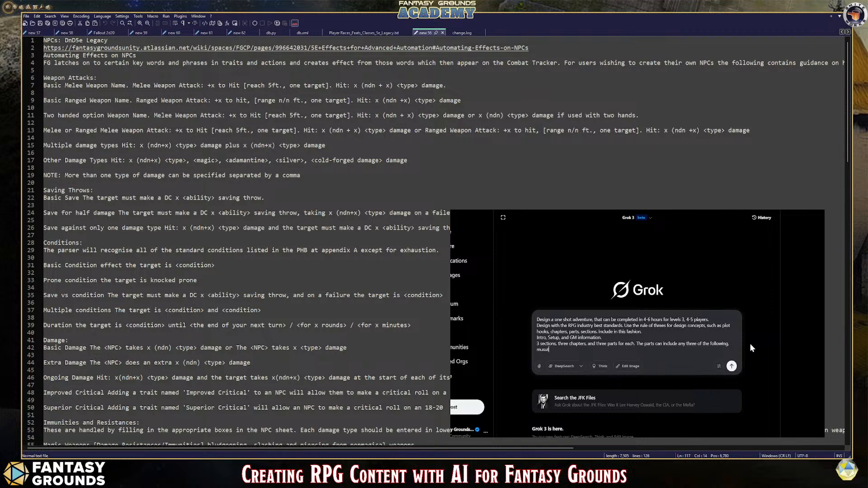
{"action": "key", "text": "BackSpace"}
{"action": "key", "text": "BackSpace"}
{"action": "key", "text": "BackSpace"}
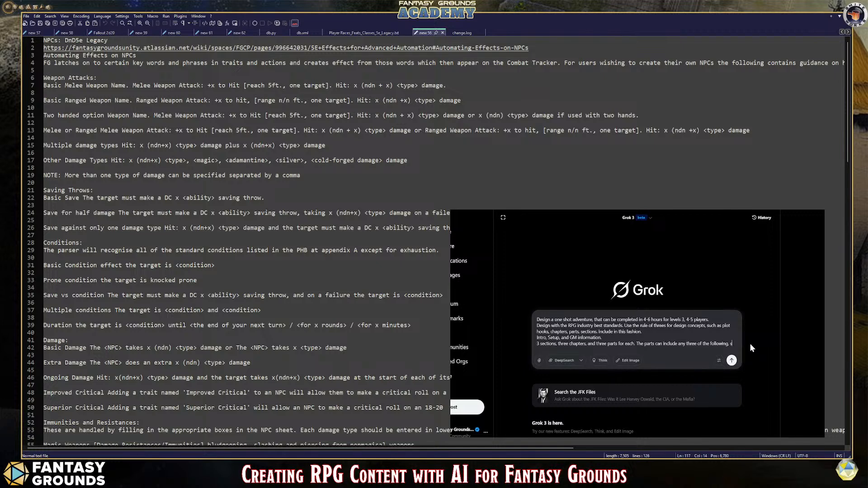
{"action": "type", "text": "hould have "}
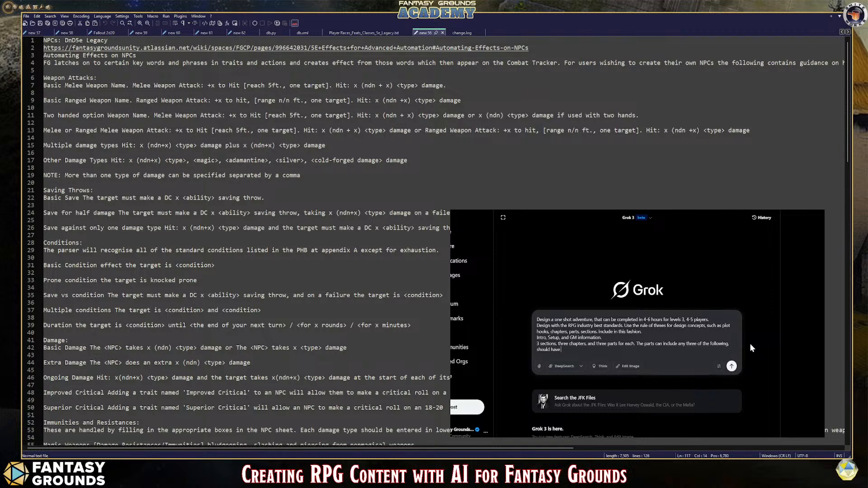
{"action": "type", "text": "a read aloud sectio"}
{"action": "type", "text": "n, GM notes, Tactics/Encounters, Hazards"}
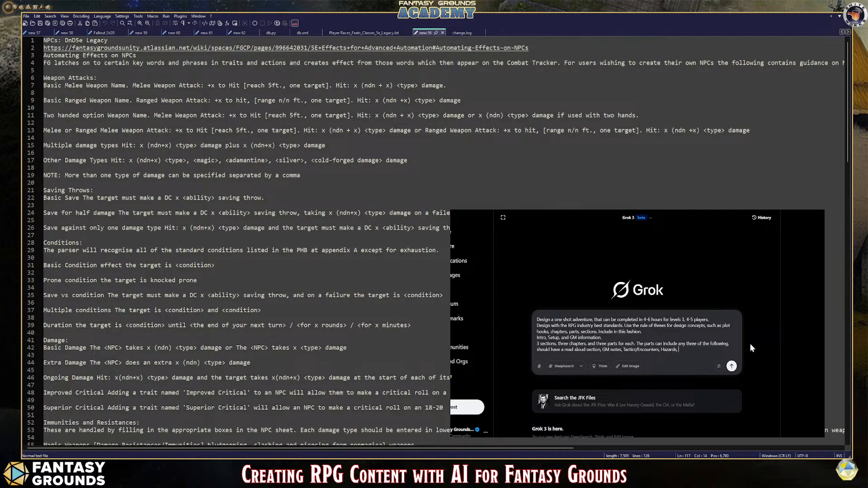
{"action": "type", "text": ", Loot"}
Step: Extend the part contents with "Loot" and "Consequences/Aftermath", inserting "Puzzles/Traps" between them
{"action": "type", "text": ", Con"}
{"action": "type", "text": "se"}
{"action": "type", "text": "quences"}
{"action": "type", "text": "/A"}
{"action": "type", "text": "Puzzles"}
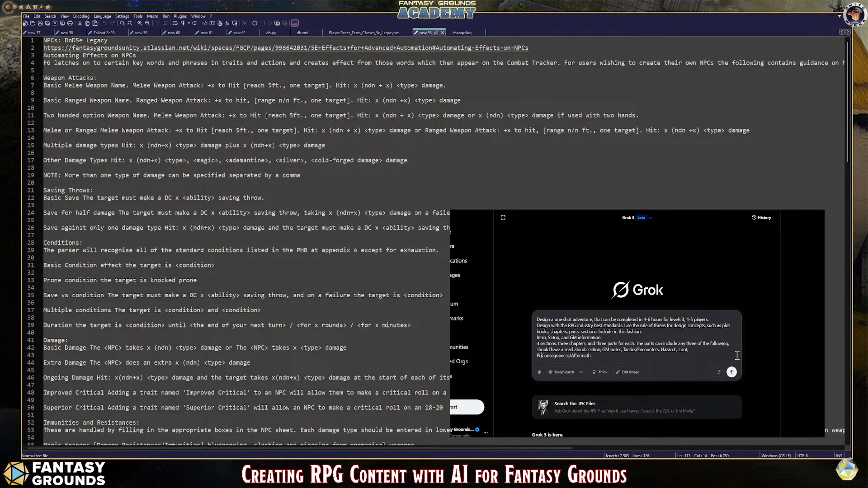
{"action": "type", "text": "/Traps"}
{"action": "type", "text": ","}
Step: Add "Encounters" after "Consequences/Aftermath" and end the sentence with "and include dialog options."
{"action": "type", "text": "counte"}
{"action": "type", "text": "rs, and"}
{"action": "type", "text": "clude dialo"}
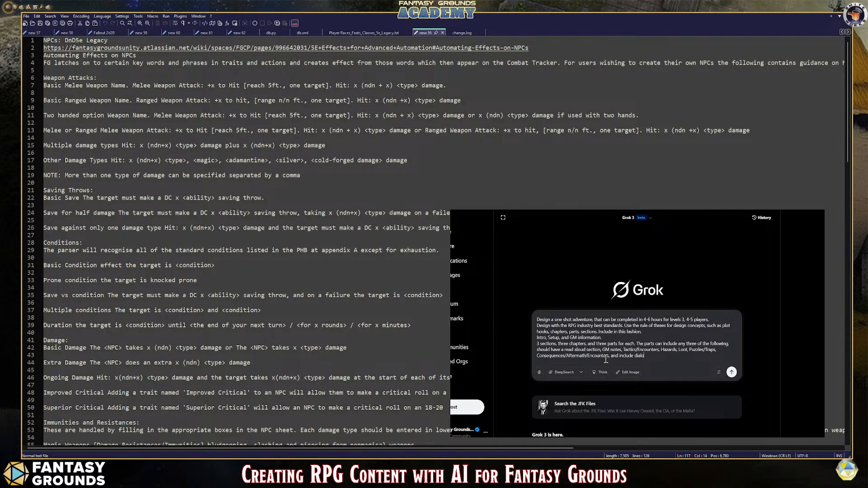
{"action": "type", "text": "g options."}
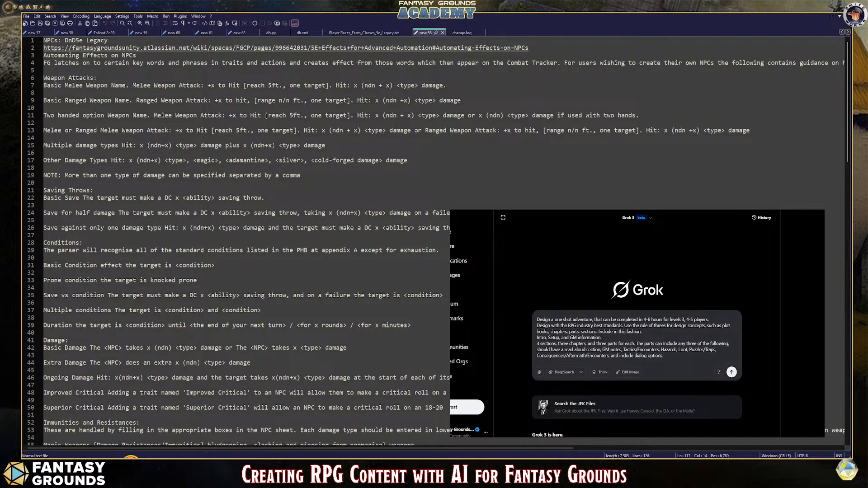
Step: Switch back to Fantasy Grounds, open the campaign's Tables list and place its window over the chat area
{"action": "left_click", "coordinate": [131, 465]}
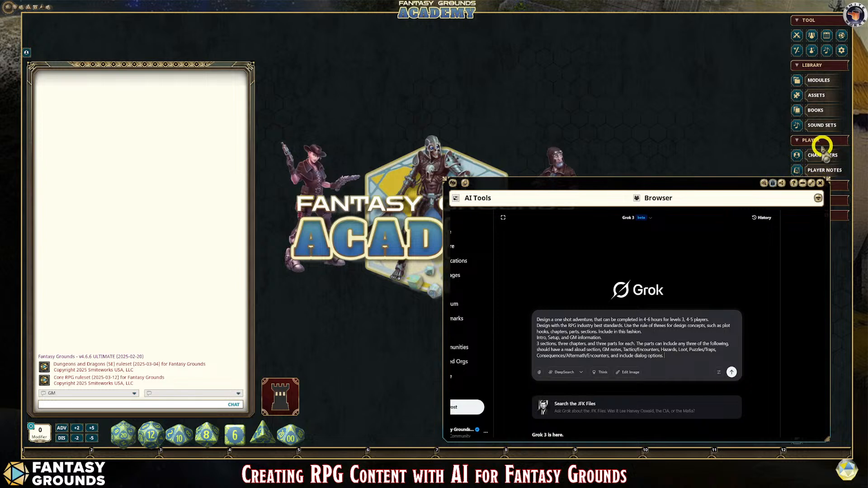
{"action": "left_click", "coordinate": [841, 215]}
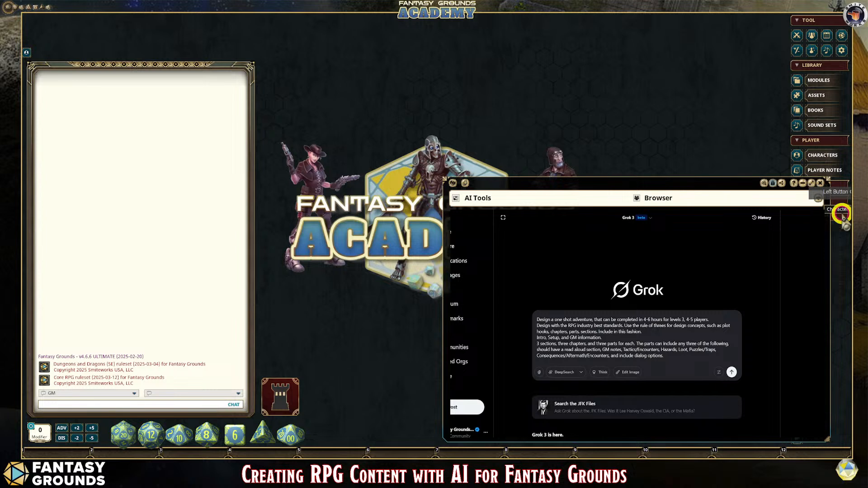
{"action": "left_click", "coordinate": [771, 183]}
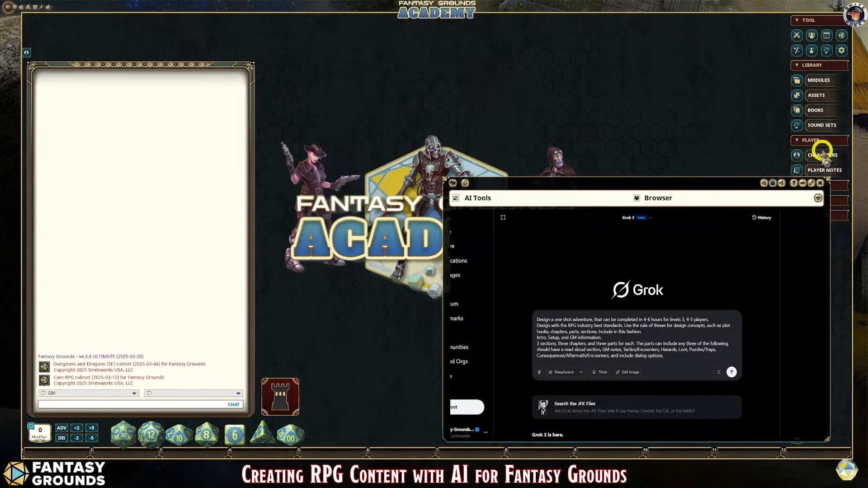
{"action": "left_click", "coordinate": [841, 187]}
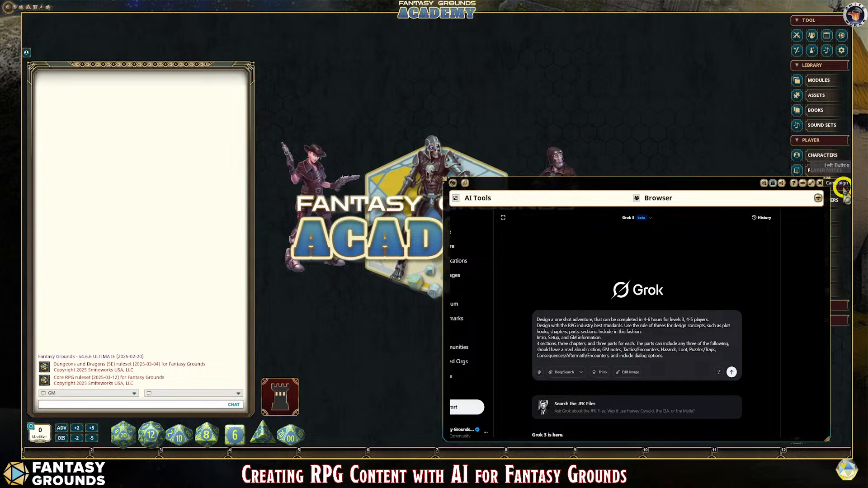
{"action": "left_click", "coordinate": [839, 275]}
{"action": "left_click_drag", "start_coordinate": [413, 155], "coordinate": [132, 112]}
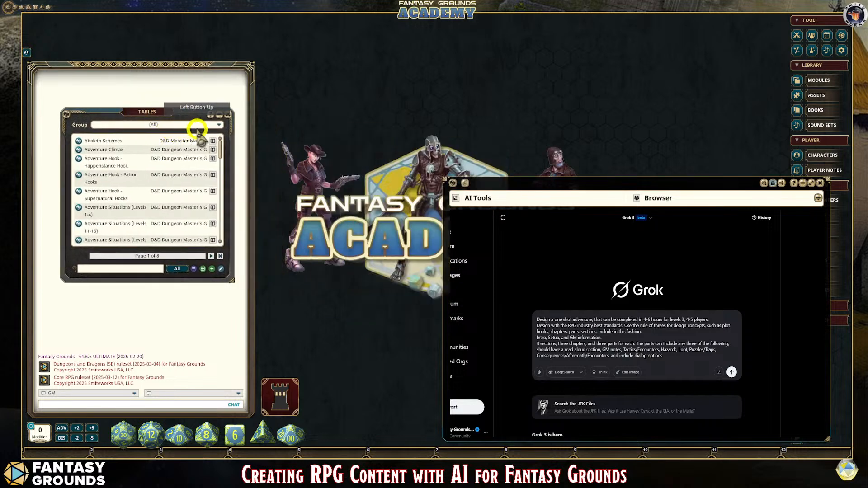
Step: Open the Import Table window and place it beside the Tables list
{"action": "left_click", "coordinate": [203, 269]}
{"action": "left_click", "coordinate": [423, 151]}
{"action": "left_click_drag", "start_coordinate": [422, 150], "coordinate": [334, 64]}
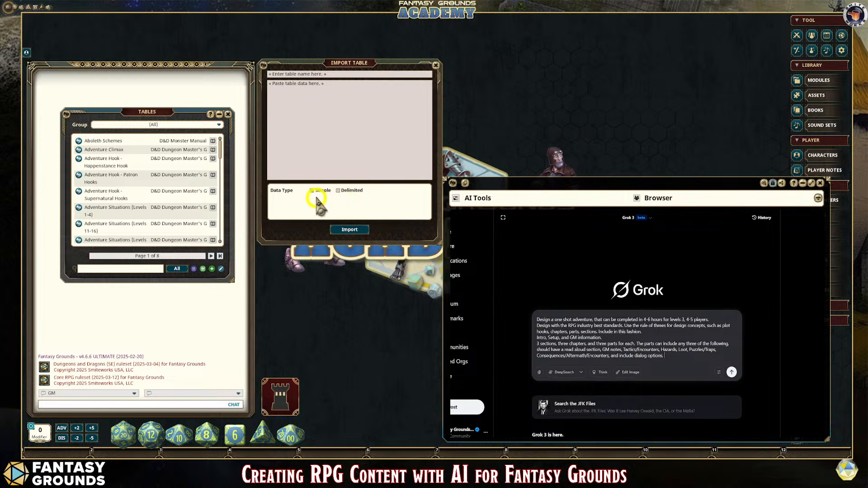
Step: Set the table import to Delimited data with the Pipe delimiter, column headers in the first row and table ranges in the first column
{"action": "left_click", "coordinate": [338, 190]}
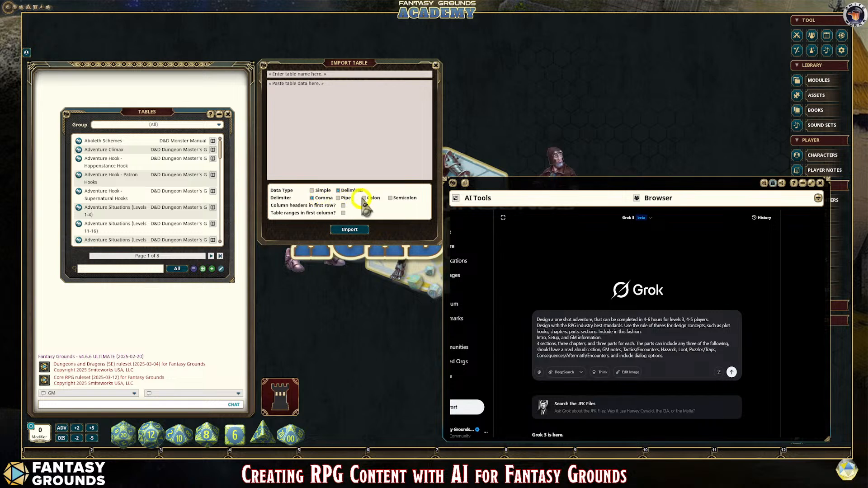
{"action": "left_click", "coordinate": [344, 199]}
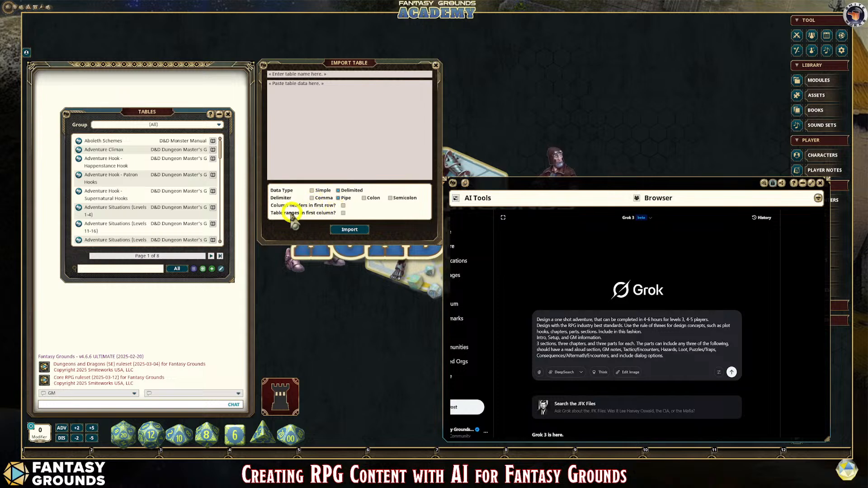
{"action": "left_click", "coordinate": [343, 206]}
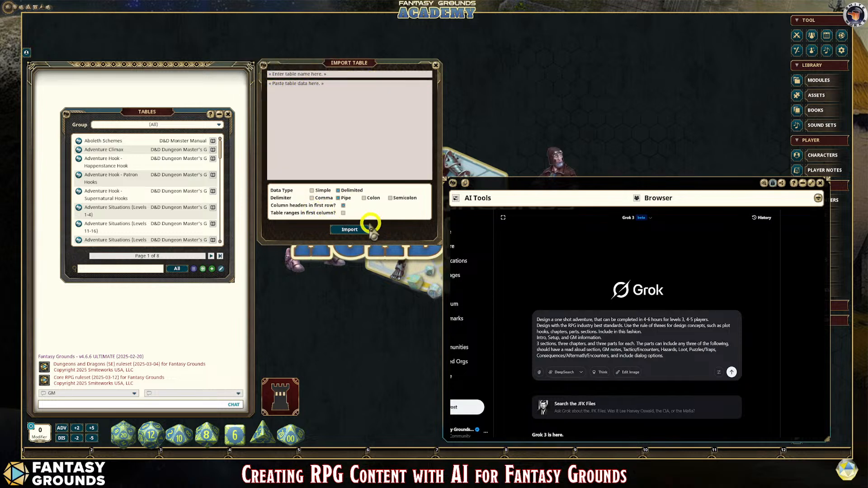
{"action": "left_click", "coordinate": [343, 213]}
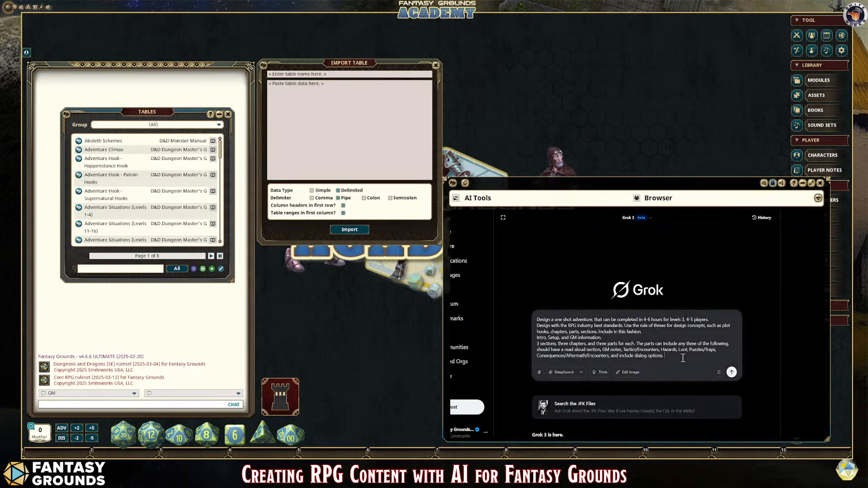
Step: Add a prompt line reading "Include rollable lists the provided text is necessary for parsing in plain text.", correcting the spelling of "necessary"
{"action": "key", "text": "shift+Return"}
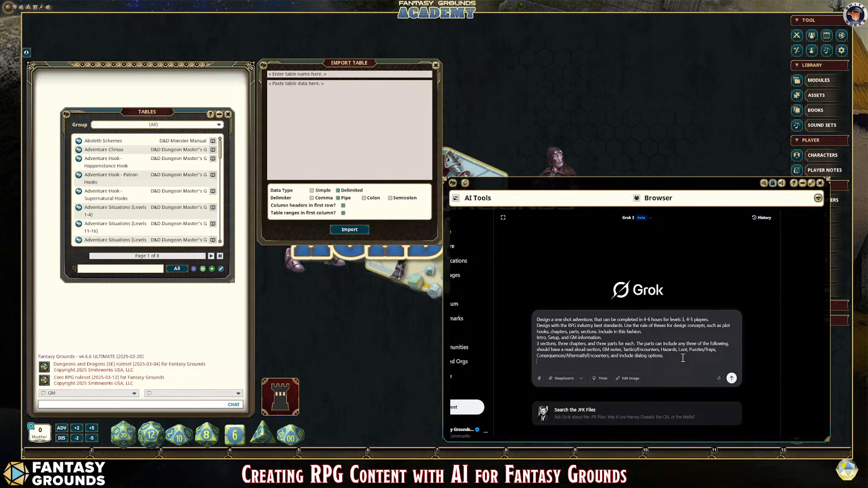
{"action": "type", "text": "Include "}
{"action": "type", "text": "rollable "}
{"action": "type", "text": "lists the"}
{"action": "type", "text": "provided"}
{"action": "type", "text": " text is"}
{"action": "type", "text": " necessa"}
{"action": "type", "text": "rry"}
{"action": "type", "text": " for parsing"}
{"action": "type", "text": " in plain"}
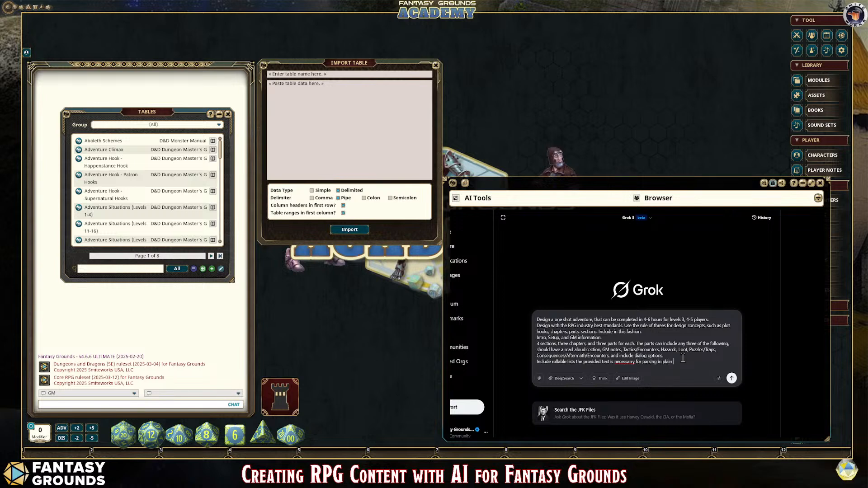
{"action": "type", "text": " text."}
{"action": "double_click", "coordinate": [624, 362]}
{"action": "type", "text": "necessary"}
Step: Add a rollable-list format sample to the prompt, starting with a "Title" line and a "1d# | Result" header line
{"action": "key", "text": "shift+Return"}
{"action": "type", "text": "Title"}
{"action": "key", "text": "shift+Return"}
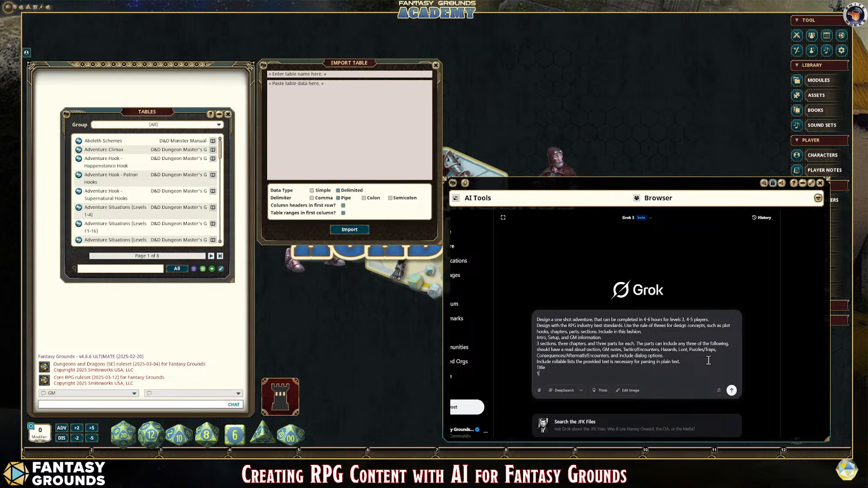
{"action": "type", "text": "1d# | Result"}
{"action": "key", "text": "shift+Return"}
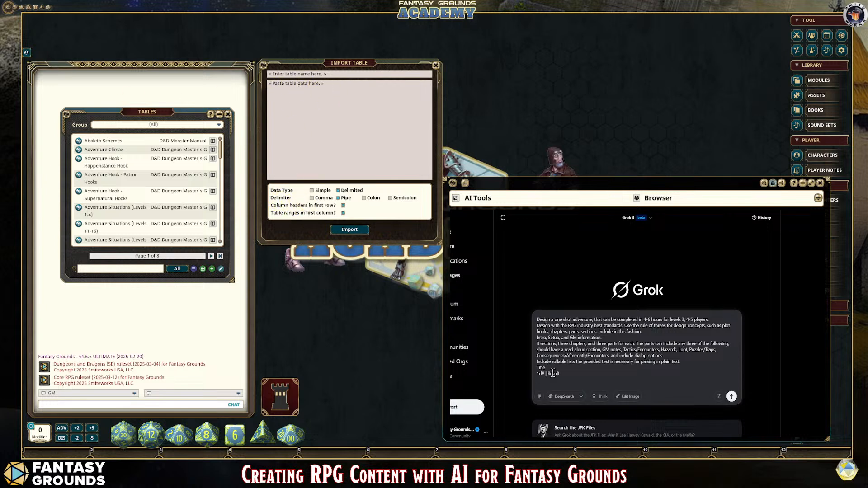
Step: Add the sample list rows "01 | Result One" and "02 | Result Two" below the header line
{"action": "type", "text": "01"}
{"action": "left_click_drag", "start_coordinate": [545, 380], "coordinate": [536, 381]}
{"action": "left_click", "coordinate": [560, 382]}
{"action": "key", "text": "shift+Return"}
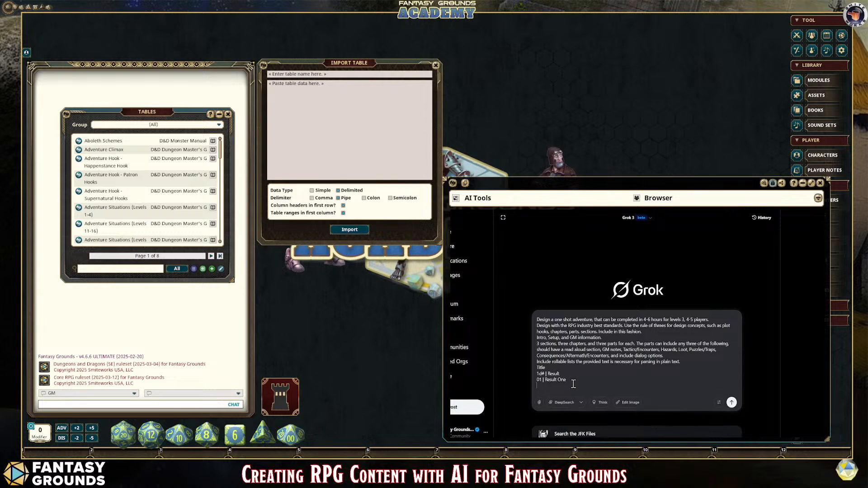
{"action": "type", "text": "02"}
{"action": "type", "text": "| Result Two"}
{"action": "key", "text": "shift+Return"}
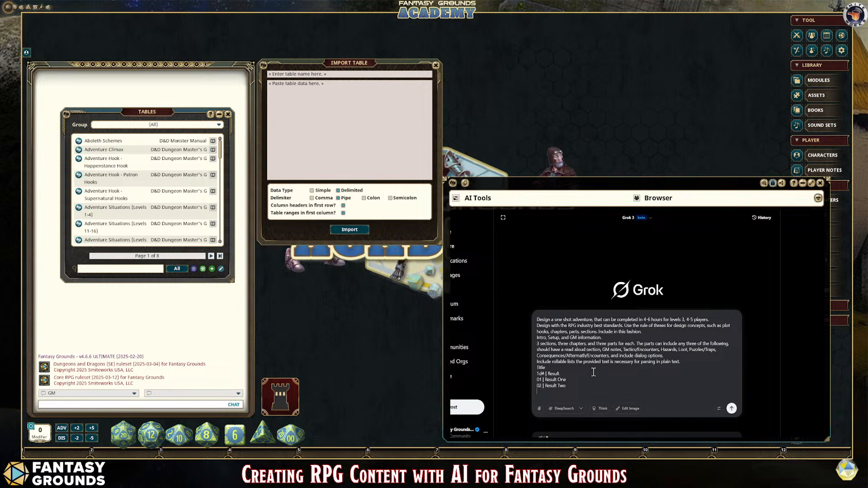
Step: Add the prompt line "Use the 2024 5e NPC stat block template for the monsters, hazards, vehicles, or other NPCs."
{"action": "type", "text": "Use the "}
{"action": "type", "text": "Sta"}
{"action": "key", "text": "BackSpace"}
{"action": "type", "text": "2024 5e NPC stat block template for the monsters, hazards, vehicles, or othe"}
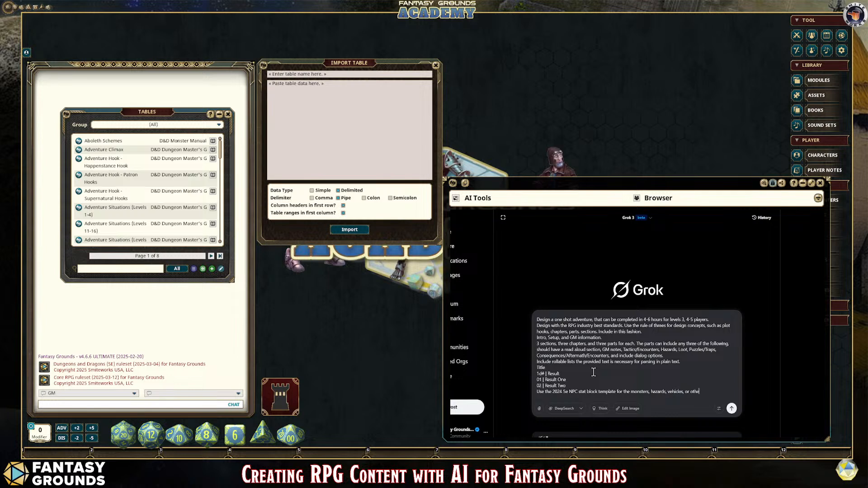
{"action": "type", "text": "r NPCs."}
{"action": "key", "text": "shift+Return"}
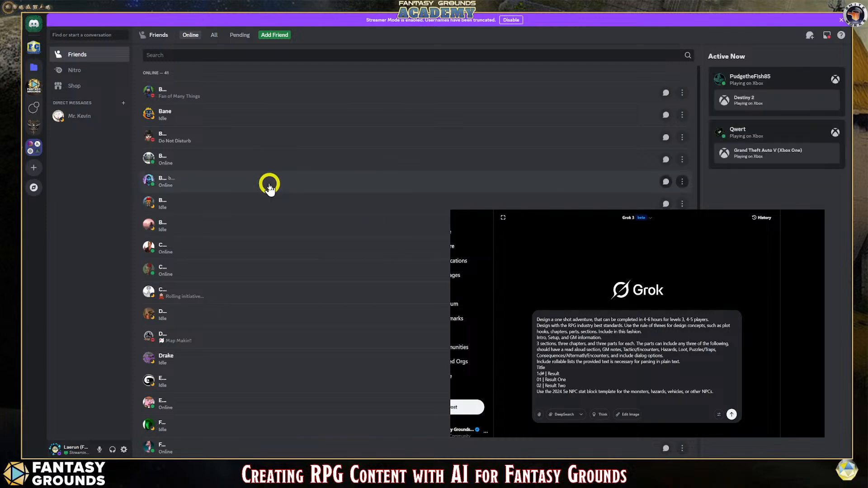
Step: In Discord, open the dnd channel of the Fantasy Grounds Academy server
{"action": "left_click", "coordinate": [34, 87]}
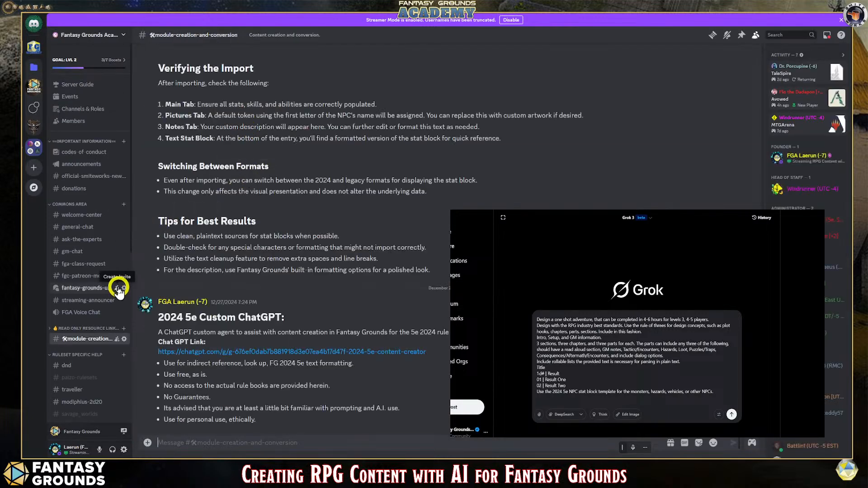
{"action": "scroll", "coordinate": [104, 285], "scroll_direction": "down", "scroll_amount": 2}
{"action": "scroll", "coordinate": [97, 286], "scroll_direction": "down", "scroll_amount": 4}
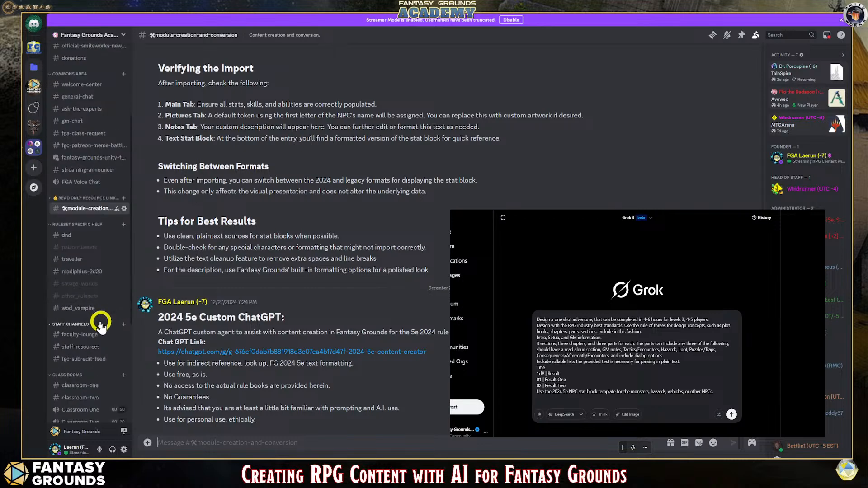
{"action": "left_click", "coordinate": [75, 236]}
{"action": "scroll", "coordinate": [332, 315], "scroll_direction": "up", "scroll_amount": 4}
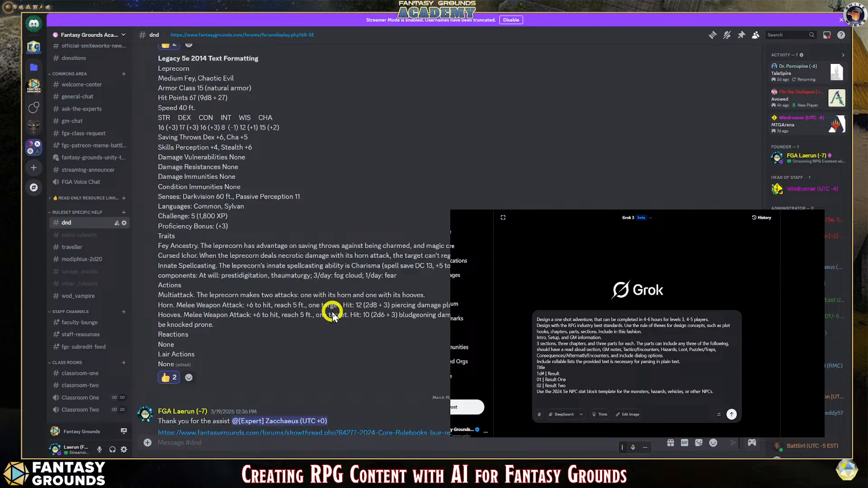
Step: Copy the Leprecorn stat block from the "2025 Monster Manual Text Formatting layout Template" message
{"action": "left_click_drag", "start_coordinate": [162, 145], "coordinate": [413, 407]}
{"action": "scroll", "coordinate": [412, 275], "scroll_direction": "up", "scroll_amount": 1}
{"action": "scroll", "coordinate": [412, 271], "scroll_direction": "up", "scroll_amount": 6}
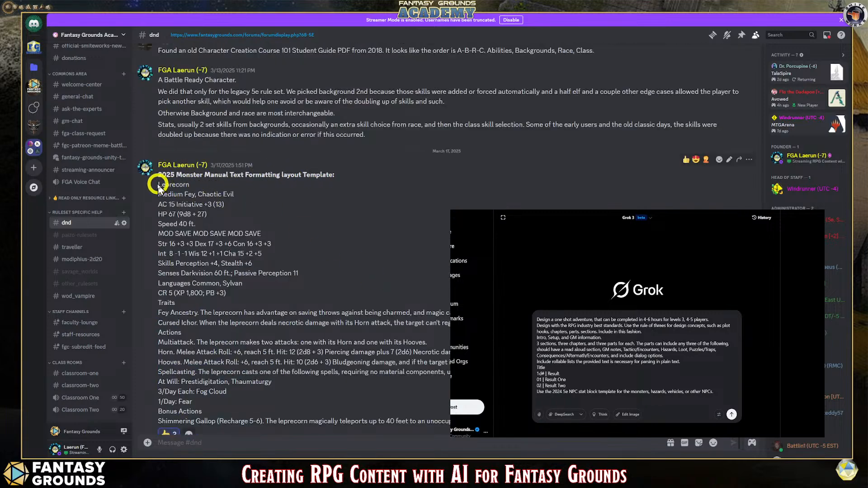
{"action": "left_click_drag", "start_coordinate": [160, 184], "coordinate": [369, 209]}
{"action": "right_click", "coordinate": [364, 207]}
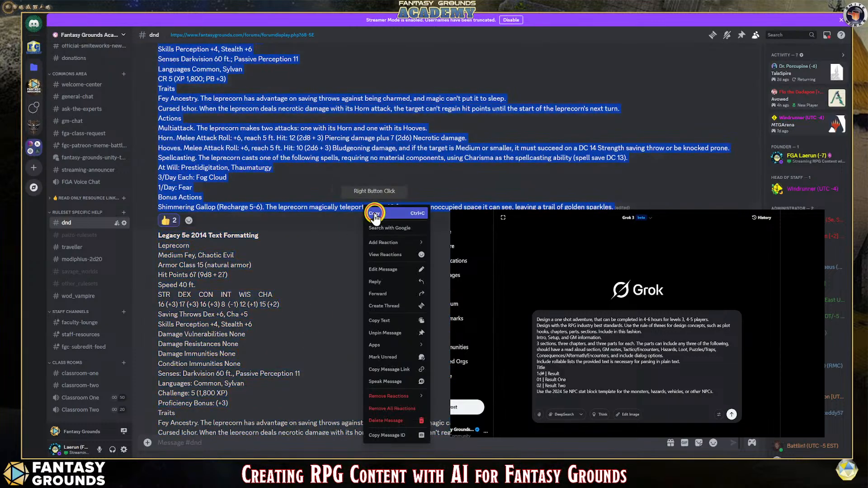
{"action": "left_click", "coordinate": [374, 213]}
{"action": "scroll", "coordinate": [245, 200], "scroll_direction": "up", "scroll_amount": 5}
{"action": "scroll", "coordinate": [235, 213], "scroll_direction": "down", "scroll_amount": 5}
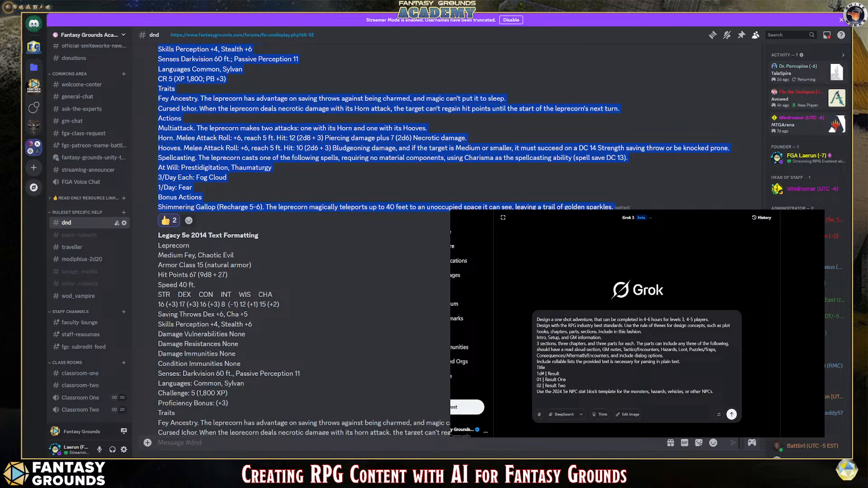
Step: Paste the copied stat block at the end of the Grok prompt and delete the stray reaction count and timestamp lines after it
{"action": "left_click", "coordinate": [730, 391]}
{"action": "key", "text": "shift+Return"}
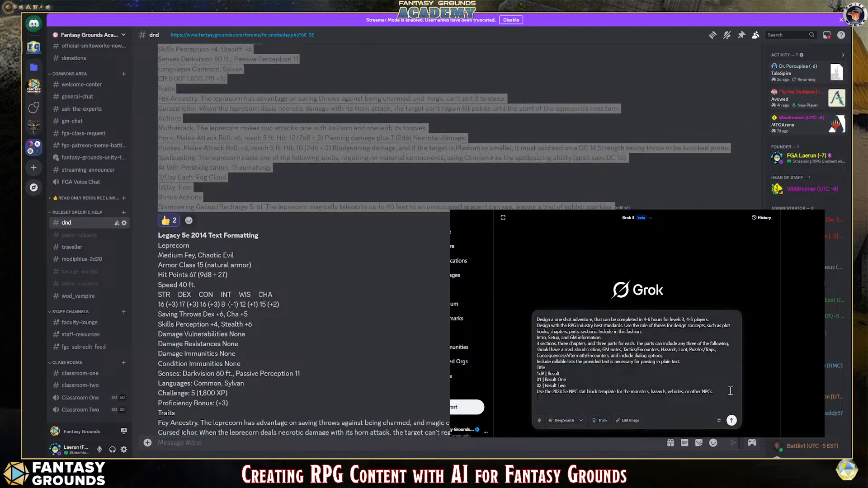
{"action": "key", "text": "shift+Return"}
{"action": "key", "text": "ctrl+v"}
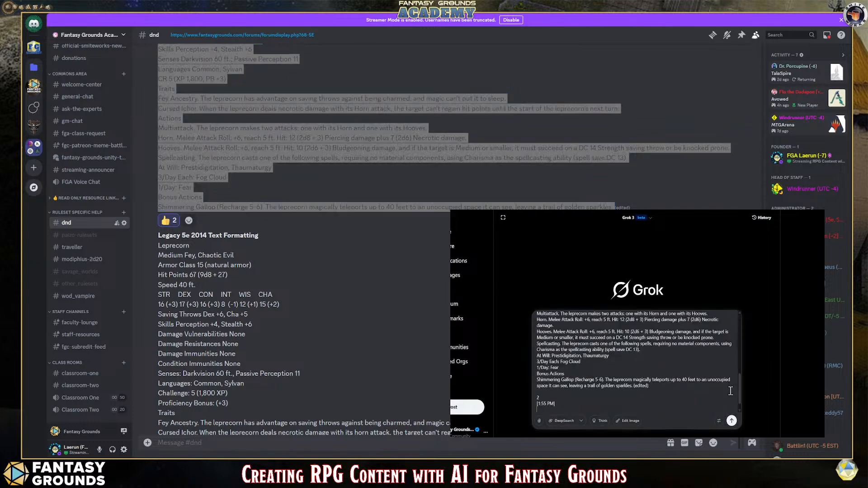
{"action": "key", "text": "BackSpace"}
{"action": "key", "text": "BackSpace"}
{"action": "key", "text": "BackSpace"}
{"action": "key", "text": "BackSpace"}
{"action": "key", "text": "BackSpace"}
{"action": "key", "text": "BackSpace"}
{"action": "key", "text": "BackSpace"}
{"action": "key", "text": "BackSpace"}
{"action": "key", "text": "BackSpace"}
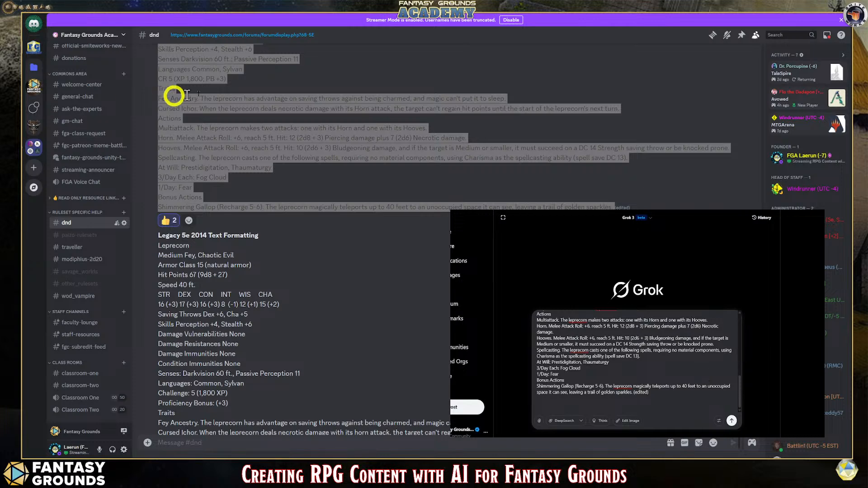
Step: Return to Fantasy Grounds and insert a new line above the Leprecorn stat block in the prompt
{"action": "left_click", "coordinate": [840, 19]}
{"action": "left_click", "coordinate": [821, 10]}
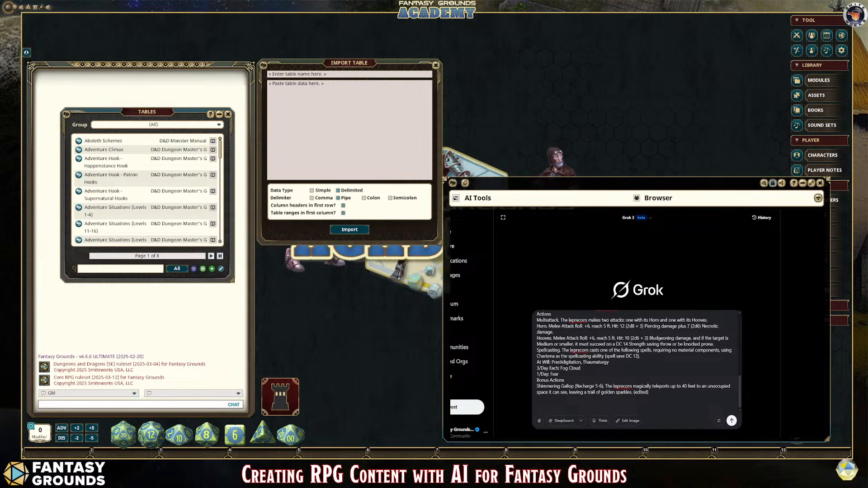
{"action": "scroll", "coordinate": [632, 362], "scroll_direction": "up", "scroll_amount": 5}
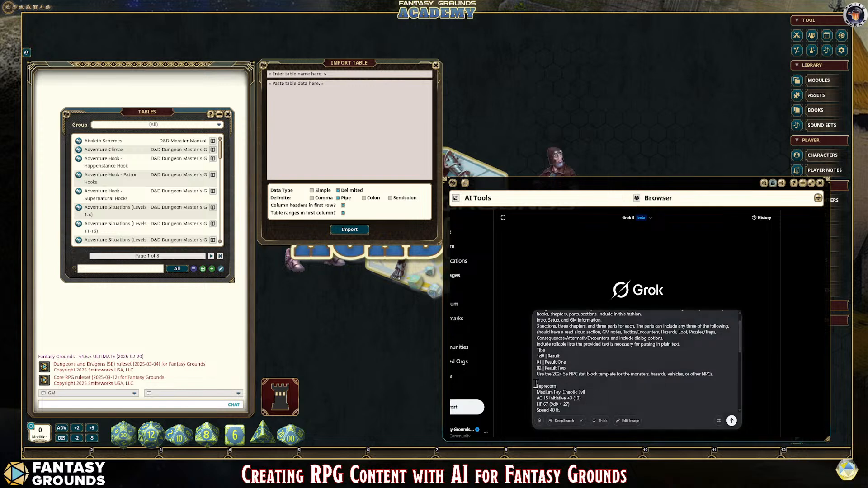
{"action": "key", "text": "Return"}
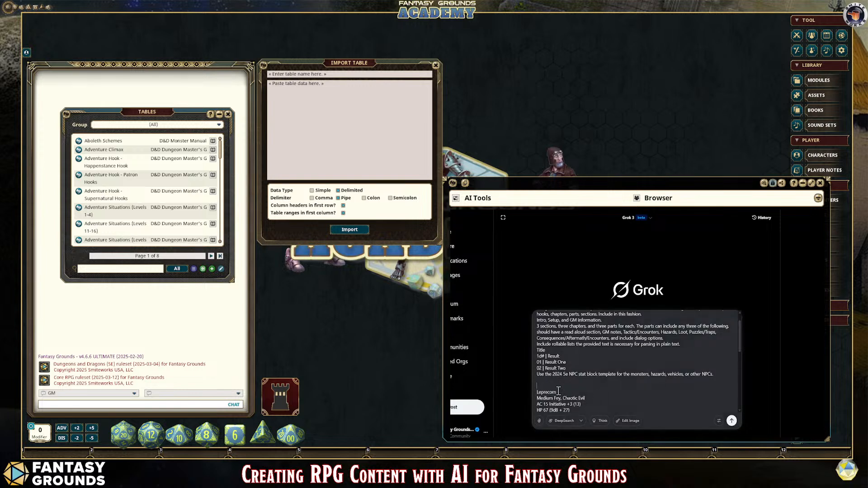
Step: Above the stat block, write "NPC stat block template, create plain text, do not change formatting or layout due to FG parsing requirements."
{"action": "type", "text": "NPC statblock template, create plain text, do not change formatting or"}
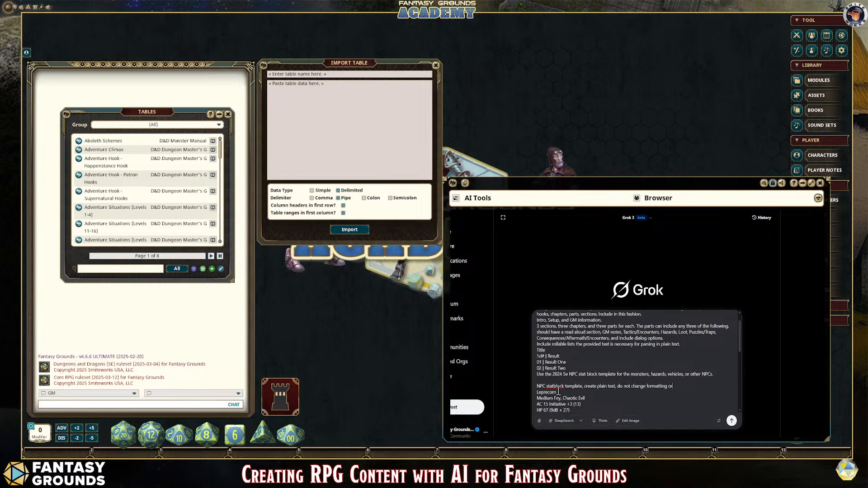
{"action": "type", "text": " layout due to fG parsin requirements."}
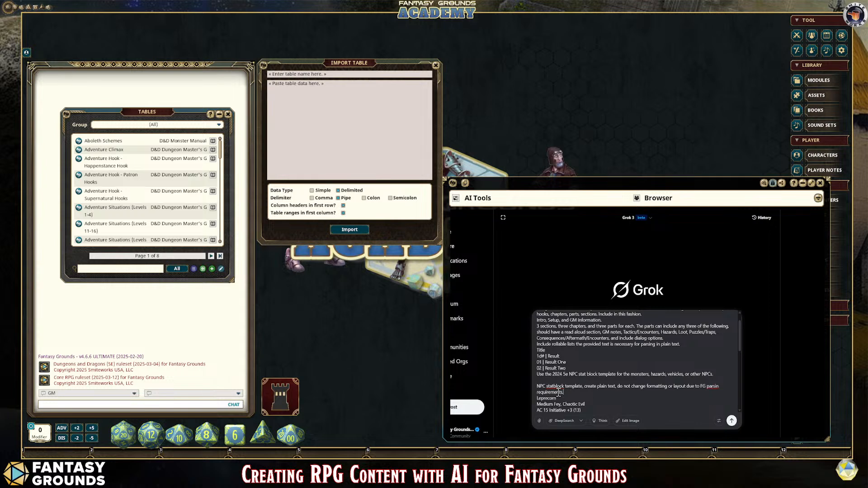
{"action": "left_click", "coordinate": [733, 390]}
{"action": "type", "text": "g"}
{"action": "left_click", "coordinate": [554, 387]}
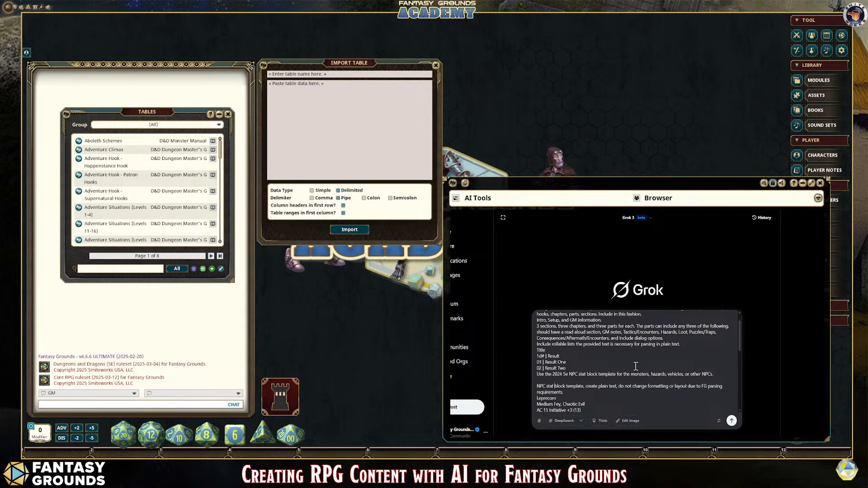
Step: Remove the "(edited)" note and surplus blank lines from the end of the pasted stat block
{"action": "scroll", "coordinate": [635, 366], "scroll_direction": "up", "scroll_amount": 2}
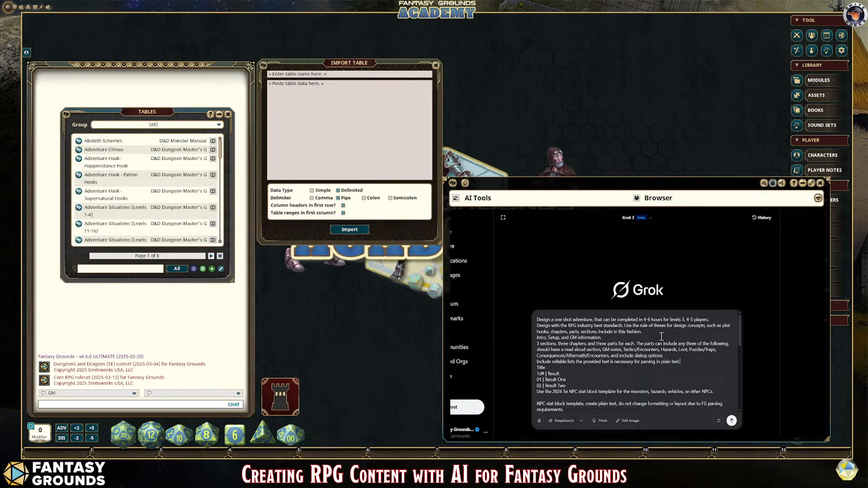
{"action": "left_click", "coordinate": [537, 320]}
{"action": "scroll", "coordinate": [680, 366], "scroll_direction": "down", "scroll_amount": 6}
{"action": "scroll", "coordinate": [684, 364], "scroll_direction": "down", "scroll_amount": 1}
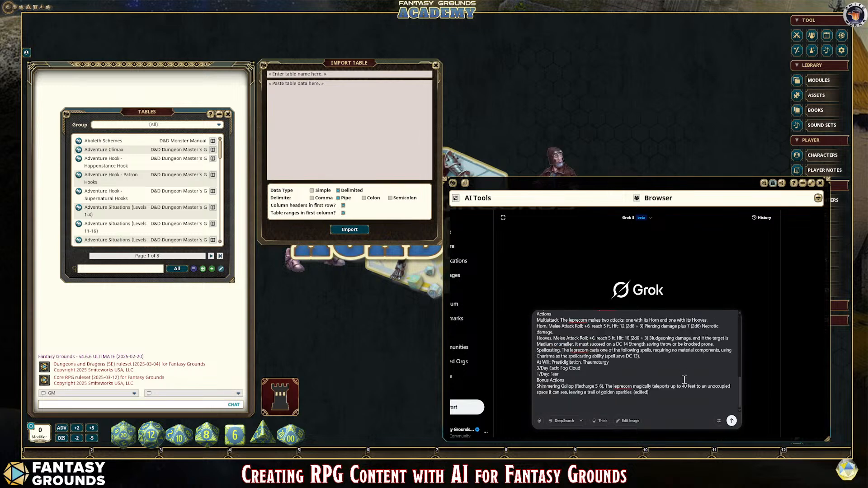
{"action": "left_click", "coordinate": [662, 396]}
{"action": "key", "text": "BackSpace"}
{"action": "key", "text": "BackSpace"}
{"action": "key", "text": "BackSpace"}
{"action": "key", "text": "BackSpace"}
{"action": "key", "text": "BackSpace"}
{"action": "key", "text": "BackSpace"}
{"action": "scroll", "coordinate": [676, 398], "scroll_direction": "up", "scroll_amount": 1}
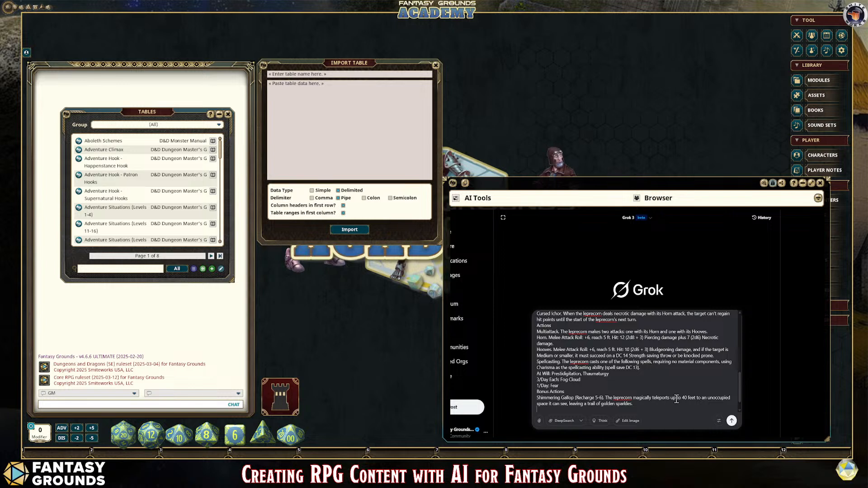
Step: Below the stat block, add the line "Use a swamp and wild wilderness biome for the adventure above."
{"action": "type", "text": "Use a"}
{"action": "type", "text": " swamp and"}
{"action": "type", "text": " wild "}
{"action": "type", "text": "wilderness"}
{"action": "type", "text": "ettin"}
{"action": "key", "text": "BackSpace"}
{"action": "key", "text": "BackSpace"}
{"action": "key", "text": "BackSpace"}
{"action": "key", "text": "BackSpace"}
{"action": "key", "text": "BackSpace"}
{"action": "key", "text": "BackSpace"}
{"action": "type", "text": "biome for the adventure above."}
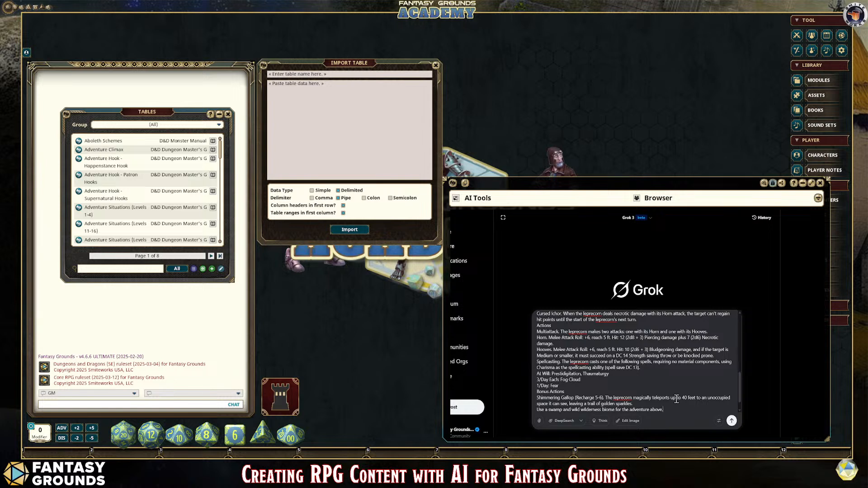
Step: Continue the final prompt line with a request to imply that there is an ongoing conflict
{"action": "type", "text": "IMply that there is a n"}
{"action": "key", "text": "BackSpace"}
{"action": "key", "text": "BackSpace"}
{"action": "type", "text": "unm"}
{"action": "left_click", "coordinate": [708, 412]}
{"action": "type", "text": "ongoing conflicyt"}
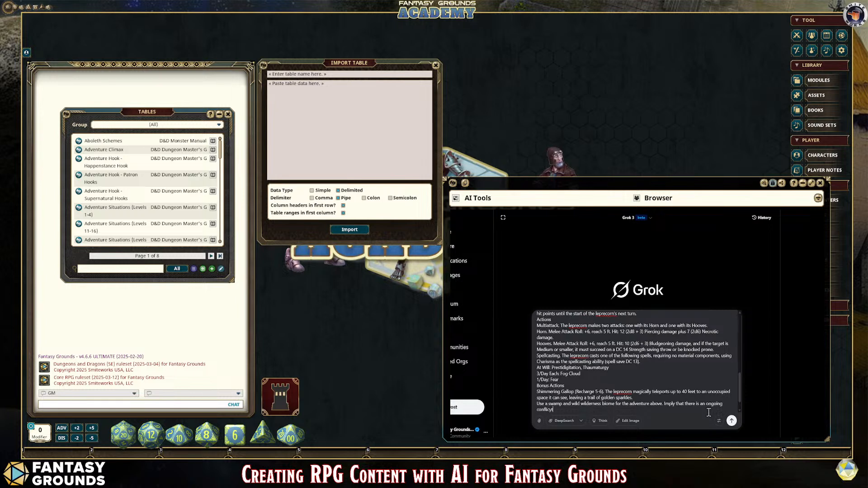
{"action": "type", "text": " btween the Yuan-Ti and Lizard folk."}
Step: Complete the sentence with "between the Yuan-Ti and Lizard folk in the region" and correct the spelling of "conflict"
{"action": "left_click", "coordinate": [555, 409]}
{"action": "type", "text": "e"}
{"action": "key", "text": "Left"}
{"action": "key", "text": "BackSpace"}
{"action": "left_click", "coordinate": [636, 411]}
{"action": "type", "text": "in the region"}
Step: Turn on Grok's Think mode and submit the finished adventure prompt
{"action": "scroll", "coordinate": [604, 355], "scroll_direction": "up", "scroll_amount": 3}
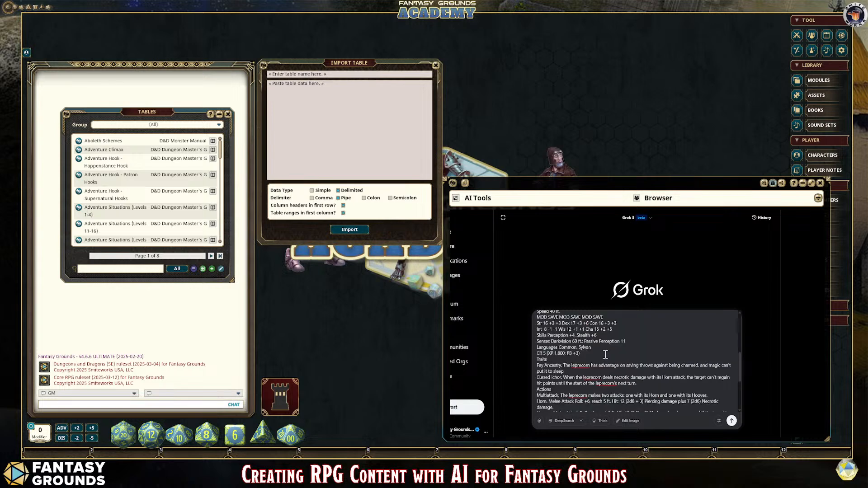
{"action": "scroll", "coordinate": [515, 422], "scroll_direction": "down", "scroll_amount": 2}
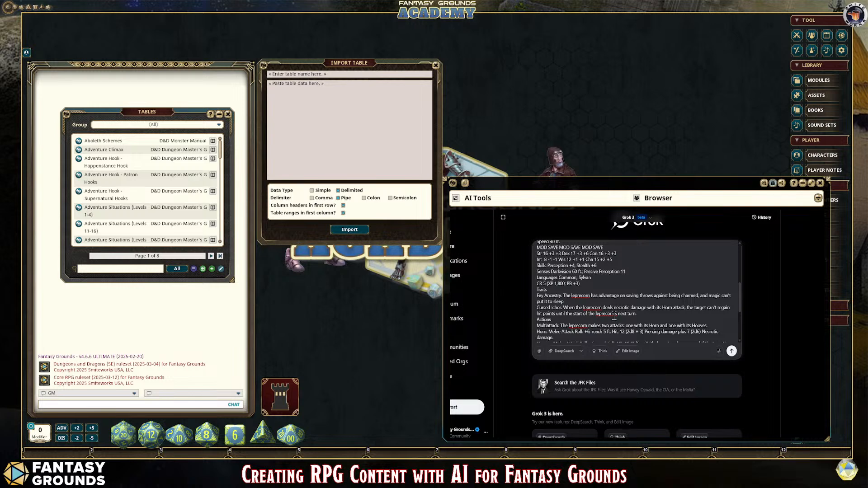
{"action": "scroll", "coordinate": [656, 328], "scroll_direction": "down", "scroll_amount": 2}
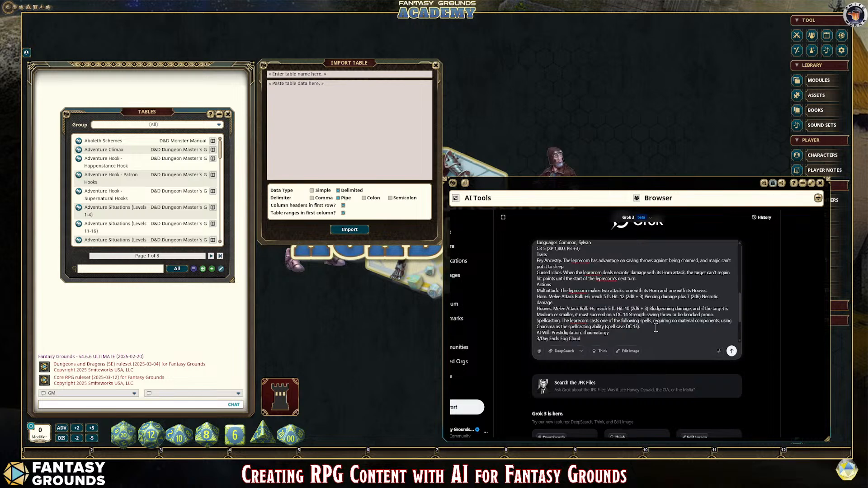
{"action": "scroll", "coordinate": [655, 328], "scroll_direction": "down", "scroll_amount": 2}
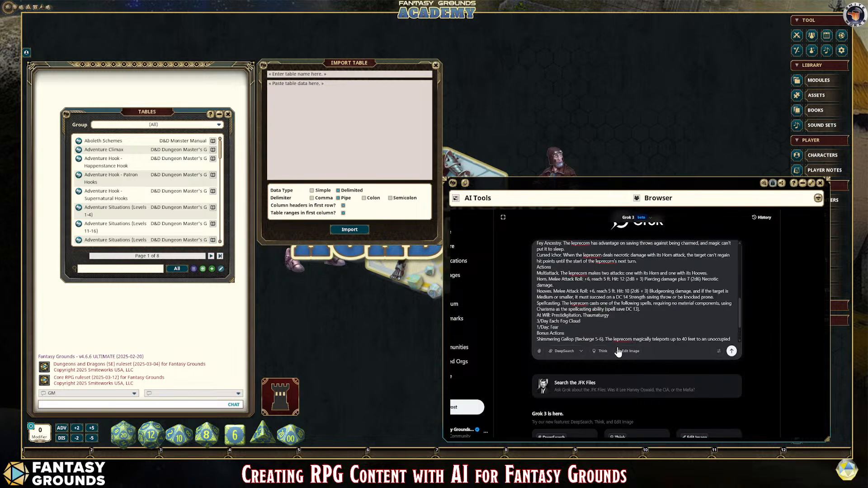
{"action": "left_click", "coordinate": [597, 353]}
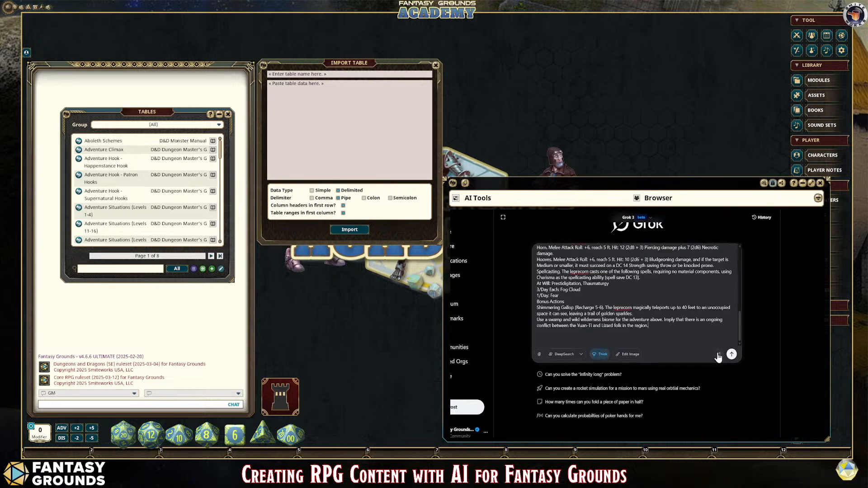
{"action": "left_click", "coordinate": [731, 354]}
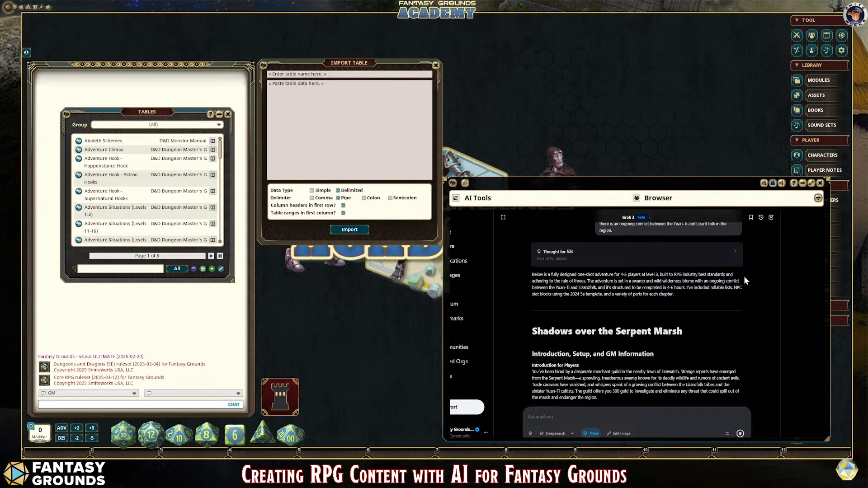
Step: Review the introductory summary paragraph of Grok's response above the adventure title
{"action": "scroll", "coordinate": [724, 330], "scroll_direction": "up", "scroll_amount": 2}
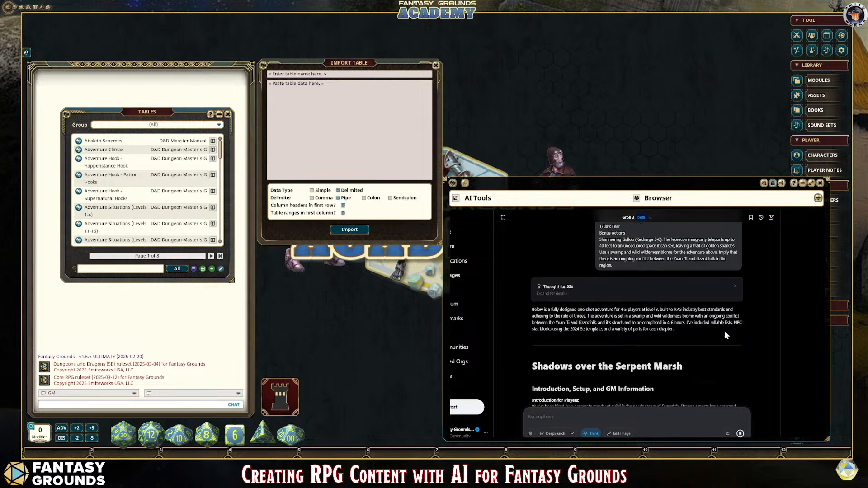
{"action": "left_click_drag", "start_coordinate": [533, 311], "coordinate": [701, 332]}
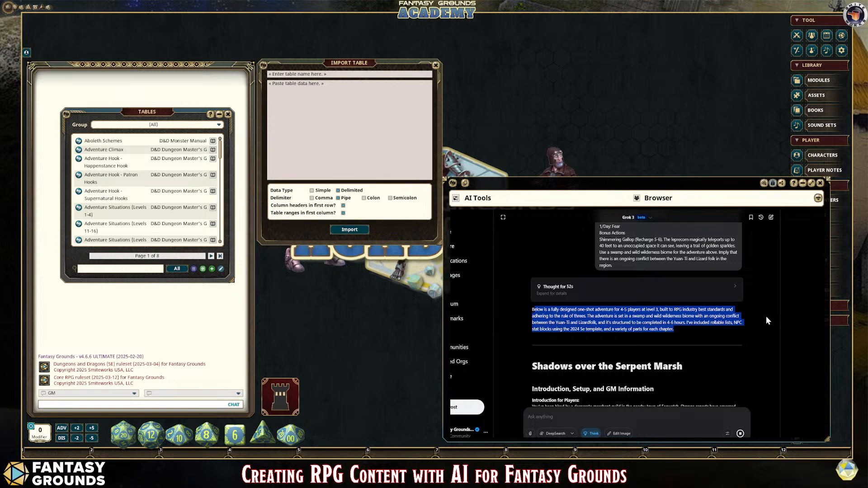
{"action": "left_click", "coordinate": [753, 322]}
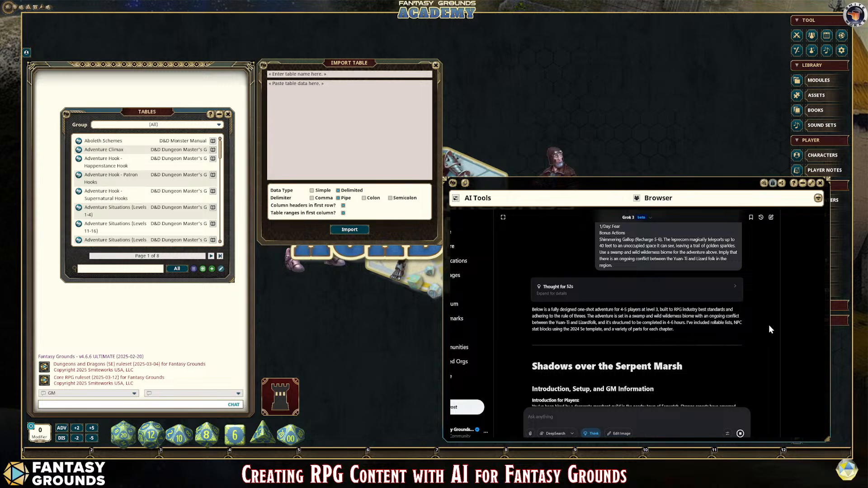
Step: Copy the 1d6 Random Encounters list from Chapter 1 of the generated adventure into the table data of the Import Table window
{"action": "scroll", "coordinate": [723, 342], "scroll_direction": "down", "scroll_amount": 2}
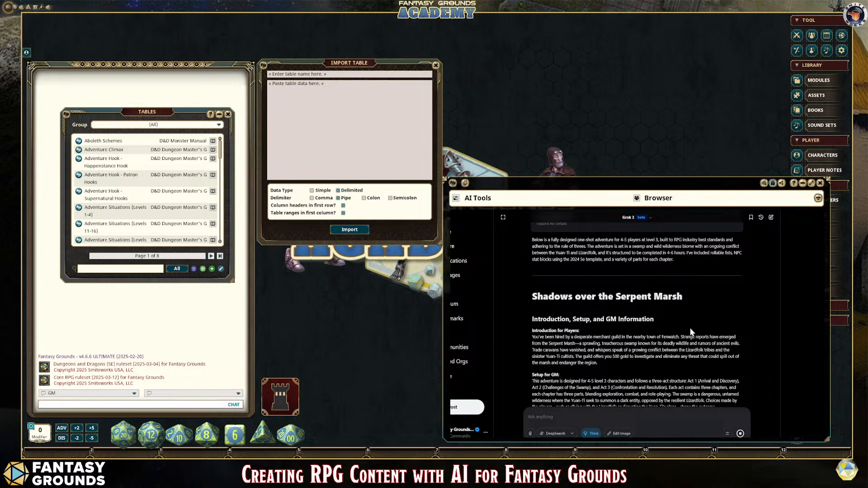
{"action": "scroll", "coordinate": [690, 328], "scroll_direction": "down", "scroll_amount": 3}
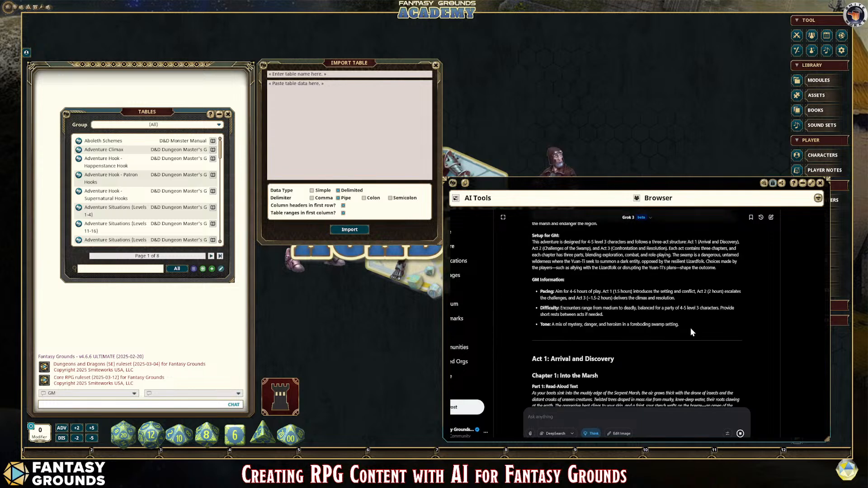
{"action": "scroll", "coordinate": [671, 354], "scroll_direction": "down", "scroll_amount": 4}
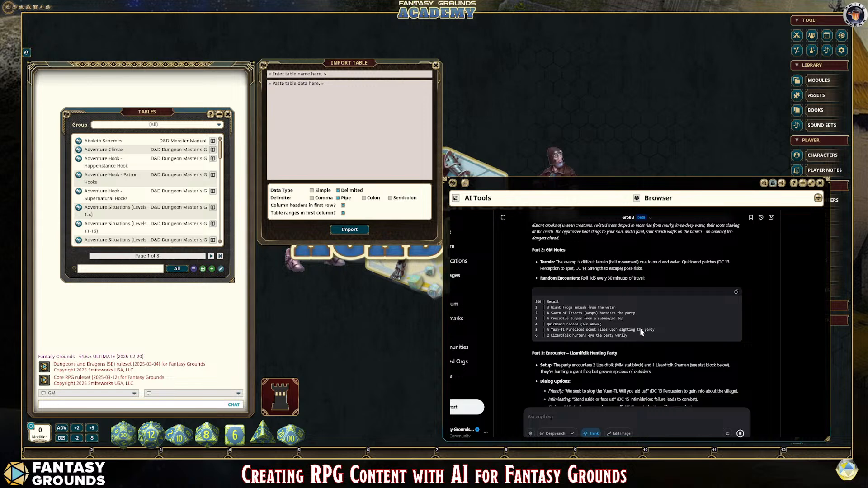
{"action": "scroll", "coordinate": [611, 321], "scroll_direction": "up", "scroll_amount": 2}
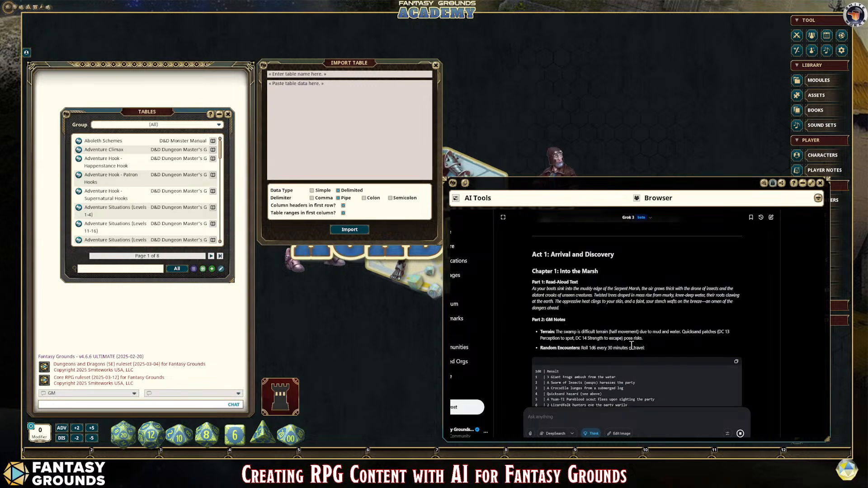
{"action": "scroll", "coordinate": [633, 346], "scroll_direction": "down", "scroll_amount": 1}
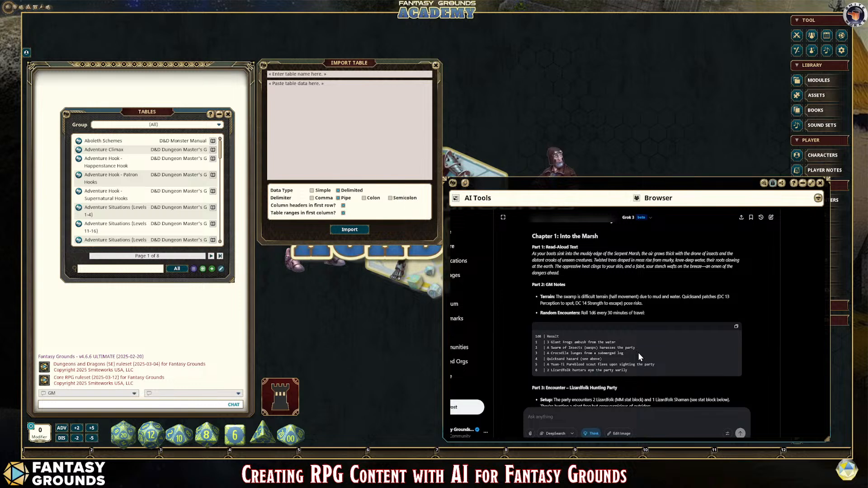
{"action": "scroll", "coordinate": [637, 348], "scroll_direction": "down", "scroll_amount": 1}
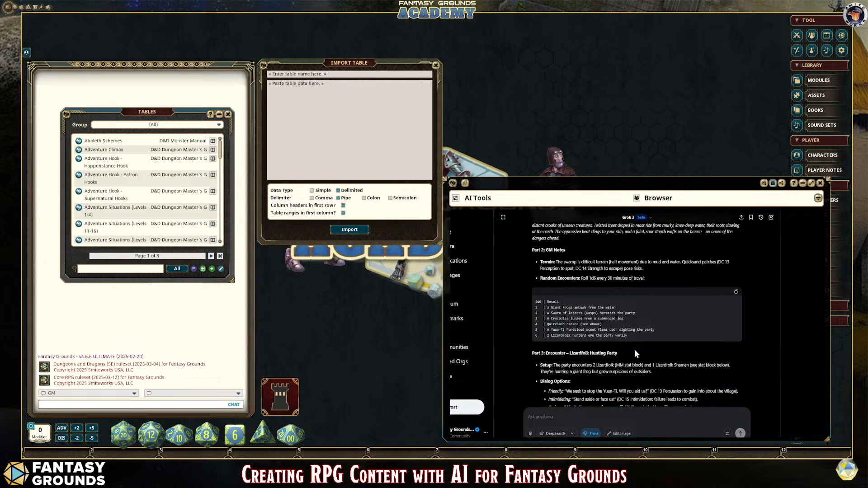
{"action": "scroll", "coordinate": [633, 345], "scroll_direction": "up", "scroll_amount": 1}
{"action": "left_click_drag", "start_coordinate": [634, 373], "coordinate": [554, 342]}
{"action": "key", "text": "ctrl+c"}
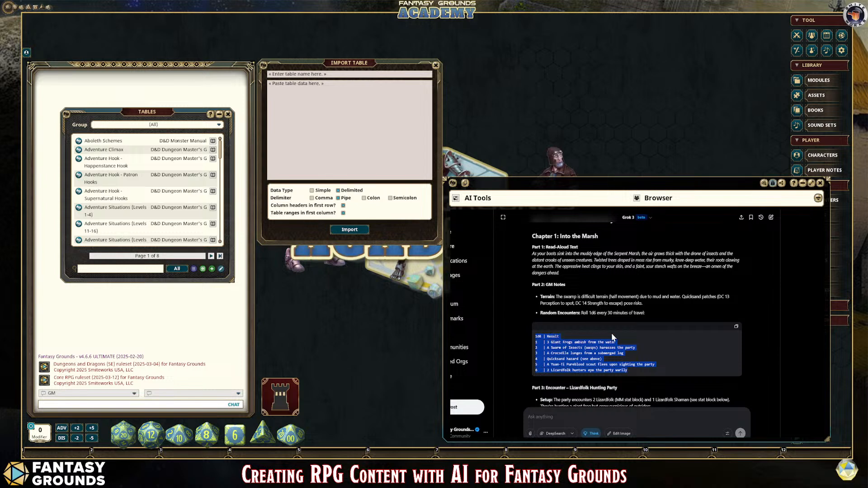
{"action": "left_click", "coordinate": [290, 87]}
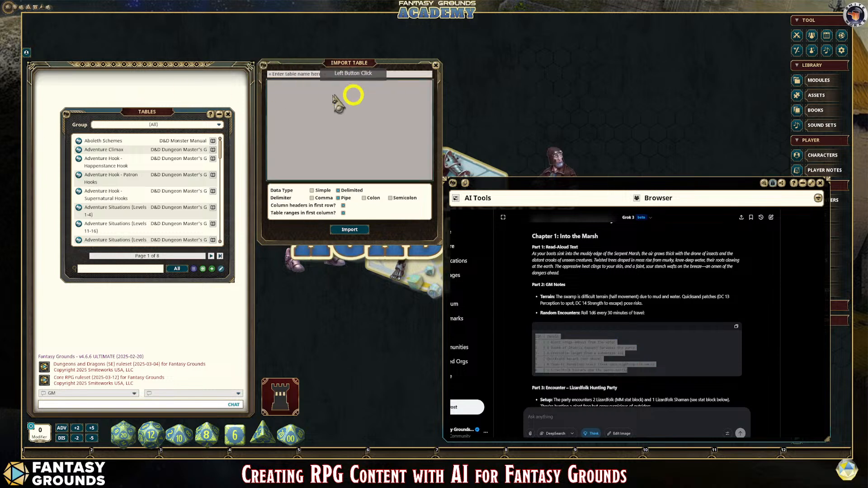
{"action": "key", "text": "ctrl+v"}
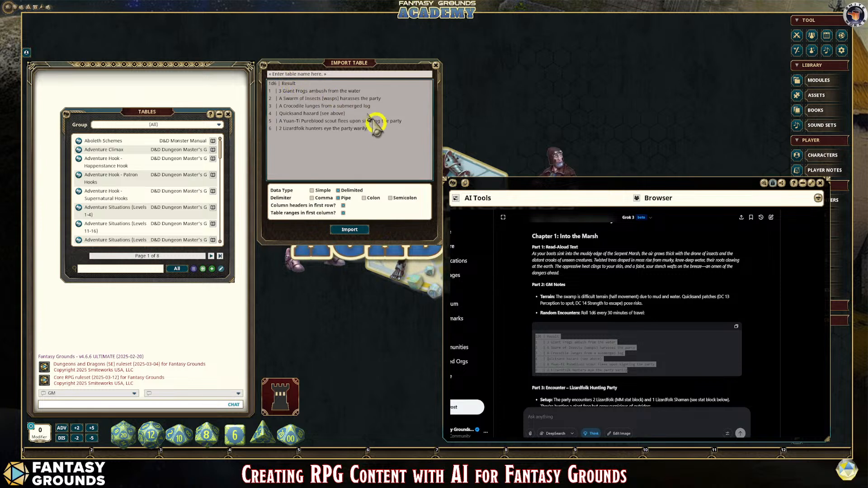
Step: Name the table being imported "Swamp Wilderness Encounters"
{"action": "left_click", "coordinate": [314, 74]}
{"action": "type", "text": "Swamp"}
{"action": "key", "text": "shift"}
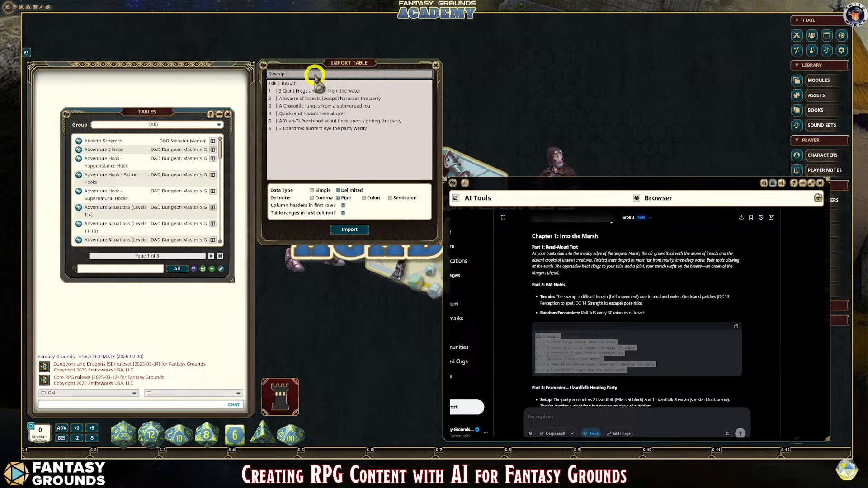
{"action": "type", "text": "Wilderness Encounters"}
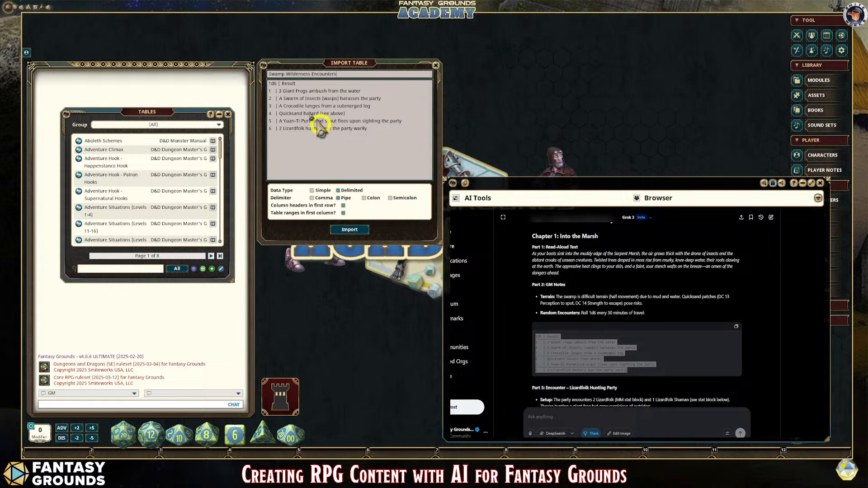
Step: Prefix each roll number in the table data with a zero so the rows run from 01 to 06
{"action": "left_click", "coordinate": [270, 92]}
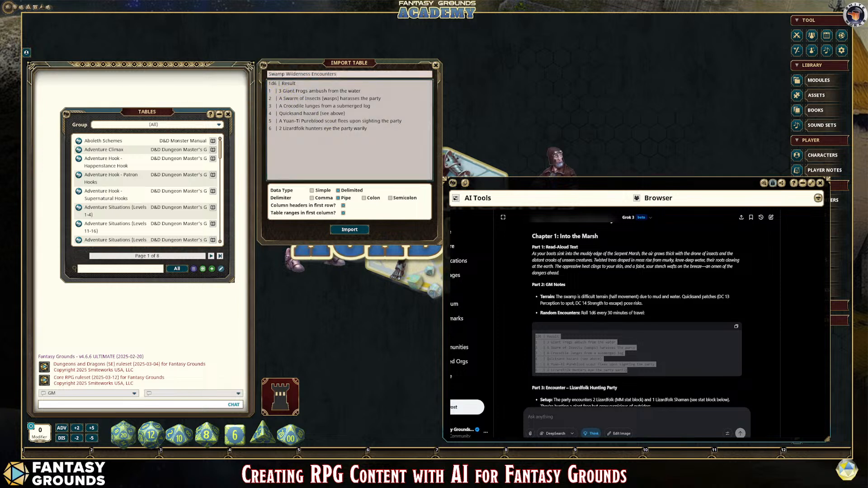
{"action": "type", "text": "0"}
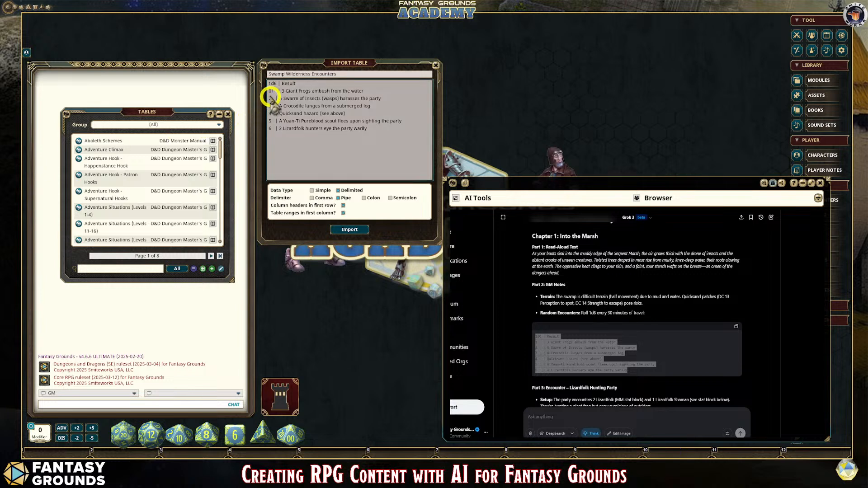
{"action": "left_click", "coordinate": [269, 100]}
{"action": "type", "text": "0"}
{"action": "left_click", "coordinate": [270, 106]}
{"action": "type", "text": "0"}
{"action": "left_click", "coordinate": [269, 113]}
{"action": "type", "text": "0"}
{"action": "left_click", "coordinate": [269, 121]}
{"action": "type", "text": "0"}
{"action": "left_click", "coordinate": [269, 129]}
{"action": "type", "text": "0"}
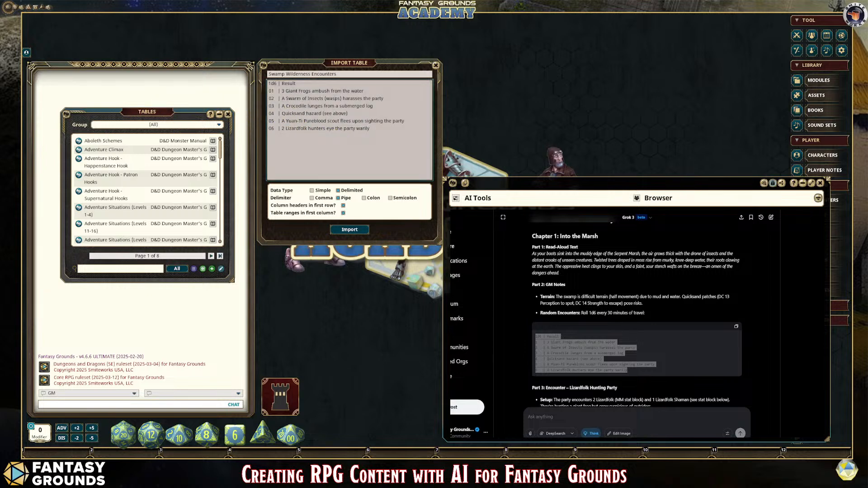
Step: Import the encounter table, then resize and move its window to sit between the Tables list and the browser
{"action": "left_click", "coordinate": [685, 361]}
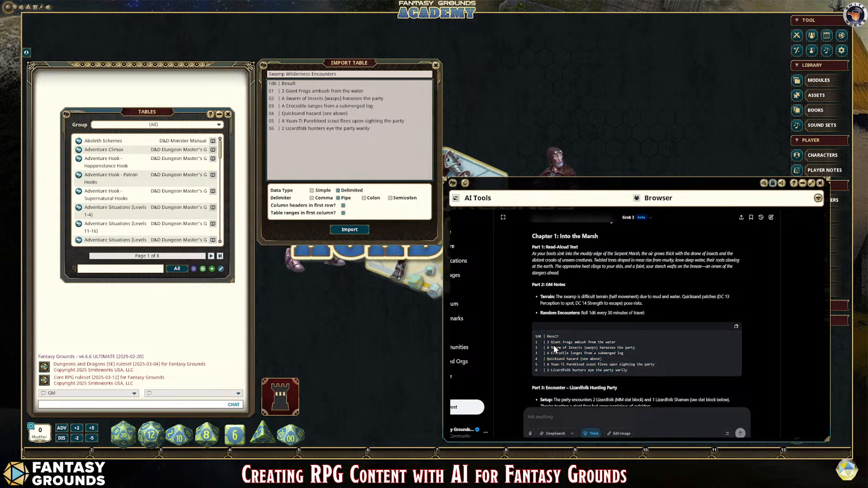
{"action": "left_click", "coordinate": [355, 231]}
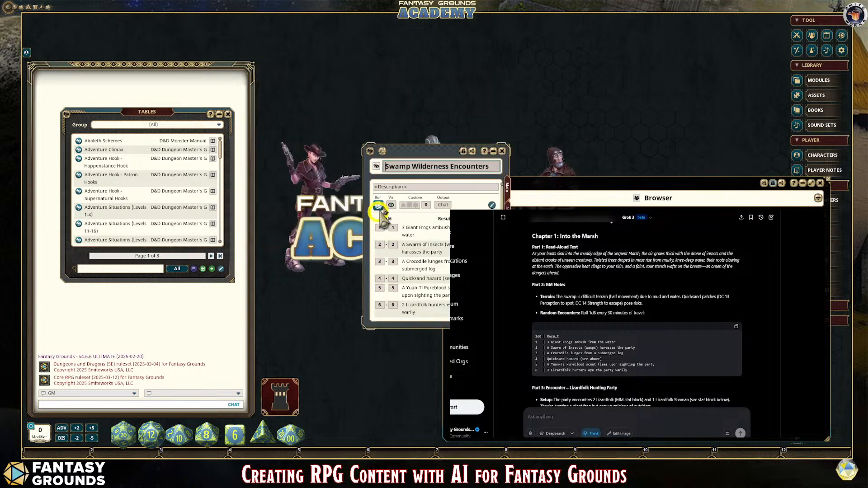
{"action": "left_click_drag", "start_coordinate": [443, 155], "coordinate": [366, 50]}
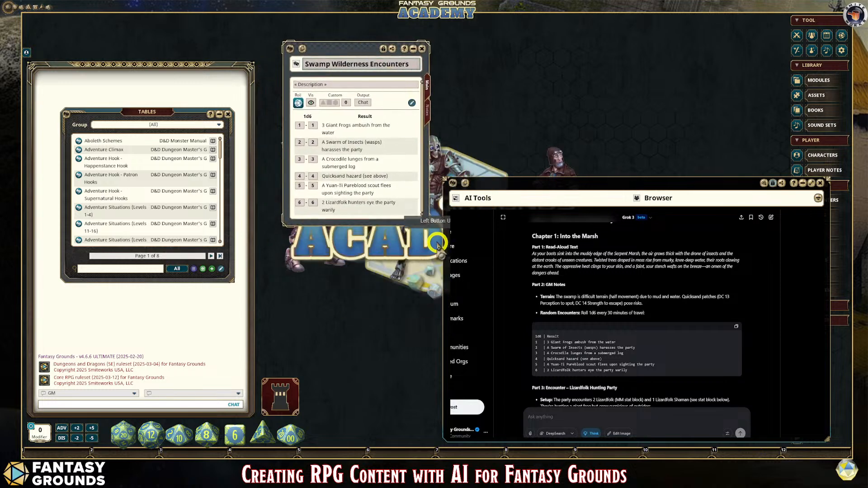
{"action": "left_click_drag", "start_coordinate": [428, 229], "coordinate": [548, 311]}
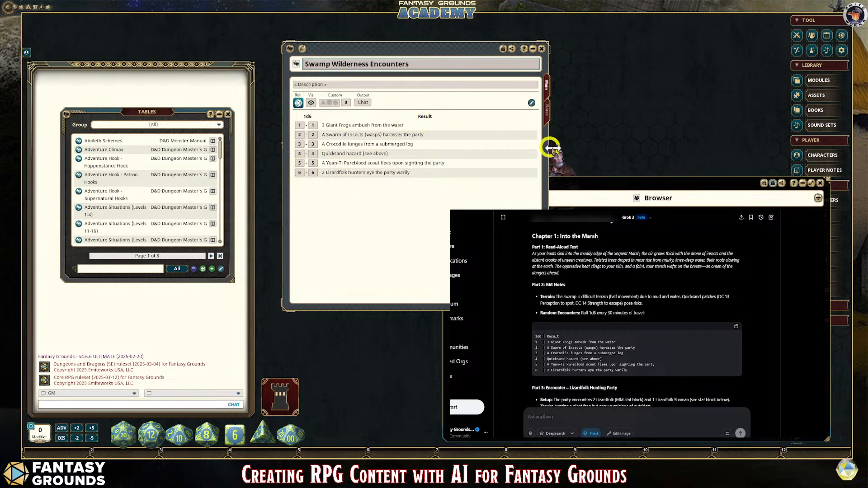
{"action": "left_click_drag", "start_coordinate": [549, 159], "coordinate": [442, 144]}
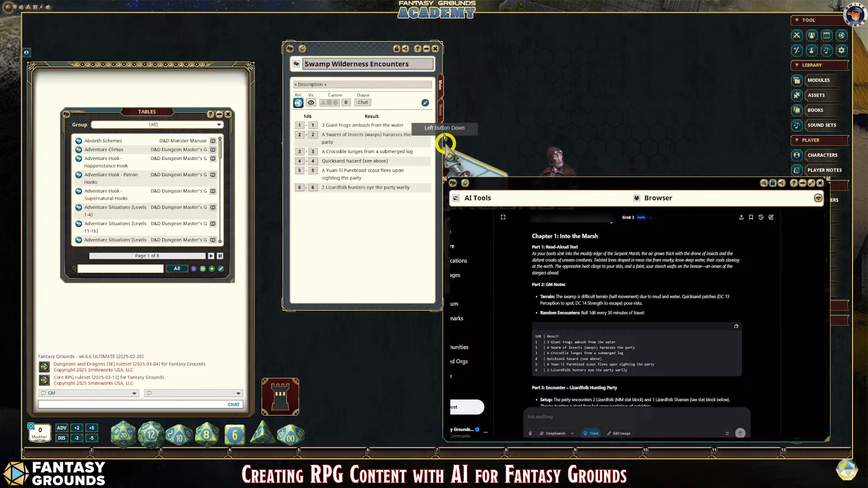
{"action": "left_click_drag", "start_coordinate": [346, 48], "coordinate": [319, 68]}
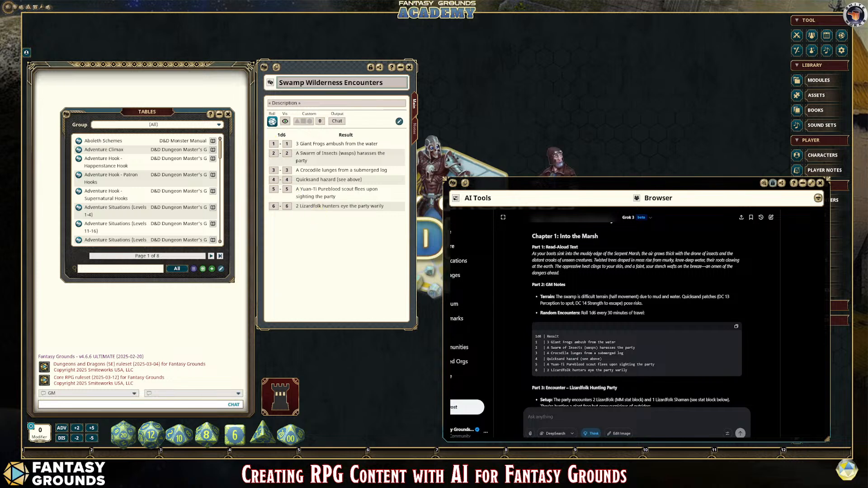
Step: Review Grok's adventure text from the Chapter 1 random encounters back up to the adventure title
{"action": "scroll", "coordinate": [637, 317], "scroll_direction": "up", "scroll_amount": 1}
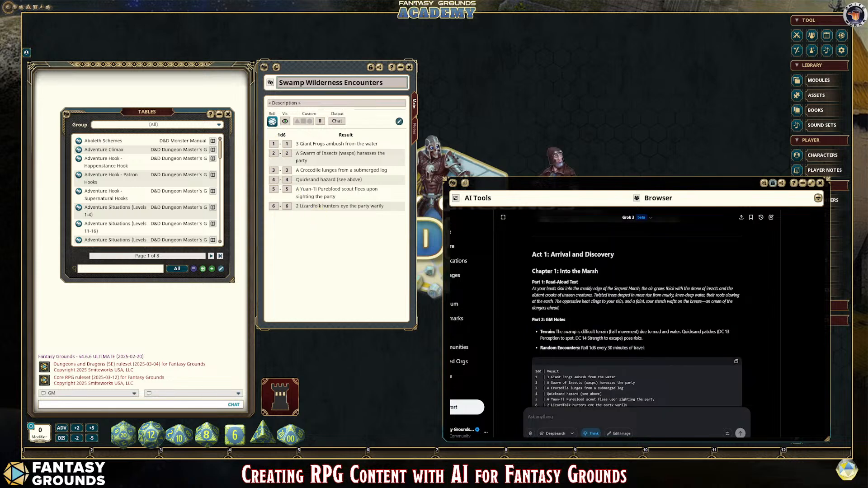
{"action": "scroll", "coordinate": [637, 317], "scroll_direction": "down", "scroll_amount": 1}
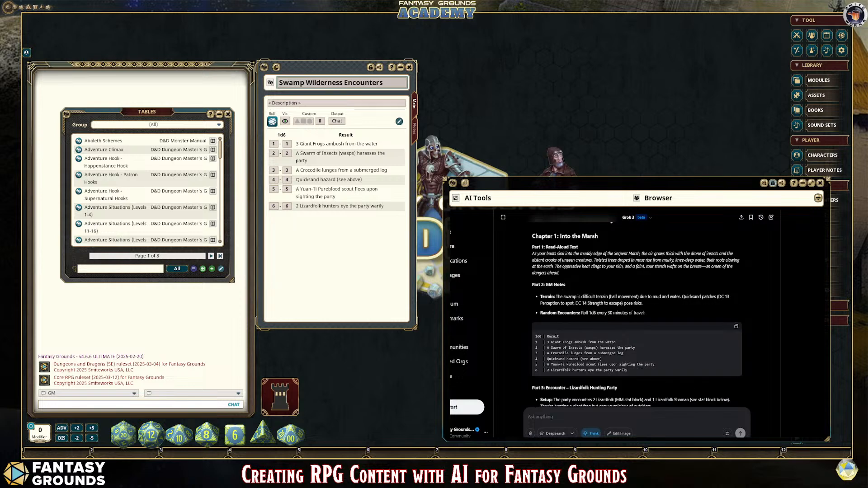
{"action": "scroll", "coordinate": [636, 316], "scroll_direction": "up", "scroll_amount": 1}
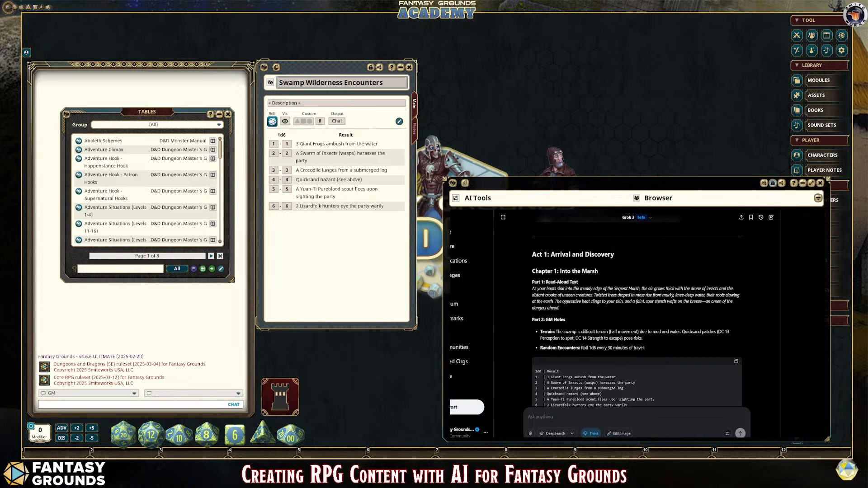
{"action": "scroll", "coordinate": [636, 317], "scroll_direction": "down", "scroll_amount": 1}
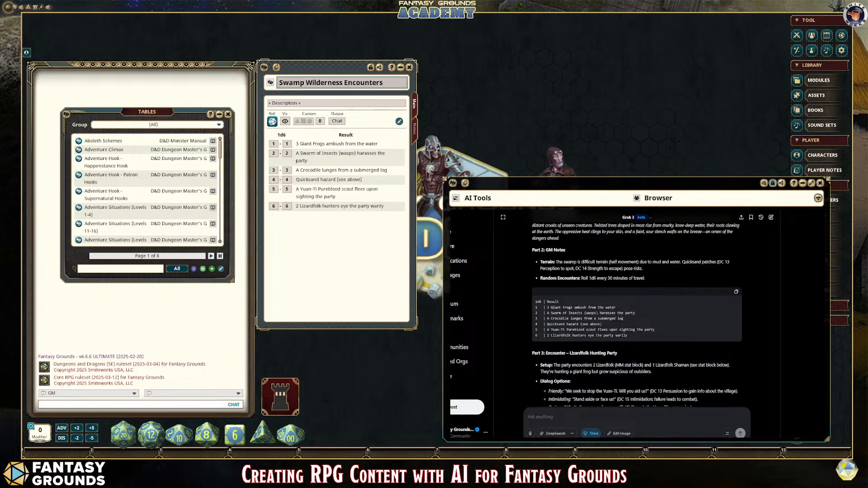
{"action": "scroll", "coordinate": [636, 312], "scroll_direction": "up", "scroll_amount": 2}
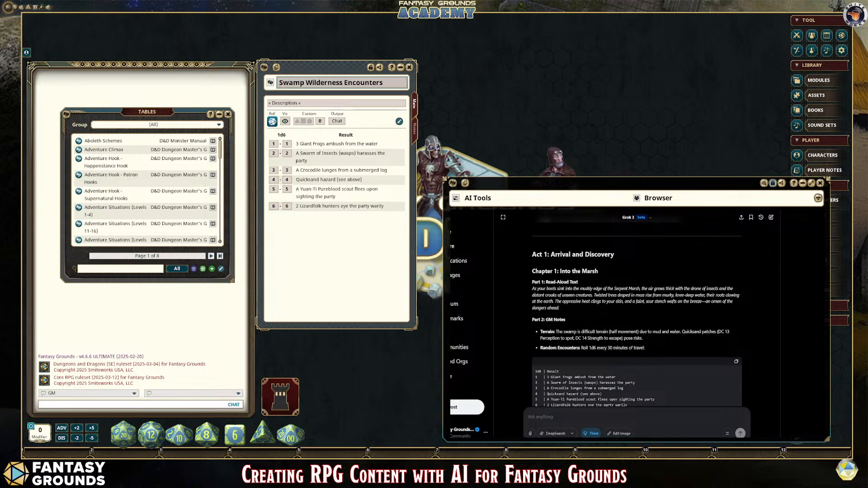
{"action": "scroll", "coordinate": [637, 311], "scroll_direction": "down", "scroll_amount": 1}
{"action": "scroll", "coordinate": [636, 312], "scroll_direction": "up", "scroll_amount": 1}
{"action": "scroll", "coordinate": [636, 312], "scroll_direction": "up", "scroll_amount": 8}
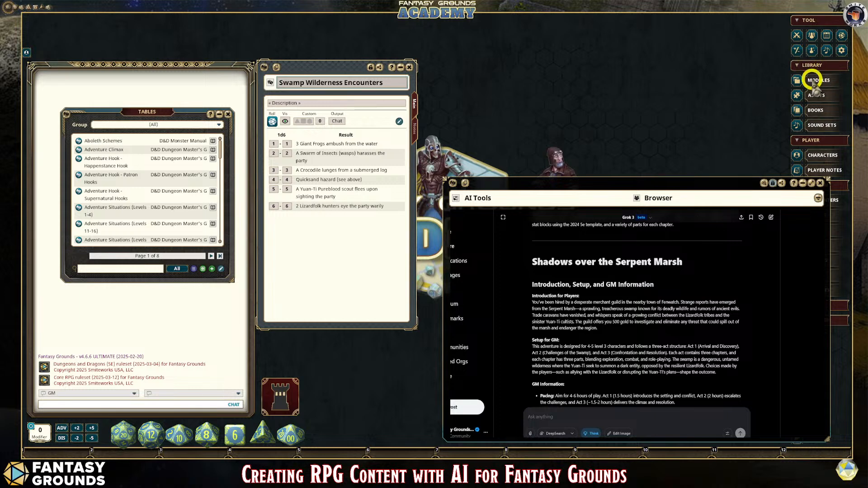
Step: Open the campaign book from the Books list, narrow its window, and close the list
{"action": "left_click", "coordinate": [814, 112]}
{"action": "left_click_drag", "start_coordinate": [450, 170], "coordinate": [532, 54]}
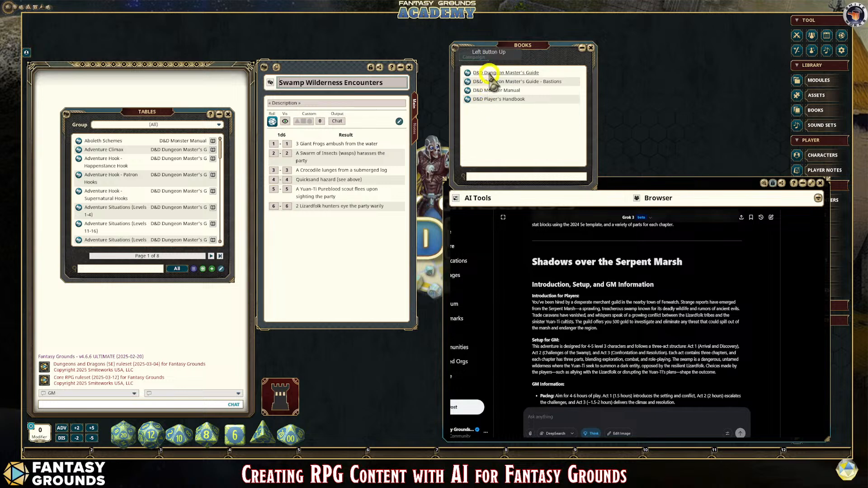
{"action": "left_click", "coordinate": [474, 58]}
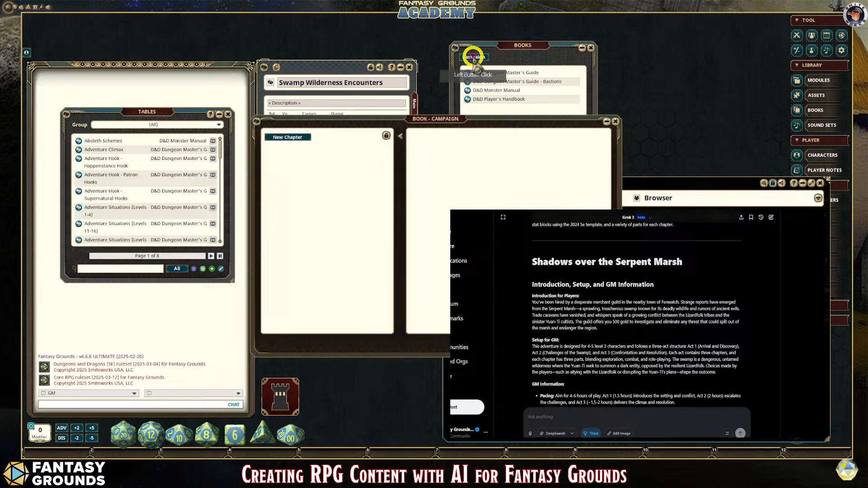
{"action": "left_click_drag", "start_coordinate": [620, 194], "coordinate": [466, 195]}
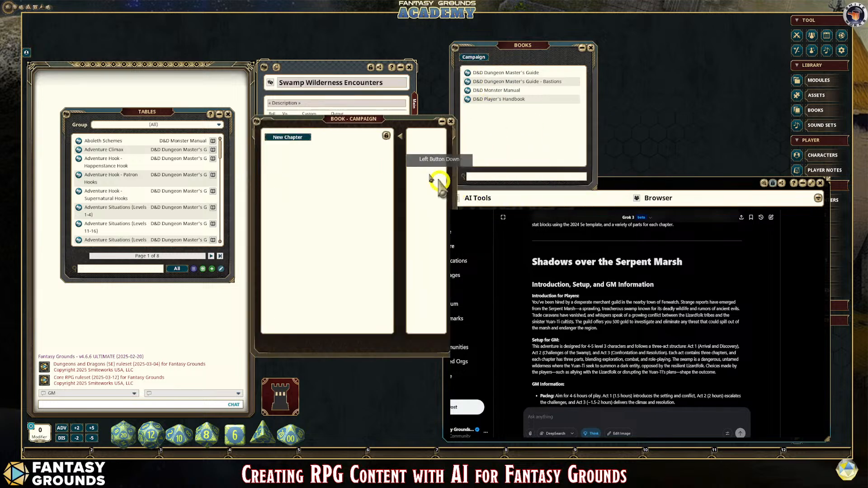
{"action": "left_click_drag", "start_coordinate": [358, 119], "coordinate": [359, 99]}
{"action": "left_click", "coordinate": [589, 48]}
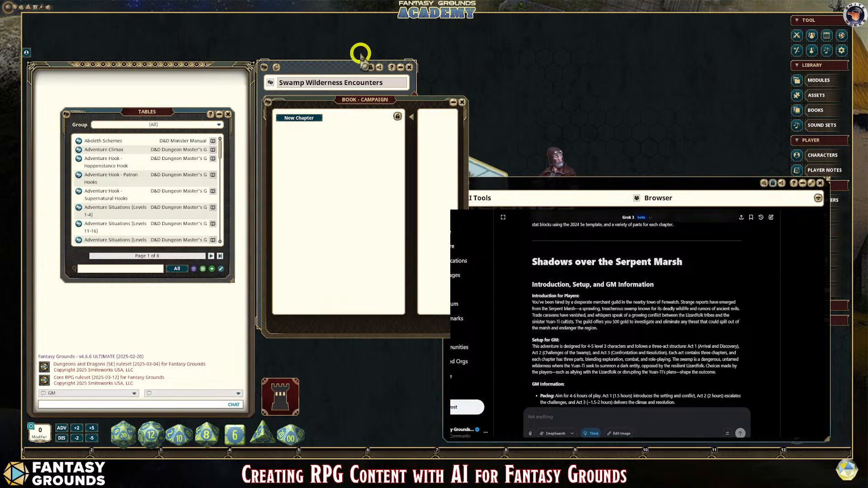
Step: Move the campaign book window higher and widen it to give the page pane more room
{"action": "left_click_drag", "start_coordinate": [465, 194], "coordinate": [552, 193]}
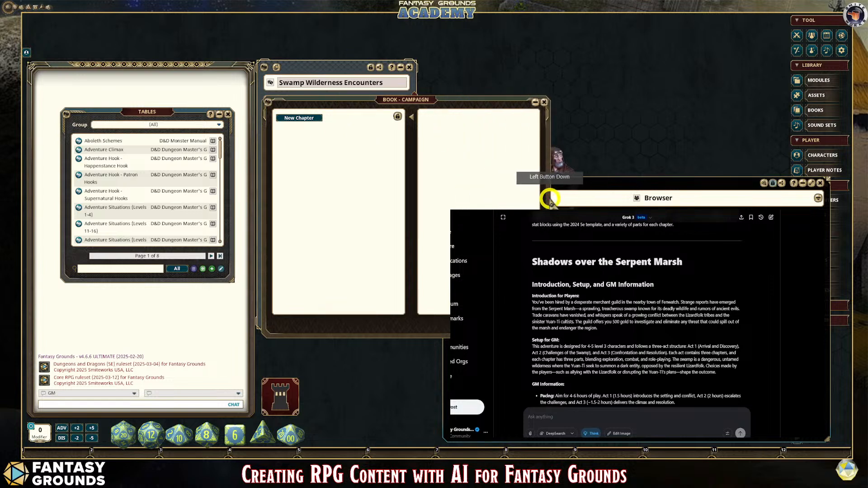
{"action": "left_click_drag", "start_coordinate": [380, 109], "coordinate": [371, 31]}
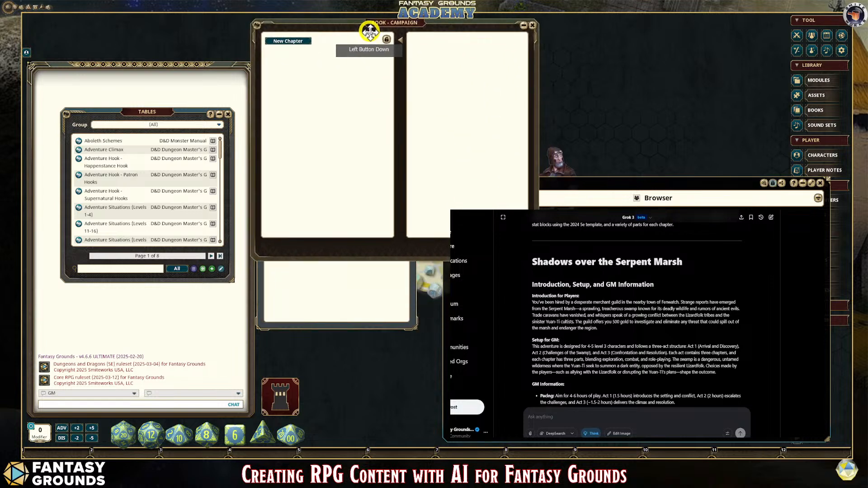
{"action": "left_click_drag", "start_coordinate": [541, 172], "coordinate": [441, 170]}
{"action": "left_click_drag", "start_coordinate": [336, 28], "coordinate": [344, 30]}
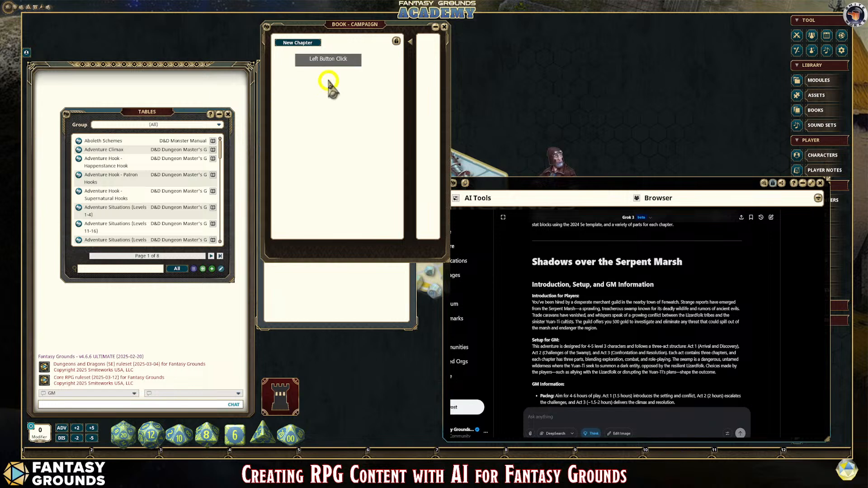
{"action": "left_click_drag", "start_coordinate": [412, 73], "coordinate": [534, 71]}
Step: Add a new chapter to the campaign book and title it "Shadows over the Serpent Marsh", copied from Grok's adventure heading
{"action": "left_click", "coordinate": [316, 43]}
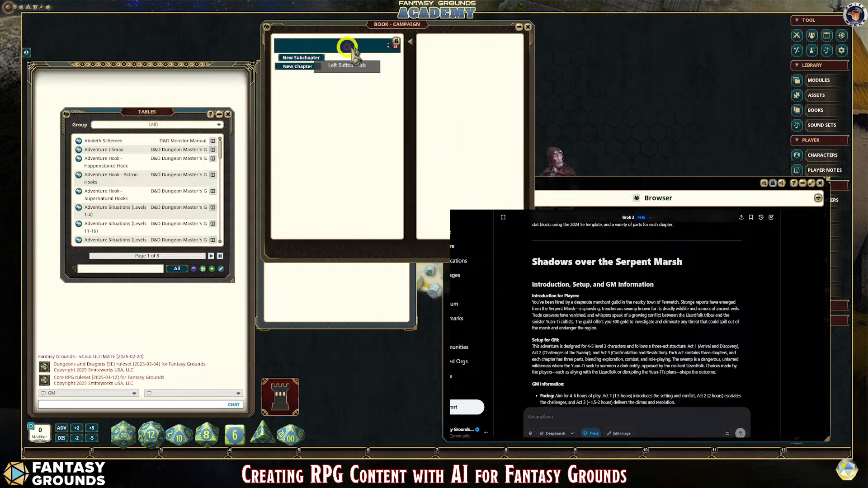
{"action": "left_click", "coordinate": [330, 44]}
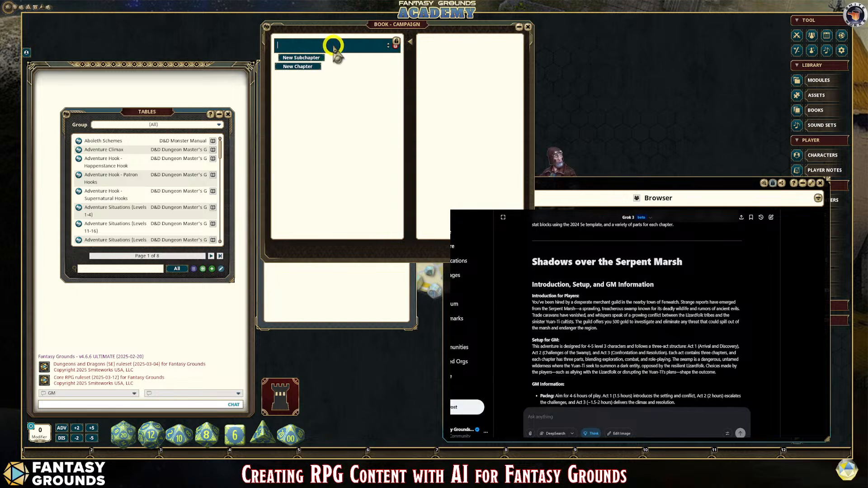
{"action": "left_click_drag", "start_coordinate": [682, 262], "coordinate": [533, 260]}
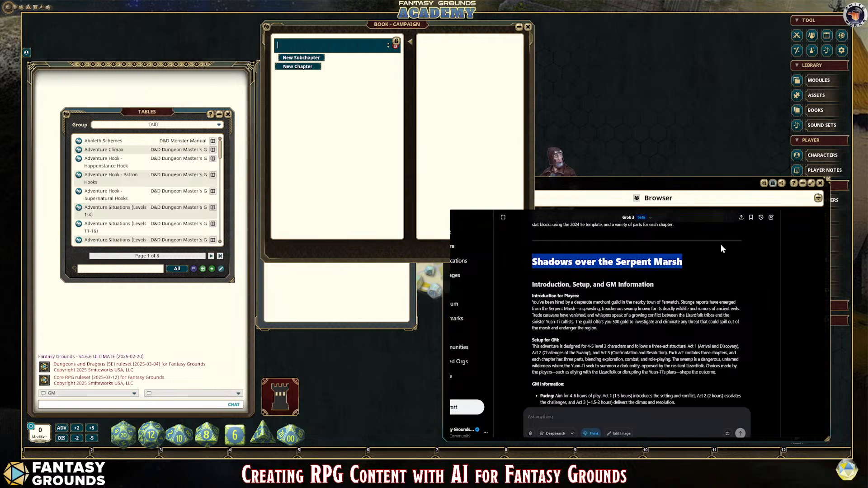
{"action": "left_click", "coordinate": [277, 49]}
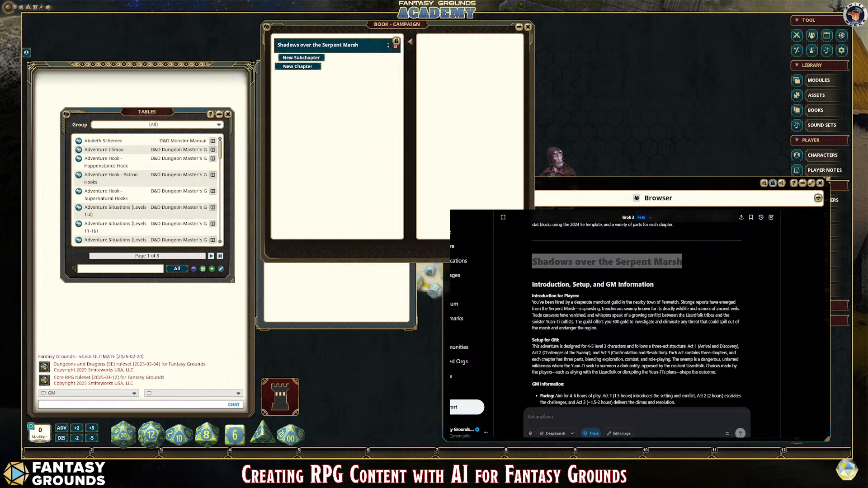
{"action": "left_click", "coordinate": [692, 291]}
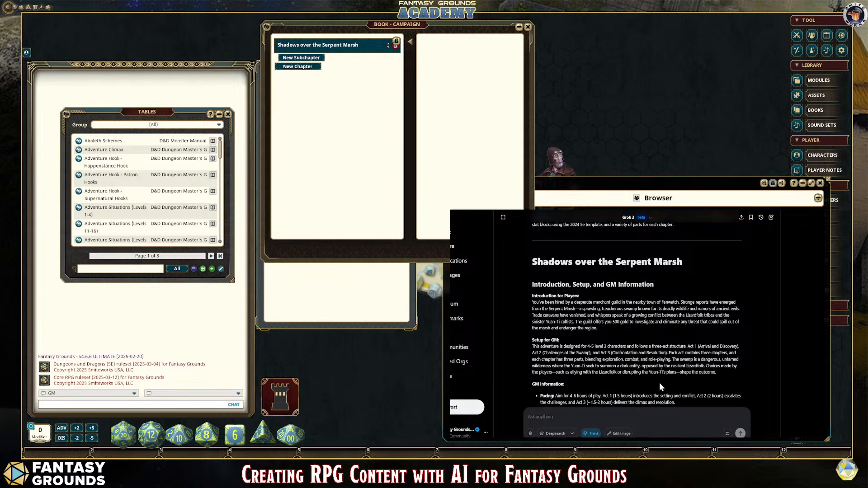
Step: Add a subchapter under the adventure chapter and title it with Grok's heading "Introduction, Setup, and GM Information"
{"action": "left_click", "coordinate": [318, 58]}
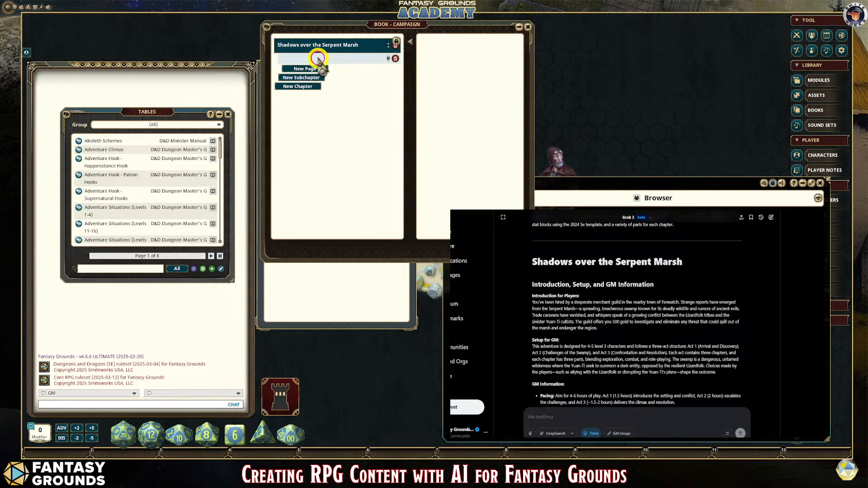
{"action": "left_click_drag", "start_coordinate": [658, 284], "coordinate": [532, 284]}
{"action": "key", "text": "ctrl+c"}
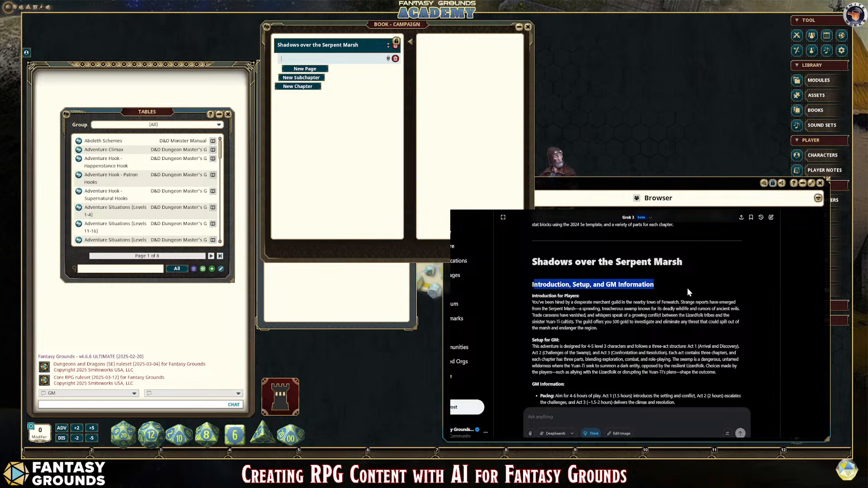
{"action": "left_click", "coordinate": [302, 59]}
{"action": "key", "text": "ctrl+v"}
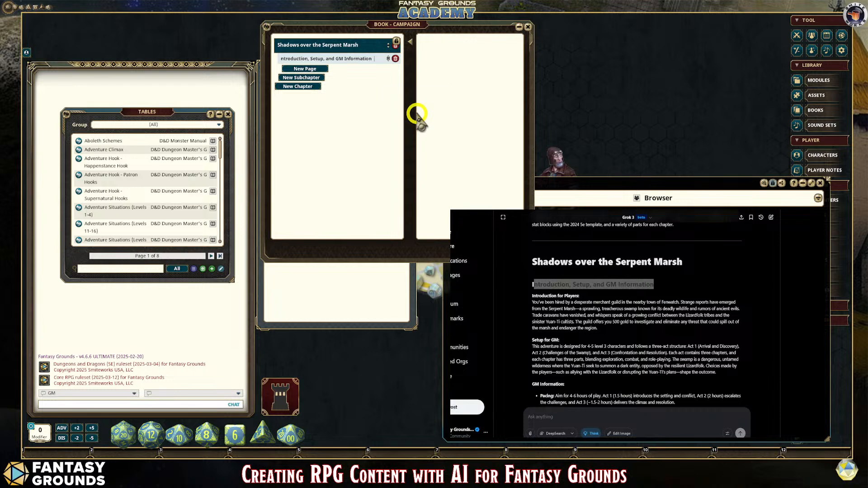
Step: Add a new page to the subchapter, and reposition and enlarge the campaign book window over the chat area
{"action": "left_click", "coordinate": [323, 67]}
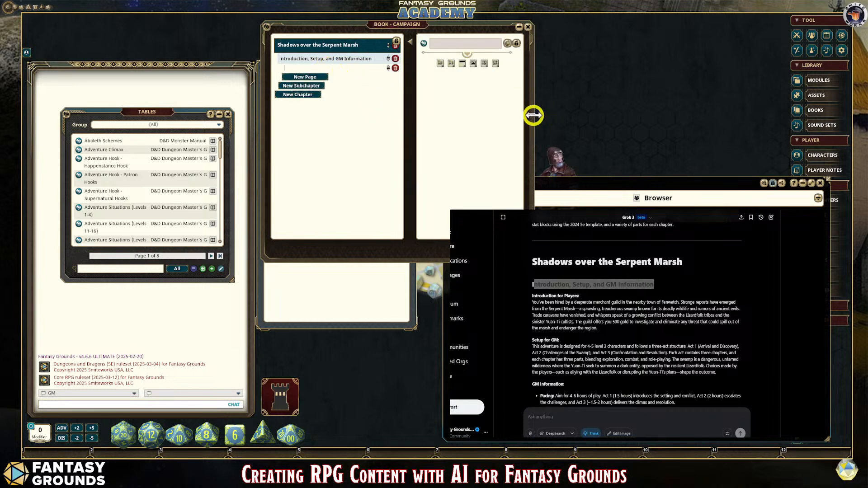
{"action": "left_click_drag", "start_coordinate": [364, 24], "coordinate": [131, 64]}
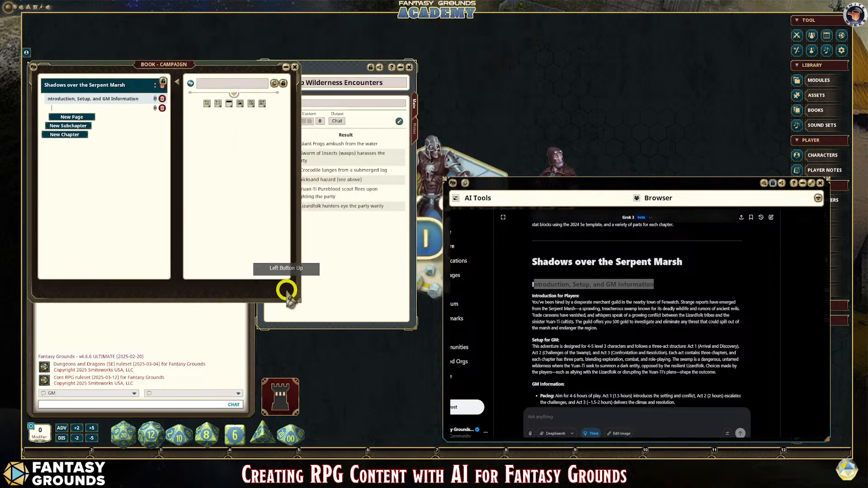
{"action": "left_click_drag", "start_coordinate": [297, 301], "coordinate": [524, 401]}
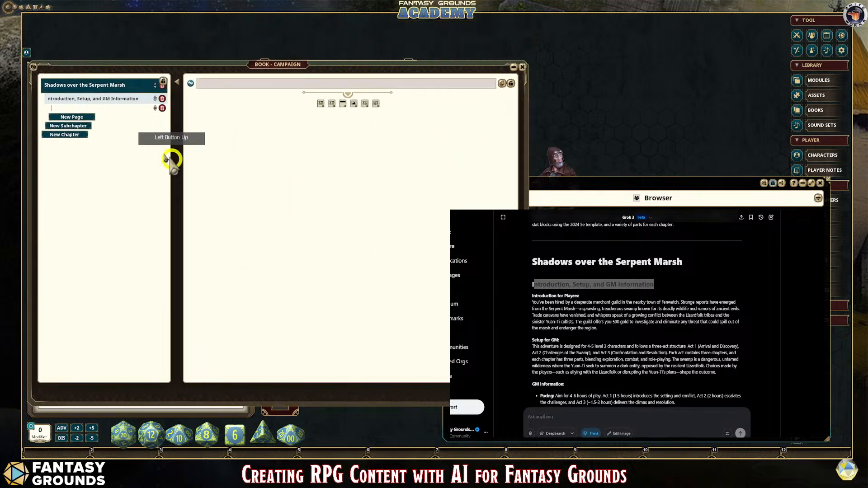
Step: Name the new page under the subchapter "Introduction"
{"action": "left_click", "coordinate": [82, 108]}
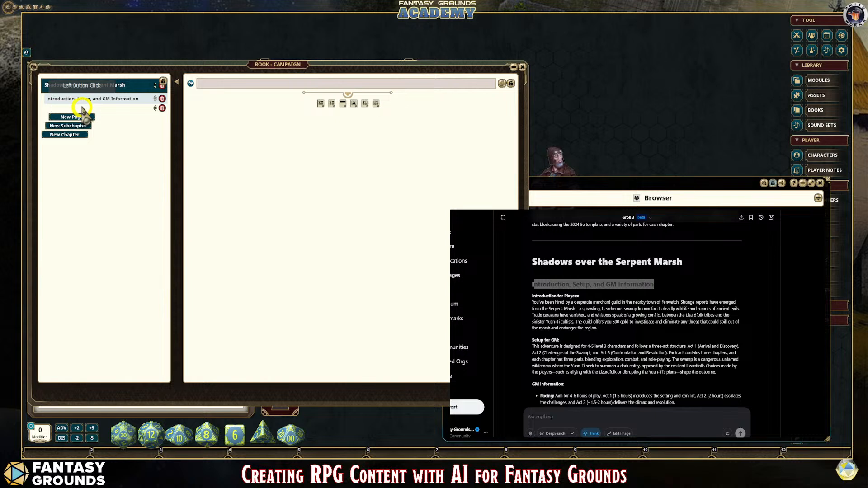
{"action": "left_click", "coordinate": [82, 107]}
{"action": "left_click", "coordinate": [720, 286]}
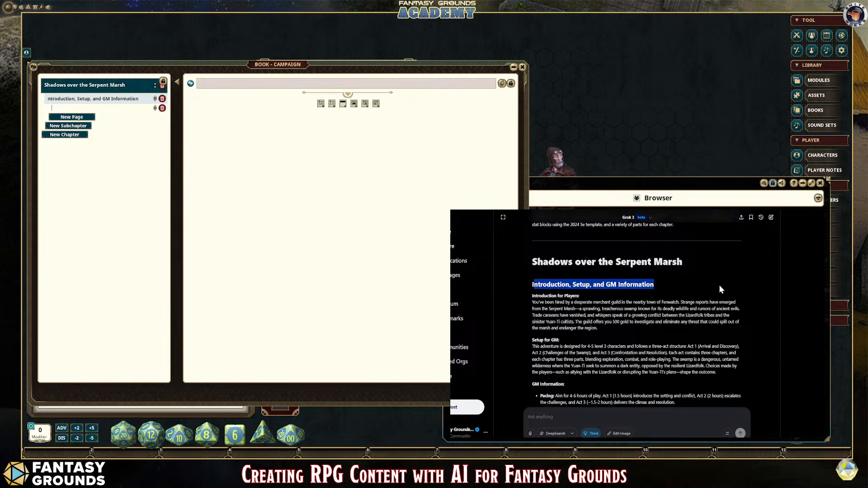
{"action": "left_click", "coordinate": [75, 110]}
{"action": "type", "text": "Intro"}
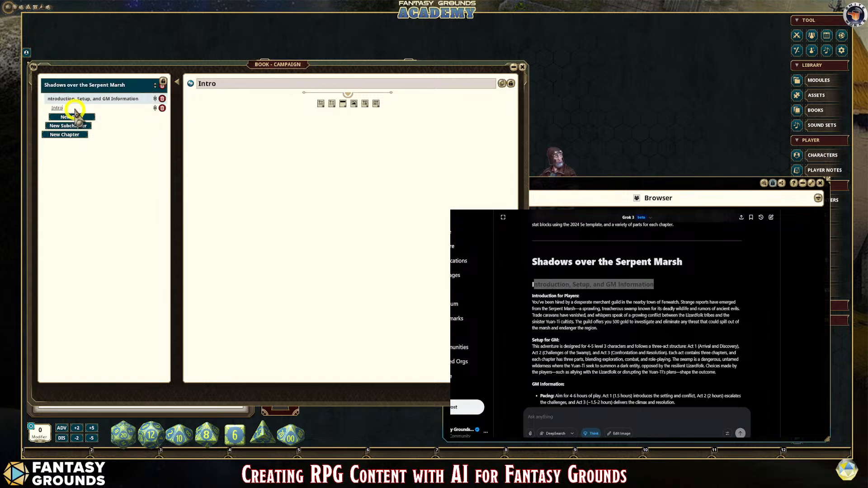
{"action": "type", "text": "duction"}
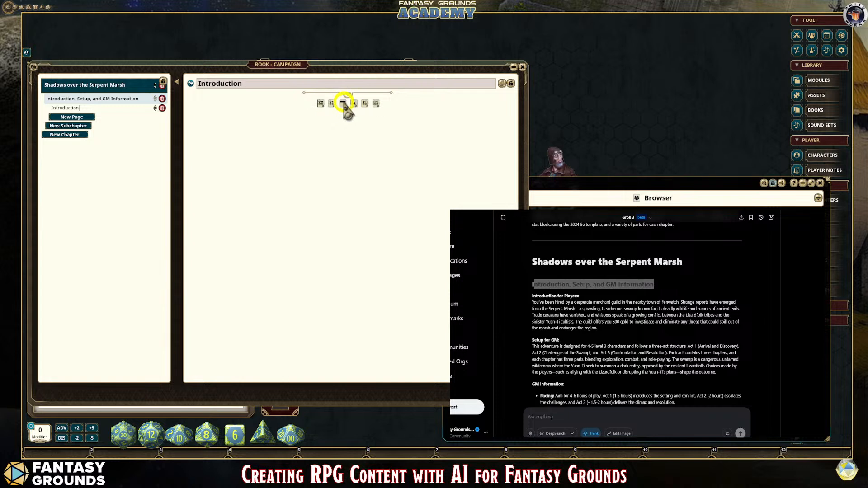
Step: Insert a header block on the Introduction page and enter "Shadows over the Serpent Marsh" as its text
{"action": "left_click", "coordinate": [343, 104]}
{"action": "left_click", "coordinate": [239, 96]}
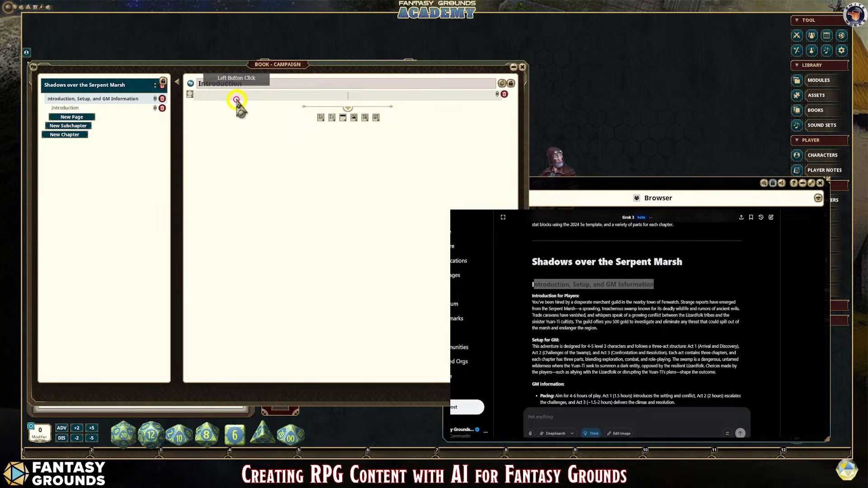
{"action": "type", "text": "Shadows over"}
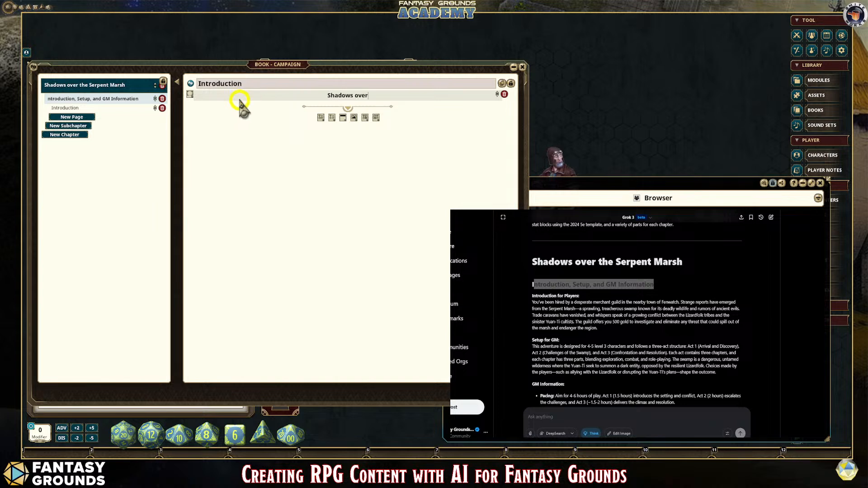
{"action": "type", "text": " the Serpent Marsh"}
{"action": "left_click", "coordinate": [252, 110]}
{"action": "left_click", "coordinate": [364, 97]}
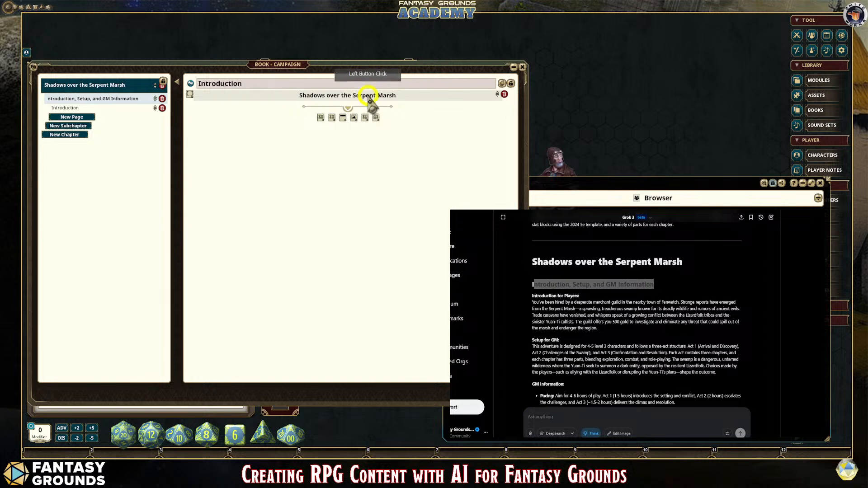
{"action": "left_click", "coordinate": [440, 96]}
{"action": "left_click", "coordinate": [277, 128]}
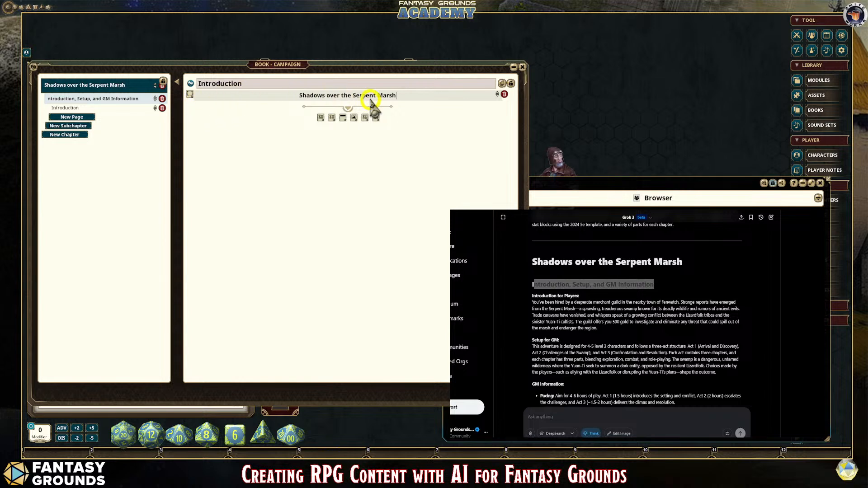
{"action": "left_click", "coordinate": [284, 140]}
Step: Switch to the Ideogram image generator and start the prompt with "Create a full sized image of a"
{"action": "key", "text": "ctrl+Tab"}
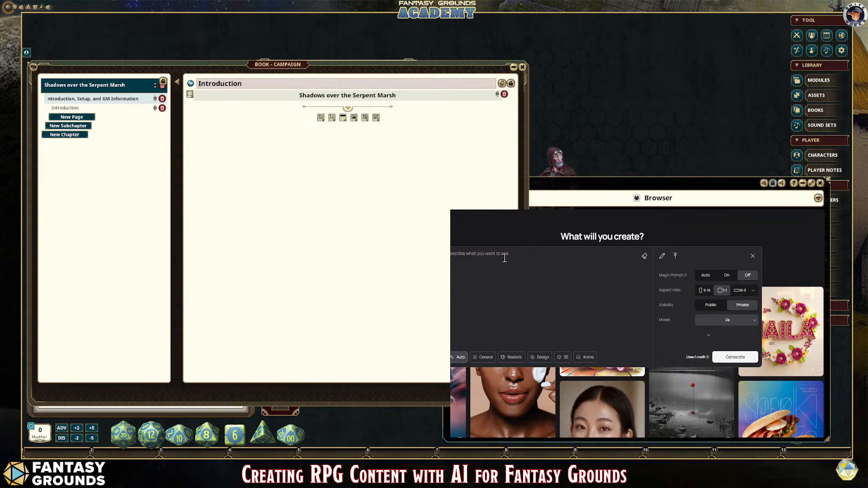
{"action": "type", "text": "Create a"}
{"action": "type", "text": " full siz"}
{"action": "type", "text": "ed"}
{"action": "type", "text": " cover image"}
{"action": "left_click", "coordinate": [495, 254]}
{"action": "key", "text": "BackSpace"}
{"action": "key", "text": "BackSpace"}
{"action": "key", "text": "BackSpace"}
{"action": "key", "text": "BackSpace"}
{"action": "key", "text": "BackSpace"}
{"action": "key", "text": "BackSpace"}
{"action": "type", "text": "of a"}
{"action": "type", "text": " fantasy"}
{"action": "key", "text": "BackSpace"}
{"action": "key", "text": "BackSpace"}
{"action": "key", "text": "BackSpace"}
{"action": "key", "text": "BackSpace"}
{"action": "key", "text": "BackSpace"}
Step: Continue the image prompt with "mysterious and dim sub-tropical swamp with"
{"action": "type", "text": "mysterious and dim sub-tropical"}
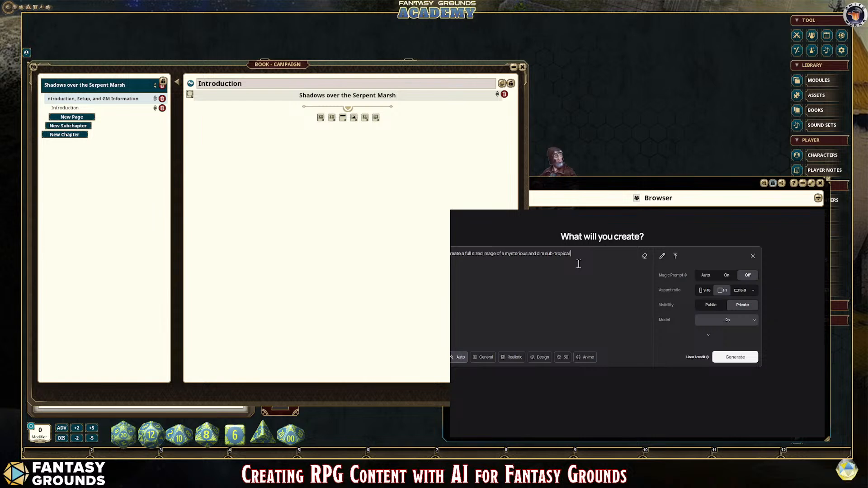
{"action": "type", "text": " swamp wi"}
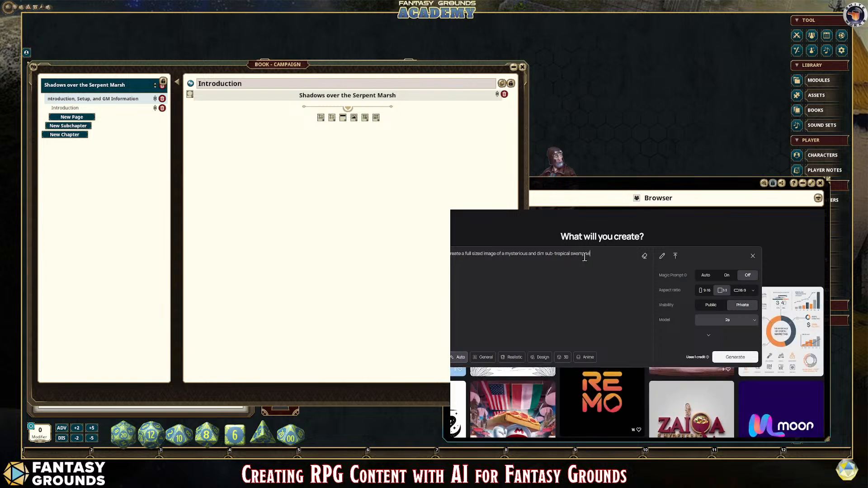
{"action": "type", "text": "th rotting tr"}
{"action": "type", "text": "e"}
{"action": "type", "text": "s, hangi"}
{"action": "type", "text": "ng"}
{"action": "type", "text": " vines, and ma"}
{"action": "type", "text": "rsh"}
{"action": "type", "text": "y muddy"}
{"action": "type", "text": " gro"}
Step: Extend the prompt with "rotting trees, hanging vines, and marshy-muddy ground." and use the 1:1 aspect ratio
{"action": "key", "text": "BackSpace"}
{"action": "type", "text": "-"}
{"action": "left_click", "coordinate": [528, 264]}
{"action": "left_click", "coordinate": [705, 291]}
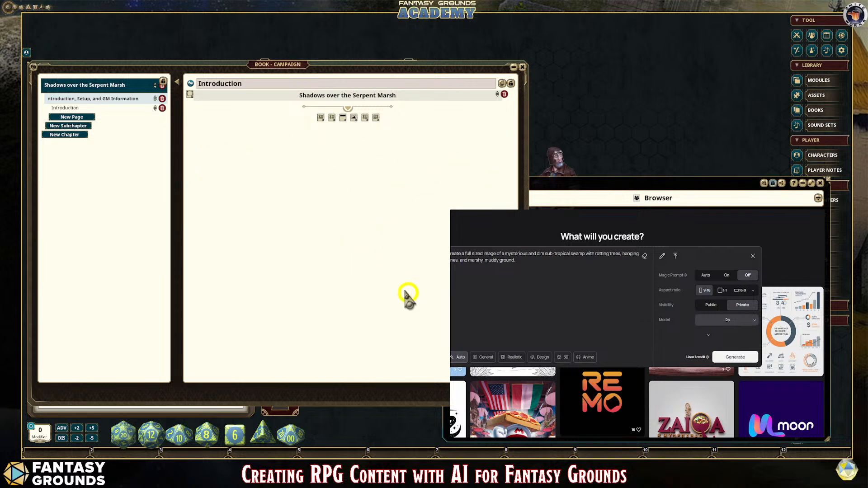
{"action": "left_click", "coordinate": [721, 290]}
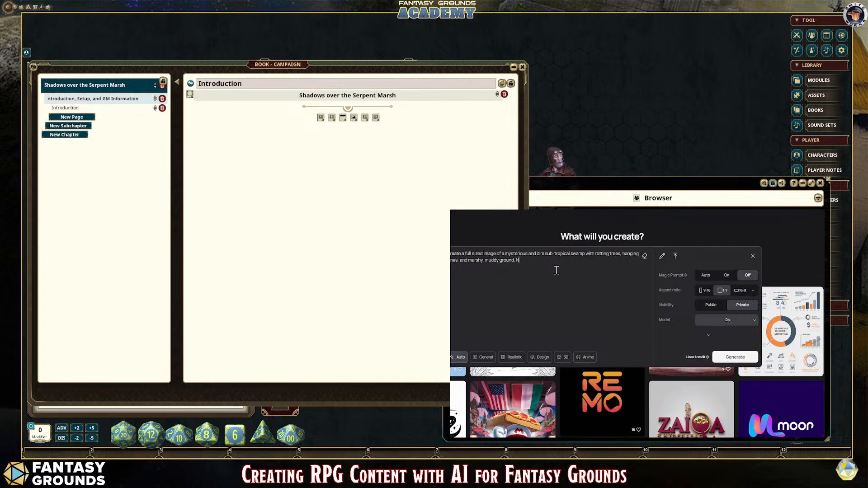
Step: Add "Natural outdoor lighting with gloomy clouds and rain. 35mm camera shot." to the end of the prompt
{"action": "type", "text": "ural outdor lighting with gloomy clouds"}
{"action": "double_click", "coordinate": [544, 261]}
{"action": "type", "text": "outdoor"}
{"action": "left_click", "coordinate": [633, 266]}
{"action": "type", "text": "and"}
{"action": "type", "text": "camer"}
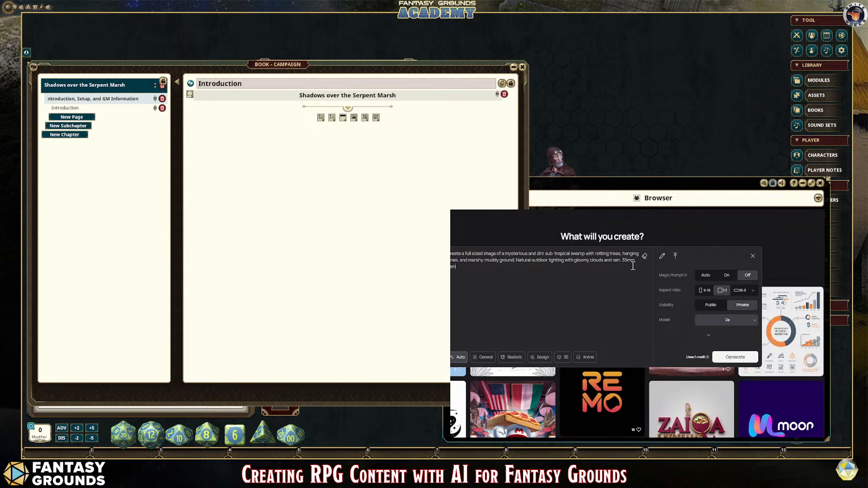
{"action": "type", "text": "a shot."}
Step: Set the image style to General and generate the swamp images
{"action": "left_click", "coordinate": [486, 363]}
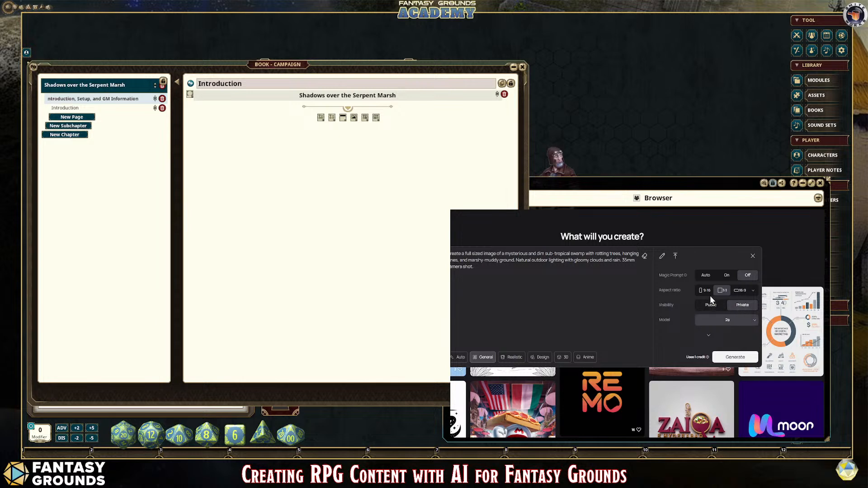
{"action": "mouse_move", "coordinate": [671, 281]}
{"action": "left_click", "coordinate": [735, 357]}
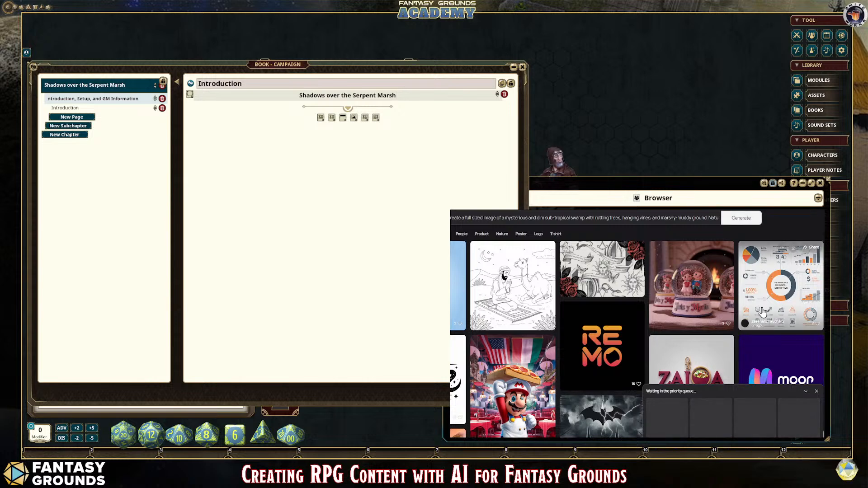
Step: Open the newly generated swamp images at full size and compare the four variations
{"action": "left_click", "coordinate": [655, 391]}
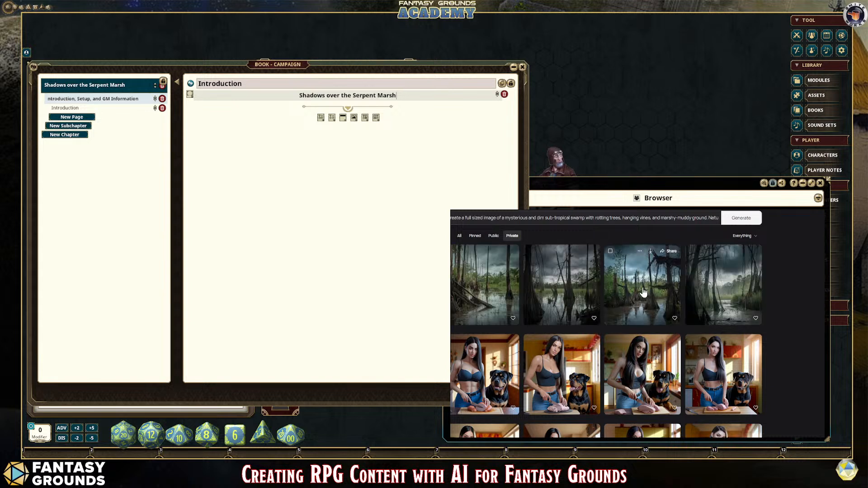
{"action": "left_click", "coordinate": [494, 284]}
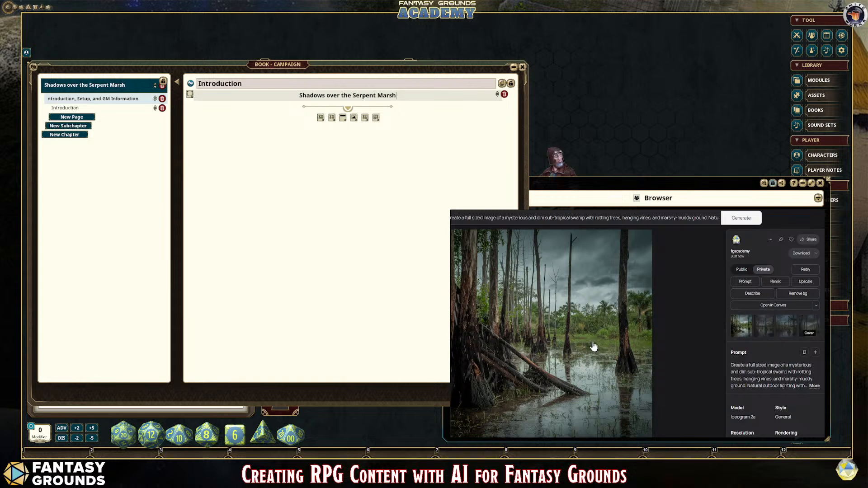
{"action": "left_click", "coordinate": [658, 330]}
{"action": "left_click", "coordinate": [657, 340]}
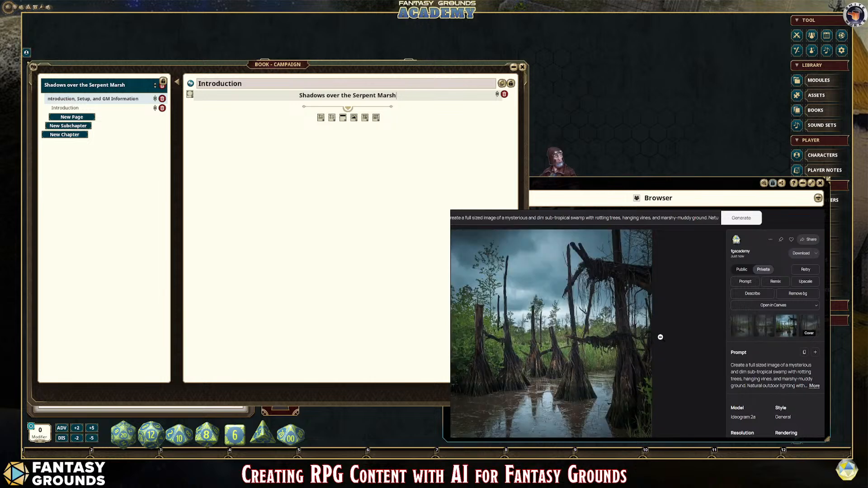
{"action": "left_click", "coordinate": [659, 337]}
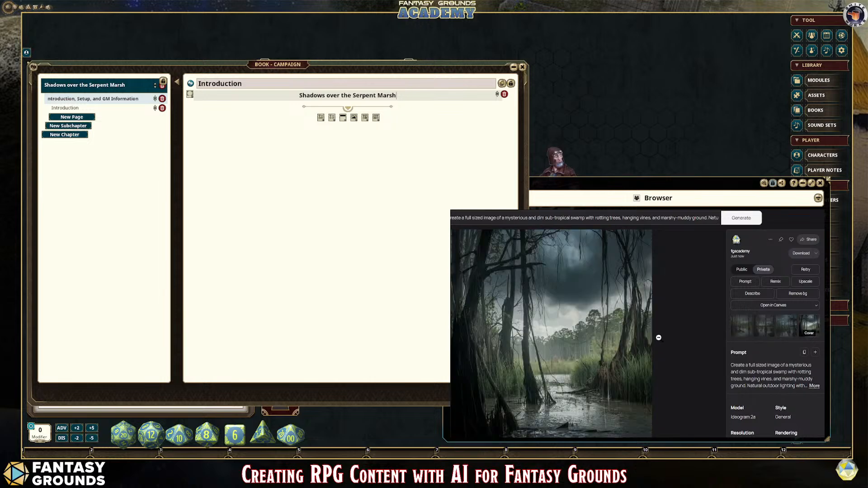
{"action": "left_click", "coordinate": [658, 338]}
{"action": "left_click", "coordinate": [659, 337]}
{"action": "left_click", "coordinate": [658, 338]}
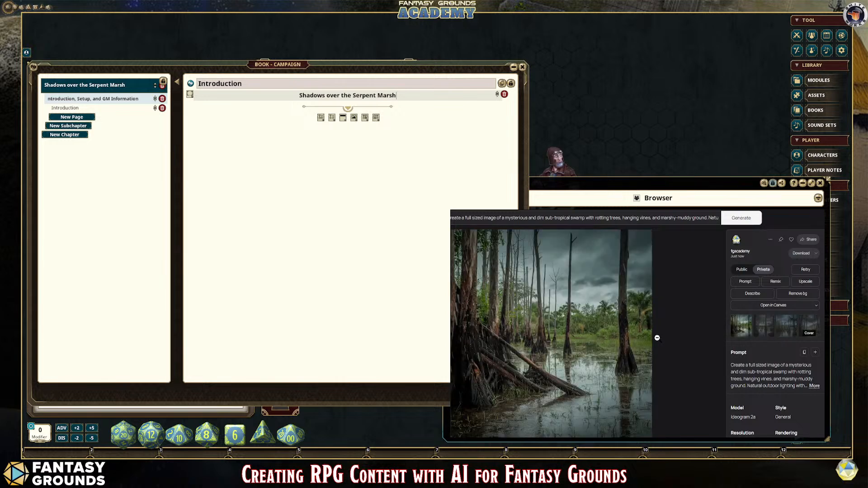
Step: Reopen the prompt for editing and change its opening to "Create a full sized RPG image cover of a mysterious" swamp
{"action": "left_click", "coordinate": [808, 272]}
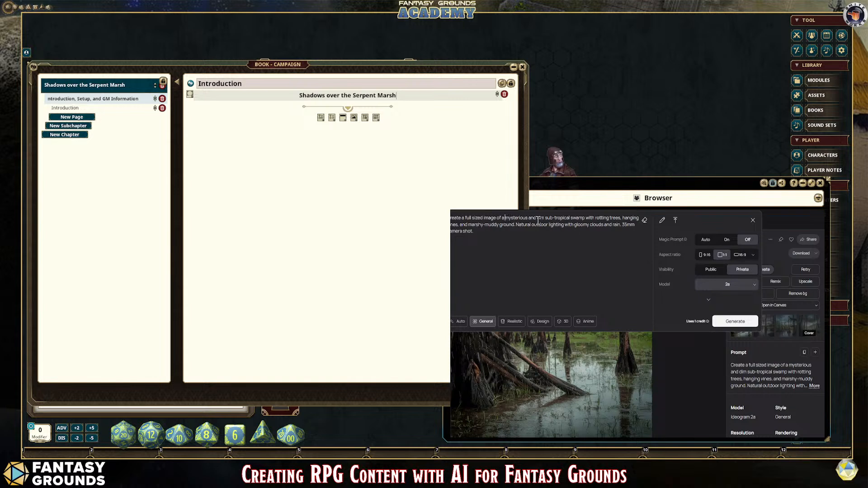
{"action": "left_click", "coordinate": [505, 219]}
{"action": "key", "text": "Left"}
{"action": "key", "text": "Left"}
{"action": "key", "text": "Left"}
{"action": "key", "text": "Left"}
{"action": "type", "text": "RPG image"}
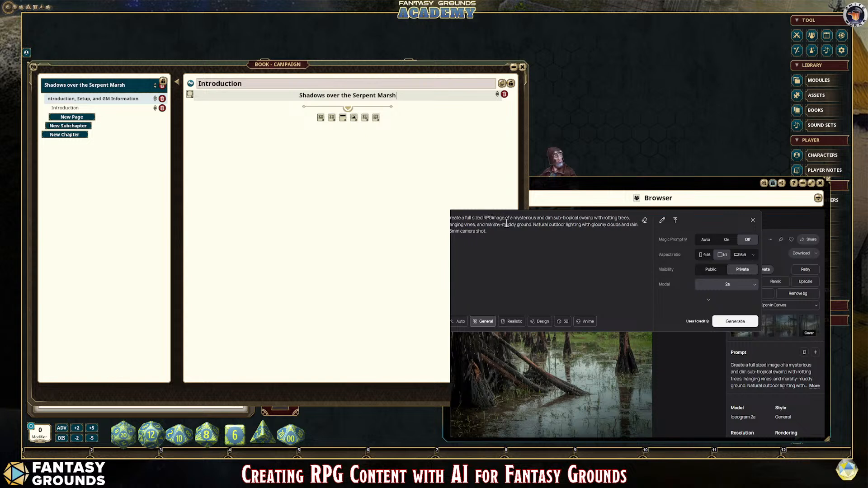
{"action": "type", "text": " cover"}
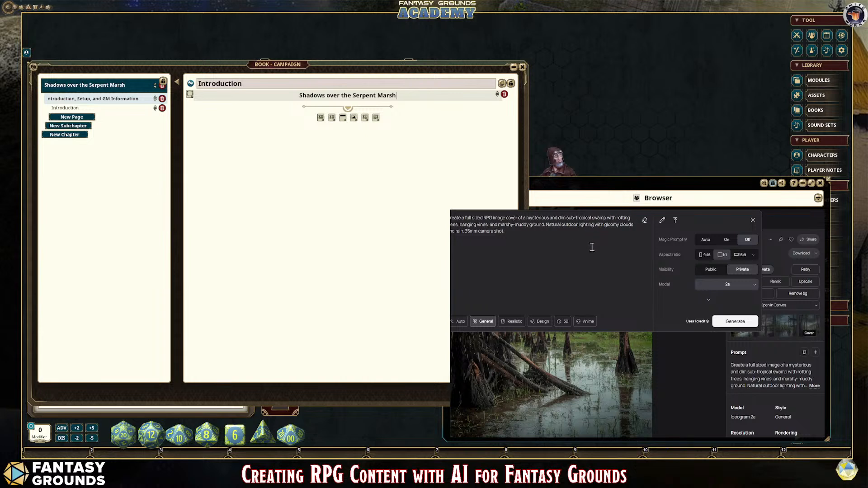
Step: Replace the 35mm camera shot phrase in the prompt with the quoted title "Shadows Over the Serpent Marsh"
{"action": "left_click", "coordinate": [531, 234]}
{"action": "left_click_drag", "start_coordinate": [506, 231], "coordinate": [465, 230]}
{"action": "key", "text": "BackSpace"}
{"action": "type", "text": "\"Shadows Ocer the Serpent Mars"}
{"action": "key", "text": "BackSpace"}
{"action": "type", "text": "ver the Serpent Marsh\" in green, yelloiw, black, and white"}
Step: Describe the title's look in the prompt as "in green, beige, yellow, black, and white colors and a swamp like theme."
{"action": "left_click", "coordinate": [555, 231]}
{"action": "type", "text": "beige,"}
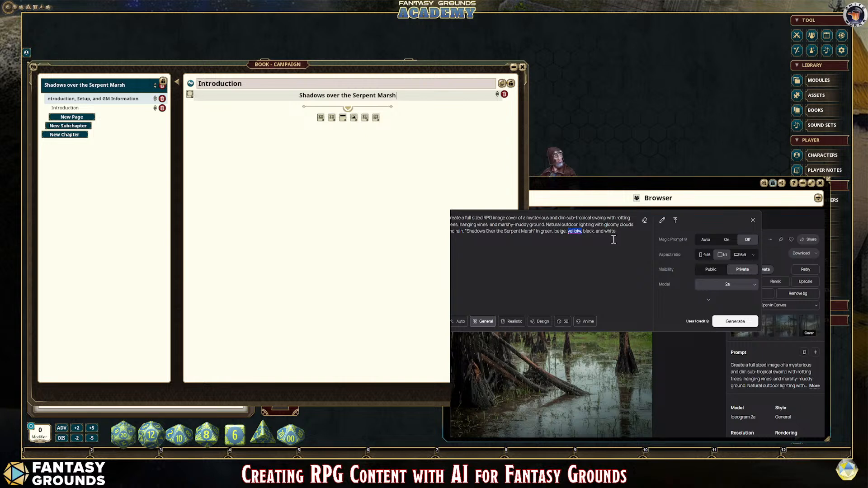
{"action": "key", "text": "Right"}
{"action": "key", "text": "Left"}
{"action": "key", "text": "Left"}
{"action": "key", "text": "Left"}
{"action": "key", "text": "BackSpace"}
{"action": "left_click", "coordinate": [641, 234]}
Step: Insert "a title logo that reads," in the prompt just before the quoted adventure title
{"action": "left_click", "coordinate": [466, 231]}
{"action": "type", "text": "a t"}
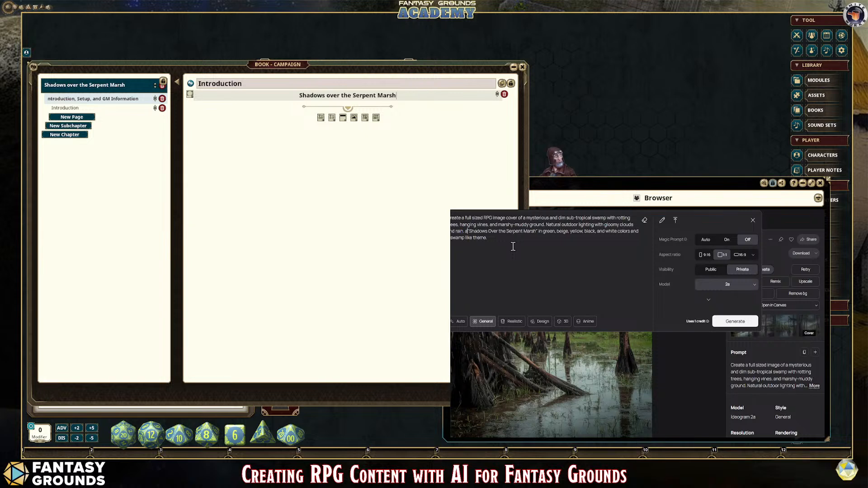
{"action": "type", "text": "itle logo"}
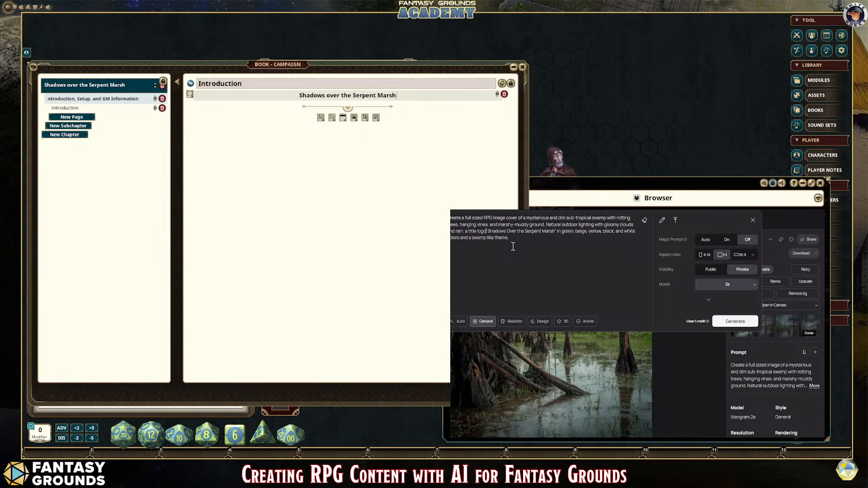
{"action": "type", "text": " that rea"}
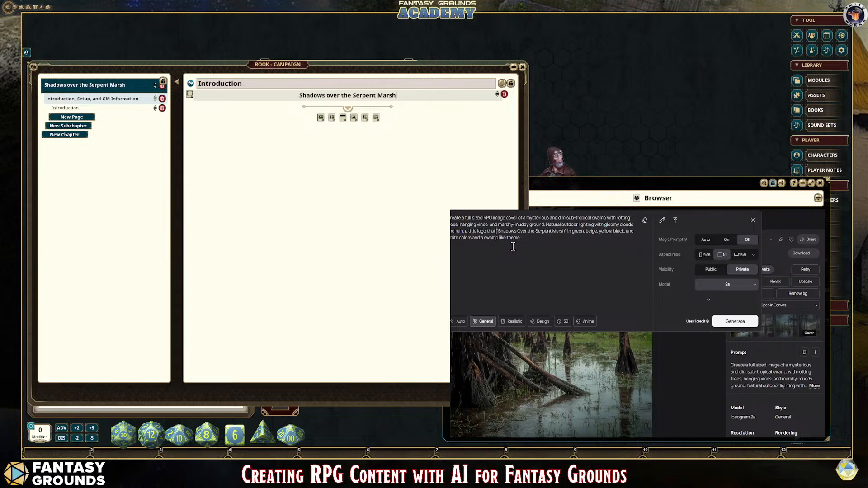
{"action": "type", "text": "ds,"}
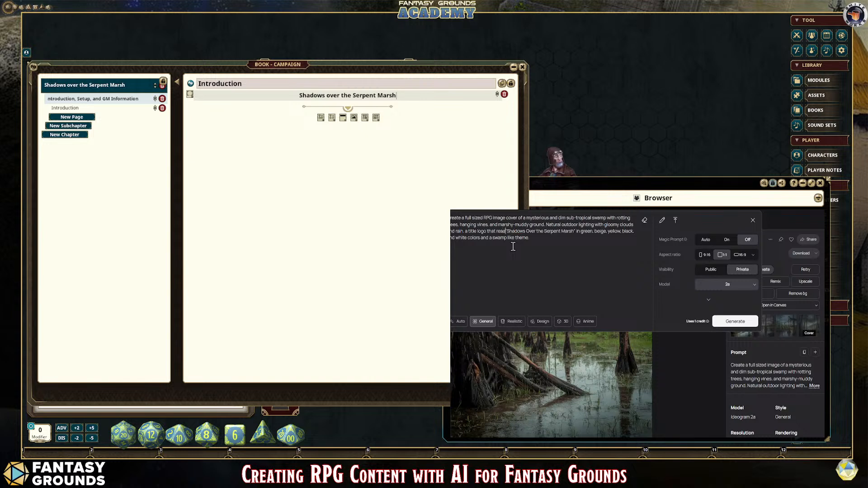
{"action": "key", "text": "BackSpace"}
{"action": "type", "text": "\""}
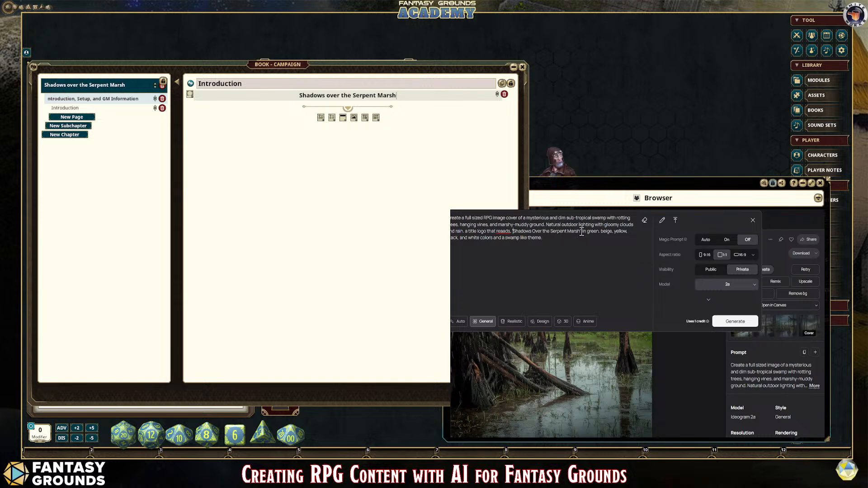
Step: Correct the misspelled "reads" before the quoted title in the prompt and generate the cover images
{"action": "key", "text": "BackSpace"}
{"action": "left_click", "coordinate": [502, 231]}
{"action": "key", "text": "BackSpace"}
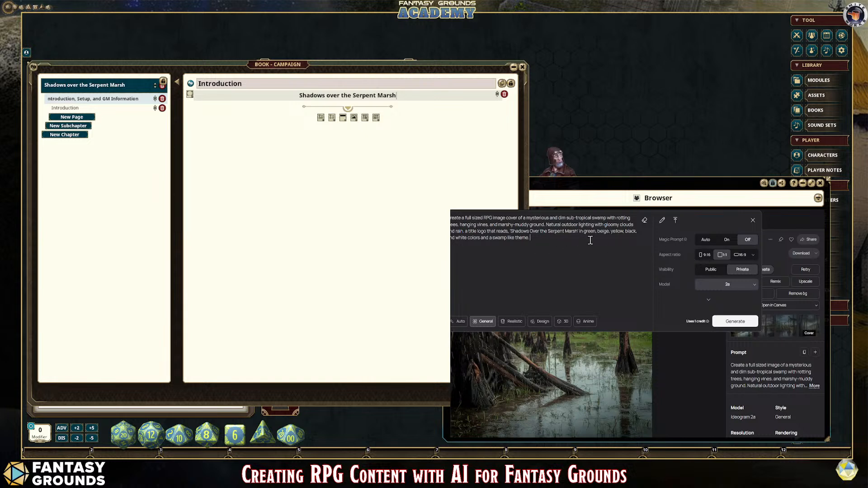
{"action": "left_click", "coordinate": [731, 322]}
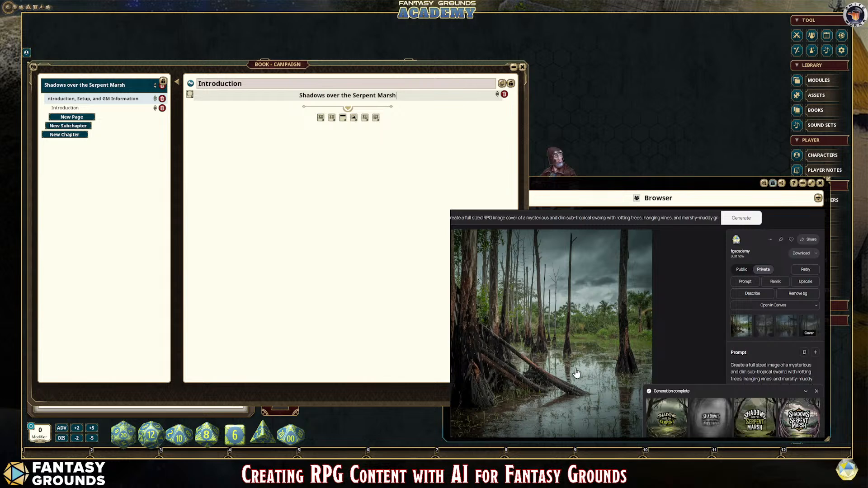
Step: Open the new generation and examine each of its four cover variations at full size
{"action": "scroll", "coordinate": [694, 351], "scroll_direction": "down", "scroll_amount": 1}
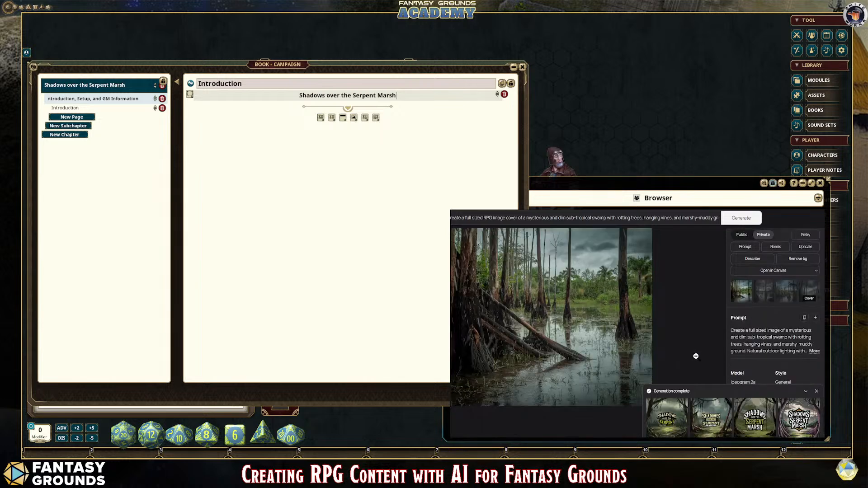
{"action": "left_click", "coordinate": [674, 420]}
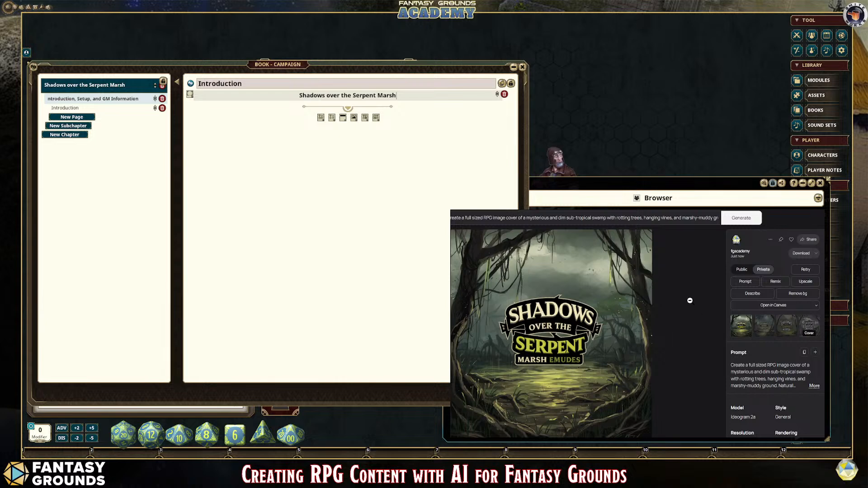
{"action": "left_click", "coordinate": [762, 329]}
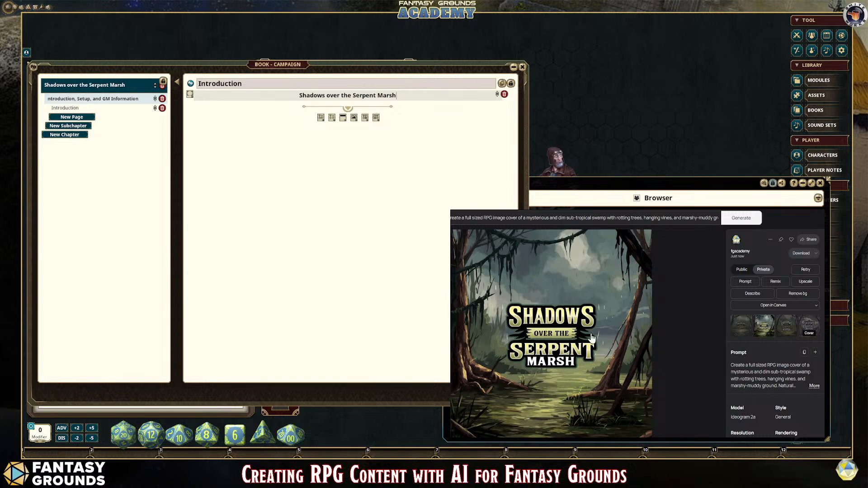
{"action": "left_click", "coordinate": [783, 332]}
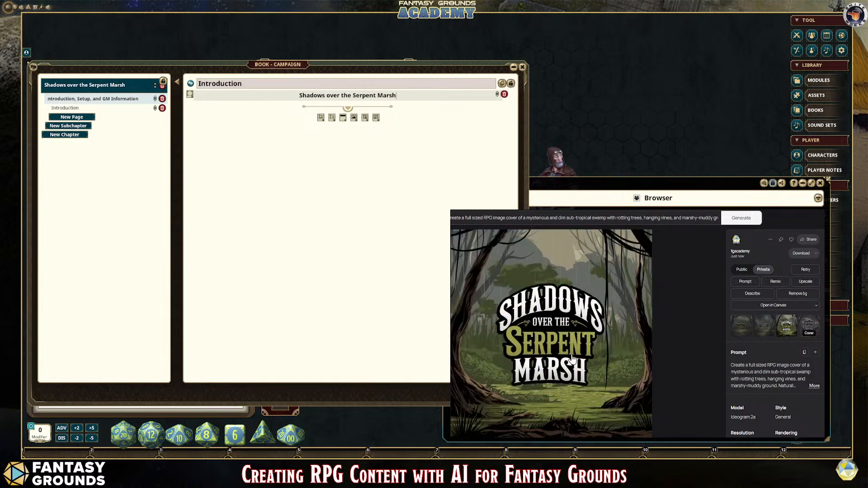
{"action": "left_click", "coordinate": [806, 328]}
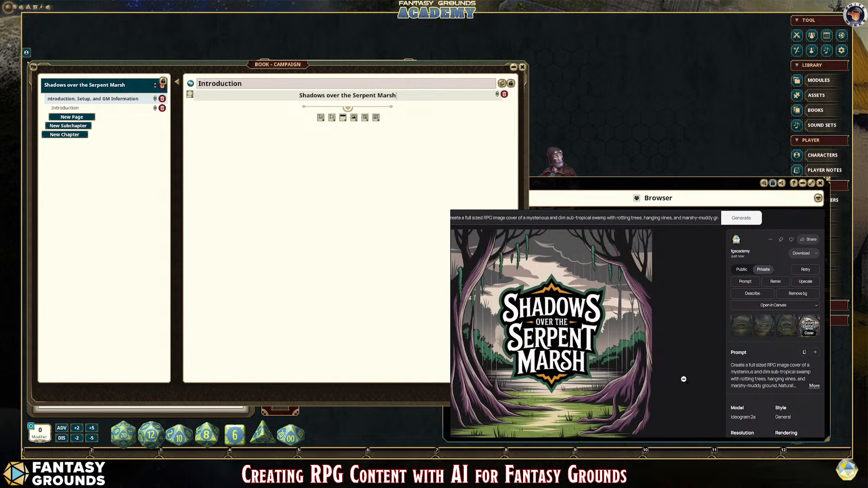
Step: Regenerate the cover in the Realistic style with the prompt's opening changed to "full sized, professionally designed RPG image cover."
{"action": "left_click", "coordinate": [812, 270]}
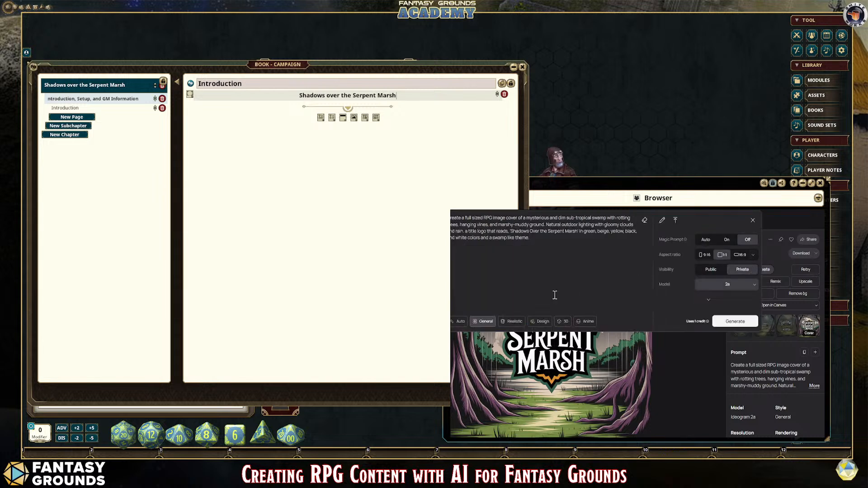
{"action": "left_click", "coordinate": [516, 326]}
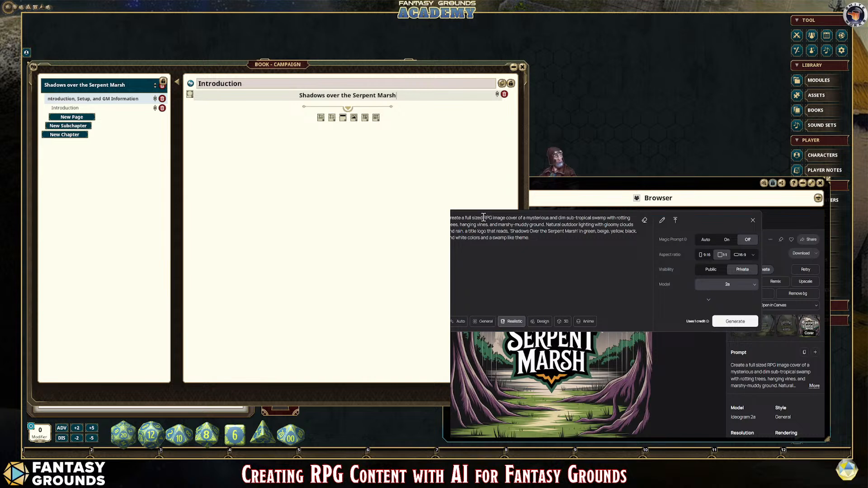
{"action": "type", "text": ", hig"}
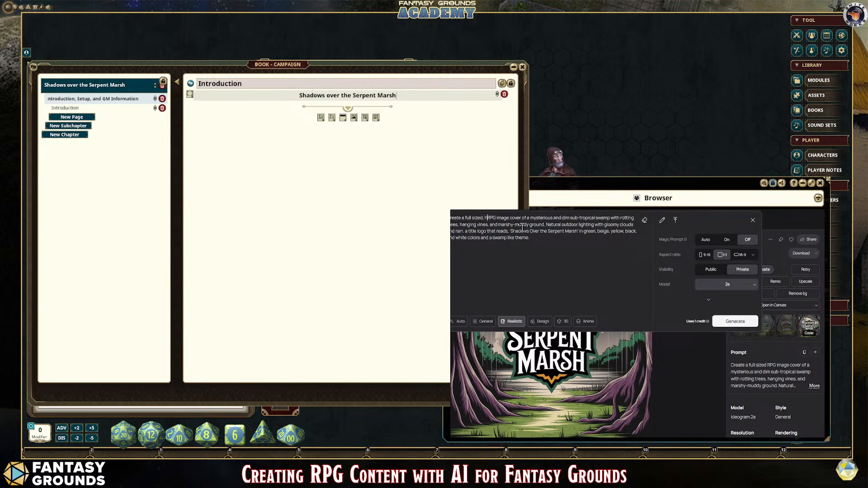
{"action": "type", "text": "h"}
{"action": "key", "text": "BackSpace"}
{"action": "key", "text": "BackSpace"}
{"action": "key", "text": "BackSpace"}
{"action": "key", "text": "BackSpace"}
{"action": "key", "text": "BackSpace"}
{"action": "type", "text": "professionally designed"}
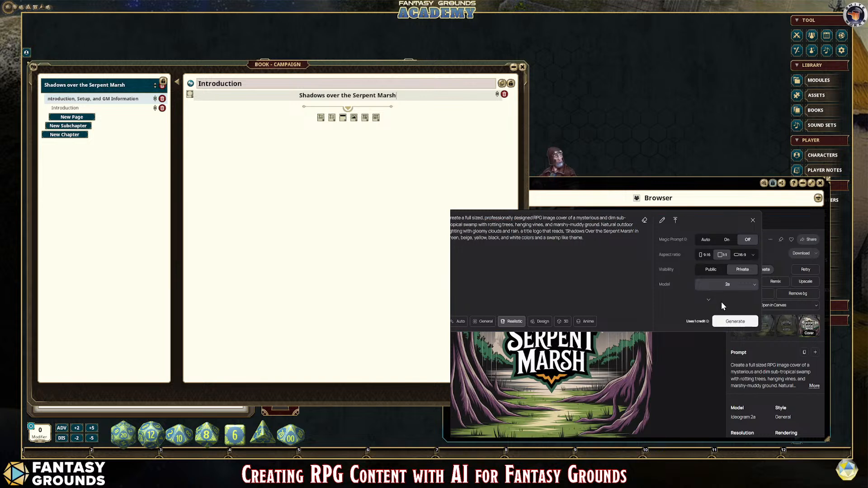
{"action": "left_click", "coordinate": [727, 321]}
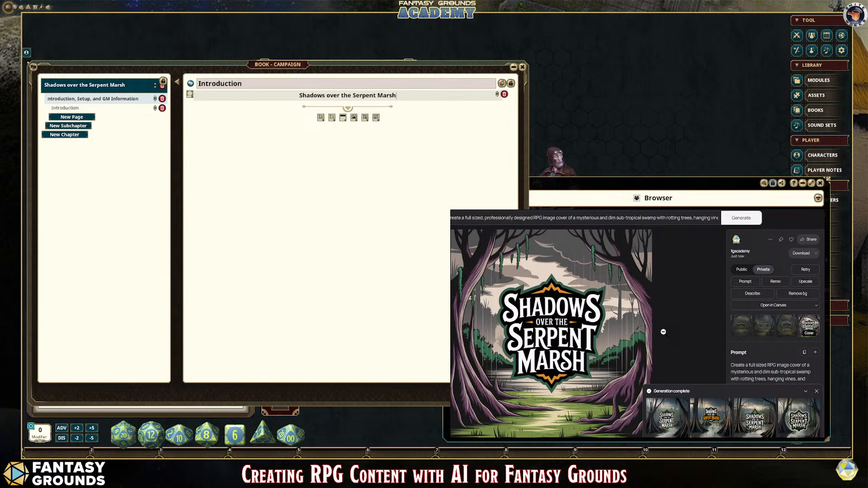
Step: Compare the four Realistic cover variations at full size, returning to the first one
{"action": "left_click", "coordinate": [669, 416]}
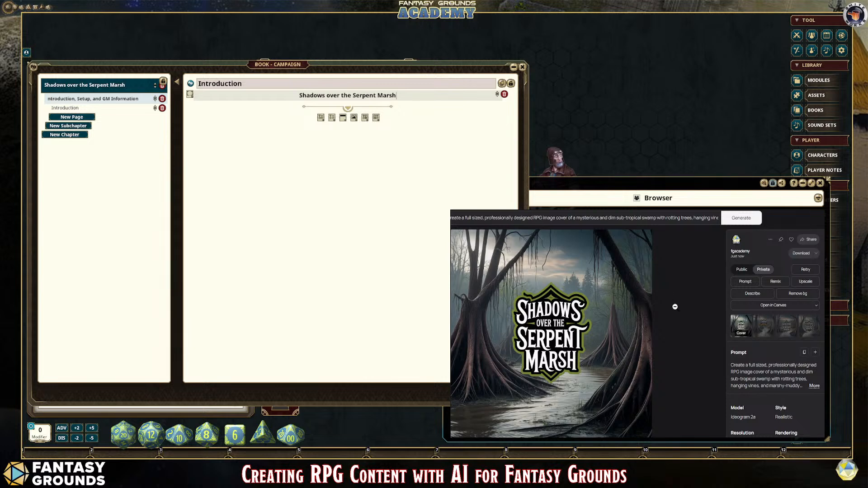
{"action": "left_click", "coordinate": [763, 330]}
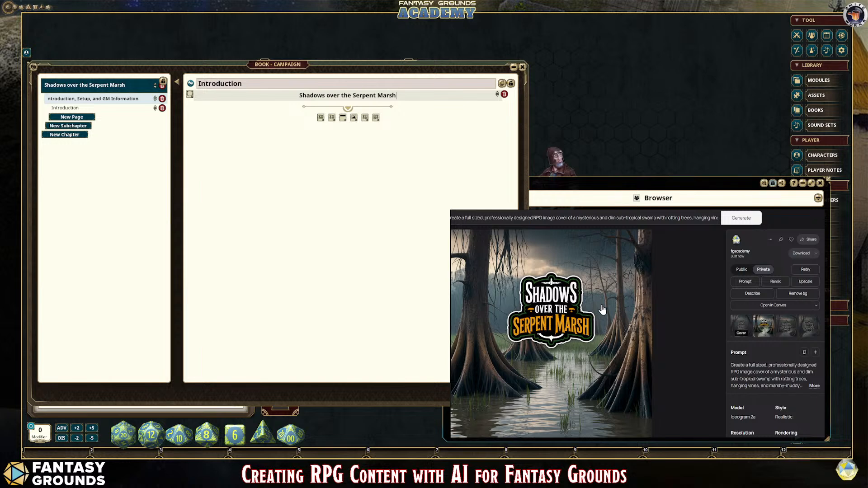
{"action": "left_click", "coordinate": [785, 329]}
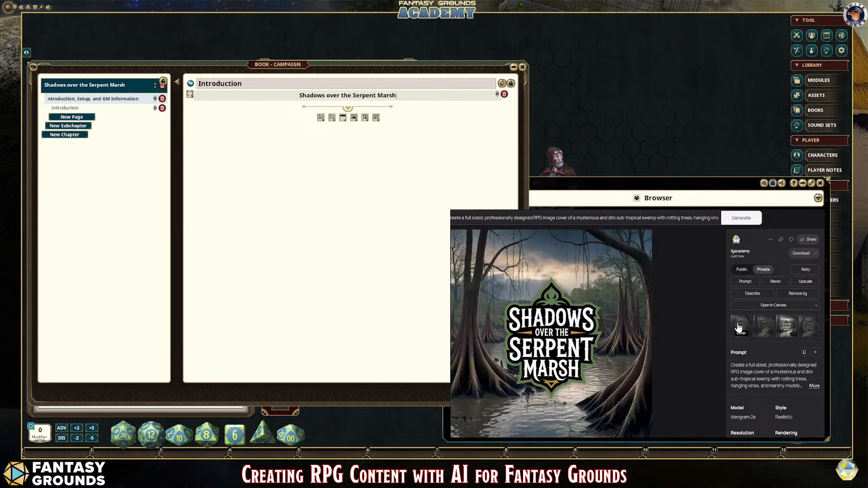
{"action": "left_click", "coordinate": [809, 327]}
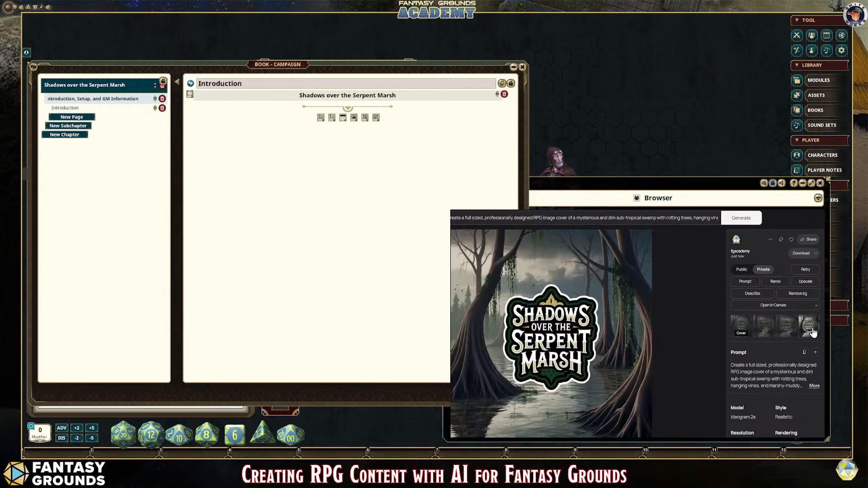
{"action": "left_click", "coordinate": [741, 330]}
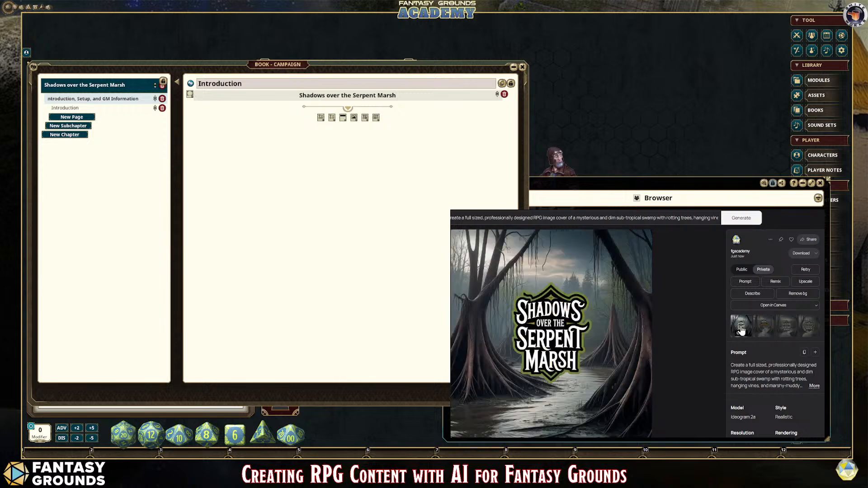
Step: Reword the prompt's title phrase to "a title that blends into the image and reads," and generate new covers
{"action": "left_click", "coordinate": [805, 269]}
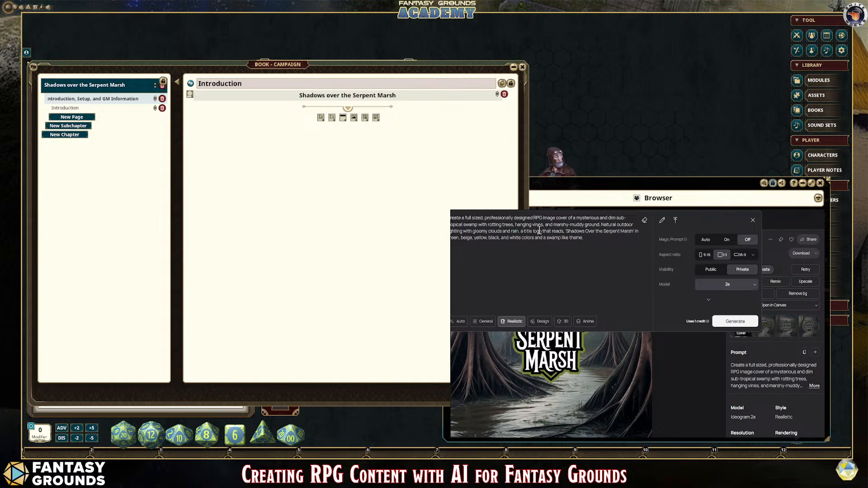
{"action": "key", "text": "BackSpace"}
{"action": "key", "text": "BackSpace"}
{"action": "key", "text": "BackSpace"}
{"action": "key", "text": "BackSpace"}
{"action": "key", "text": "BackSpace"}
{"action": "left_click", "coordinate": [544, 232]}
{"action": "type", "text": "beinds into the "}
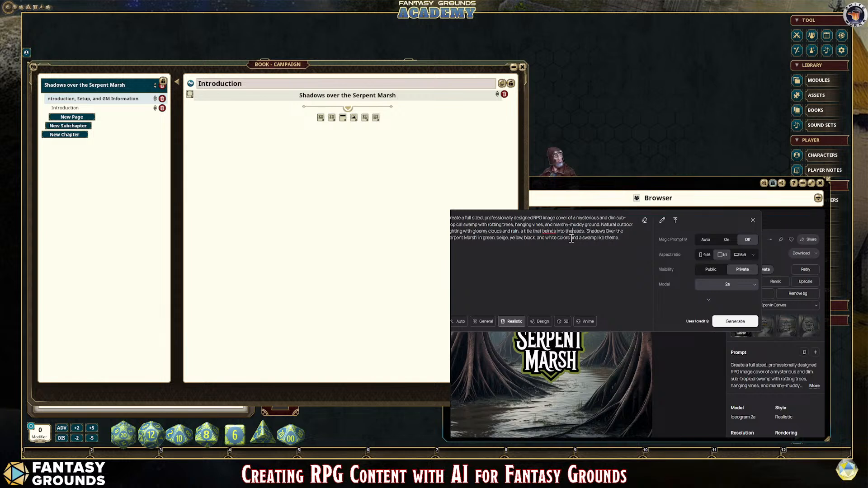
{"action": "type", "text": "image"}
{"action": "key", "text": "BackSpace"}
{"action": "type", "text": "e and"}
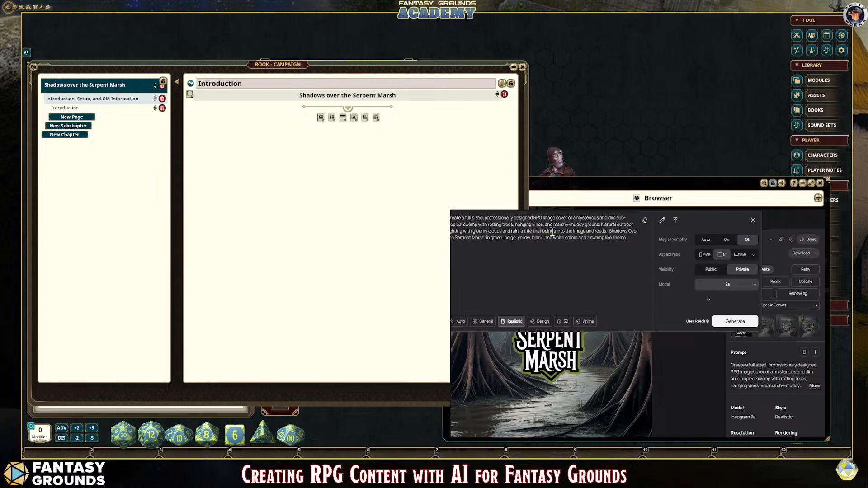
{"action": "key", "text": "Left"}
{"action": "type", "text": "l"}
{"action": "left_click", "coordinate": [728, 321]}
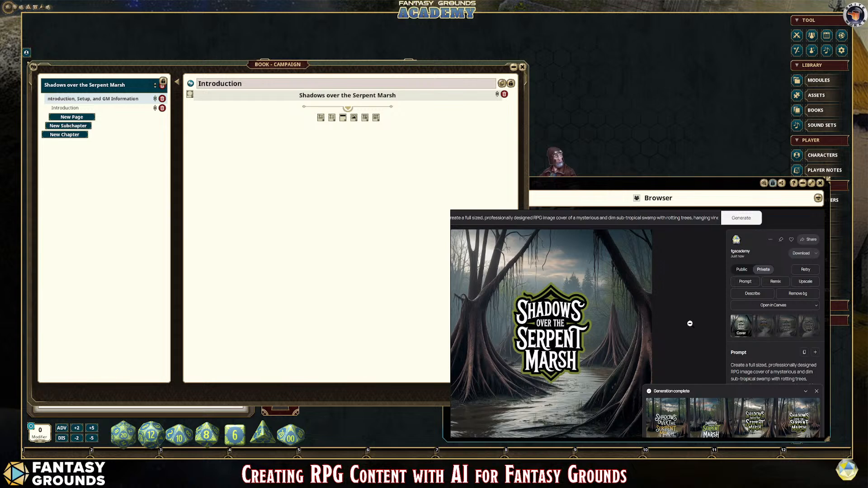
Step: View the second blended-title cover, and regenerate from the same prompt in the General style
{"action": "scroll", "coordinate": [690, 323], "scroll_direction": "down", "scroll_amount": 1}
{"action": "left_click", "coordinate": [708, 429]}
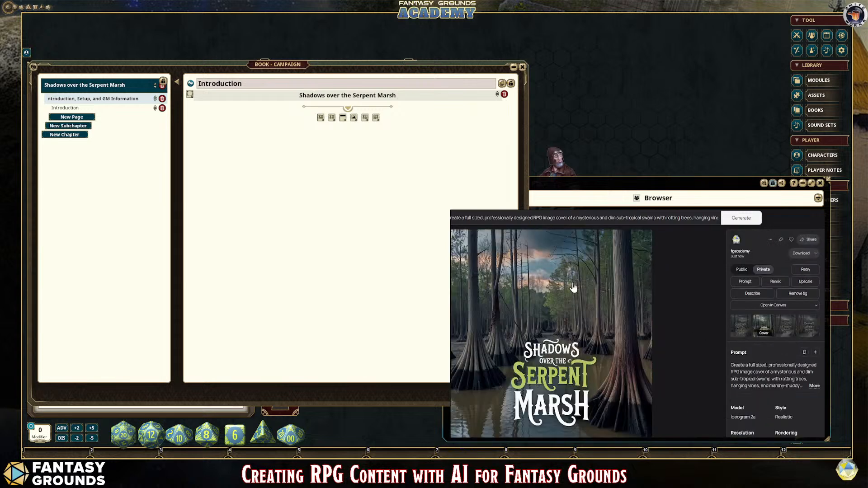
{"action": "left_click", "coordinate": [805, 270]}
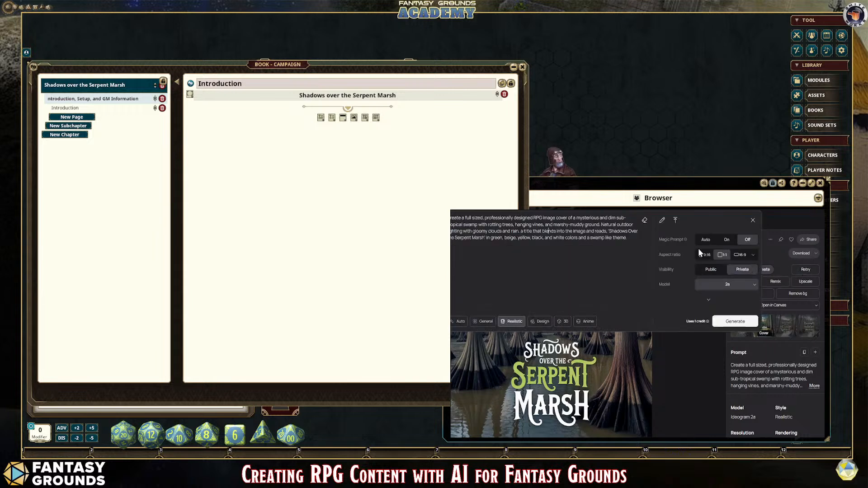
{"action": "left_click", "coordinate": [482, 321]}
{"action": "left_click", "coordinate": [734, 320]}
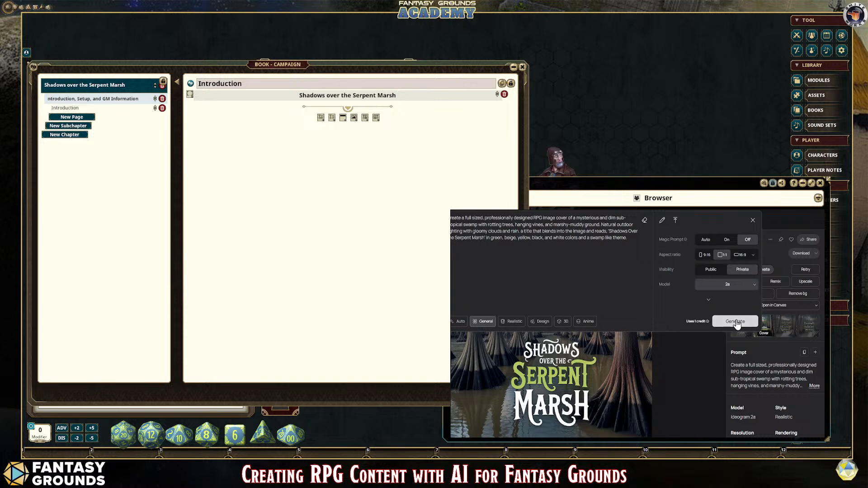
Step: Examine the four General-style cover variations one after another
{"action": "scroll", "coordinate": [688, 350], "scroll_direction": "down", "scroll_amount": 5}
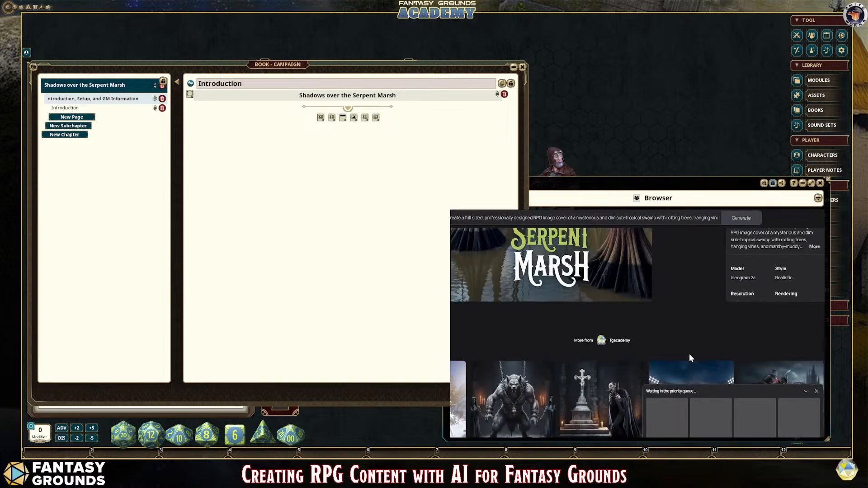
{"action": "scroll", "coordinate": [692, 350], "scroll_direction": "up", "scroll_amount": 5}
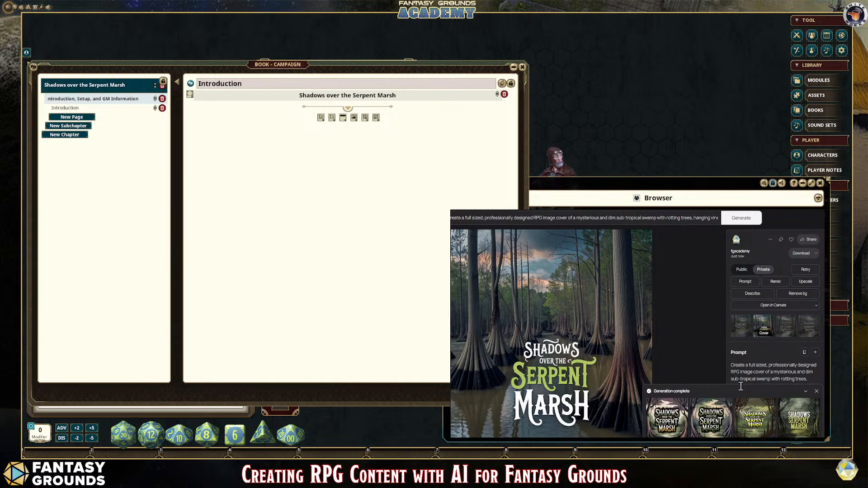
{"action": "left_click", "coordinate": [676, 421]}
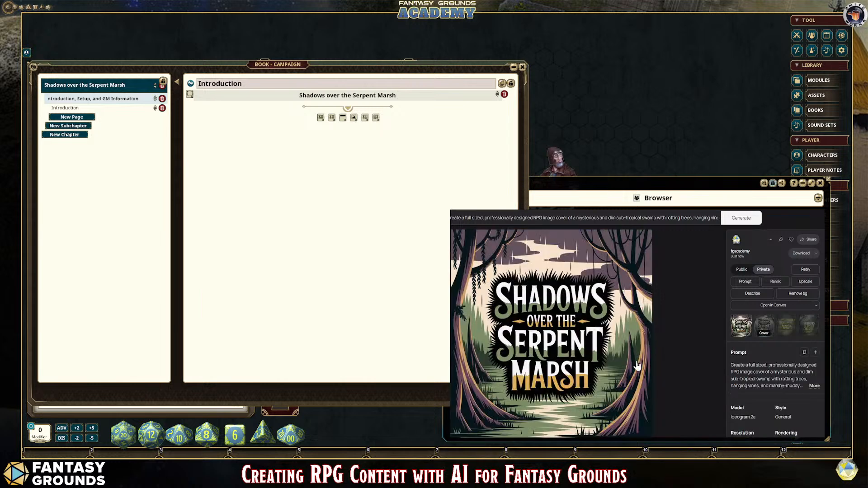
{"action": "key", "text": "Right"}
{"action": "key", "text": "Right"}
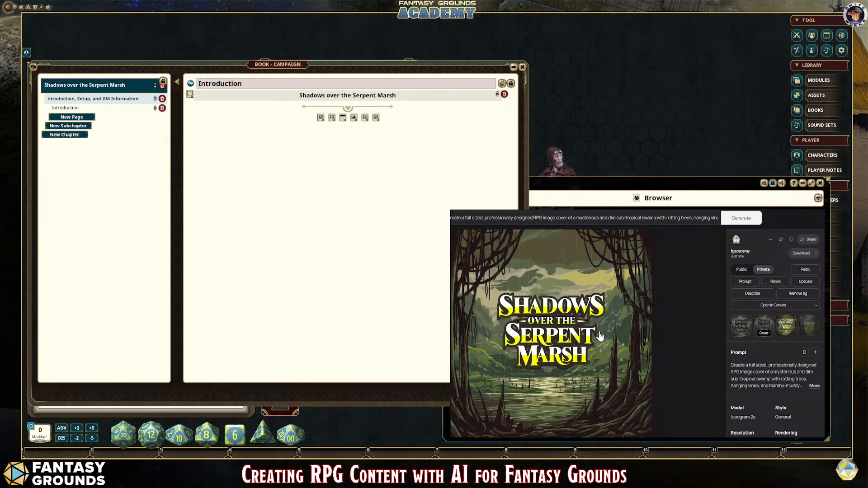
{"action": "key", "text": "Right"}
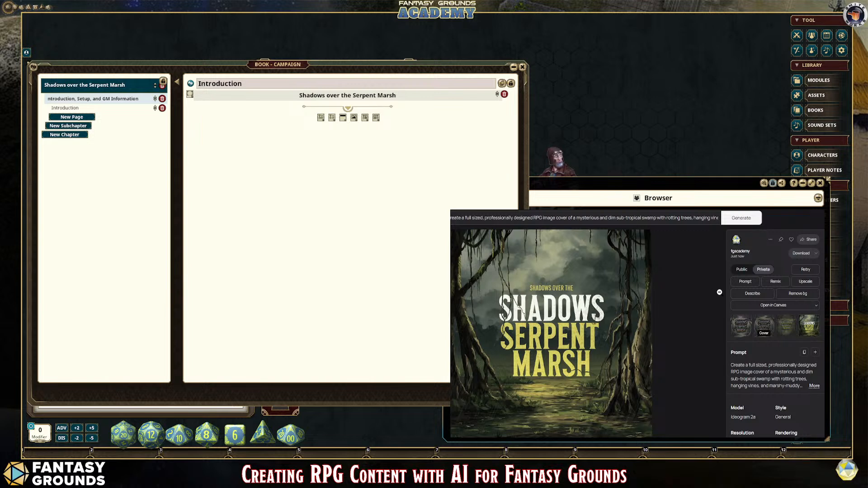
Step: Generate another set of covers from the unchanged prompt and open its first image
{"action": "left_click", "coordinate": [806, 271]}
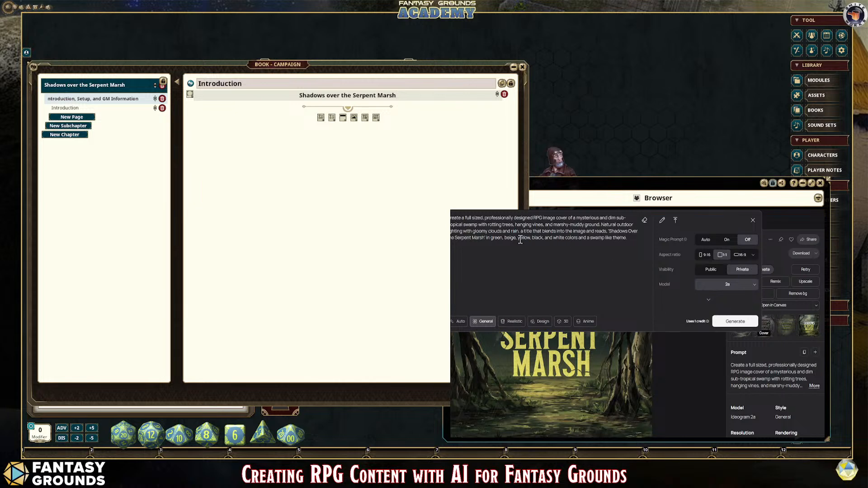
{"action": "left_click", "coordinate": [727, 323]}
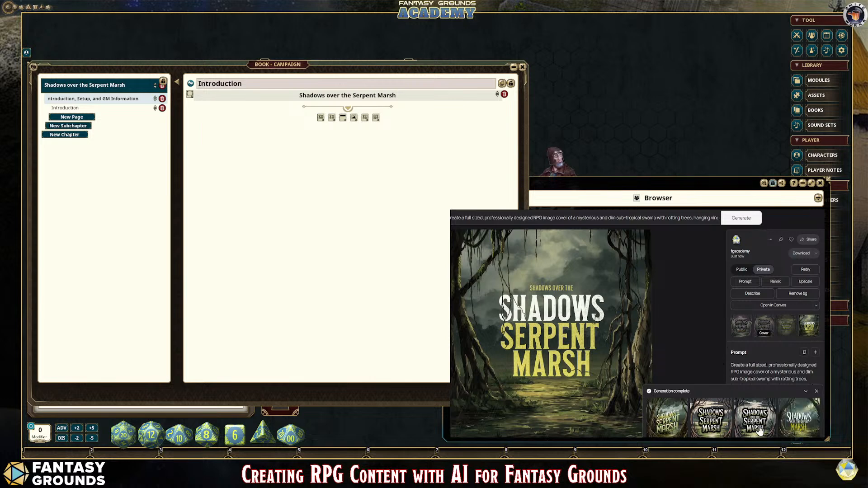
{"action": "left_click", "coordinate": [670, 425]}
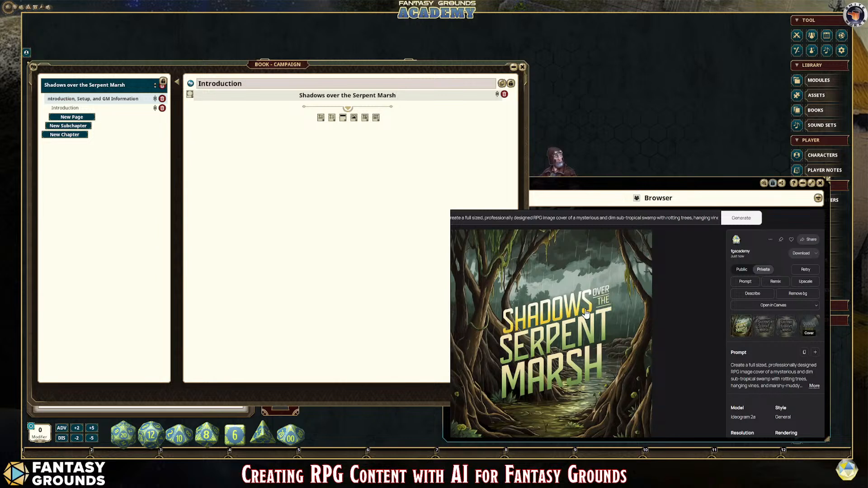
Step: Extend the prompt's title phrase to "A title that blends into the swamp image with serpent scales and snake heads" and generate new covers
{"action": "left_click", "coordinate": [806, 271]}
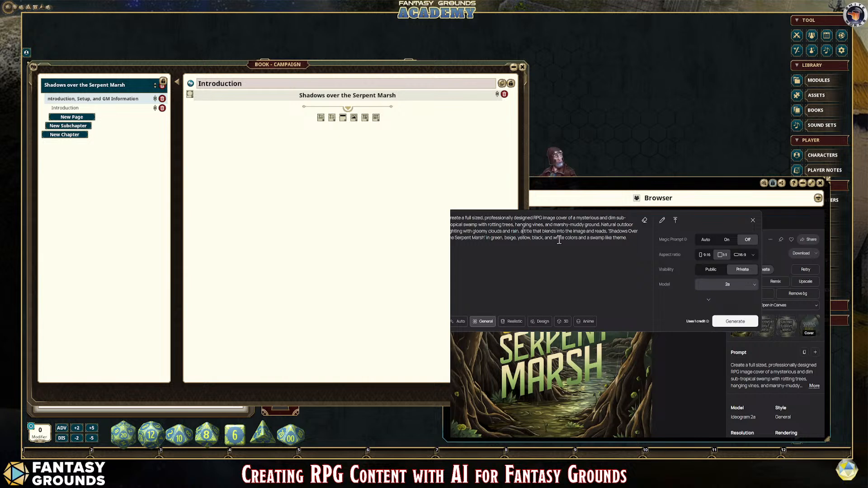
{"action": "key", "text": "BackSpace"}
{"action": "type", "text": "A"}
{"action": "type", "text": "swamp ima"}
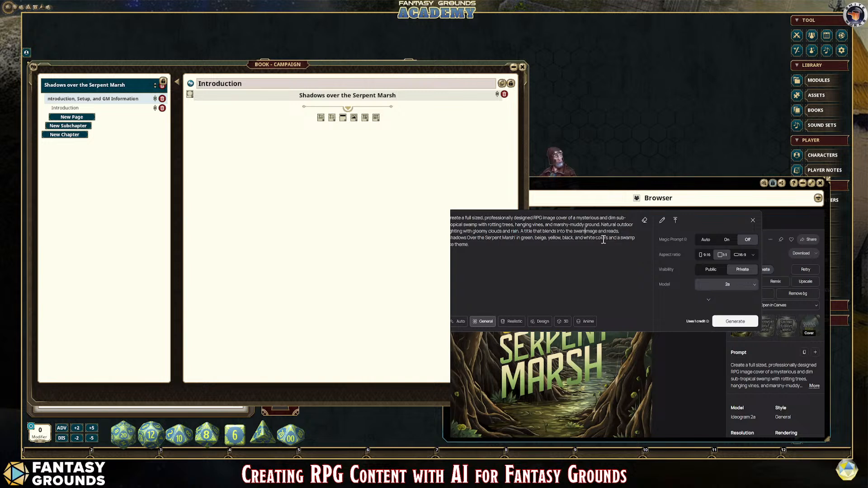
{"action": "type", "text": "ge with se"}
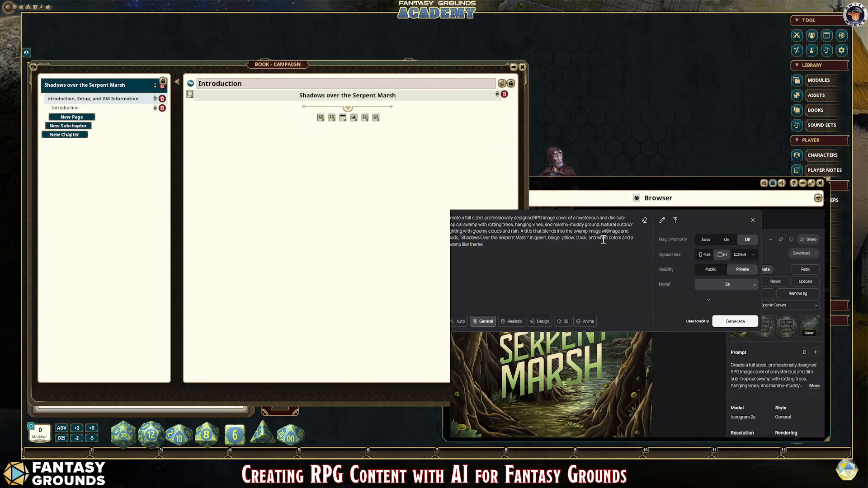
{"action": "type", "text": "rpent "}
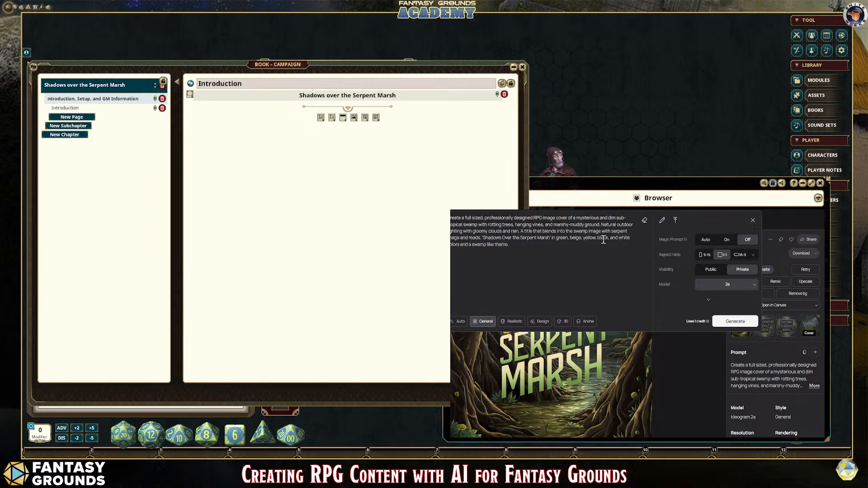
{"action": "type", "text": "scales and snake"}
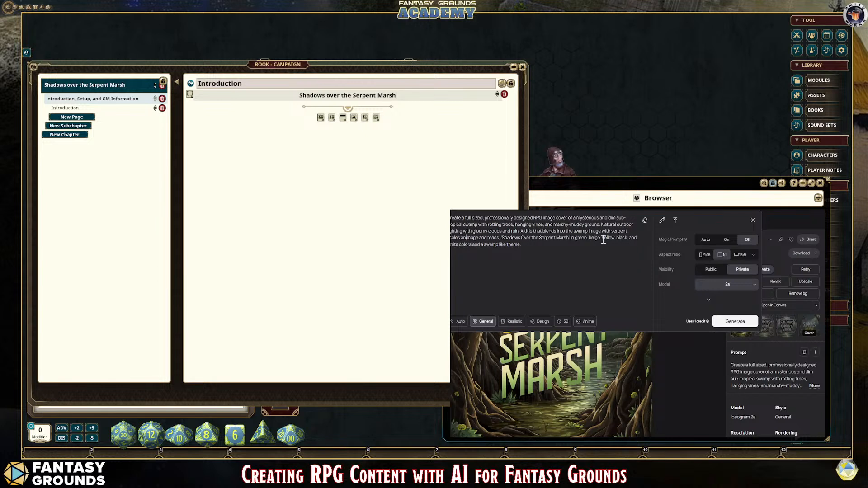
{"action": "type", "text": " heads"}
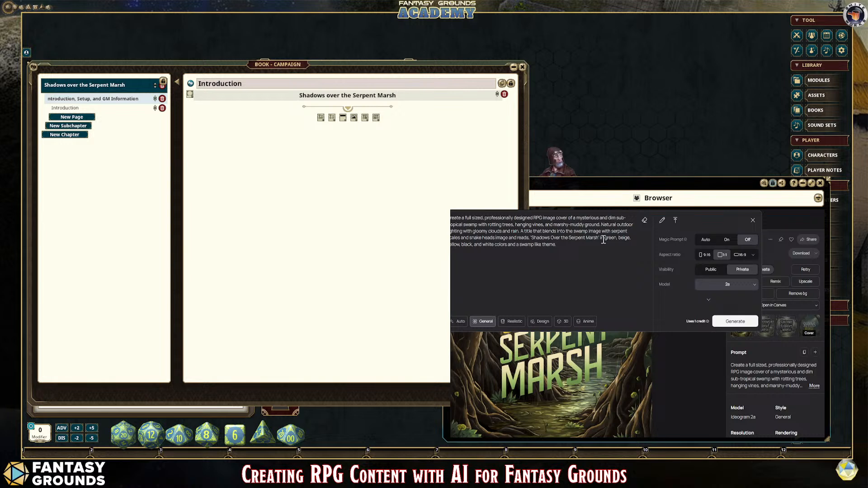
{"action": "left_click", "coordinate": [731, 322]}
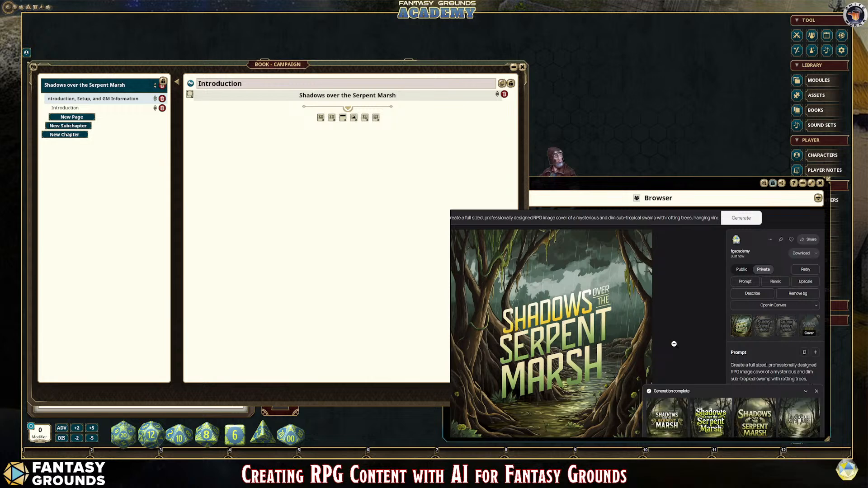
Step: Examine the four snake-head cover variations one after another, and bring the third one back up
{"action": "left_click", "coordinate": [668, 428]}
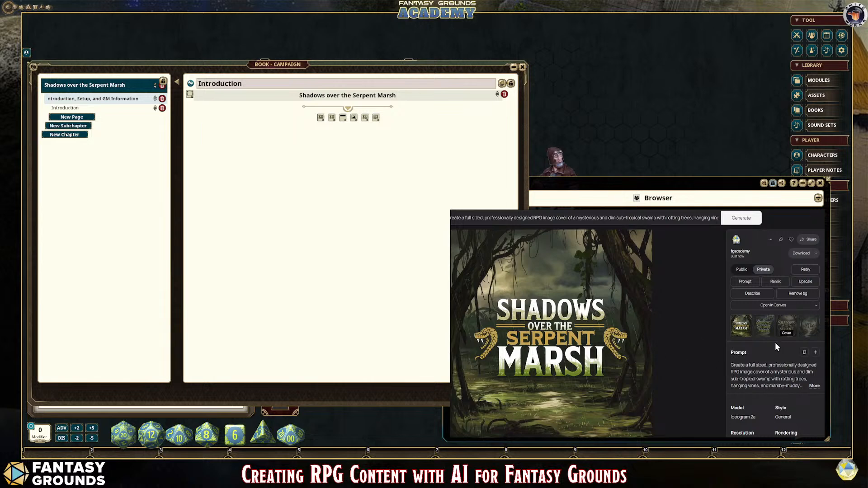
{"action": "left_click", "coordinate": [764, 327]}
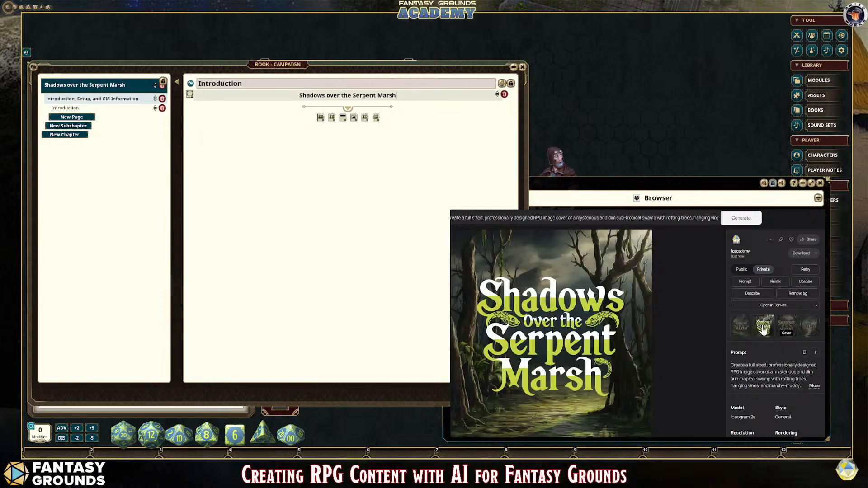
{"action": "left_click", "coordinate": [790, 327]}
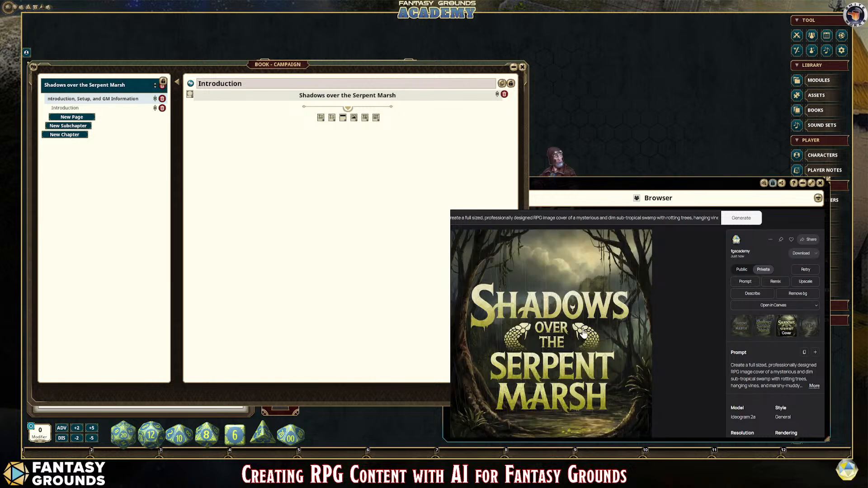
{"action": "left_click", "coordinate": [808, 327]}
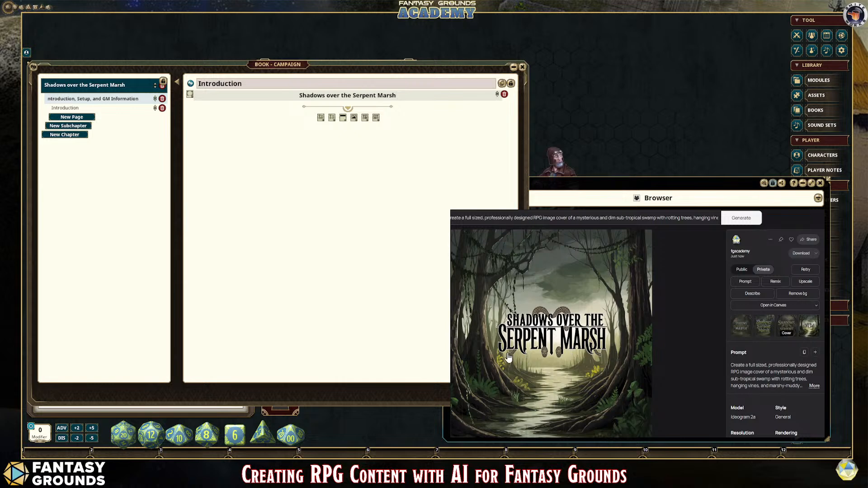
{"action": "left_click", "coordinate": [785, 326]}
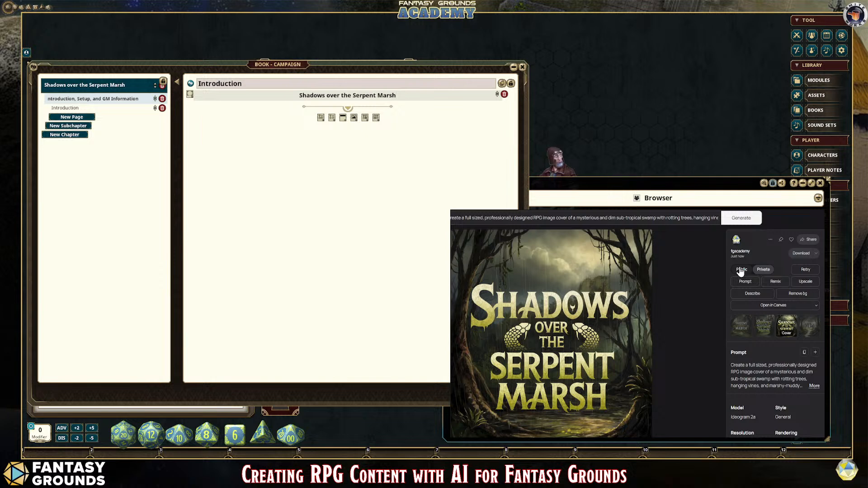
Step: Add an empty image block beneath the title header on the book's Introduction page
{"action": "left_click", "coordinate": [354, 118]}
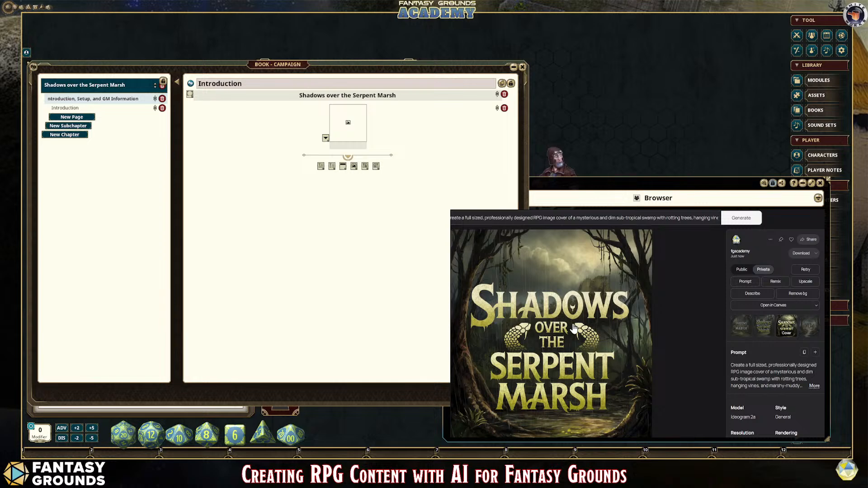
{"action": "scroll", "coordinate": [621, 391], "scroll_direction": "down", "scroll_amount": 1}
{"action": "scroll", "coordinate": [623, 389], "scroll_direction": "up", "scroll_amount": 1}
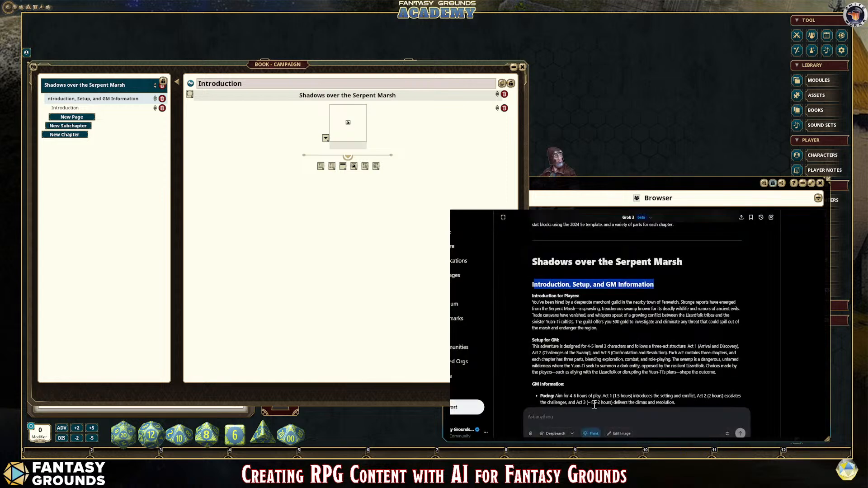
Step: Paste the chosen cover image into the Grok conversation and turn on Edit Image mode
{"action": "left_click", "coordinate": [571, 416]}
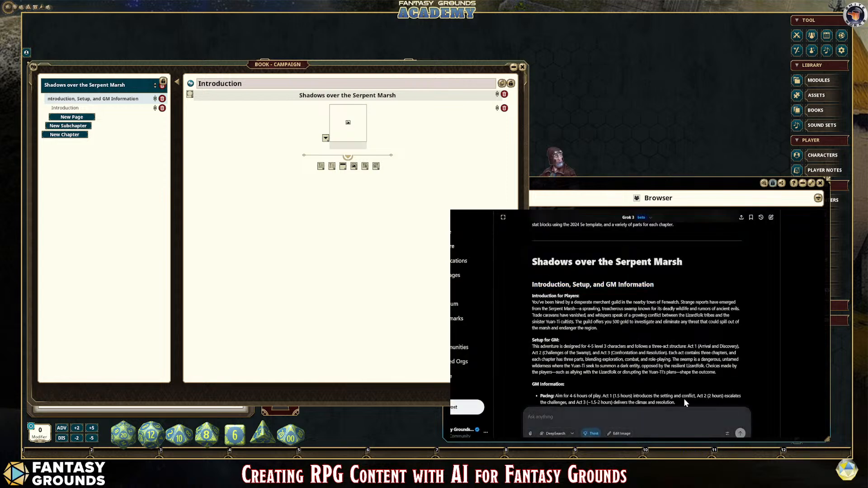
{"action": "key", "text": "ctrl+v"}
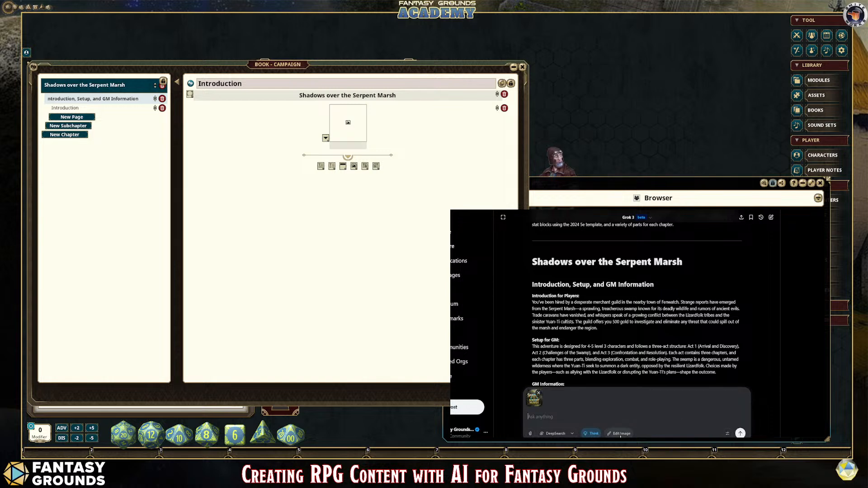
{"action": "left_click", "coordinate": [620, 435]}
Step: Send Grok the request "Please add more of the themes and ideas from the adventure text above."
{"action": "type", "text": "Please add more of the th"}
{"action": "type", "text": "me and "}
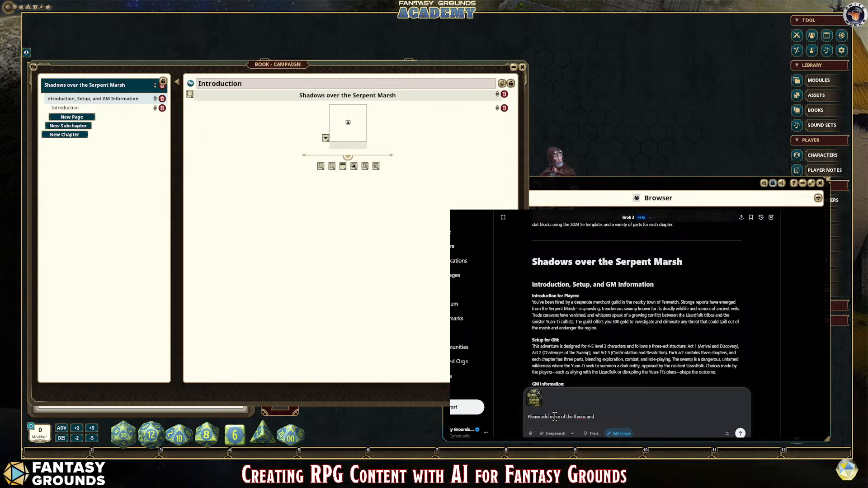
{"action": "type", "text": "ideas from th"}
{"action": "type", "text": "e te"}
{"action": "type", "text": "adventure"}
{"action": "type", "text": " text abo"}
{"action": "type", "text": "ve."}
{"action": "left_click", "coordinate": [577, 416]}
{"action": "key", "text": "BackSpace"}
{"action": "type", "text": "he"}
{"action": "left_click", "coordinate": [739, 433]}
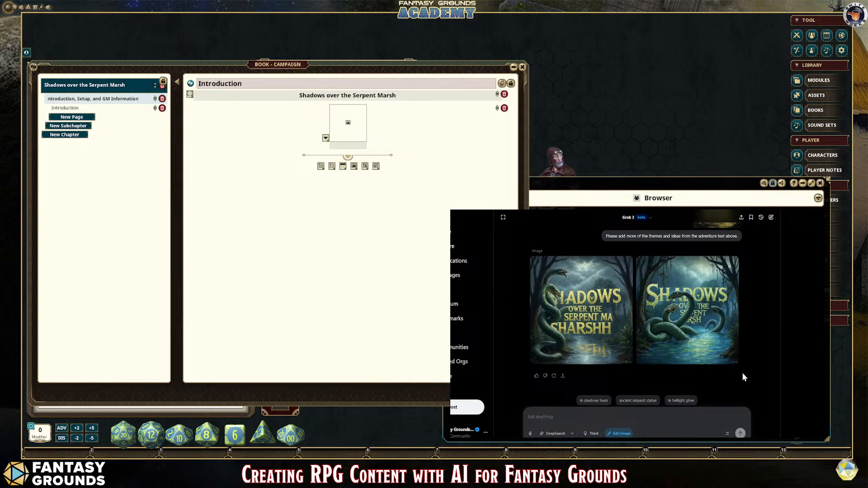
Step: Compare Grok's two edited covers with the original image, and open the first one for further editing
{"action": "scroll", "coordinate": [695, 351], "scroll_direction": "up", "scroll_amount": 2}
{"action": "scroll", "coordinate": [696, 350], "scroll_direction": "down", "scroll_amount": 2}
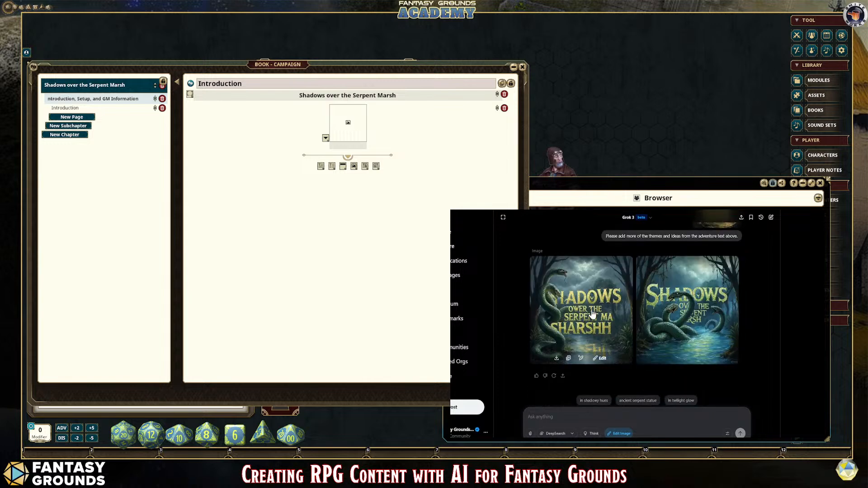
{"action": "scroll", "coordinate": [622, 357], "scroll_direction": "up", "scroll_amount": 2}
{"action": "scroll", "coordinate": [623, 357], "scroll_direction": "down", "scroll_amount": 2}
{"action": "scroll", "coordinate": [622, 357], "scroll_direction": "up", "scroll_amount": 2}
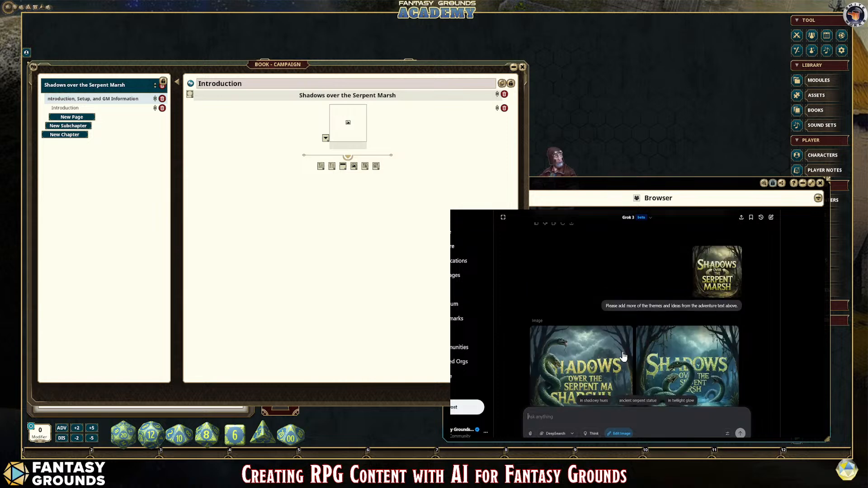
{"action": "scroll", "coordinate": [623, 357], "scroll_direction": "down", "scroll_amount": 2}
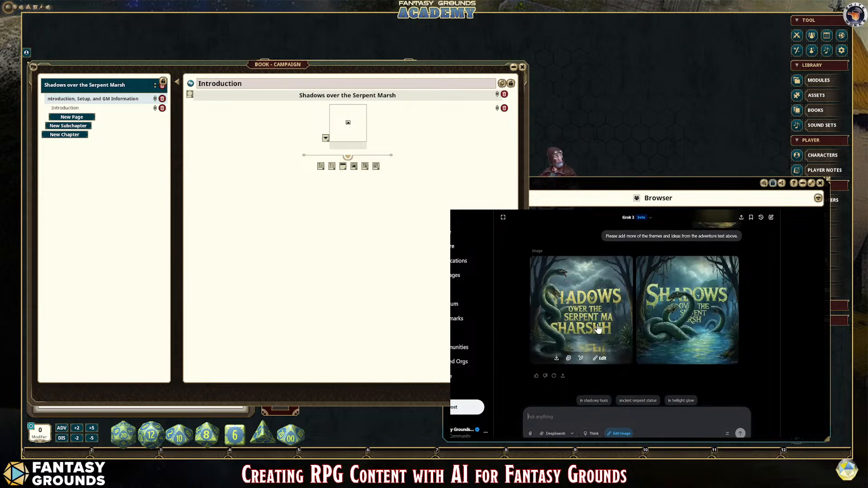
{"action": "left_click", "coordinate": [601, 358]}
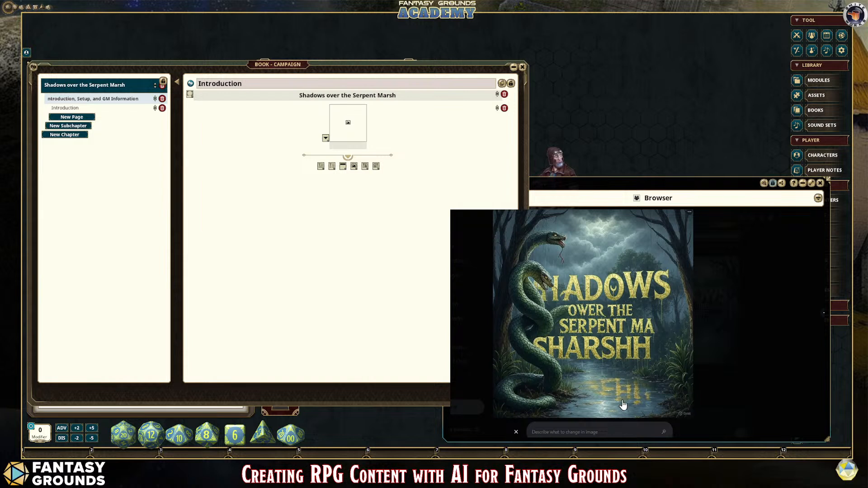
Step: Submit the image edit instruction 'Fix the text, "Shadows over the Serpent Marsh"' for the opened cover
{"action": "left_click", "coordinate": [575, 425]}
{"action": "type", "text": "Shadows over the Serp"}
{"action": "key", "text": "BackSpace"}
{"action": "key", "text": "BackSpace"}
{"action": "type", "text": "rpent Marsh\"\""}
{"action": "left_click", "coordinate": [532, 432]}
{"action": "type", "text": "Fix the text,"}
{"action": "left_click", "coordinate": [664, 432]}
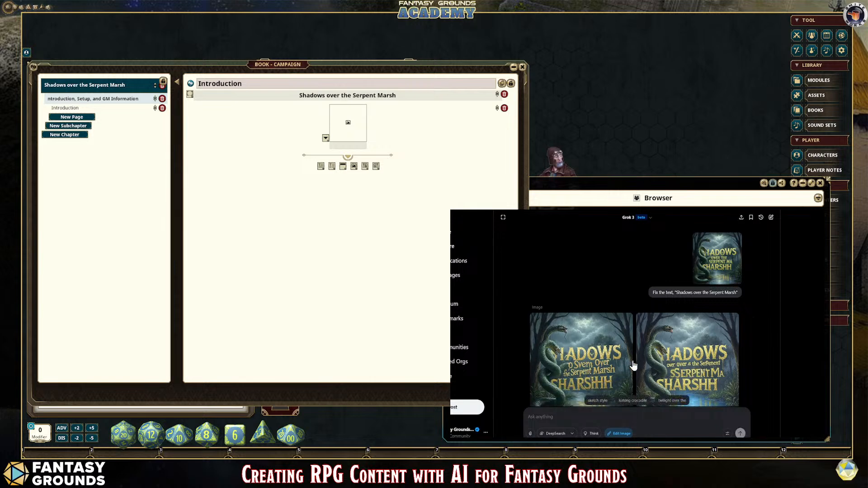
Step: Inspect the title lettering on Grok's two new covers, and compare it with the chosen Ideogram cover
{"action": "scroll", "coordinate": [713, 378], "scroll_direction": "down", "scroll_amount": 2}
{"action": "scroll", "coordinate": [713, 376], "scroll_direction": "up", "scroll_amount": 2}
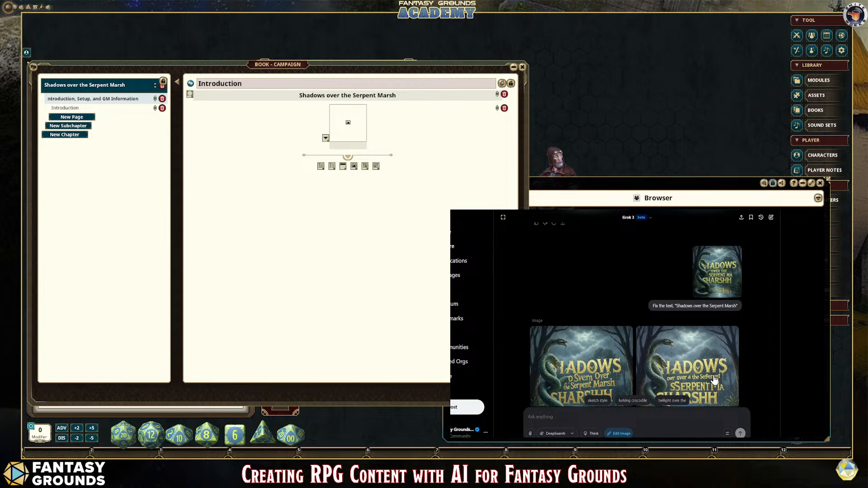
{"action": "scroll", "coordinate": [601, 360], "scroll_direction": "down", "scroll_amount": 2}
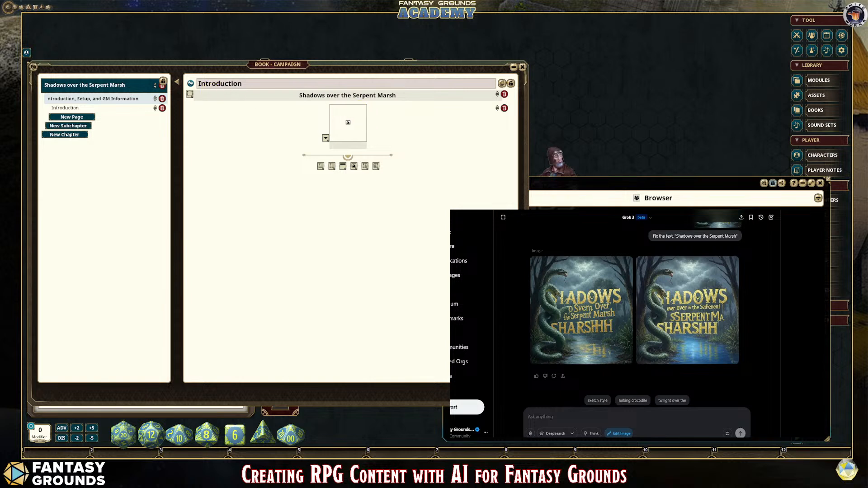
{"action": "mouse_move", "coordinate": [538, 329]}
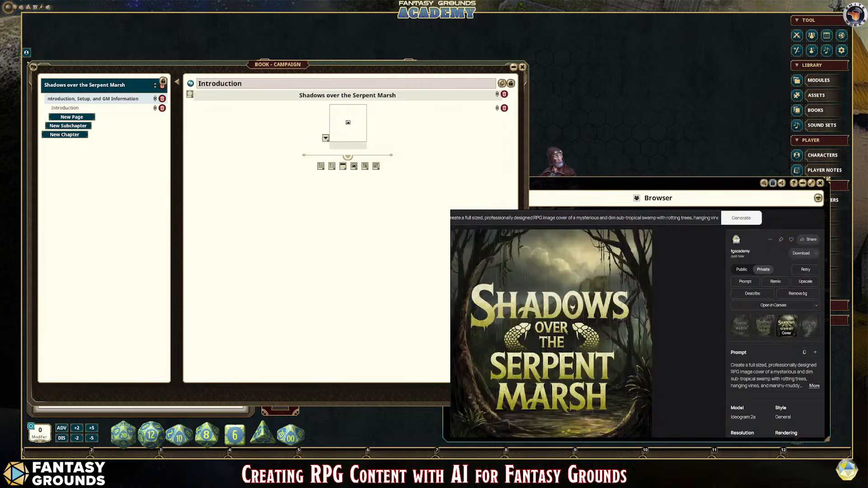
{"action": "scroll", "coordinate": [651, 325], "scroll_direction": "down", "scroll_amount": 1}
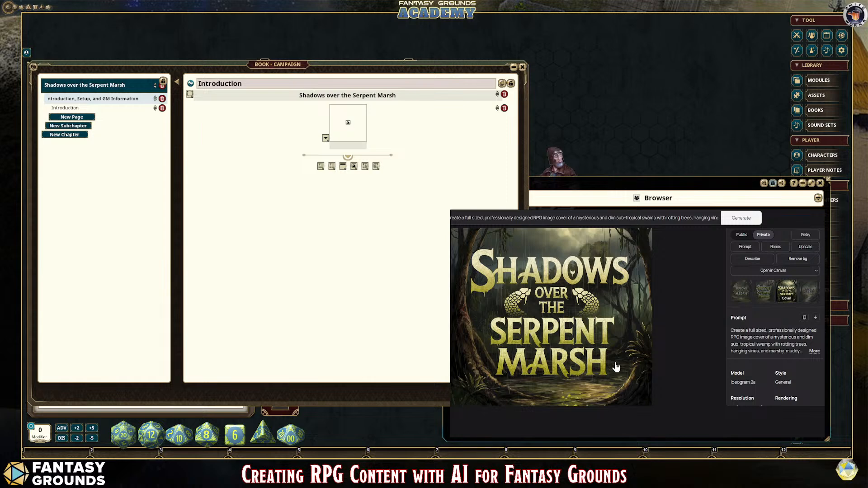
{"action": "scroll", "coordinate": [614, 365], "scroll_direction": "up", "scroll_amount": 1}
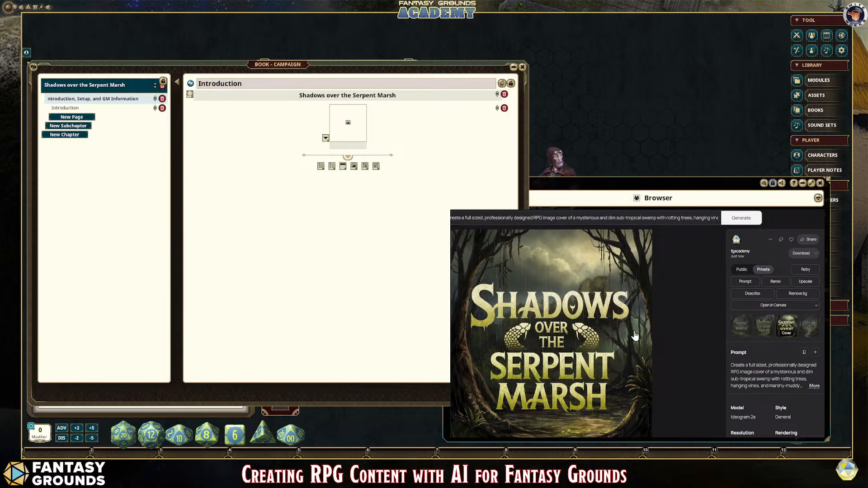
{"action": "scroll", "coordinate": [588, 373], "scroll_direction": "down", "scroll_amount": 2}
{"action": "scroll", "coordinate": [580, 373], "scroll_direction": "up", "scroll_amount": 2}
{"action": "left_click", "coordinate": [94, 112]}
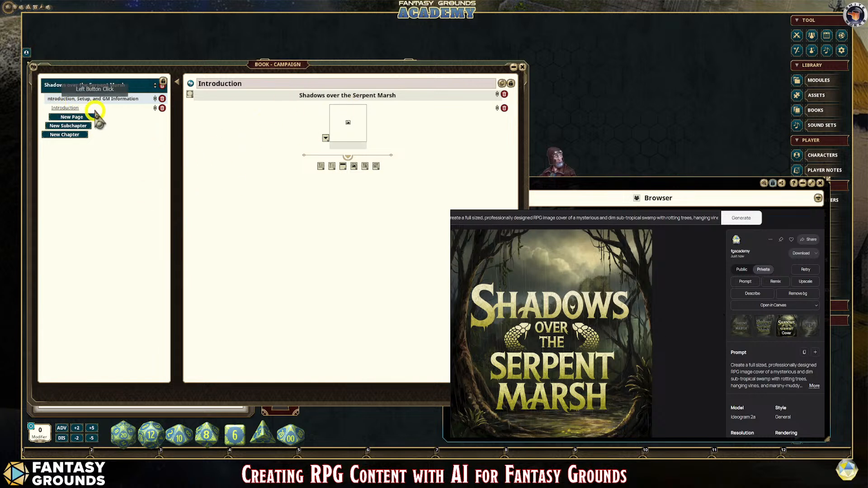
{"action": "left_click", "coordinate": [266, 146]}
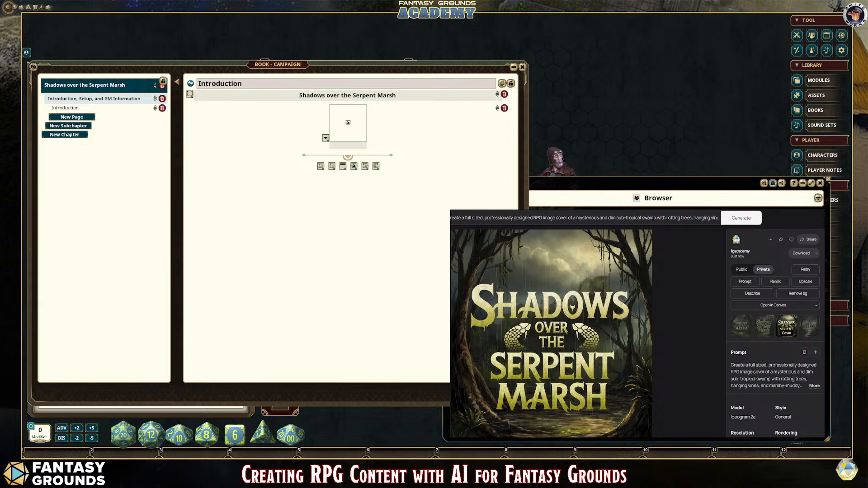
Step: Return to the Grok conversation and read through the NPC stat blocks for Serpentis, the Lizardfolk Shaman and the Mire Stalker
{"action": "key", "text": "ctrl+Tab"}
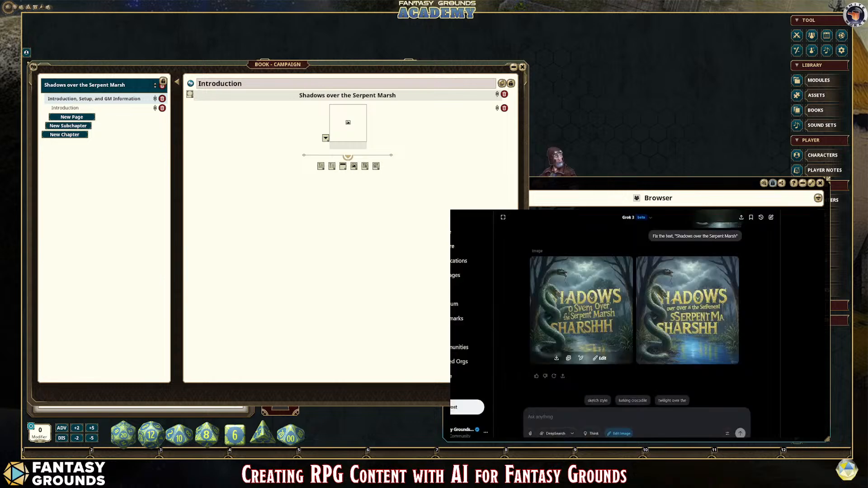
{"action": "scroll", "coordinate": [659, 333], "scroll_direction": "up", "scroll_amount": 3}
{"action": "scroll", "coordinate": [682, 331], "scroll_direction": "down", "scroll_amount": 10}
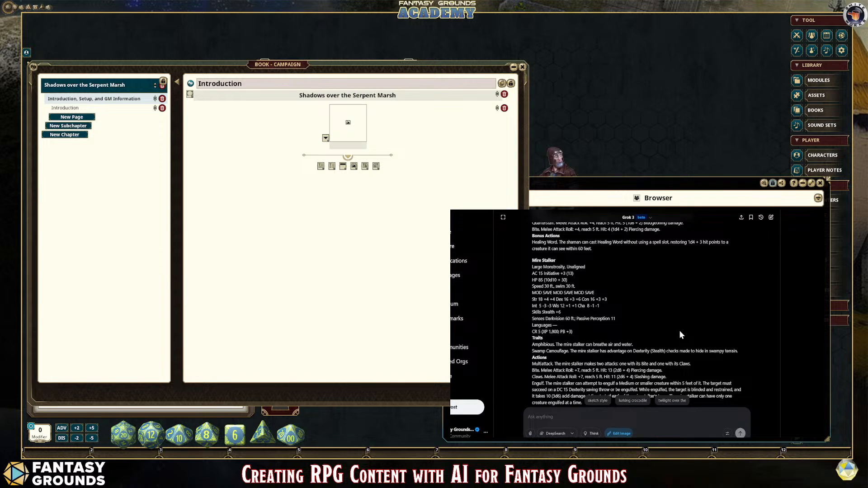
{"action": "scroll", "coordinate": [677, 335], "scroll_direction": "up", "scroll_amount": 3}
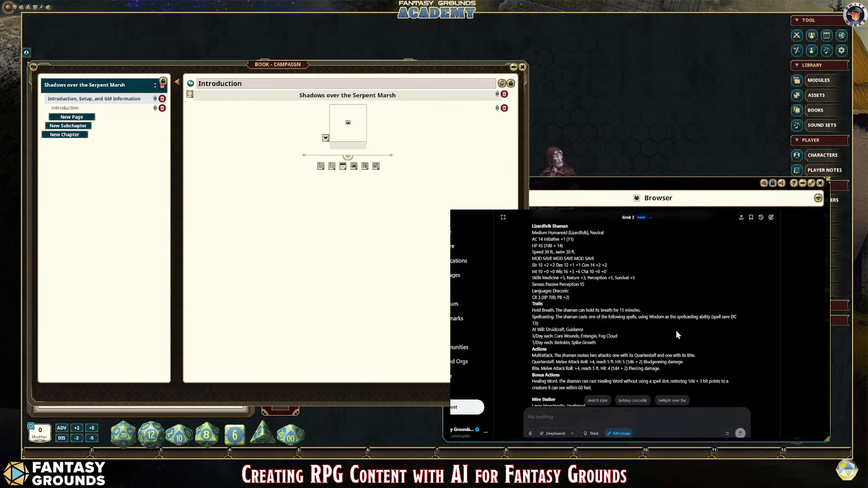
{"action": "scroll", "coordinate": [676, 334], "scroll_direction": "up", "scroll_amount": 1}
{"action": "scroll", "coordinate": [633, 317], "scroll_direction": "up", "scroll_amount": 1}
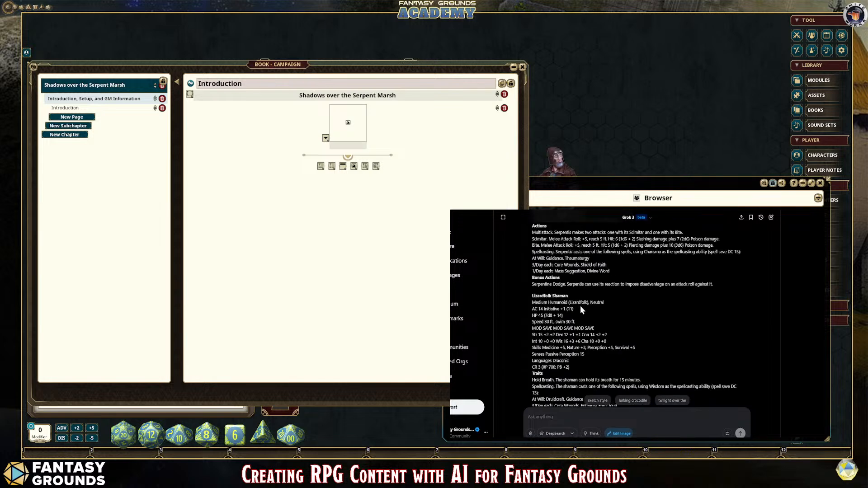
{"action": "scroll", "coordinate": [646, 327], "scroll_direction": "up", "scroll_amount": 3}
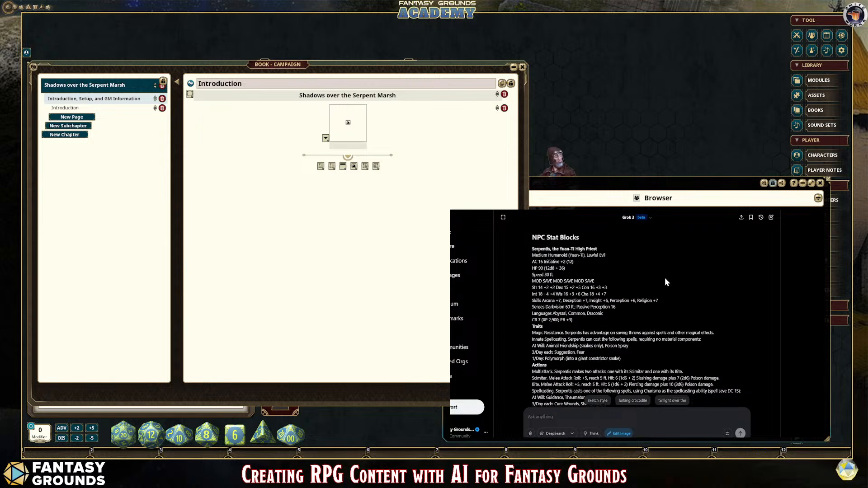
{"action": "scroll", "coordinate": [673, 289], "scroll_direction": "down", "scroll_amount": 1}
{"action": "scroll", "coordinate": [673, 289], "scroll_direction": "down", "scroll_amount": 1}
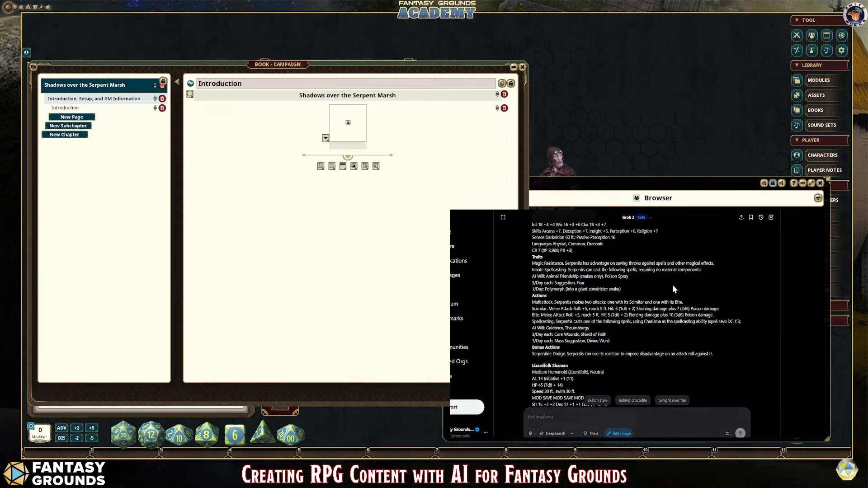
Step: Copy the full stat block of Serpentis, the Yuan-Ti High Priest, from Grok's NPC Stat Blocks section
{"action": "scroll", "coordinate": [672, 283], "scroll_direction": "up", "scroll_amount": 1}
{"action": "scroll", "coordinate": [602, 252], "scroll_direction": "up", "scroll_amount": 1}
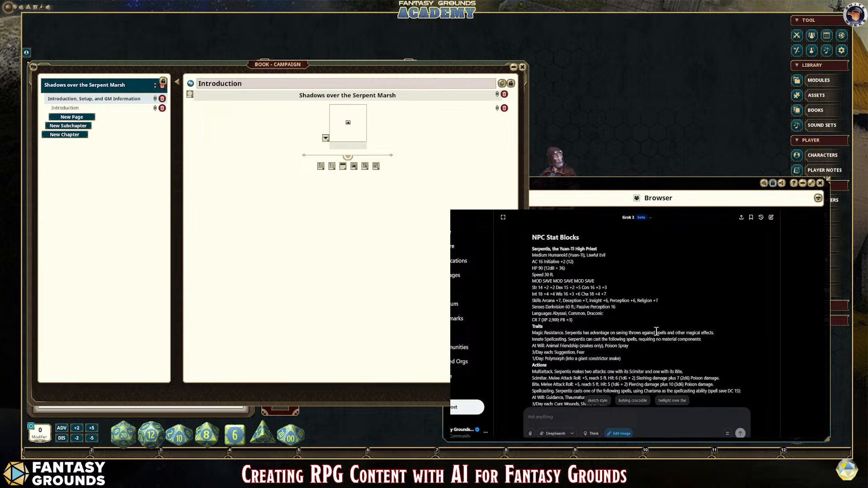
{"action": "left_click_drag", "start_coordinate": [532, 249], "coordinate": [622, 285]}
{"action": "left_click", "coordinate": [667, 266]}
{"action": "left_click_drag", "start_coordinate": [532, 248], "coordinate": [728, 261]}
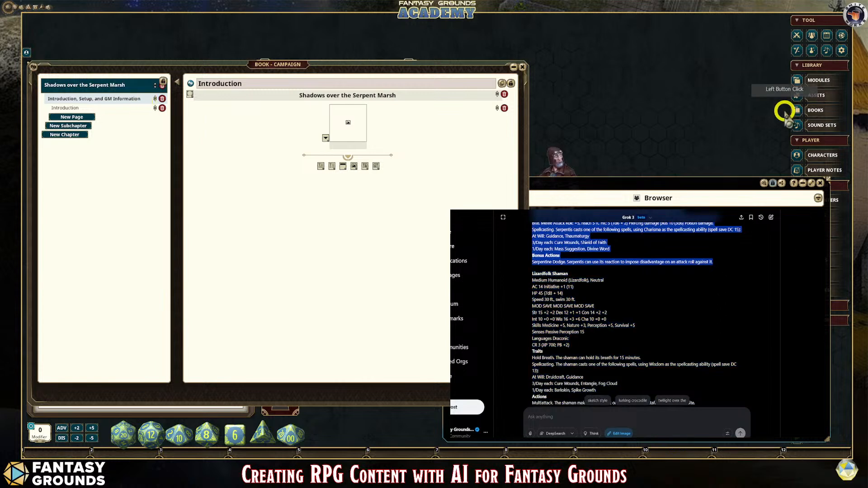
Step: Shrink the campaign book window to make room, and open the NPCs list enlarged on top of it
{"action": "left_click_drag", "start_coordinate": [519, 69], "coordinate": [260, 146]}
{"action": "left_click_drag", "start_coordinate": [342, 72], "coordinate": [138, 122]}
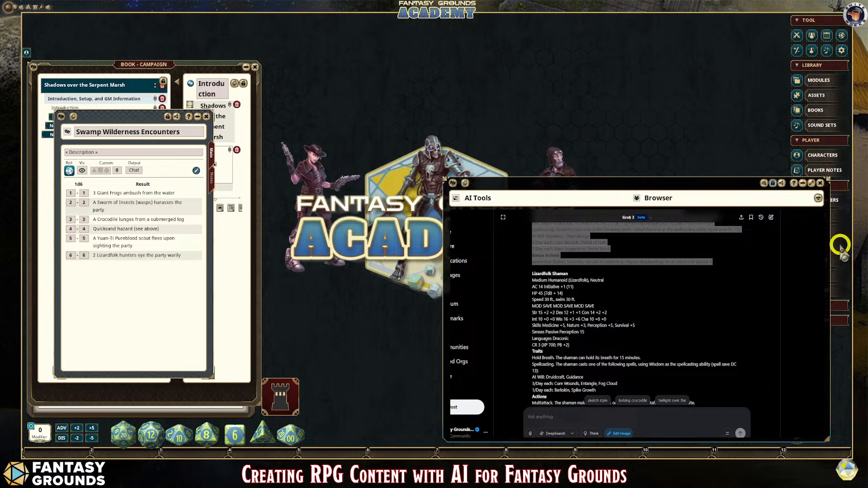
{"action": "left_click", "coordinate": [839, 224]}
{"action": "left_click_drag", "start_coordinate": [440, 151], "coordinate": [127, 77]}
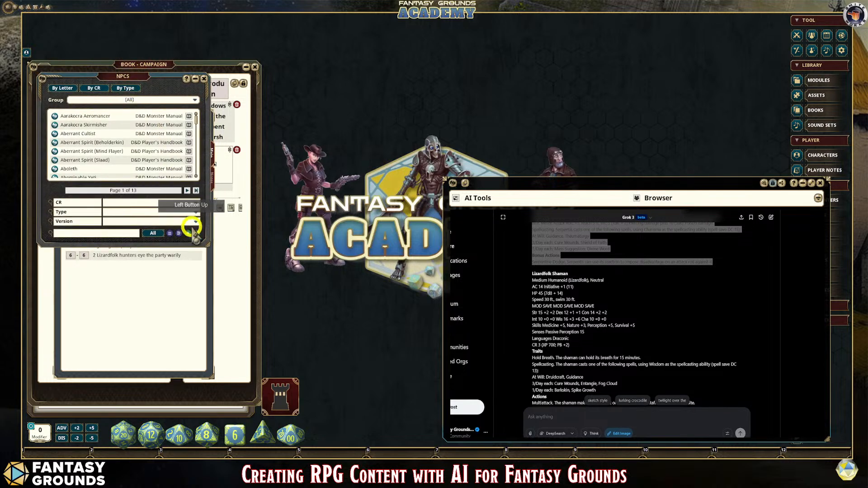
{"action": "left_click_drag", "start_coordinate": [208, 245], "coordinate": [253, 398]}
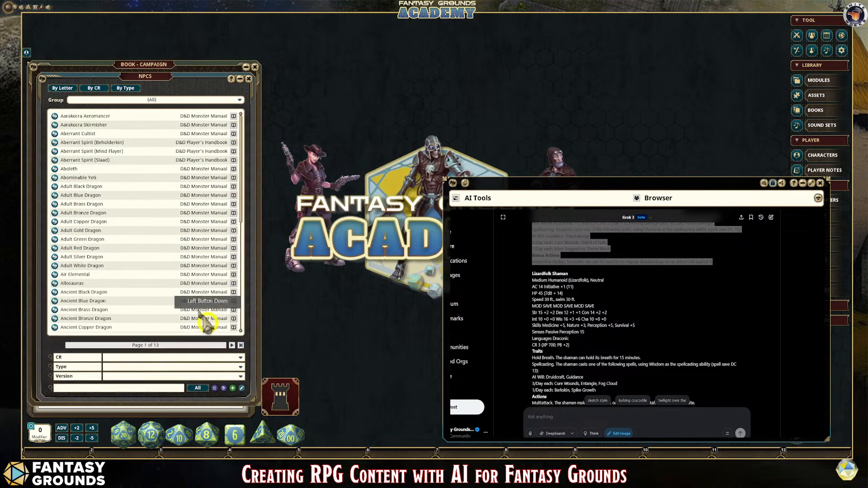
Step: Open the NPC text import and paste the copied Serpentis stat block as the source text
{"action": "left_click", "coordinate": [215, 388]}
{"action": "left_click_drag", "start_coordinate": [429, 121], "coordinate": [202, 79]}
{"action": "left_click", "coordinate": [117, 120]}
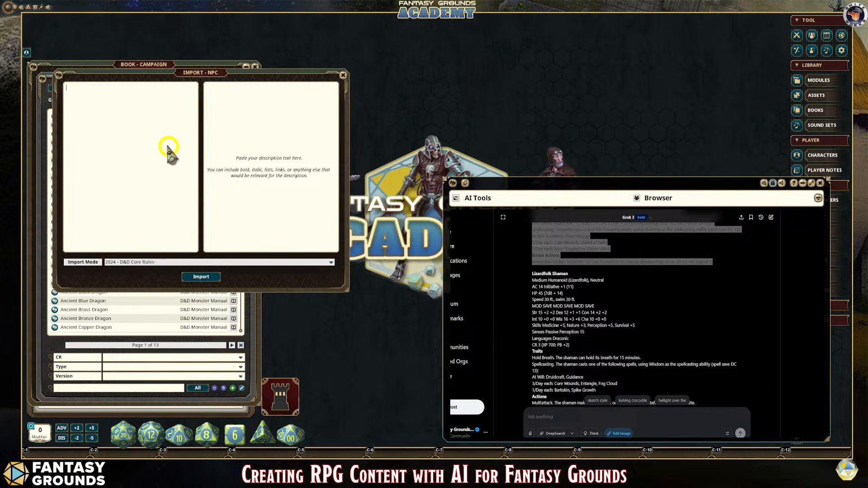
{"action": "key", "text": "ctrl+v"}
{"action": "scroll", "coordinate": [150, 195], "scroll_direction": "up", "scroll_amount": 3}
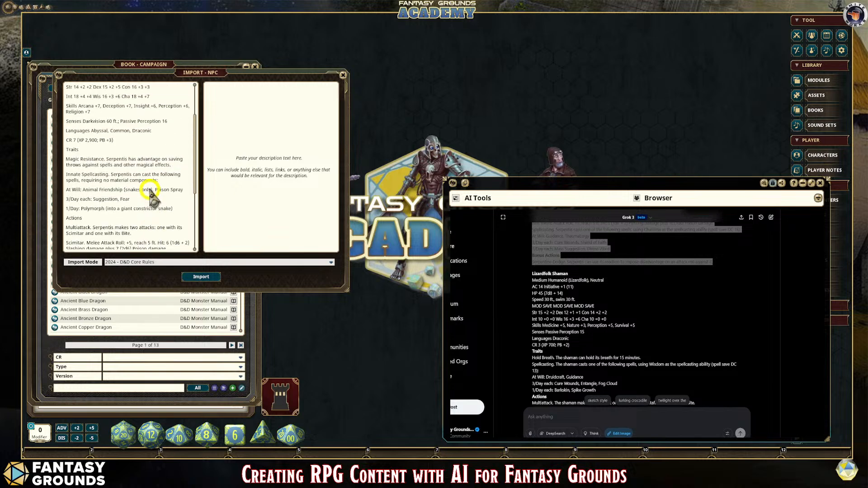
{"action": "scroll", "coordinate": [151, 194], "scroll_direction": "up", "scroll_amount": 3}
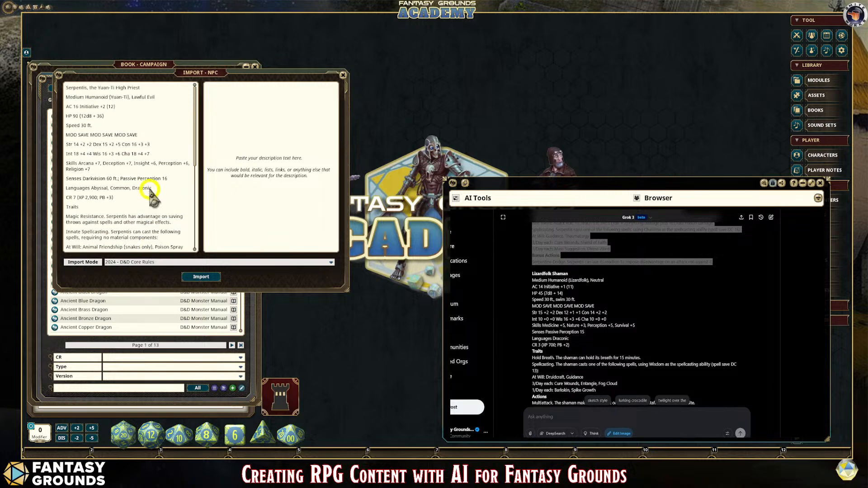
Step: Run Clean Up Text on the pasted stat block and check it from end to start
{"action": "scroll", "coordinate": [149, 165], "scroll_direction": "down", "scroll_amount": 3}
{"action": "scroll", "coordinate": [151, 174], "scroll_direction": "down", "scroll_amount": 6}
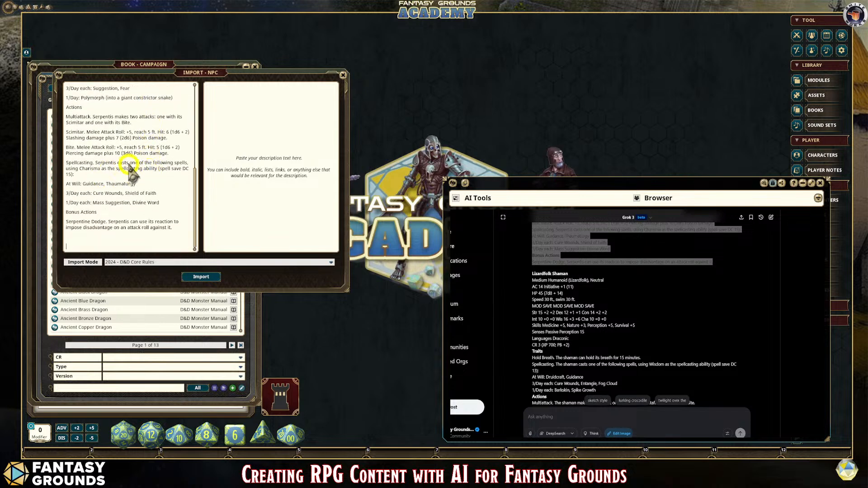
{"action": "right_click", "coordinate": [121, 107]}
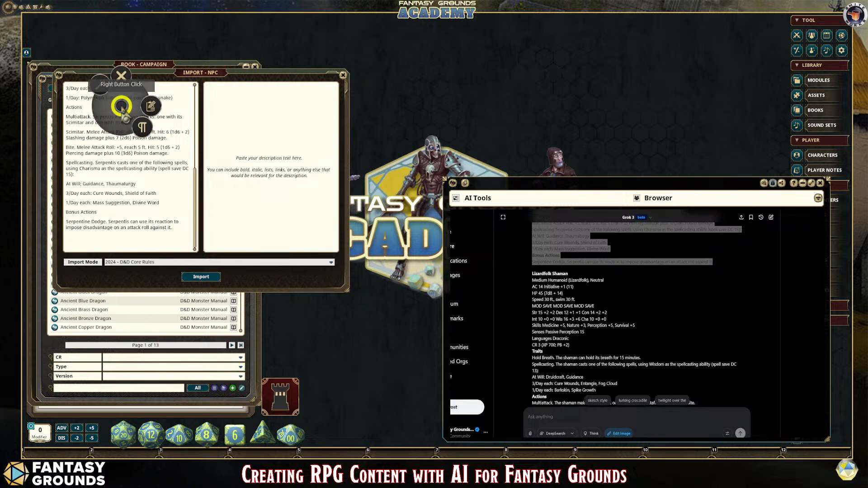
{"action": "left_click", "coordinate": [104, 84]}
{"action": "left_click", "coordinate": [147, 172]}
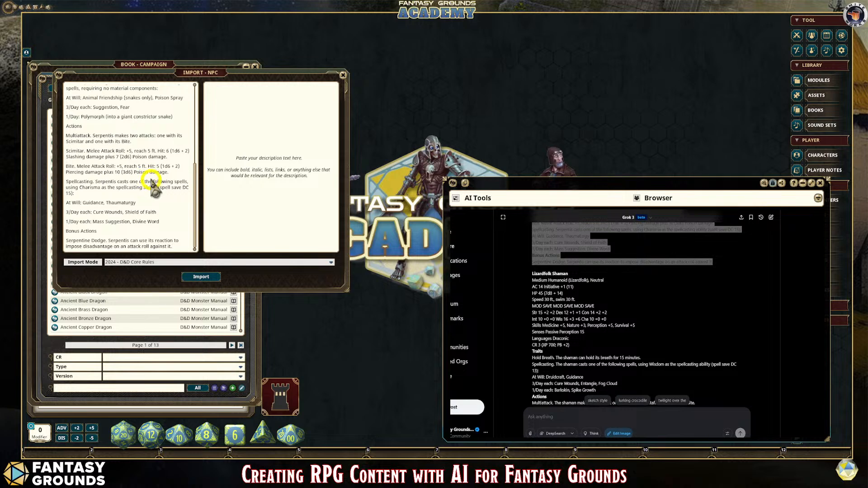
{"action": "scroll", "coordinate": [151, 178], "scroll_direction": "up", "scroll_amount": 3}
{"action": "scroll", "coordinate": [151, 178], "scroll_direction": "up", "scroll_amount": 5}
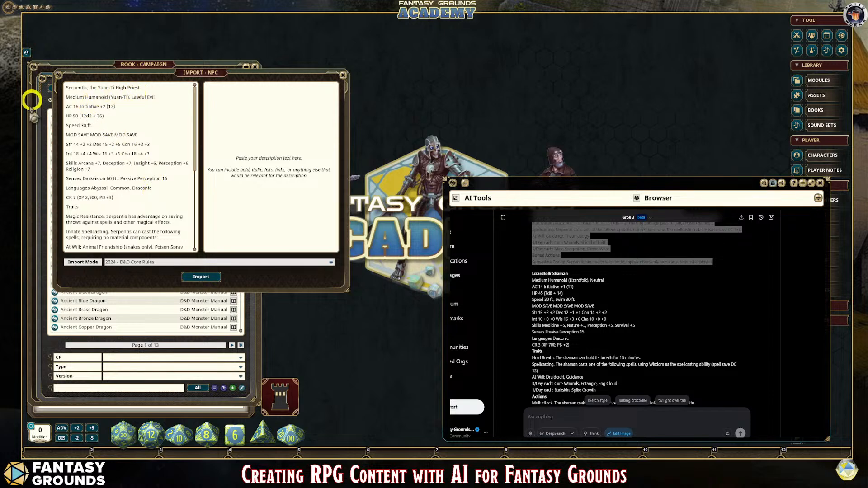
Step: Submit to Grok 'Create just the Background, Lore, Tactics and appearance for Serpentis in the context of our adventure narrative.'
{"action": "left_click", "coordinate": [671, 309]}
{"action": "scroll", "coordinate": [671, 305], "scroll_direction": "up", "scroll_amount": 3}
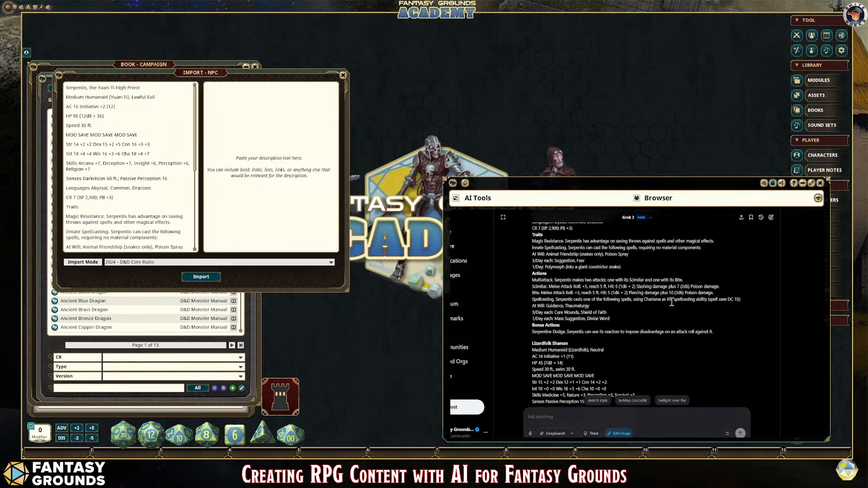
{"action": "scroll", "coordinate": [620, 378], "scroll_direction": "down", "scroll_amount": 6}
{"action": "left_click", "coordinate": [566, 412]}
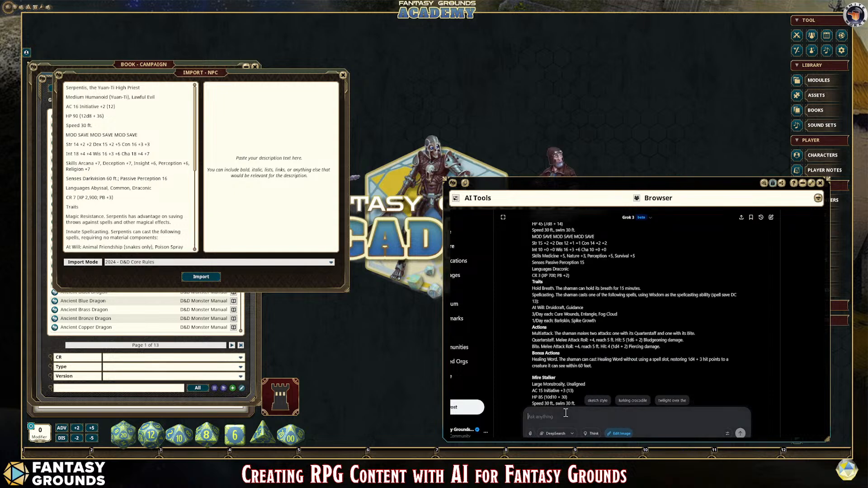
{"action": "type", "text": "Cre"}
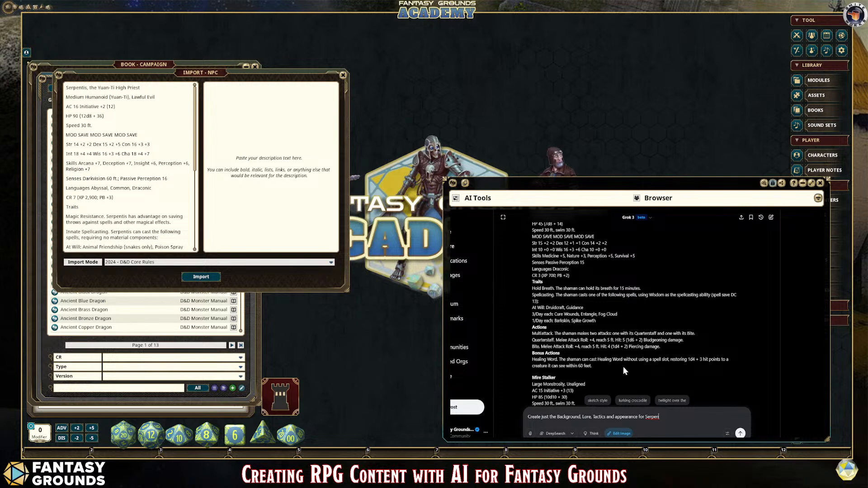
{"action": "scroll", "coordinate": [623, 361], "scroll_direction": "up", "scroll_amount": 3}
{"action": "scroll", "coordinate": [631, 352], "scroll_direction": "up", "scroll_amount": 5}
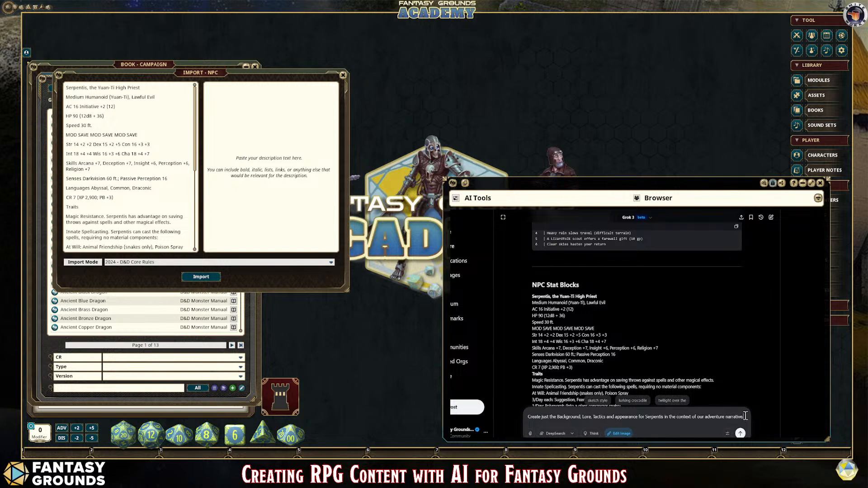
{"action": "left_click", "coordinate": [739, 434]}
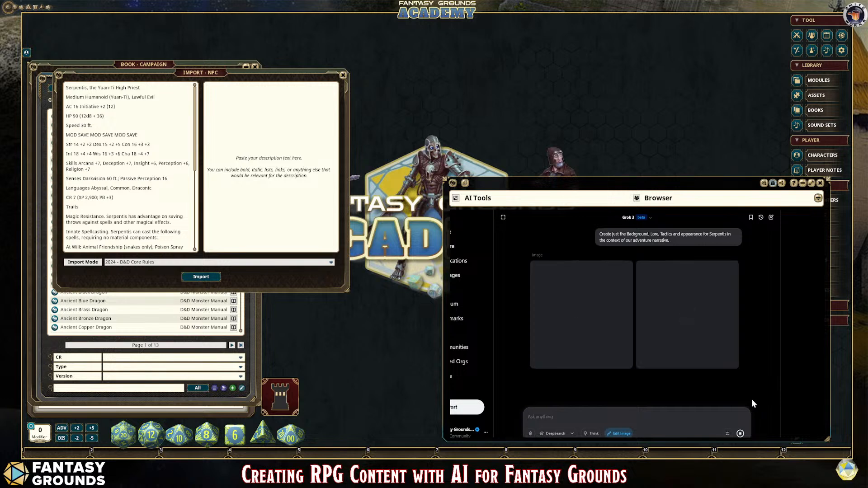
Step: Resubmit the Serpentis prompt without image editing, reworded to begin 'Create just the text Background, Lore, Tactics and appearance'
{"action": "mouse_move", "coordinate": [724, 330]}
{"action": "left_click_drag", "start_coordinate": [677, 313], "coordinate": [596, 298]}
{"action": "key", "text": "ctrl+c"}
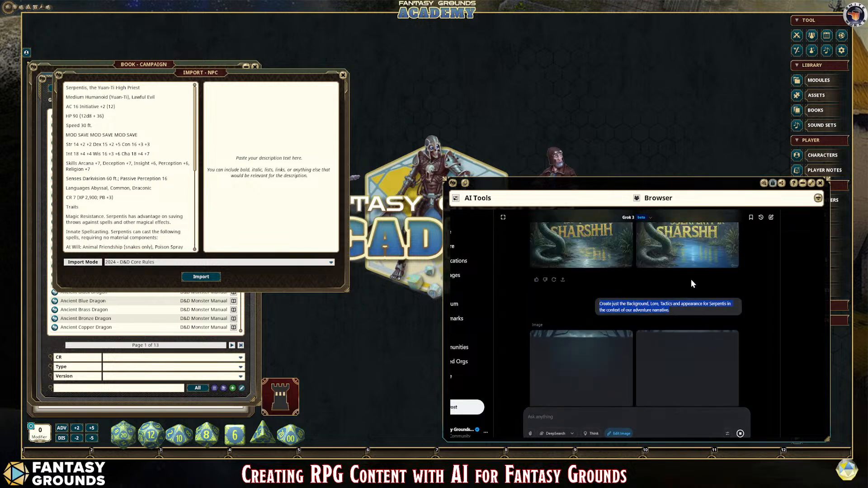
{"action": "left_click", "coordinate": [565, 417]}
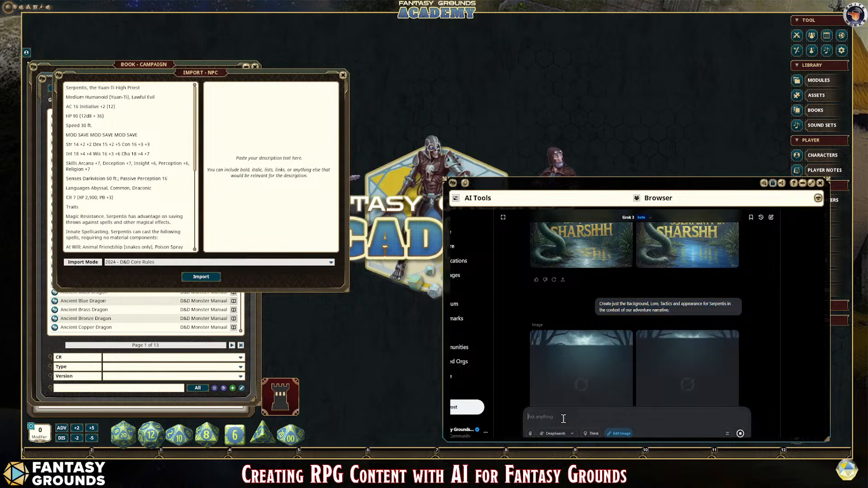
{"action": "key", "text": "ctrl+v"}
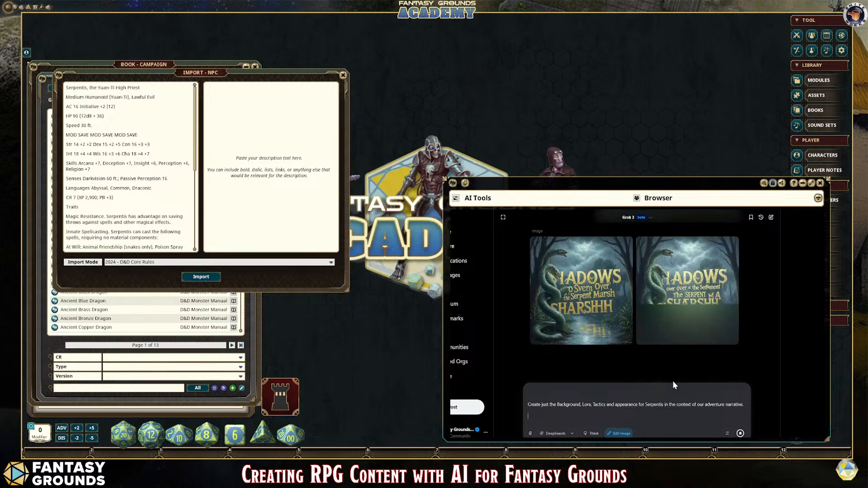
{"action": "left_click", "coordinate": [549, 404]}
{"action": "type", "text": "te"}
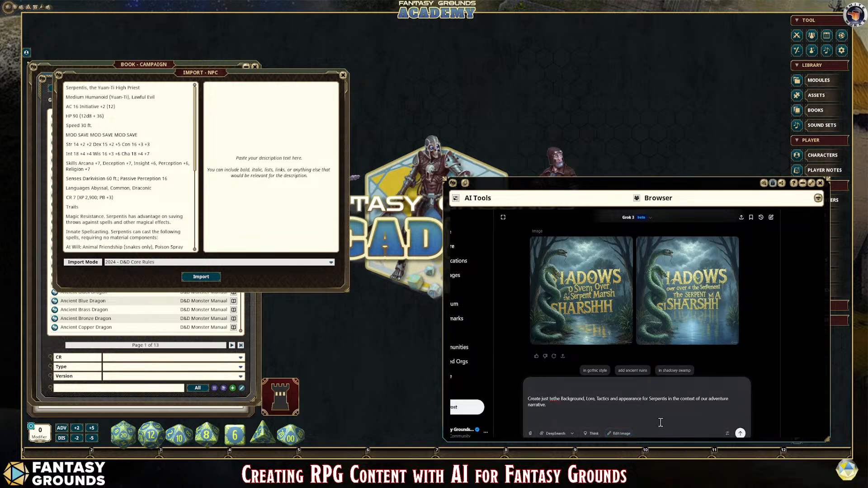
{"action": "key", "text": "BackSpace"}
{"action": "key", "text": "BackSpace"}
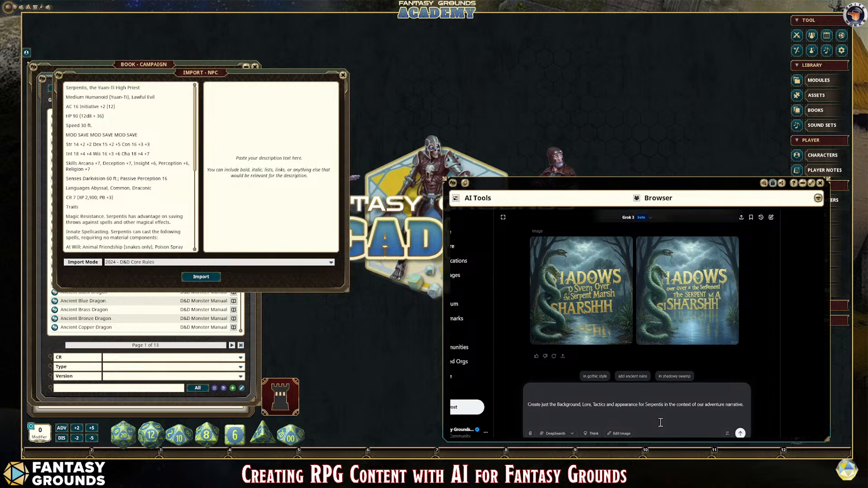
{"action": "type", "text": "tex"}
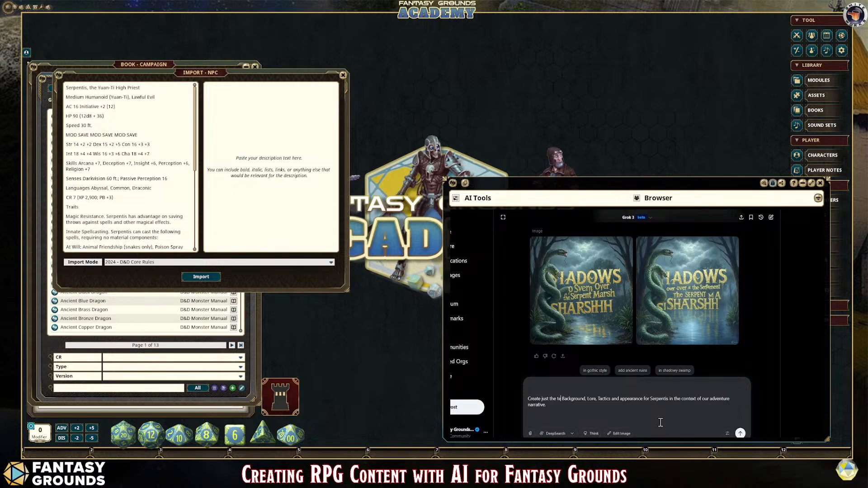
{"action": "type", "text": "t"}
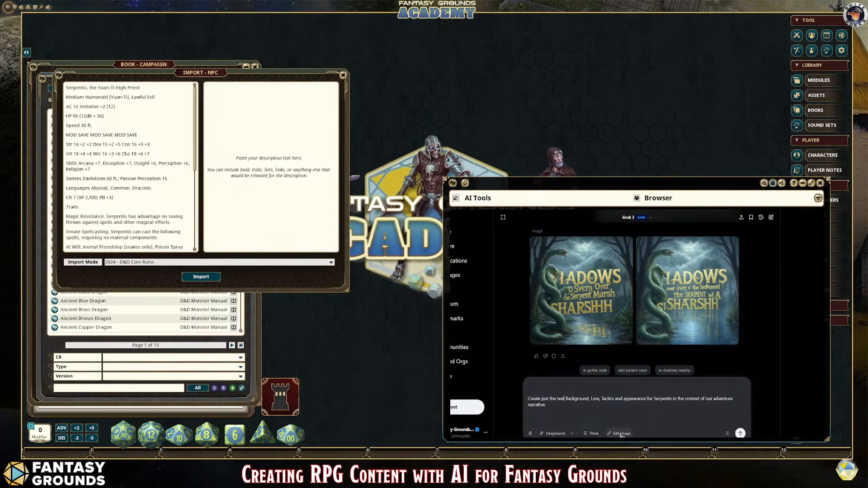
{"action": "left_click", "coordinate": [739, 433]}
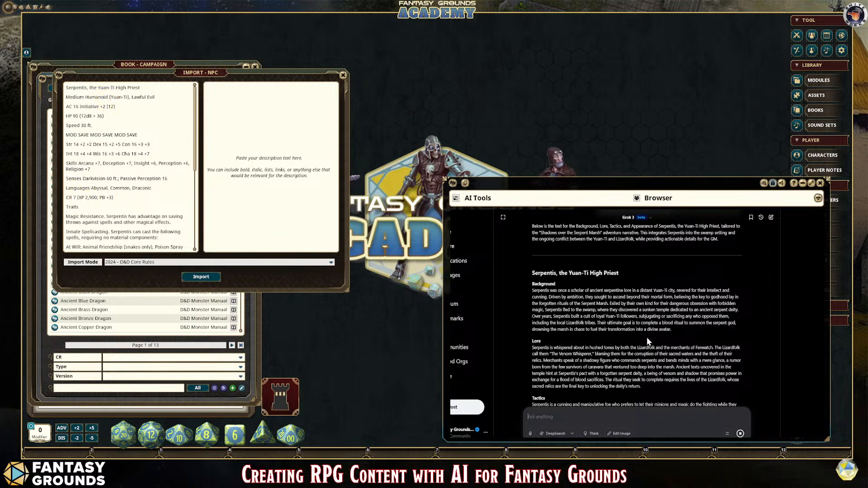
Step: Copy Grok's Serpentis Background, Lore, Tactics and Appearance text into the description area of the NPC import
{"action": "left_click_drag", "start_coordinate": [533, 271], "coordinate": [754, 402]}
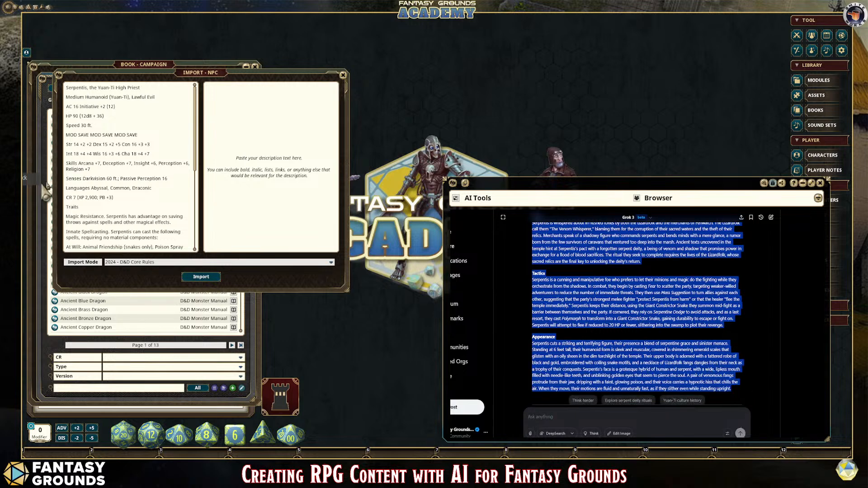
{"action": "left_click", "coordinate": [221, 93]}
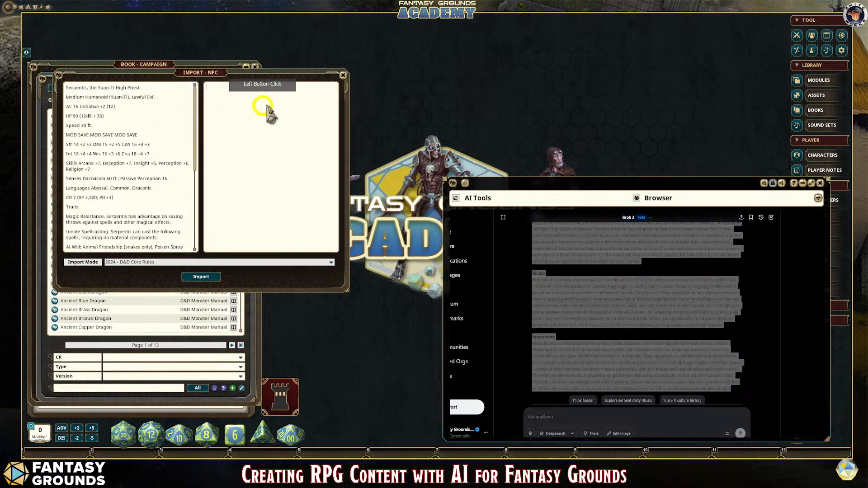
{"action": "key", "text": "ctrl+v"}
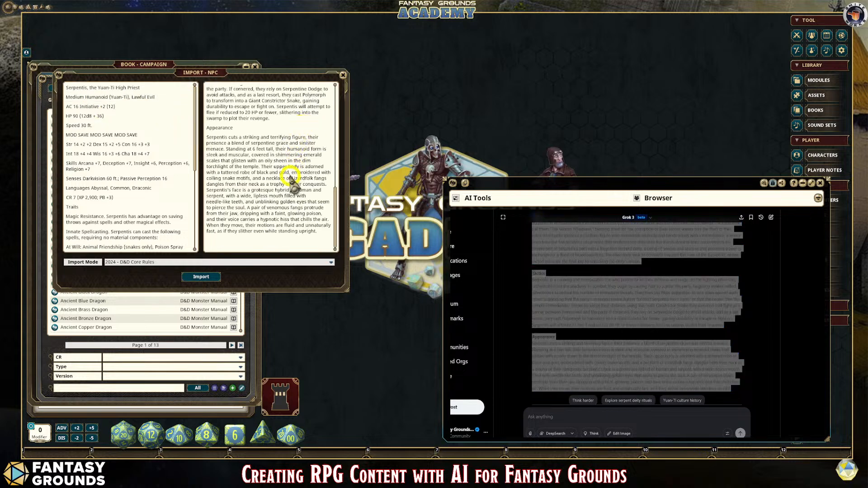
Step: Format 'Serpentis, the Yuan-Ti High Priest' as the description's main heading and 'Background' as a subheading
{"action": "scroll", "coordinate": [290, 174], "scroll_direction": "up", "scroll_amount": 12}
{"action": "scroll", "coordinate": [283, 177], "scroll_direction": "up", "scroll_amount": 1}
{"action": "left_click", "coordinate": [282, 89]}
{"action": "left_click_drag", "start_coordinate": [283, 89], "coordinate": [206, 88]}
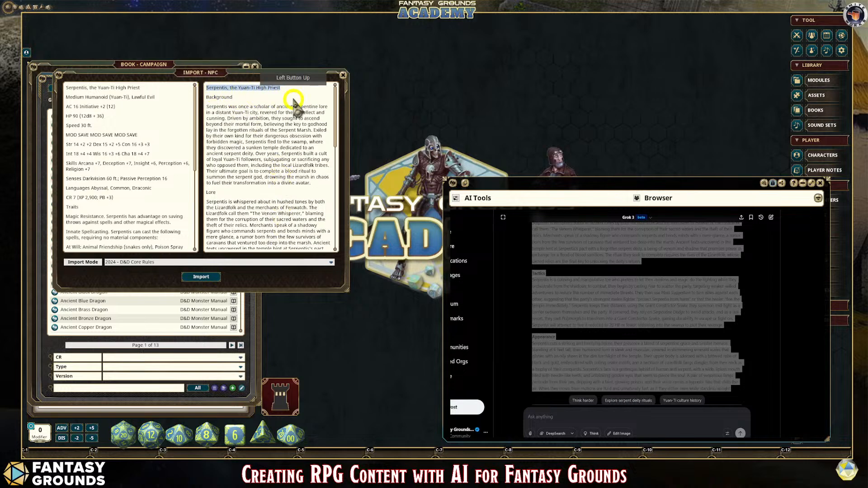
{"action": "key", "text": "ctrl+1"}
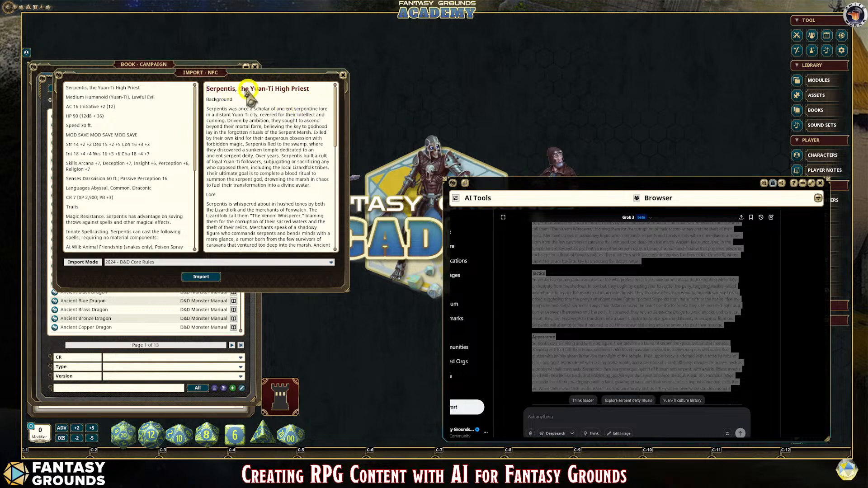
{"action": "left_click_drag", "start_coordinate": [234, 99], "coordinate": [205, 100]}
{"action": "key", "text": "ctrl+2"}
Step: Format the remaining section titles of the description, including Lore and Appearance, as subheadings
{"action": "left_click_drag", "start_coordinate": [216, 195], "coordinate": [200, 191]}
{"action": "scroll", "coordinate": [233, 192], "scroll_direction": "down", "scroll_amount": 5}
{"action": "scroll", "coordinate": [264, 196], "scroll_direction": "down", "scroll_amount": 7}
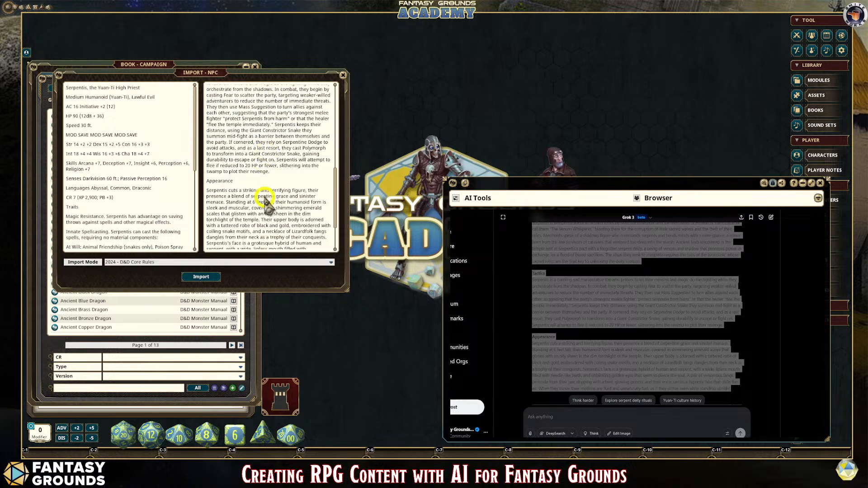
{"action": "left_click_drag", "start_coordinate": [232, 162], "coordinate": [205, 161]}
{"action": "scroll", "coordinate": [292, 203], "scroll_direction": "down", "scroll_amount": 3}
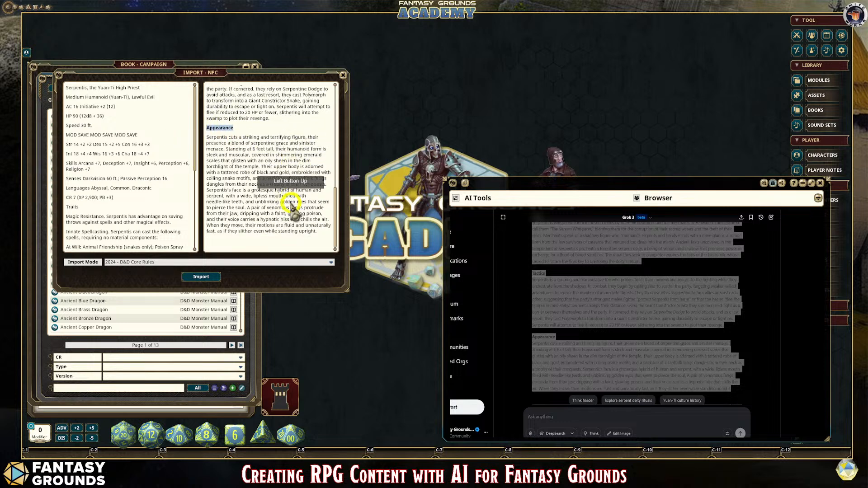
{"action": "left_click", "coordinate": [248, 255]}
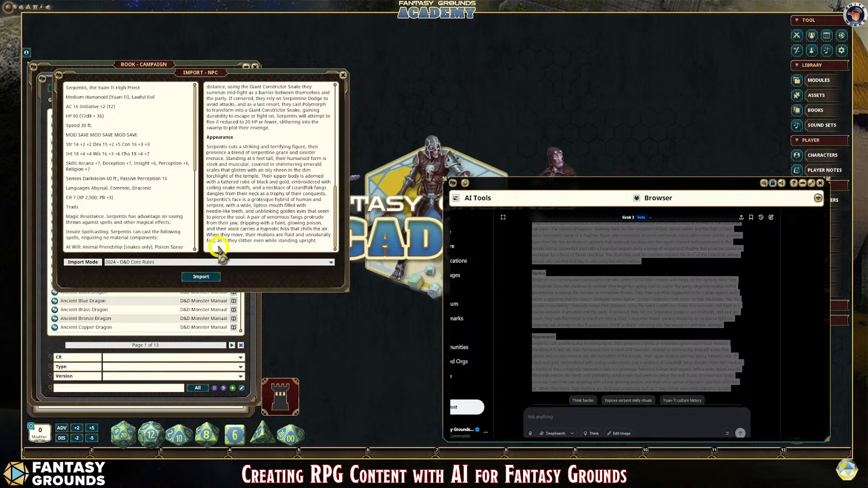
{"action": "left_click", "coordinate": [246, 260]}
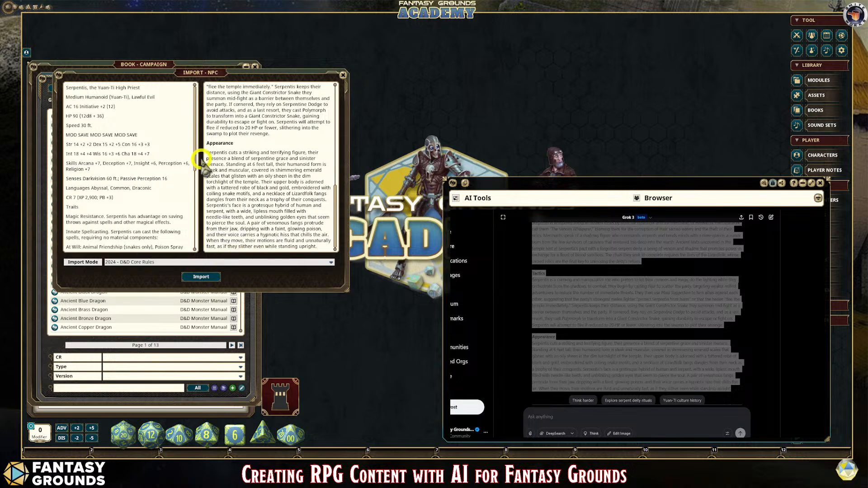
{"action": "scroll", "coordinate": [121, 165], "scroll_direction": "down", "scroll_amount": 2}
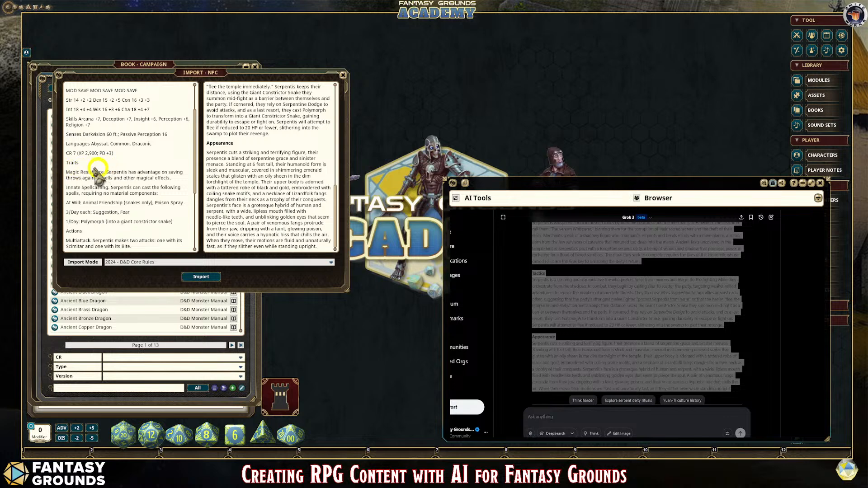
Step: Check the Traits and ability score lines of the Serpentis stat block and import the NPC with the 2024 - D&D Core Rules mode
{"action": "left_click", "coordinate": [80, 164]}
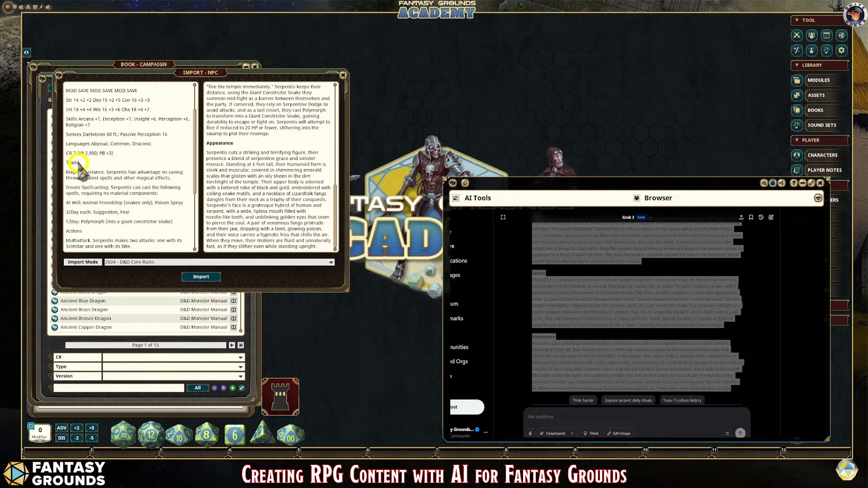
{"action": "scroll", "coordinate": [77, 158], "scroll_direction": "up", "scroll_amount": 2}
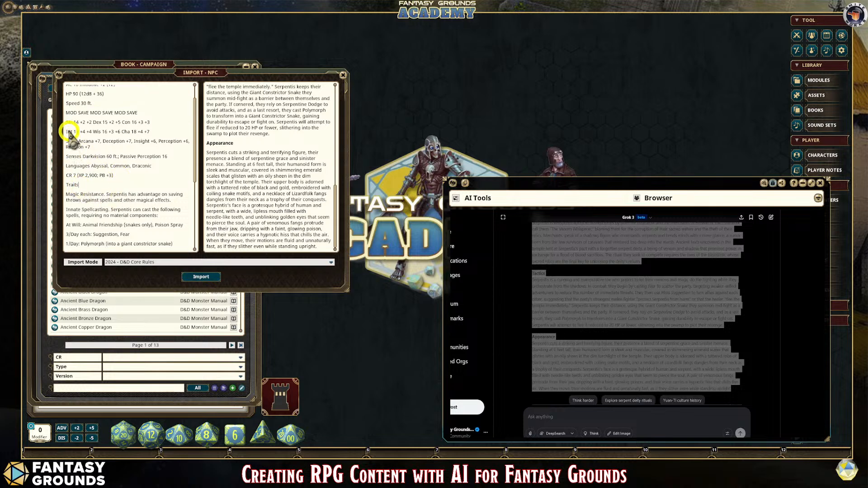
{"action": "left_click_drag", "start_coordinate": [66, 122], "coordinate": [162, 139]}
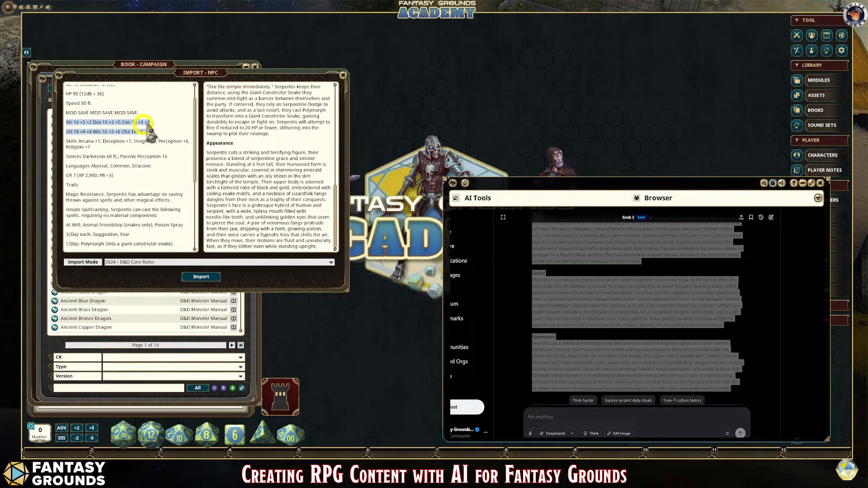
{"action": "left_click", "coordinate": [168, 124]}
{"action": "scroll", "coordinate": [148, 208], "scroll_direction": "up", "scroll_amount": 2}
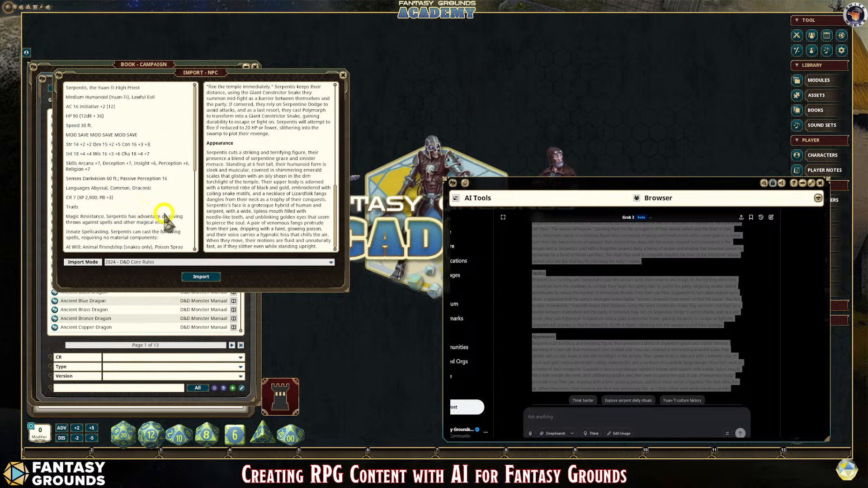
{"action": "scroll", "coordinate": [172, 228], "scroll_direction": "down", "scroll_amount": 3}
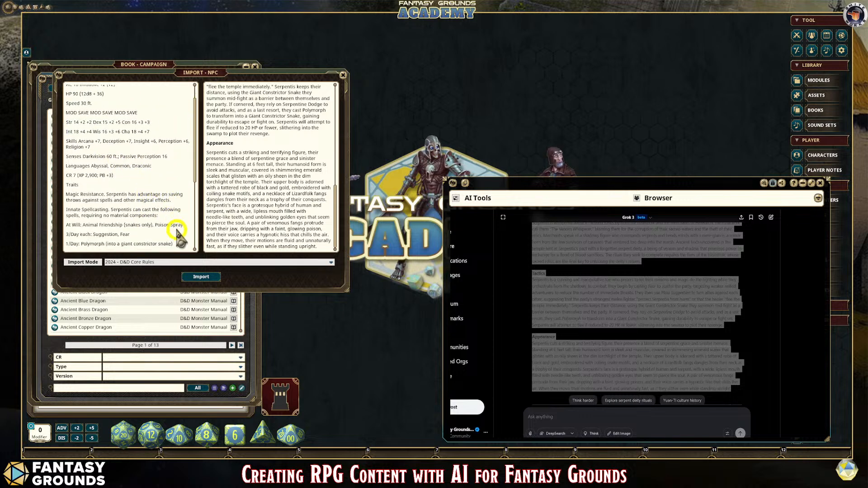
{"action": "left_click", "coordinate": [211, 277]}
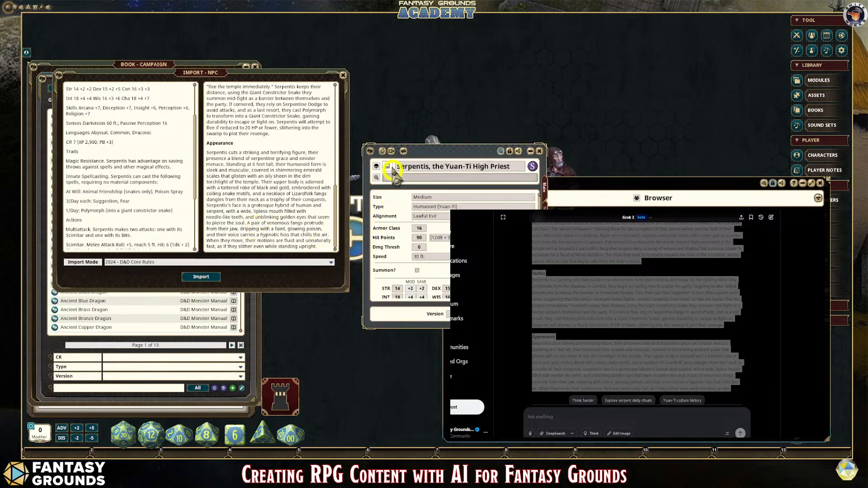
Step: Rearrange the NPC import and Serpentis windows and enlarge the Serpentis sheet to show most of its stat block
{"action": "left_click_drag", "start_coordinate": [450, 152], "coordinate": [467, 28]}
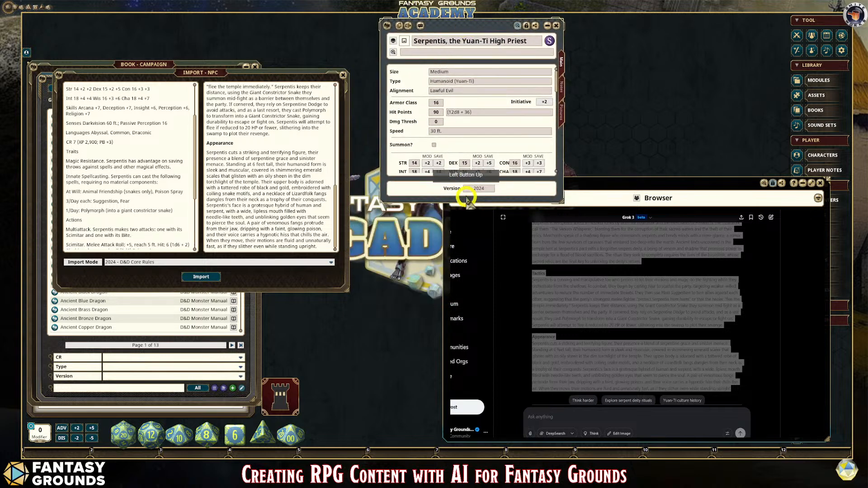
{"action": "left_click_drag", "start_coordinate": [465, 203], "coordinate": [465, 393]}
{"action": "scroll", "coordinate": [498, 190], "scroll_direction": "down", "scroll_amount": 3}
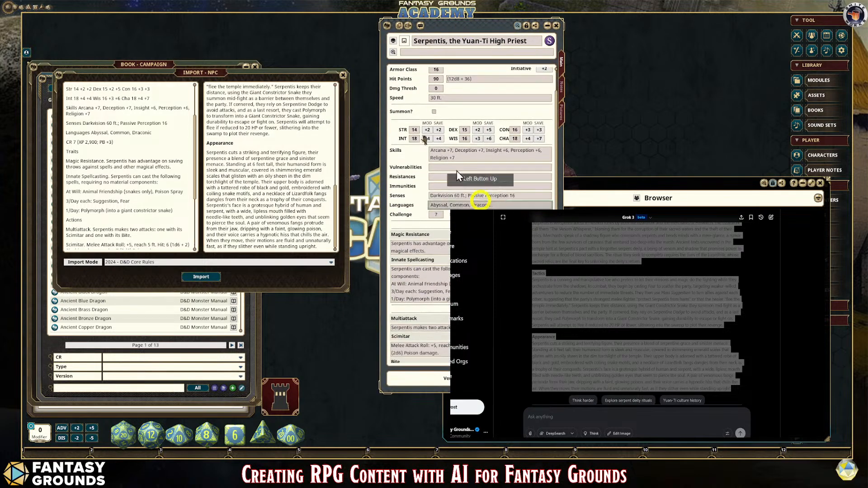
{"action": "left_click_drag", "start_coordinate": [457, 28], "coordinate": [271, 33]}
{"action": "left_click", "coordinate": [136, 68]}
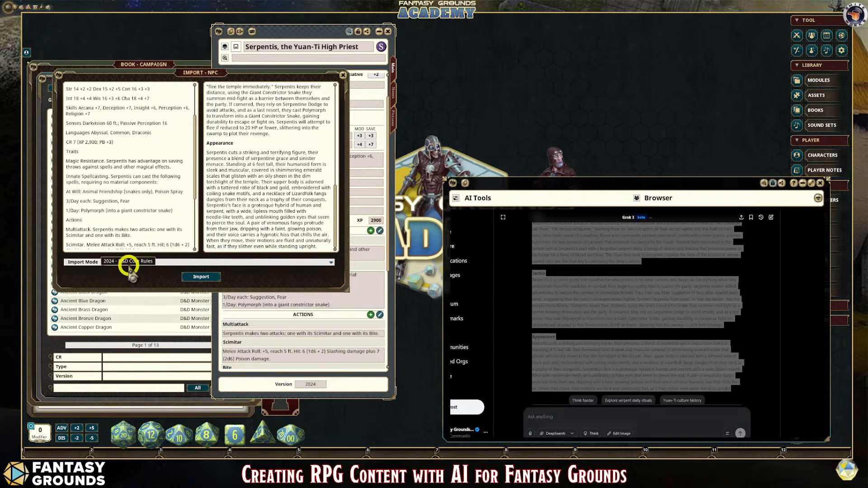
{"action": "left_click_drag", "start_coordinate": [242, 76], "coordinate": [221, 126]}
{"action": "left_click_drag", "start_coordinate": [304, 31], "coordinate": [190, 27]}
{"action": "left_click_drag", "start_coordinate": [280, 394], "coordinate": [332, 419]}
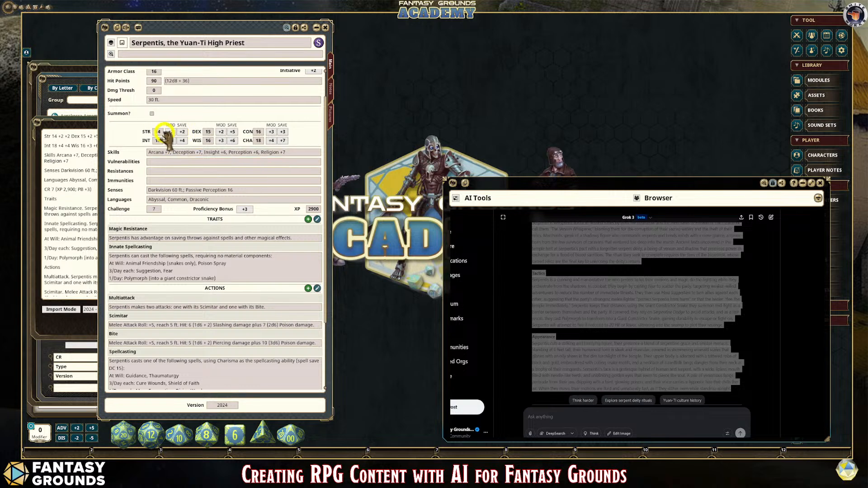
Step: Review the imported Serpentis statistics, actions and notes, and open the NPC's pictures page
{"action": "scroll", "coordinate": [181, 120], "scroll_direction": "up", "scroll_amount": 2}
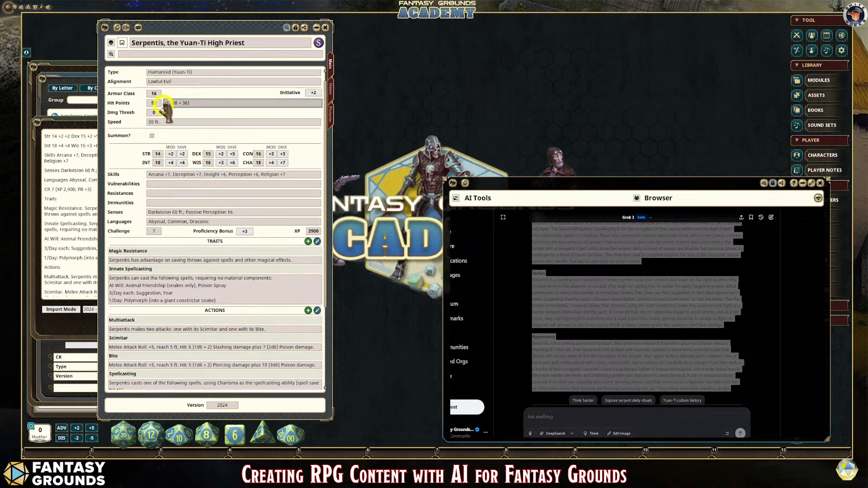
{"action": "scroll", "coordinate": [217, 235], "scroll_direction": "down", "scroll_amount": 7}
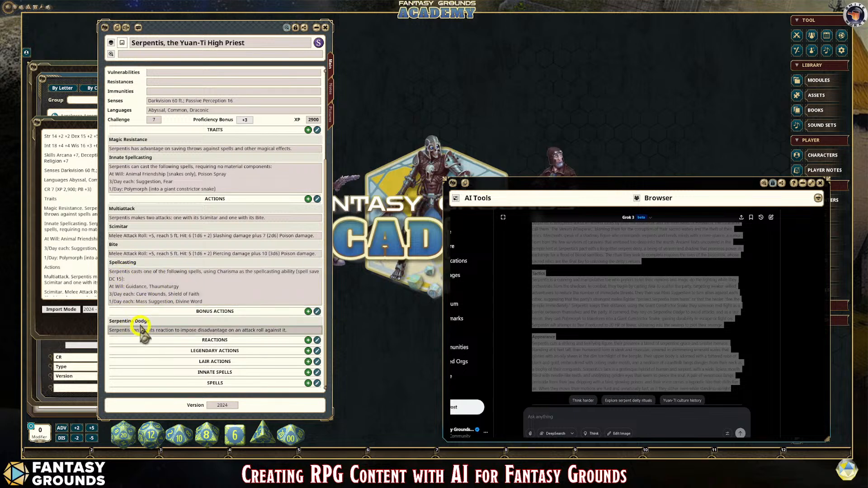
{"action": "left_click", "coordinate": [331, 90]}
{"action": "scroll", "coordinate": [273, 199], "scroll_direction": "down", "scroll_amount": 5}
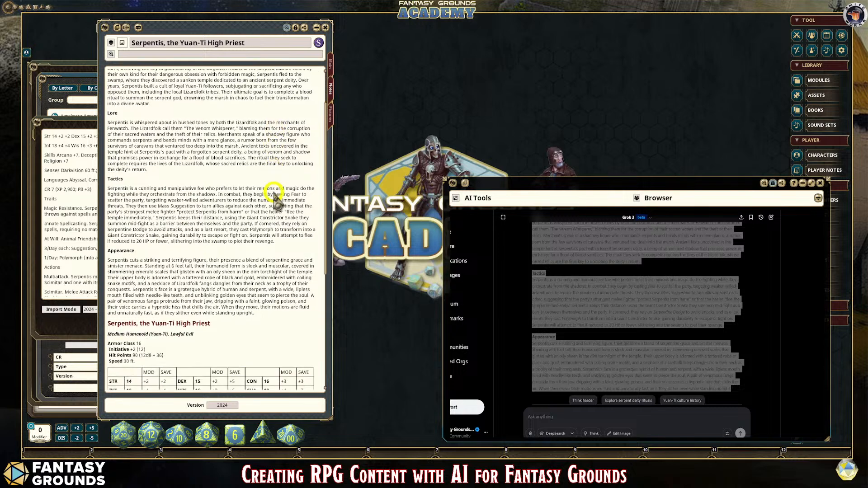
{"action": "scroll", "coordinate": [273, 202], "scroll_direction": "down", "scroll_amount": 5}
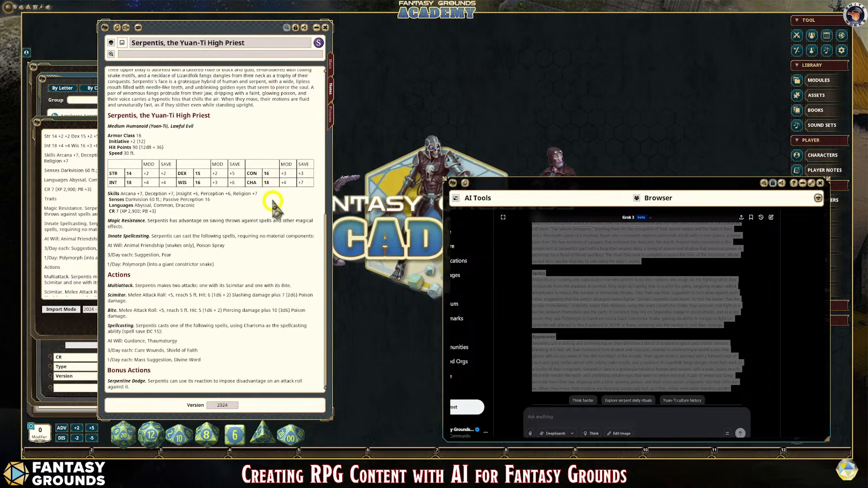
{"action": "scroll", "coordinate": [271, 206], "scroll_direction": "up", "scroll_amount": 7}
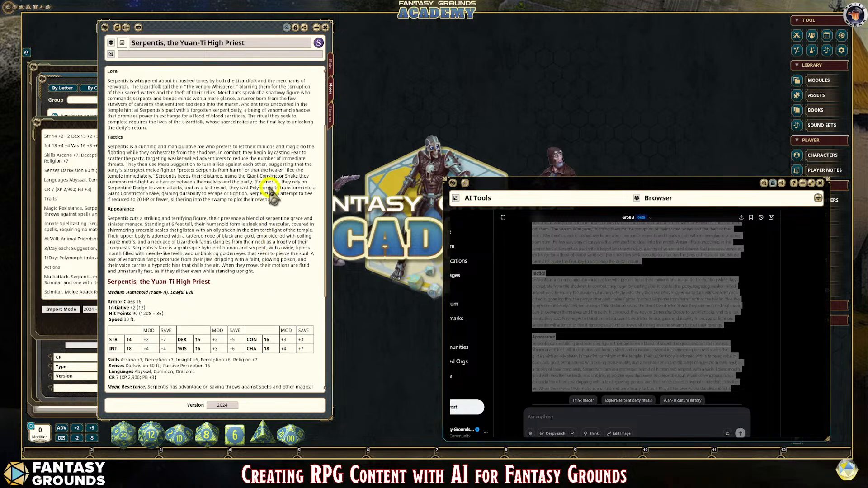
{"action": "left_click", "coordinate": [332, 114]}
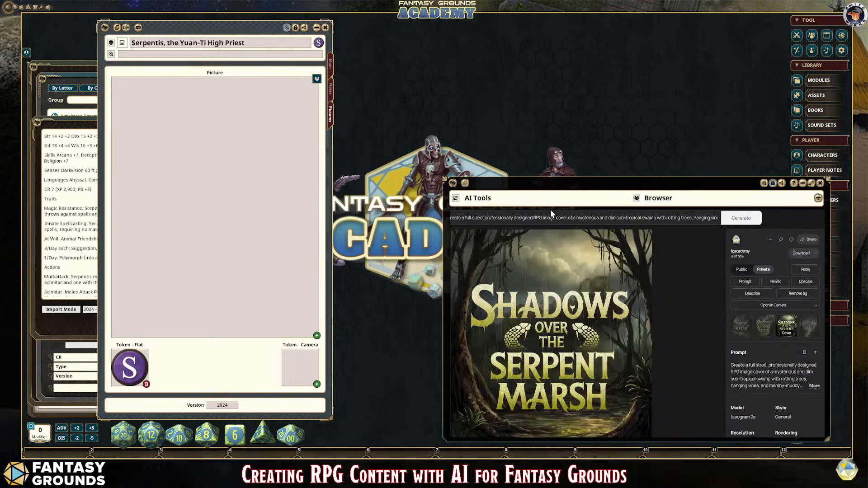
Step: Replace Ideogram's old cover prompt with one beginning 'Create a full body image of an anthropomorphic'
{"action": "left_click_drag", "start_coordinate": [456, 216], "coordinate": [740, 227]}
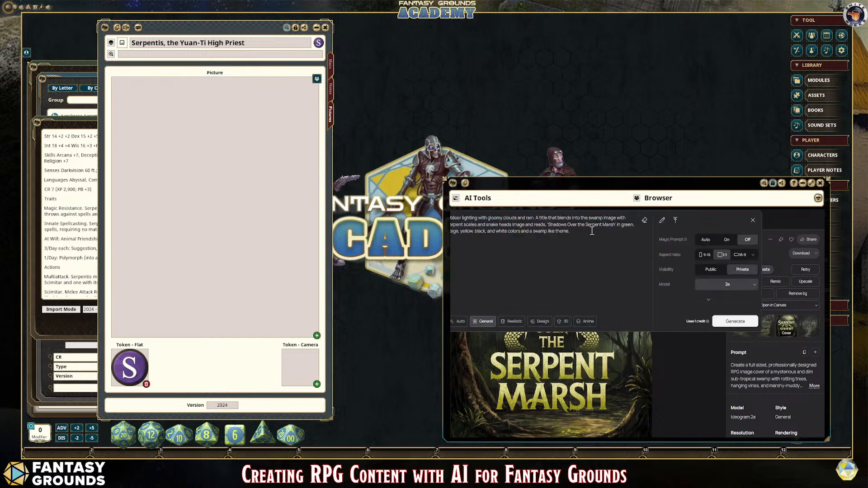
{"action": "key", "text": "ctrl+a"}
{"action": "key", "text": "BackSpace"}
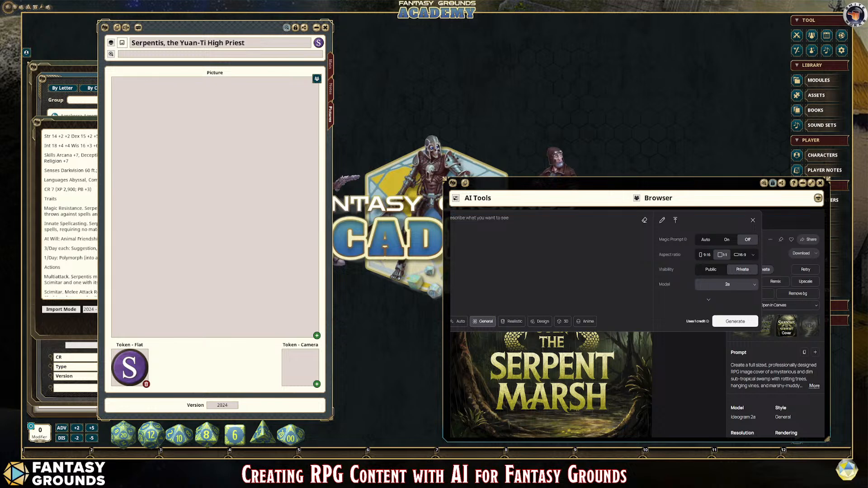
{"action": "type", "text": "rea"}
{"action": "type", "text": "te a full b"}
{"action": "type", "text": "ody image"}
{"action": "type", "text": "ep"}
{"action": "key", "text": "BackSpace"}
{"action": "key", "text": "BackSpace"}
{"action": "left_click", "coordinate": [502, 218]}
{"action": "type", "text": "n anthrompomorphic"}
Step: Continue the image prompt with the creature description 'Yuan TI snake humanoid'
{"action": "double_click", "coordinate": [524, 220]}
{"action": "left_click", "coordinate": [538, 226]}
{"action": "type", "text": "serpemn"}
{"action": "key", "text": "BackSpace"}
{"action": "key", "text": "BackSpace"}
{"action": "key", "text": "BackSpace"}
{"action": "type", "text": "nake huam"}
{"action": "type", "text": "noid"}
{"action": "double_click", "coordinate": [583, 219]}
{"action": "type", "text": "humanoid"}
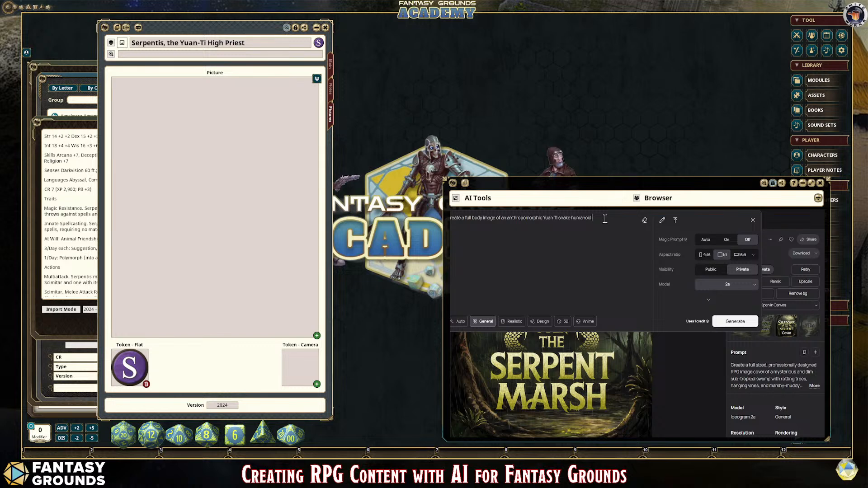
Step: Describe the creature in the image prompt as having a vile and menacing face and a small forked tongue with scaly skin
{"action": "type", "text": "shaman"}
{"action": "key", "text": "BackSpace"}
{"action": "key", "text": "BackSpace"}
{"action": "key", "text": "BackSpace"}
{"action": "key", "text": "BackSpace"}
{"action": "type", "text": "nd ma"}
{"action": "type", "text": "nacing"}
{"action": "type", "text": " face and a sma"}
{"action": "type", "text": "ll for"}
{"action": "type", "text": "ked tongue with sca"}
{"action": "type", "text": "ly sk"}
{"action": "type", "text": "in."}
{"action": "type", "text": "green and ye"}
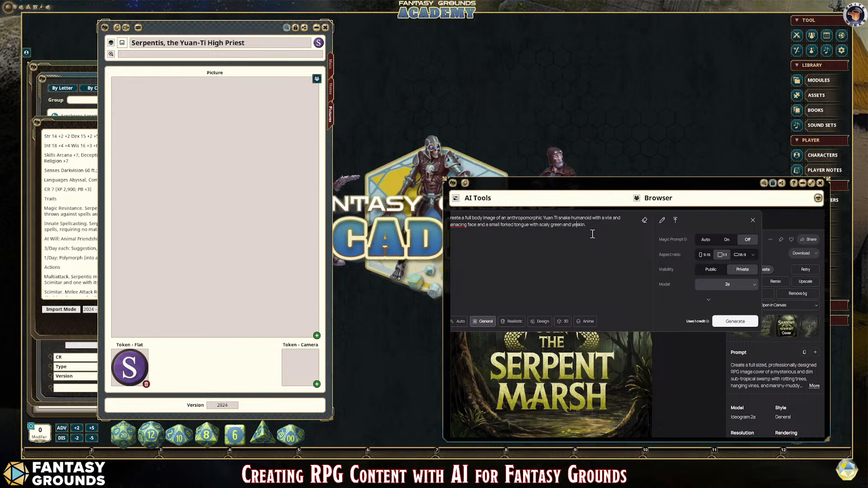
{"action": "type", "text": "llow"}
{"action": "type", "text": " and bla"}
{"action": "type", "text": "ck "}
{"action": "type", "text": "ree"}
{"action": "type", "text": "ssed"}
Step: Add 'dressed in dark indigenous and natural robes' to the image prompt and correct the spelling of 'menacing'
{"action": "type", "text": "dressed"}
{"action": "right_click", "coordinate": [460, 224]}
{"action": "left_click", "coordinate": [470, 229]}
{"action": "left_click", "coordinate": [464, 231]}
{"action": "type", "text": "indige"}
{"action": "type", "text": "n"}
{"action": "type", "text": "ous and na"}
{"action": "type", "text": "tureal"}
{"action": "type", "text": " robes"}
{"action": "type", "text": "natural"}
{"action": "left_click", "coordinate": [535, 236]}
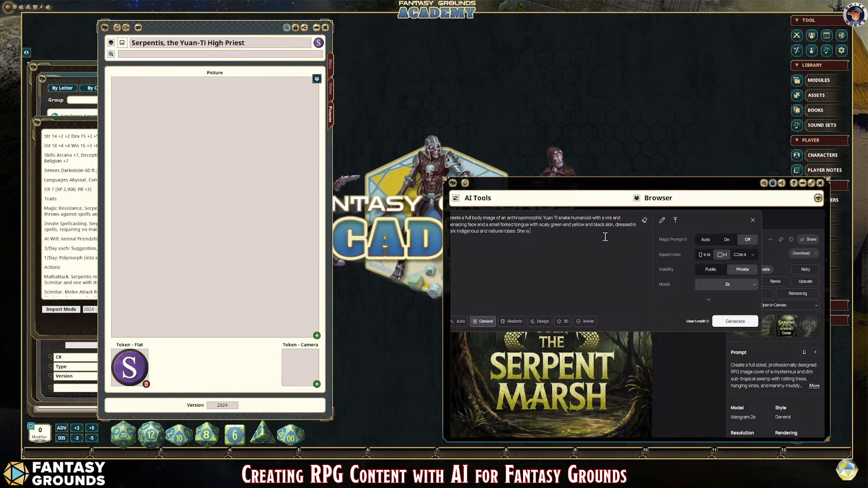
Step: Complete the image prompt's clothing sentence as 'She is wearing hide leather strap leggings and sandals.'
{"action": "type", "text": "earing hide leather strap leggings and sandals."}
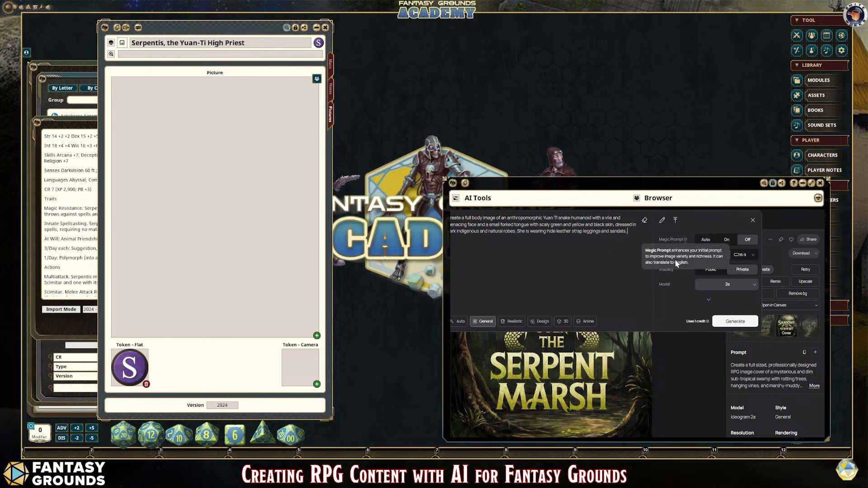
Step: Set the image aspect ratio to 9:16 and end the prompt with 'A plain white background.'
{"action": "mouse_move", "coordinate": [658, 242]}
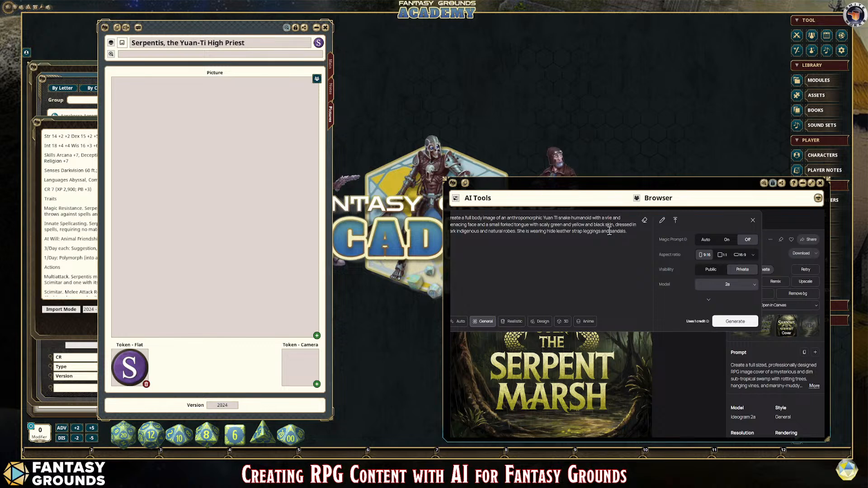
{"action": "left_click", "coordinate": [554, 218]}
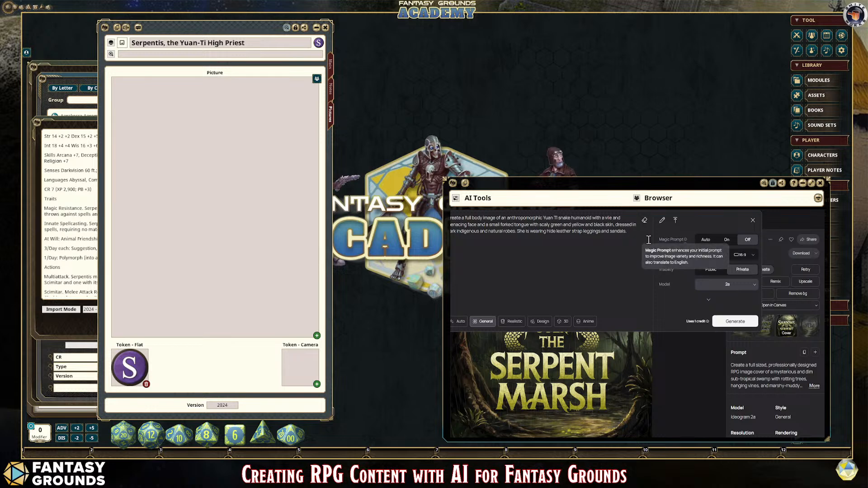
{"action": "type", "text": "U"}
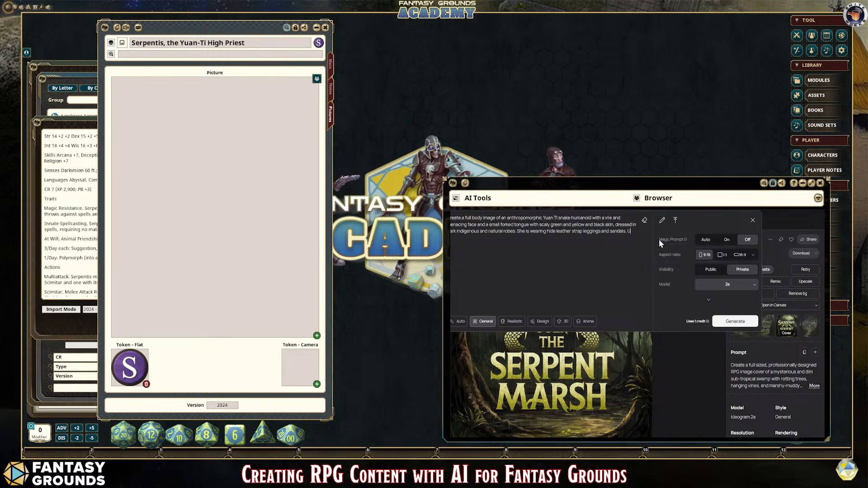
{"action": "type", "text": " plain white background"}
{"action": "type", "text": "."}
Step: Set the image style to Auto and generate the snake humanoid images
{"action": "left_click", "coordinate": [460, 322]}
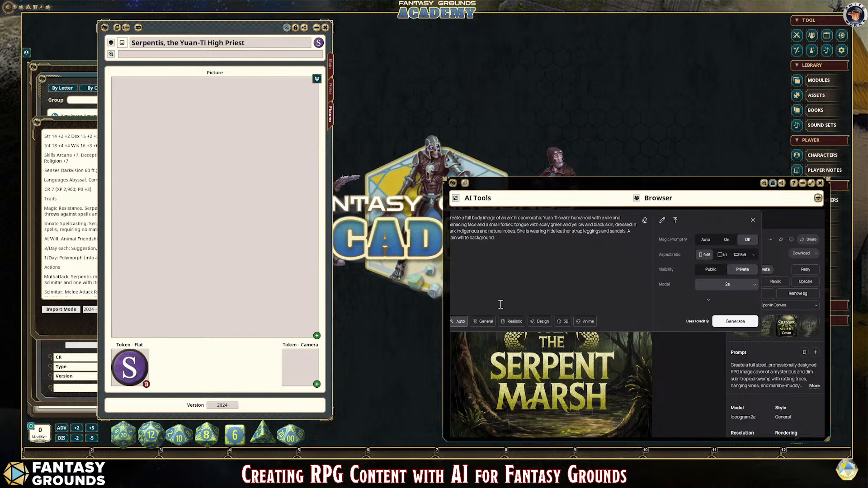
{"action": "left_click", "coordinate": [482, 321]}
{"action": "left_click", "coordinate": [459, 321]}
{"action": "left_click", "coordinate": [741, 320]}
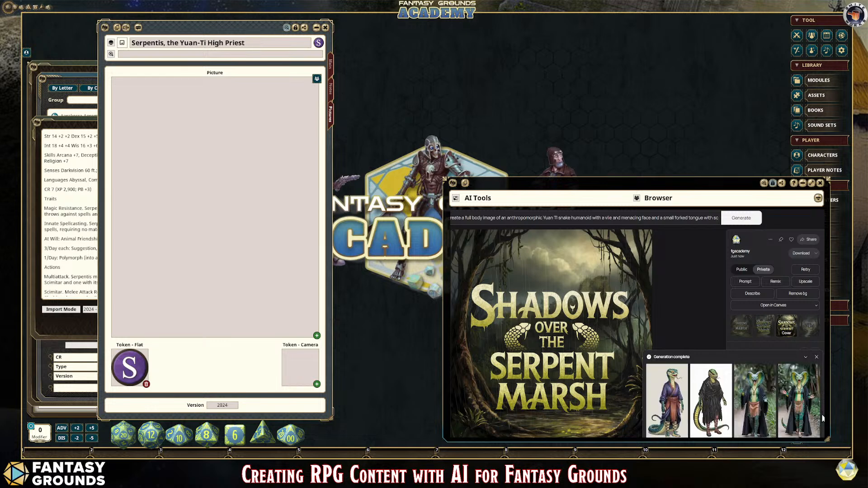
Step: Examine each of the four generated snake humanoid images at full size and compare their styles
{"action": "left_click", "coordinate": [677, 390]}
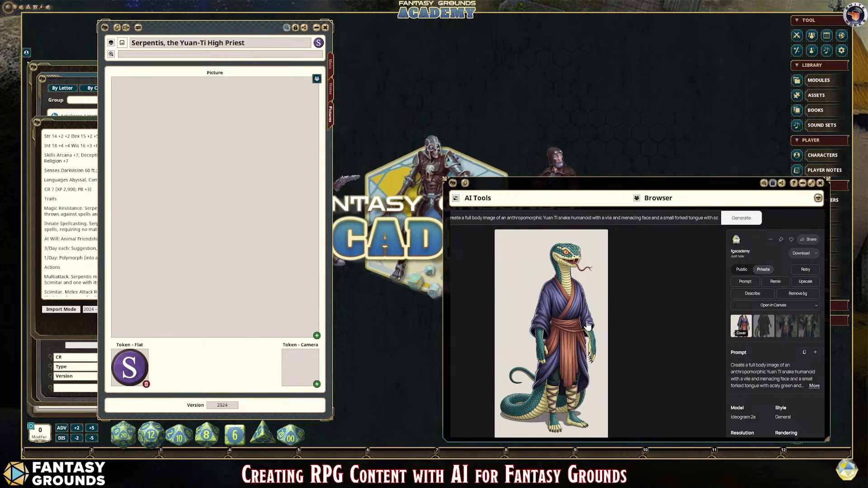
{"action": "key", "text": "Right"}
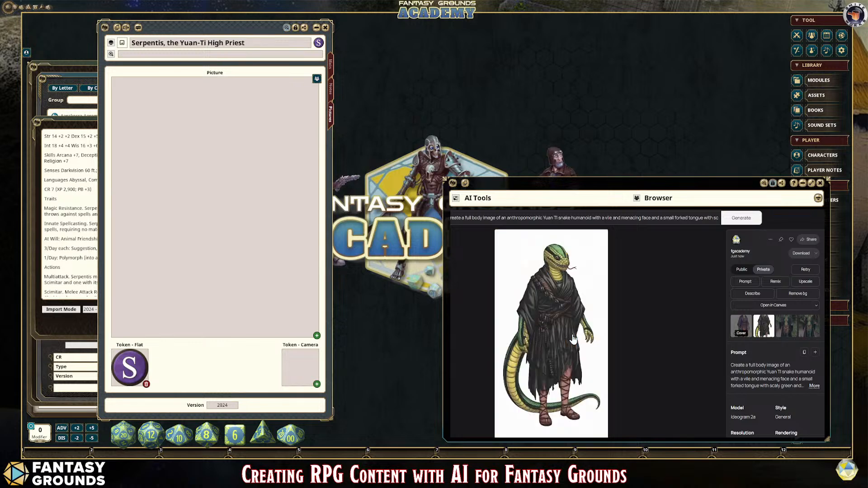
{"action": "key", "text": "Right"}
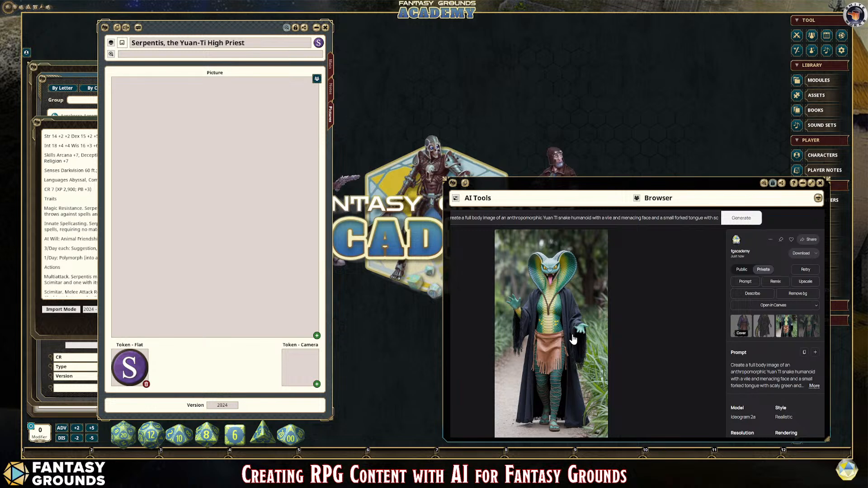
{"action": "key", "text": "Right"}
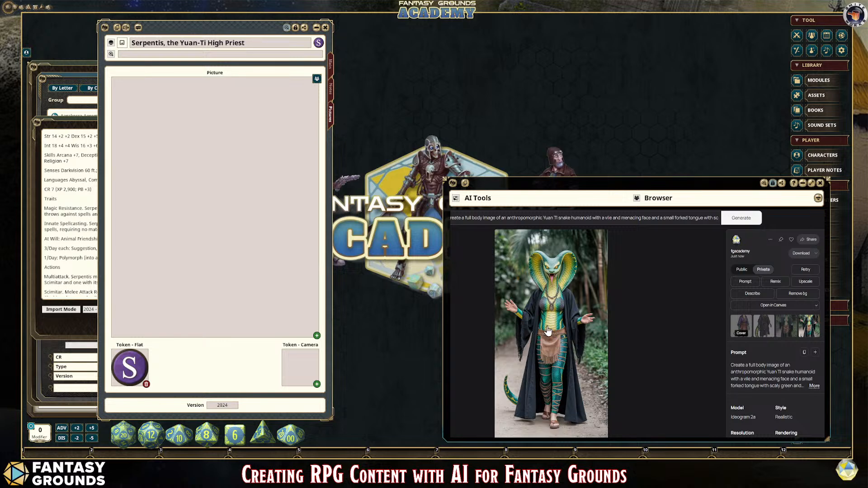
{"action": "left_click", "coordinate": [780, 328]}
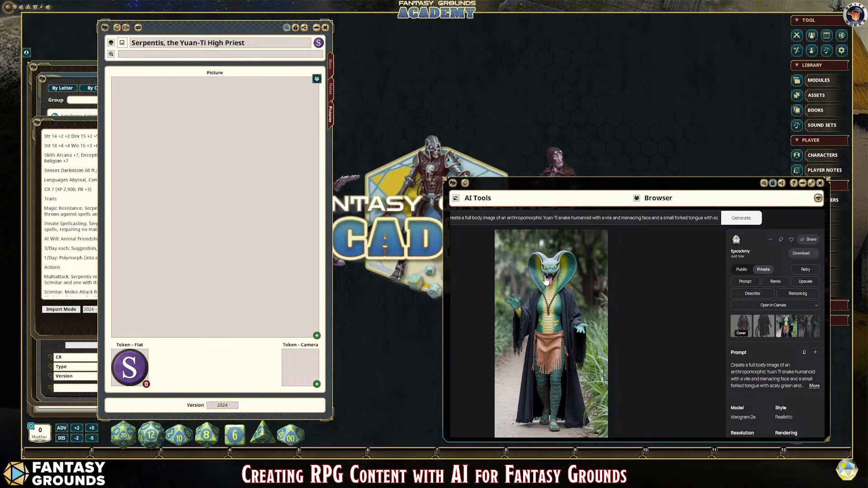
{"action": "left_click", "coordinate": [762, 328]}
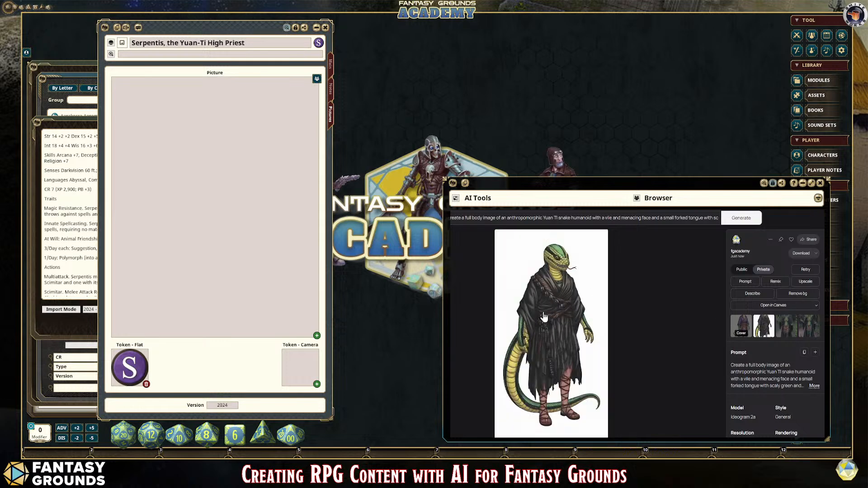
{"action": "left_click", "coordinate": [745, 329]}
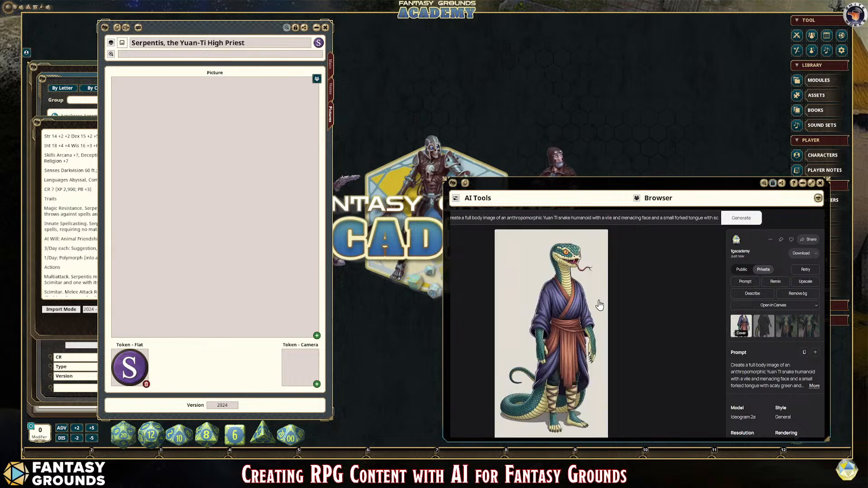
Step: Replace the word 'image' with 'RPG illustration' in the prompt and generate new images in the General style
{"action": "left_click", "coordinate": [774, 282]}
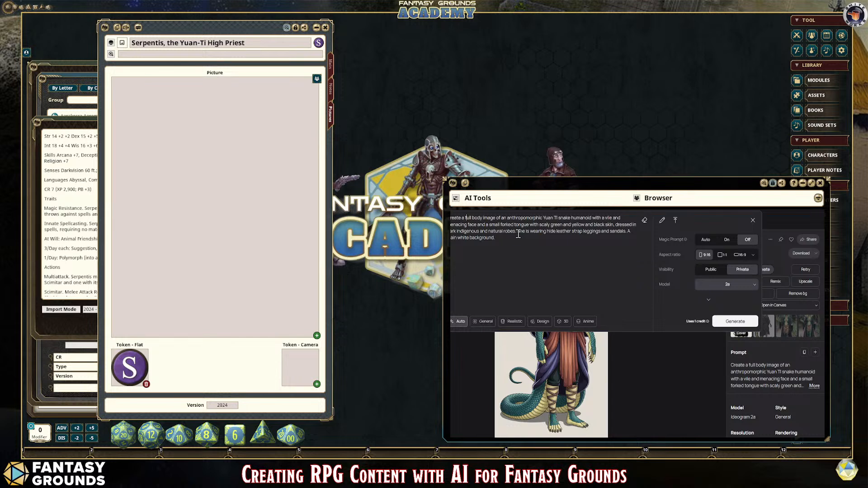
{"action": "type", "text": "RPG "}
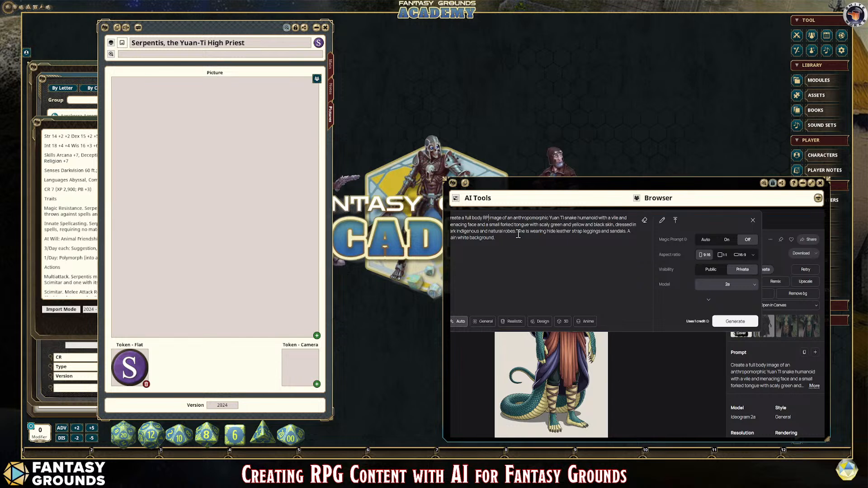
{"action": "type", "text": "illustra"}
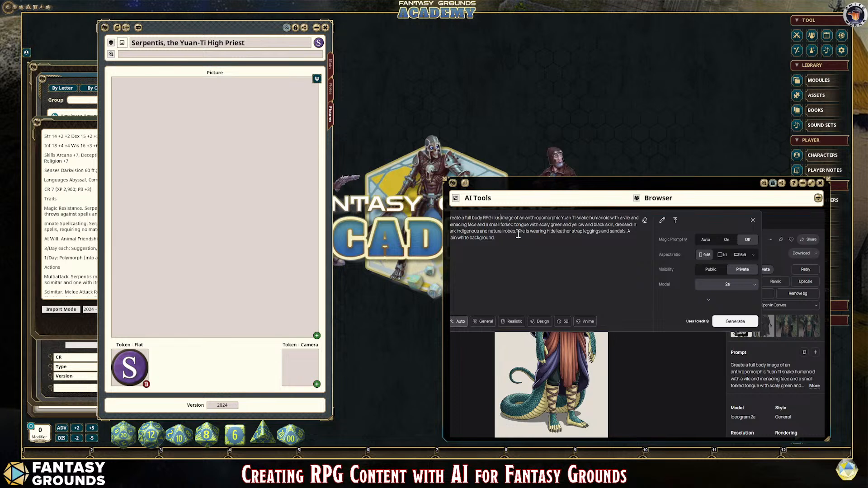
{"action": "type", "text": "tion"}
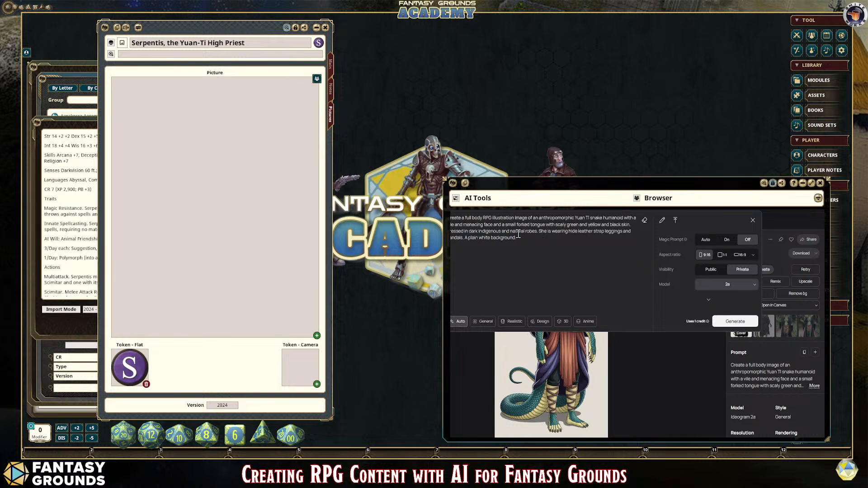
{"action": "key", "text": "BackSpace"}
{"action": "key", "text": "BackSpace"}
{"action": "key", "text": "BackSpace"}
{"action": "key", "text": "BackSpace"}
{"action": "key", "text": "BackSpace"}
{"action": "key", "text": "BackSpace"}
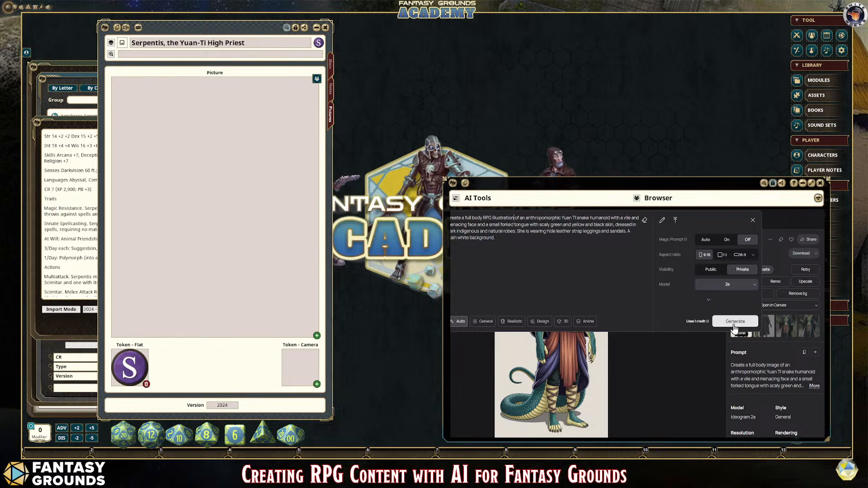
{"action": "left_click", "coordinate": [486, 322]}
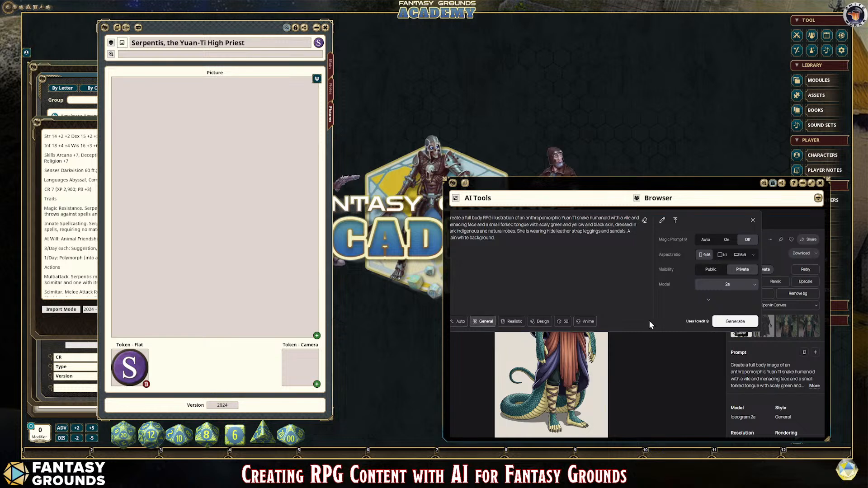
{"action": "left_click", "coordinate": [730, 321]}
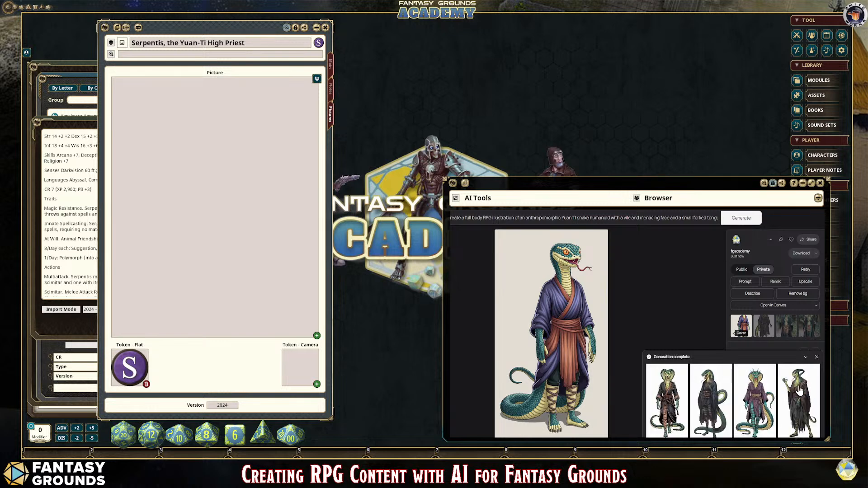
Step: Remove the background from the second new illustration, the dark-robed snake figure with a long coiling tail
{"action": "left_click", "coordinate": [664, 385]}
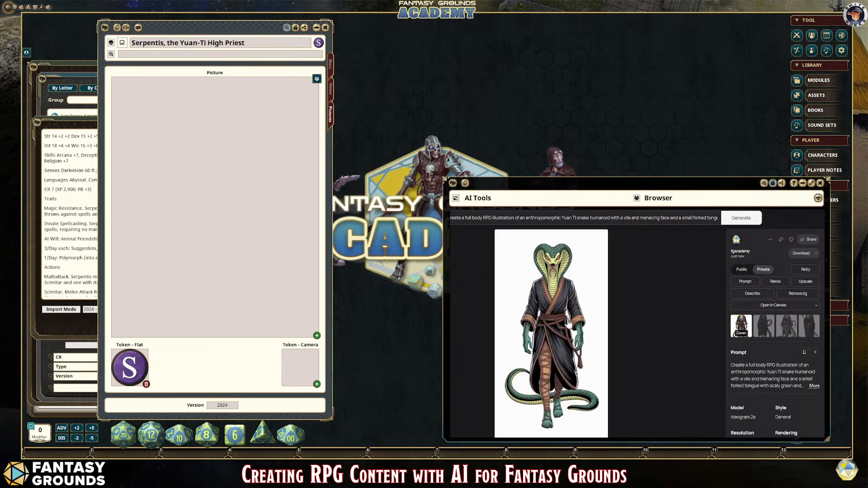
{"action": "key", "text": "Right"}
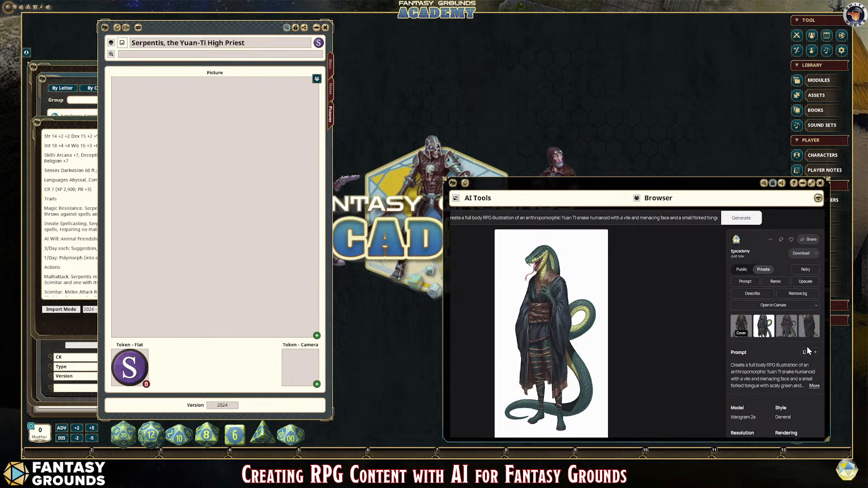
{"action": "left_click", "coordinate": [796, 298]}
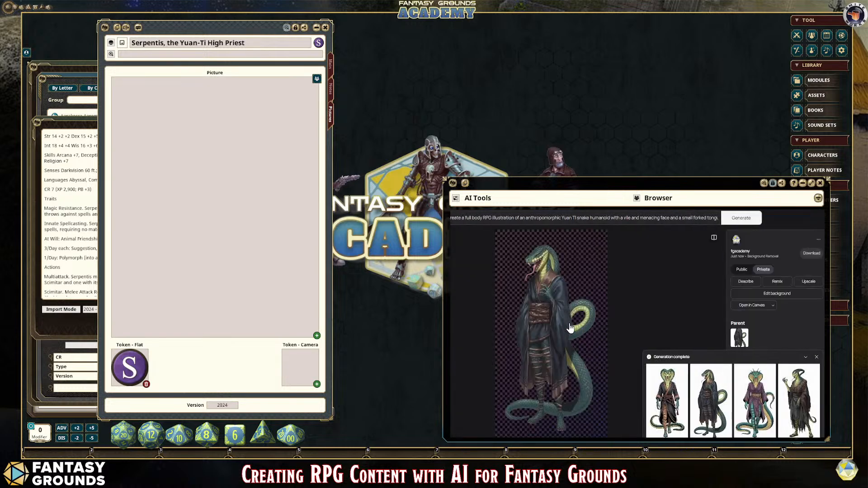
Step: Compare the new illustrations and remove the background from the fourth one, the horned figure in tattered brown robes
{"action": "left_click", "coordinate": [760, 397]}
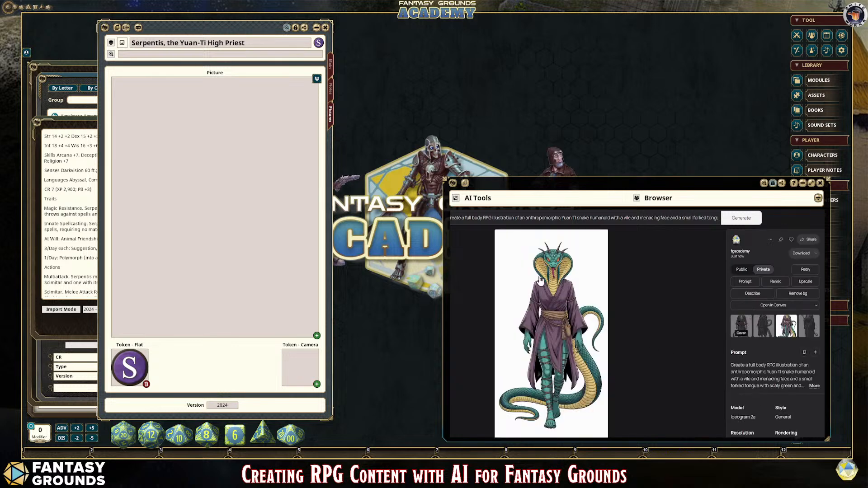
{"action": "left_click", "coordinate": [742, 326]}
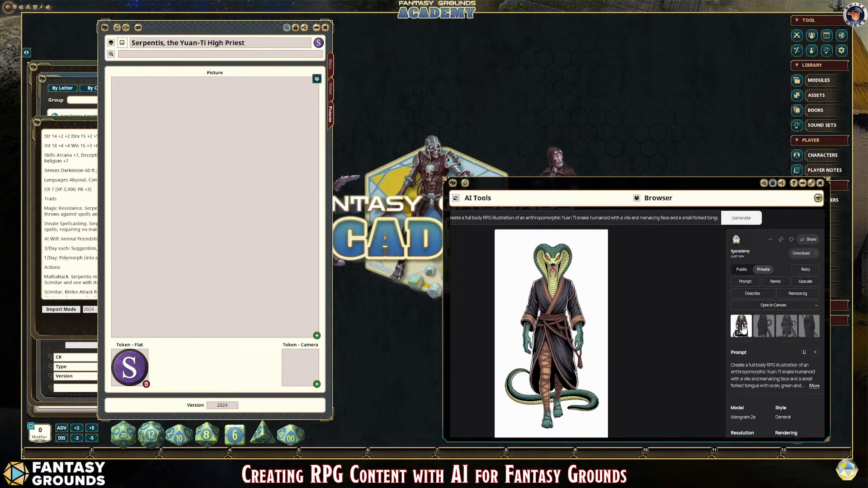
{"action": "left_click", "coordinate": [791, 329]}
{"action": "left_click", "coordinate": [745, 330]}
{"action": "left_click", "coordinate": [762, 329]}
{"action": "left_click", "coordinate": [808, 333]}
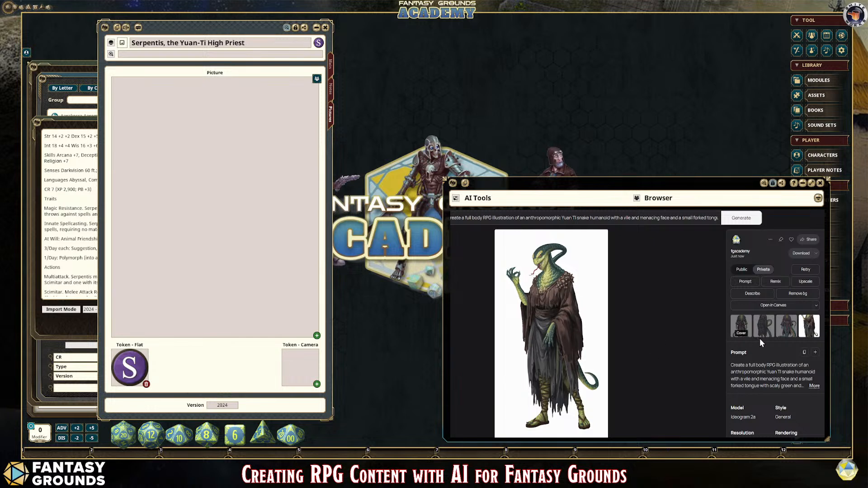
{"action": "left_click", "coordinate": [803, 295]}
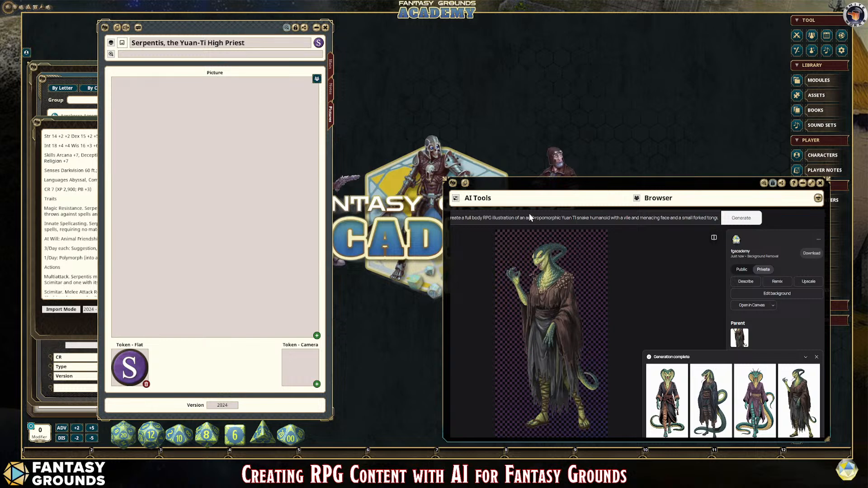
{"action": "left_click", "coordinate": [816, 357]}
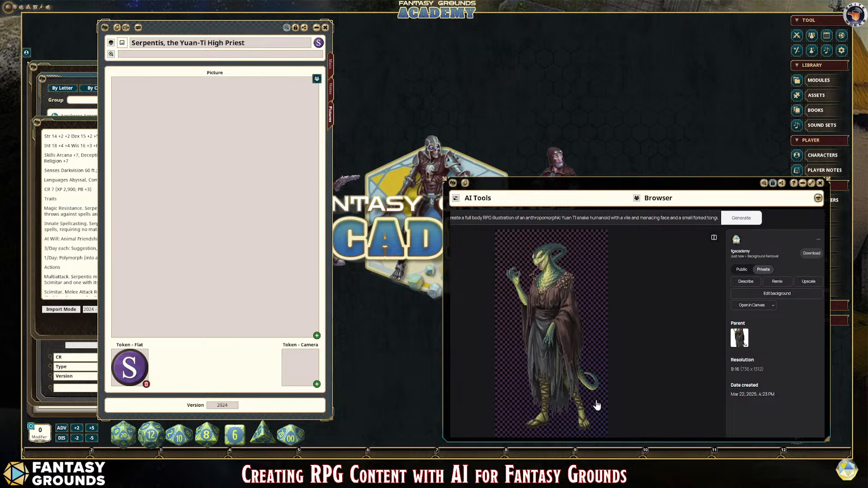
{"action": "left_click_drag", "start_coordinate": [529, 252], "coordinate": [306, 379]}
{"action": "left_click_drag", "start_coordinate": [576, 366], "coordinate": [197, 119]}
Step: Open the Canva website in a new browser tab and start a square Instagram post design
{"action": "key", "text": "ctrl+t"}
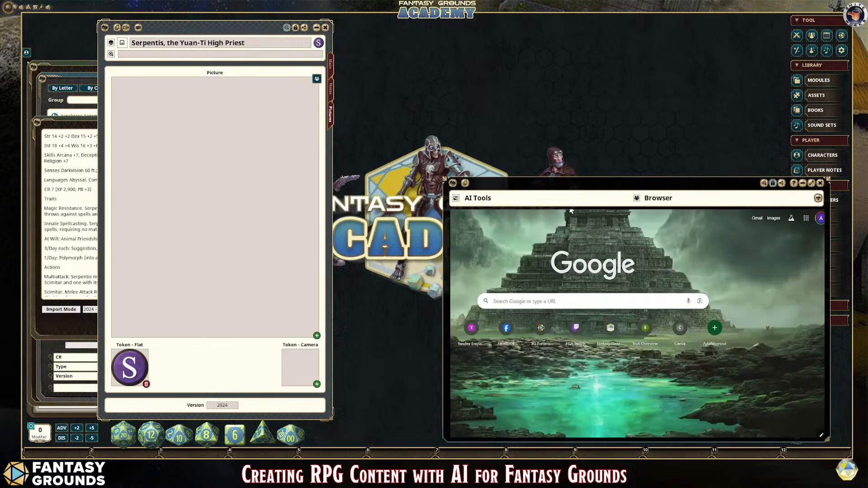
{"action": "type", "text": "c"}
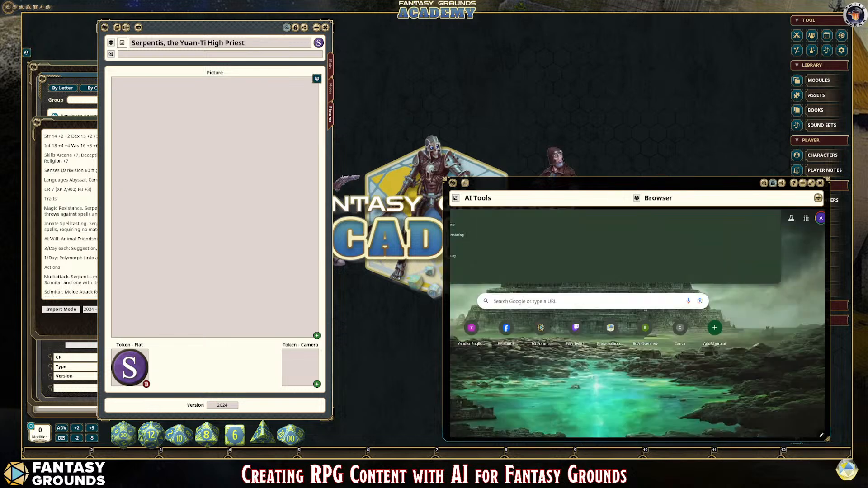
{"action": "type", "text": "anv"}
{"action": "key", "text": "Return"}
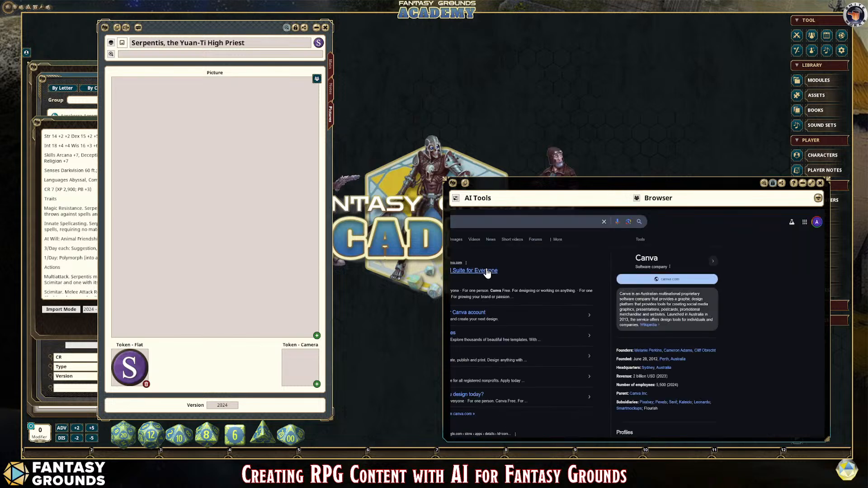
{"action": "left_click", "coordinate": [473, 271]}
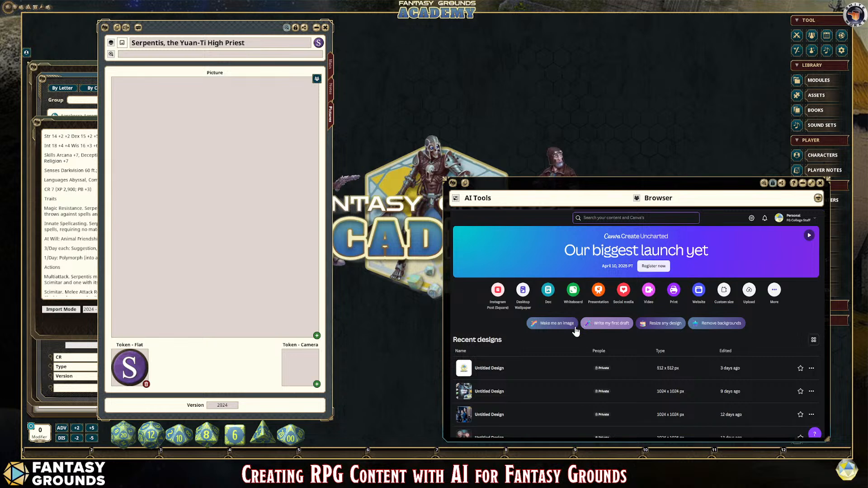
{"action": "left_click", "coordinate": [498, 292]}
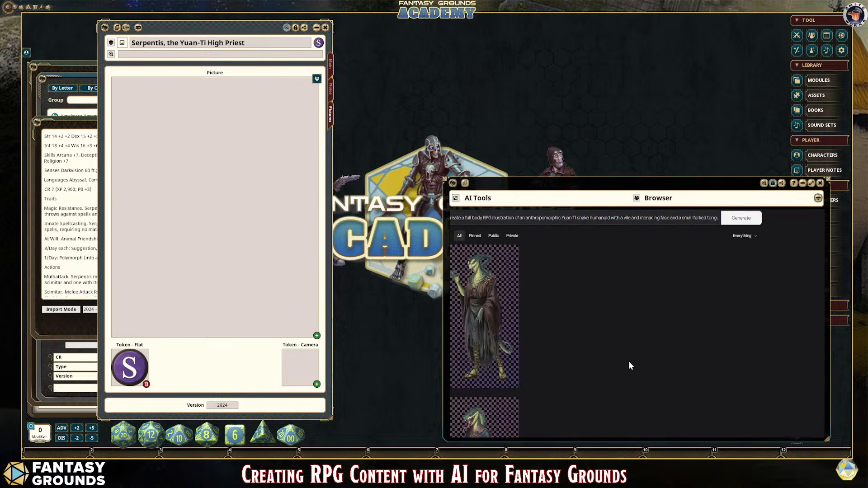
Step: Examine the generated "Shadows over the Serpent Marsh" cover images, viewing the fourth and first swamp covers enlarged
{"action": "scroll", "coordinate": [604, 361], "scroll_direction": "down", "scroll_amount": 3}
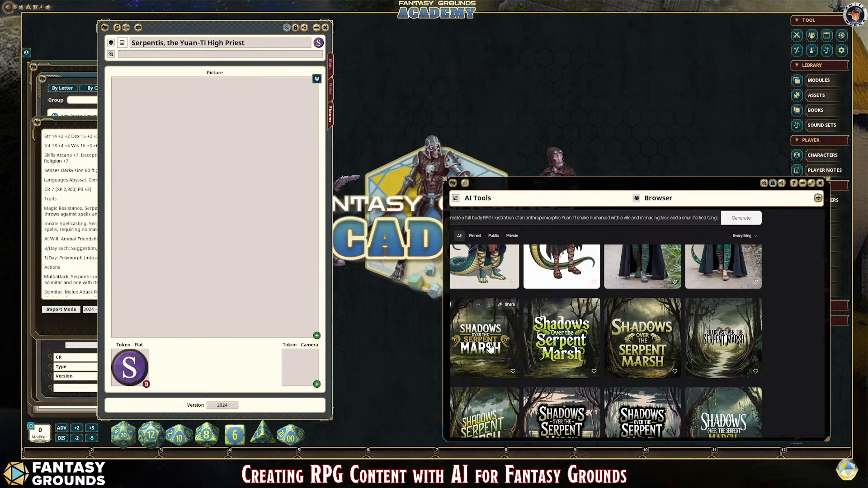
{"action": "left_click", "coordinate": [742, 343]}
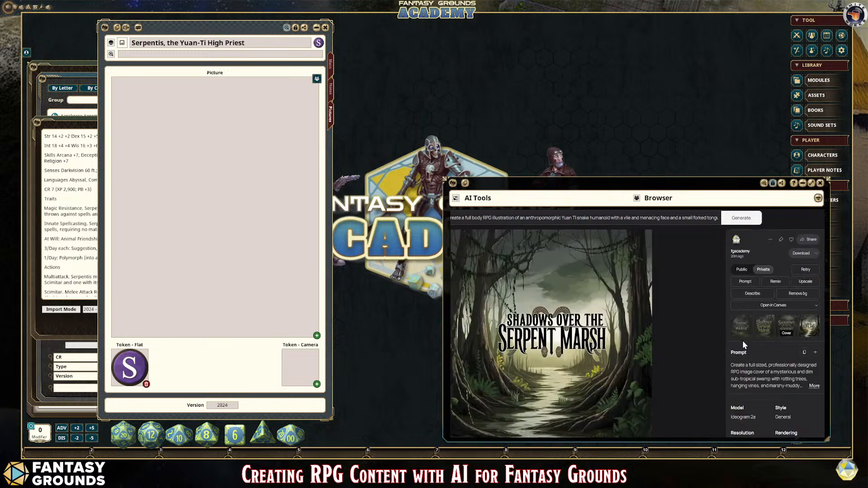
{"action": "key", "text": "Escape"}
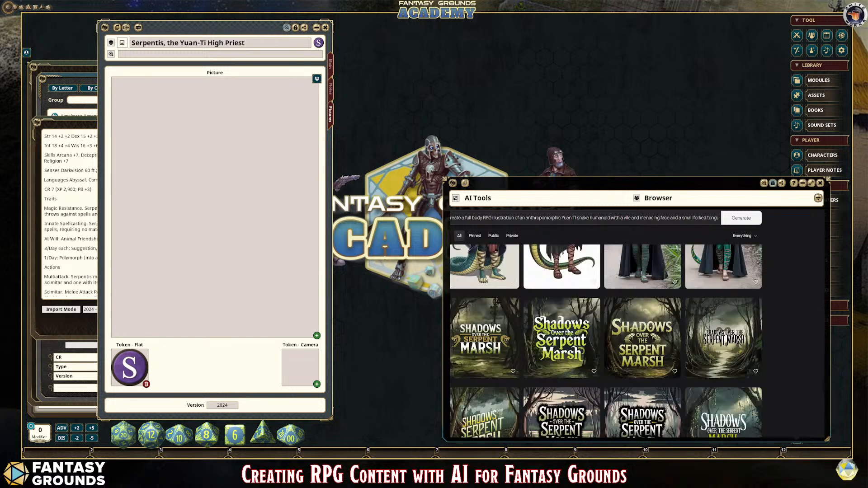
{"action": "left_click", "coordinate": [497, 344]}
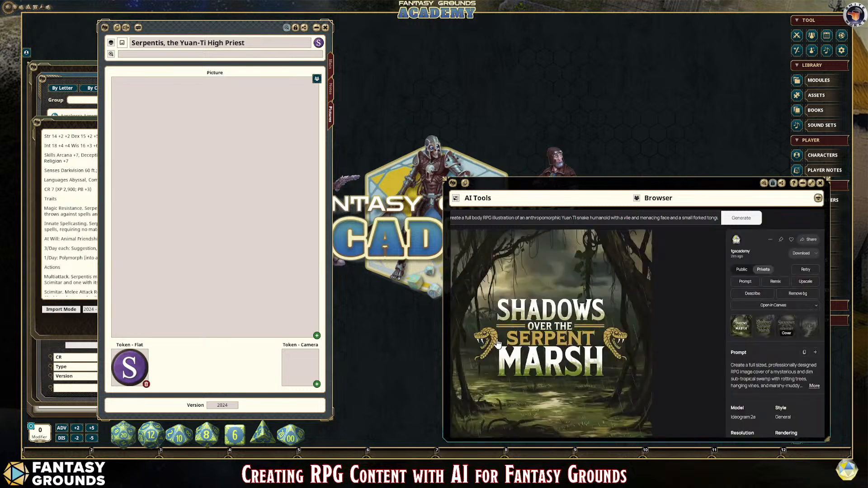
{"action": "key", "text": "Escape"}
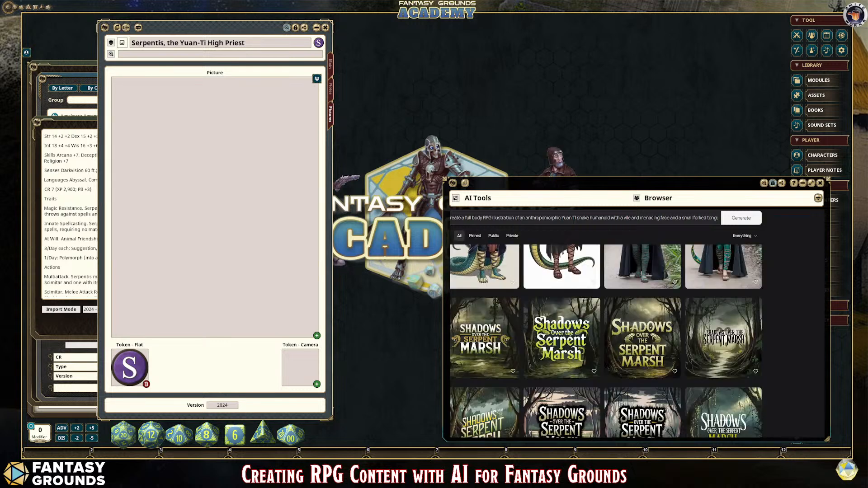
{"action": "scroll", "coordinate": [604, 358], "scroll_direction": "down", "scroll_amount": 5}
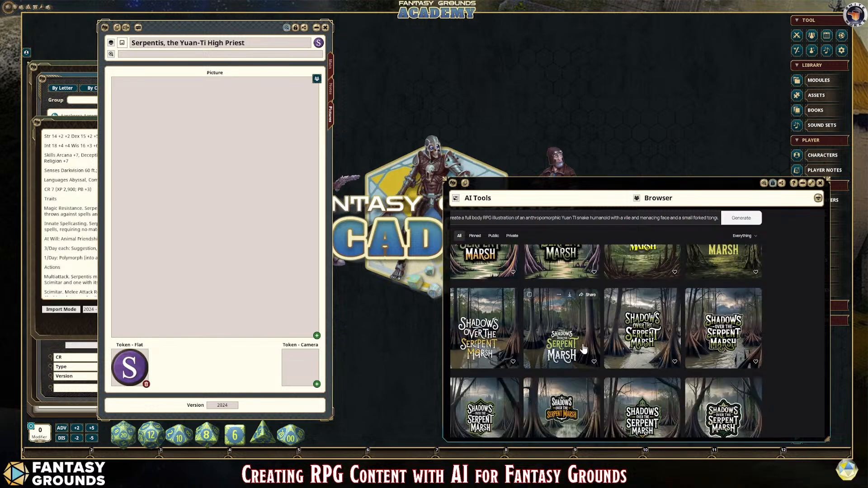
{"action": "scroll", "coordinate": [649, 360], "scroll_direction": "down", "scroll_amount": 5}
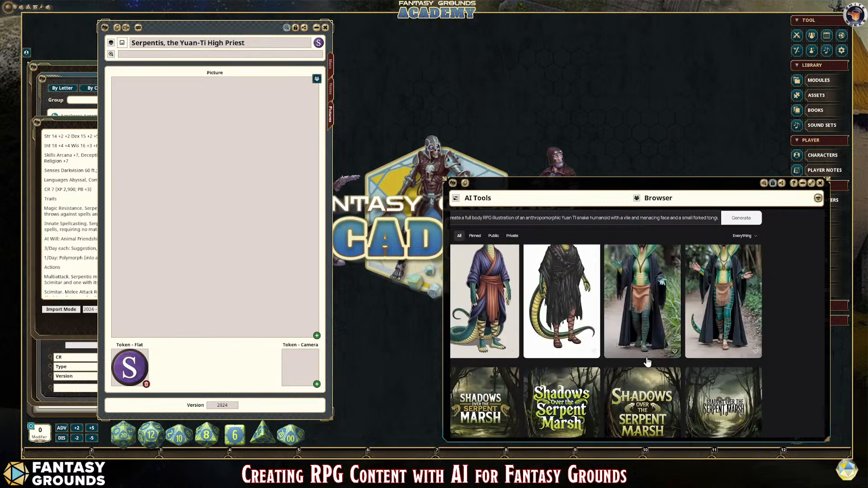
{"action": "scroll", "coordinate": [648, 361], "scroll_direction": "down", "scroll_amount": 1}
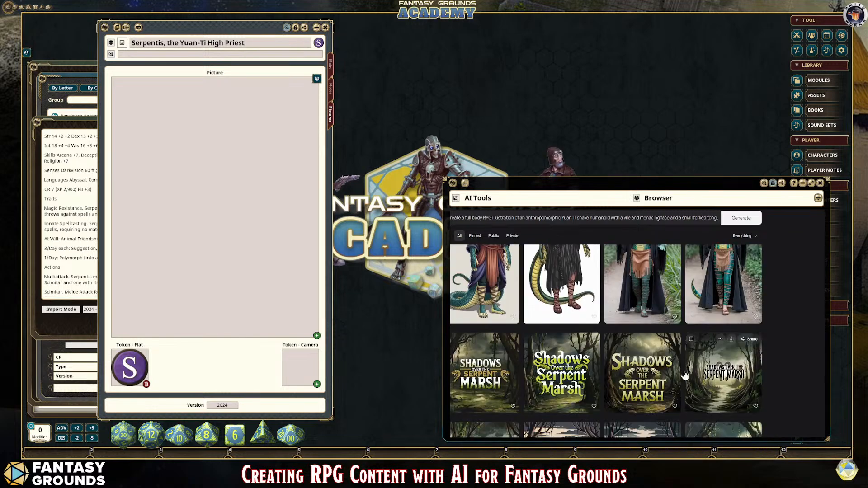
Step: Place the third "Shadows over the Serpent Marsh" cover in the Canva design and enlarge it to fill the whole square page
{"action": "left_click", "coordinate": [654, 372]}
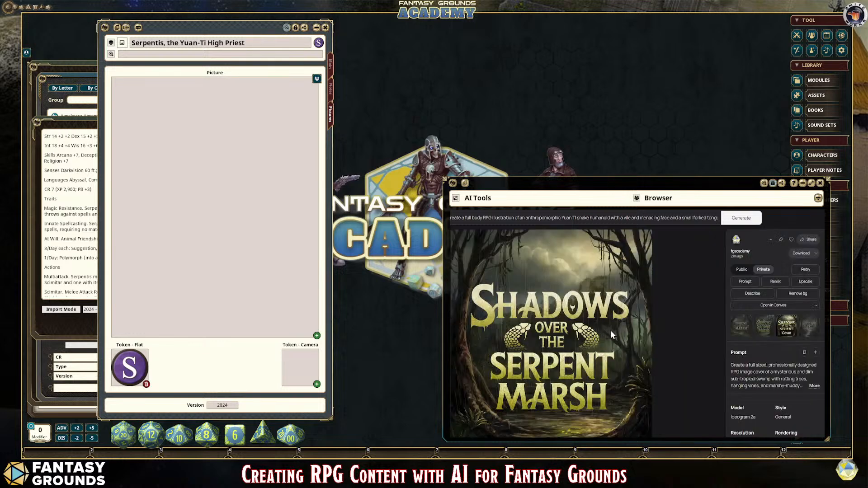
{"action": "left_click", "coordinate": [573, 194]}
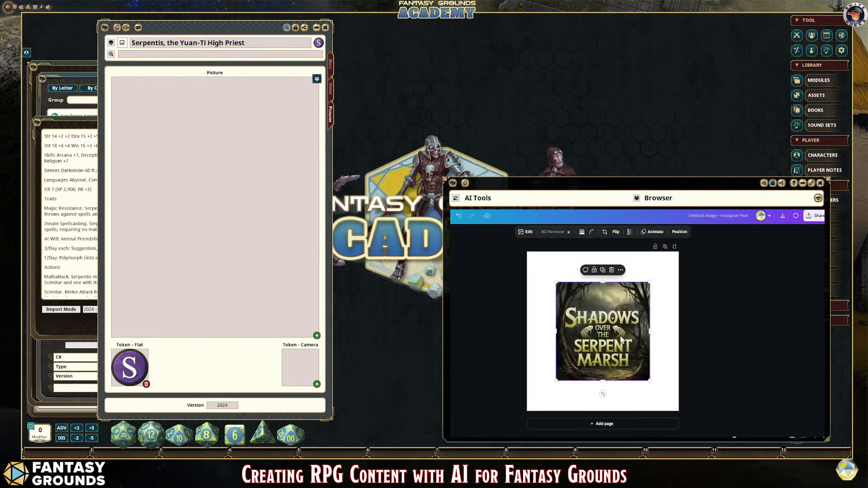
{"action": "left_click_drag", "start_coordinate": [621, 340], "coordinate": [592, 309]}
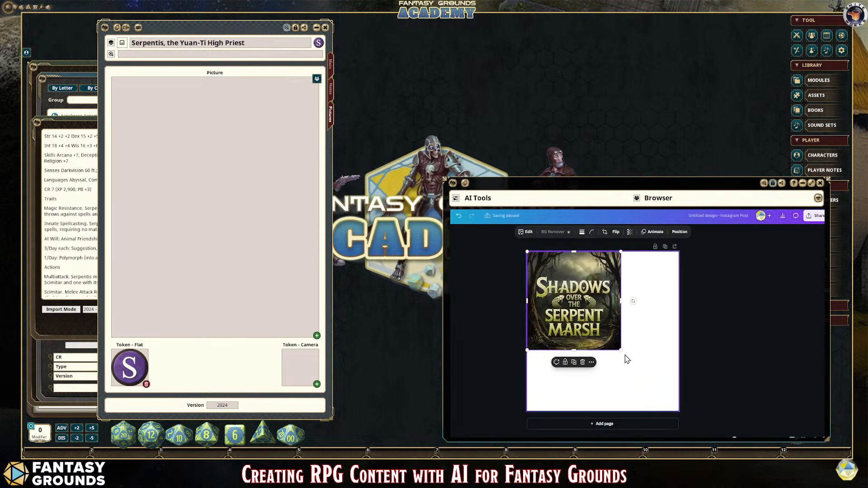
{"action": "left_click_drag", "start_coordinate": [621, 350], "coordinate": [685, 403]}
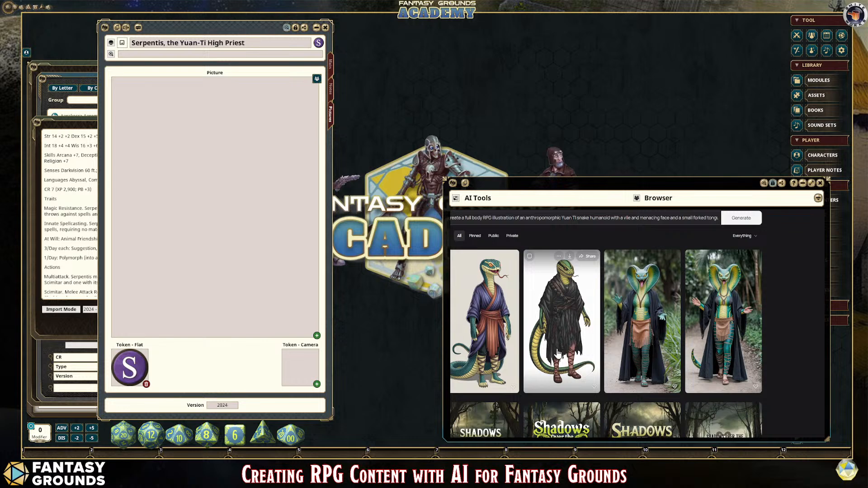
Step: Remove the background from the snake figure in tattered black robes and paste it onto the cover in the Canva design
{"action": "left_click", "coordinate": [571, 328]}
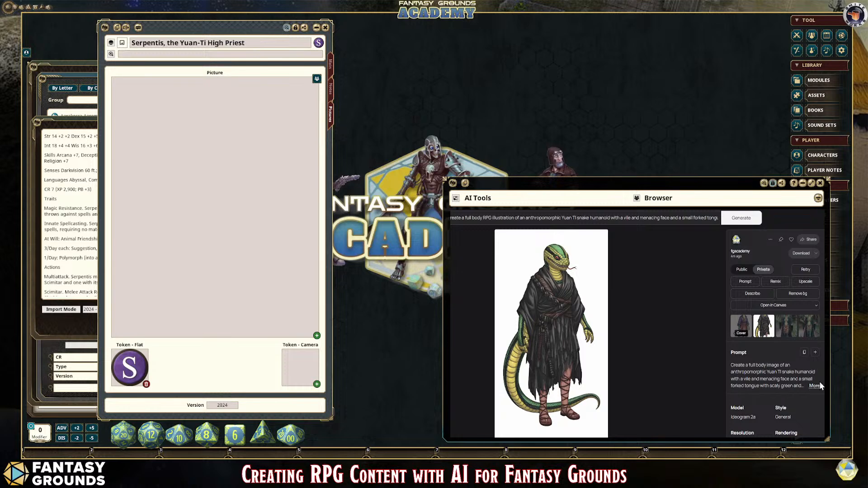
{"action": "left_click", "coordinate": [801, 296]}
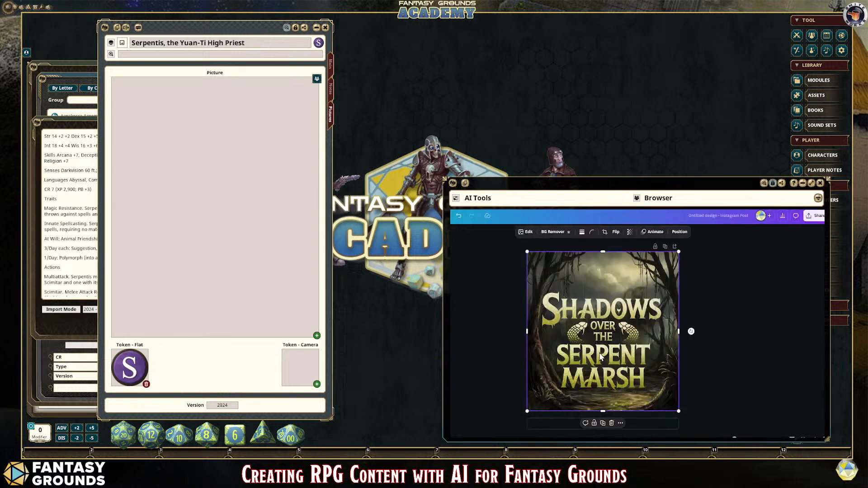
{"action": "key", "text": "ctrl+v"}
Step: Position the snake figure in the cover's lower-left corner and shrink it so that less of the title is covered
{"action": "left_click_drag", "start_coordinate": [610, 334], "coordinate": [559, 365]}
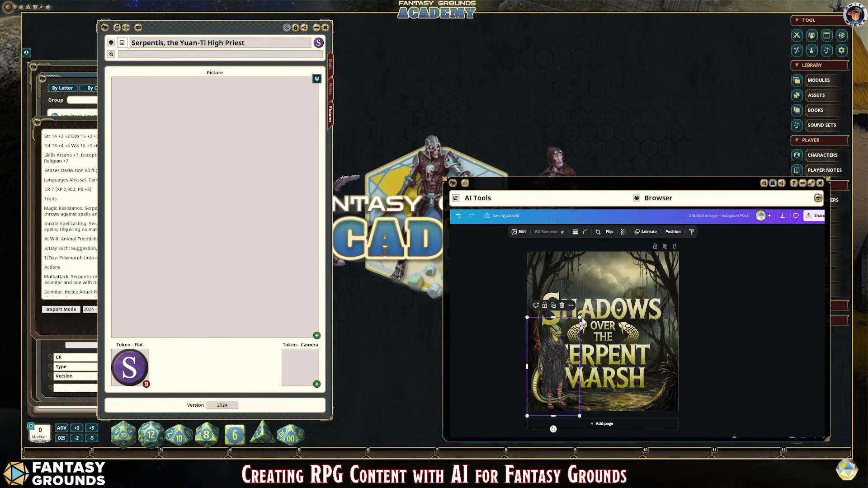
{"action": "left_click_drag", "start_coordinate": [579, 318], "coordinate": [572, 331]}
{"action": "left_click_drag", "start_coordinate": [557, 360], "coordinate": [557, 361]}
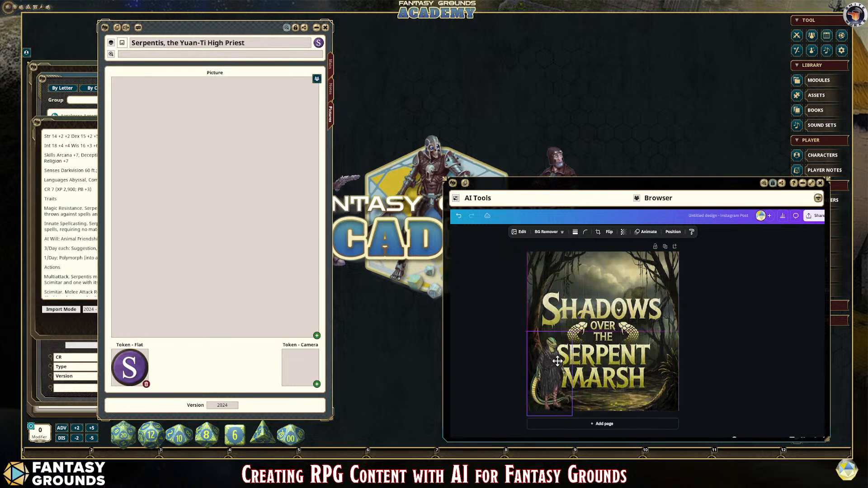
{"action": "left_click", "coordinate": [728, 370]}
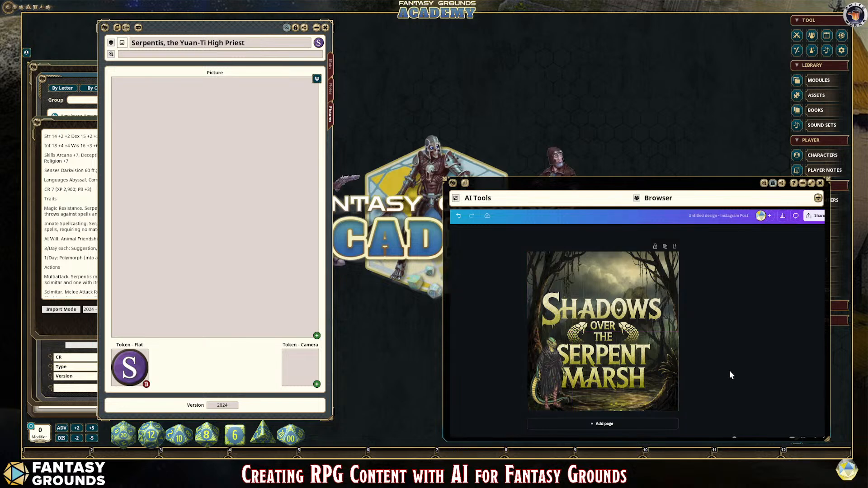
{"action": "left_click", "coordinate": [568, 343]}
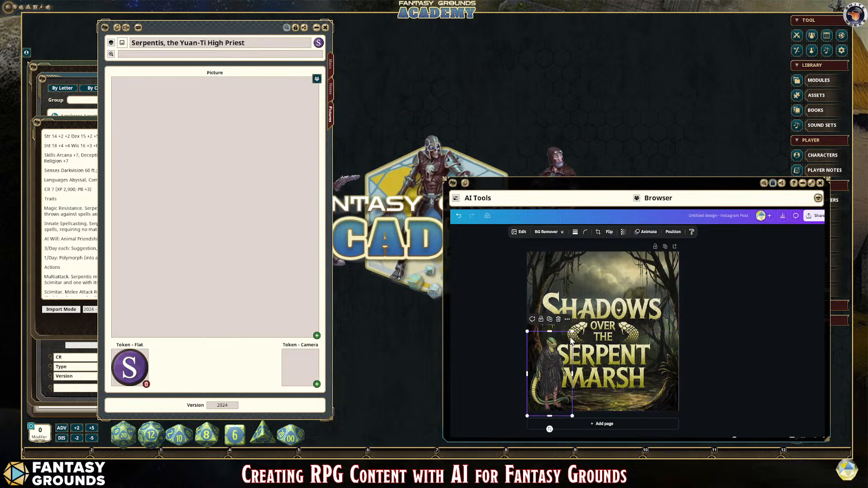
{"action": "left_click", "coordinate": [727, 333]}
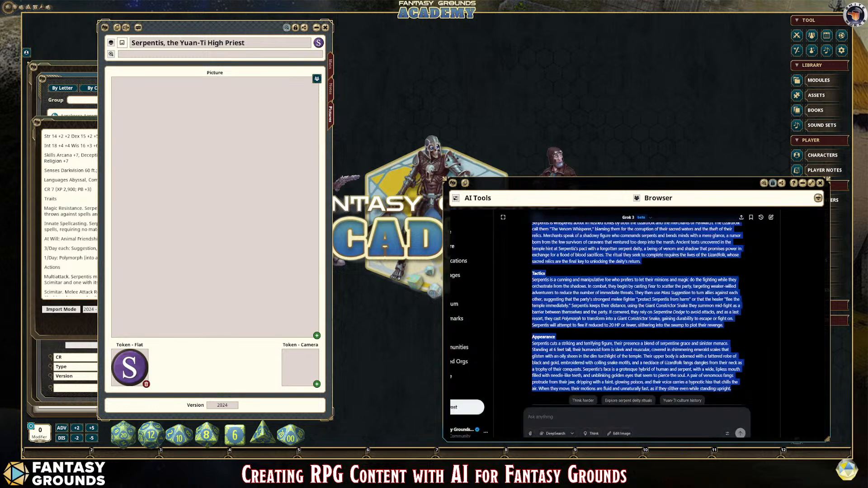
Step: Ask Grok: "Rewrite the adventure with a little more descriptive text and format for copy and paste."
{"action": "scroll", "coordinate": [671, 321], "scroll_direction": "up", "scroll_amount": 5}
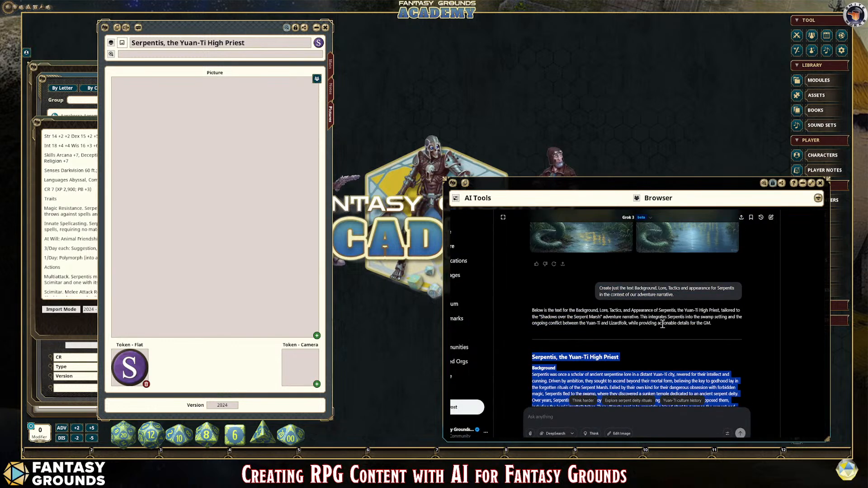
{"action": "scroll", "coordinate": [610, 348], "scroll_direction": "down", "scroll_amount": 5}
{"action": "scroll", "coordinate": [611, 349], "scroll_direction": "up", "scroll_amount": 10}
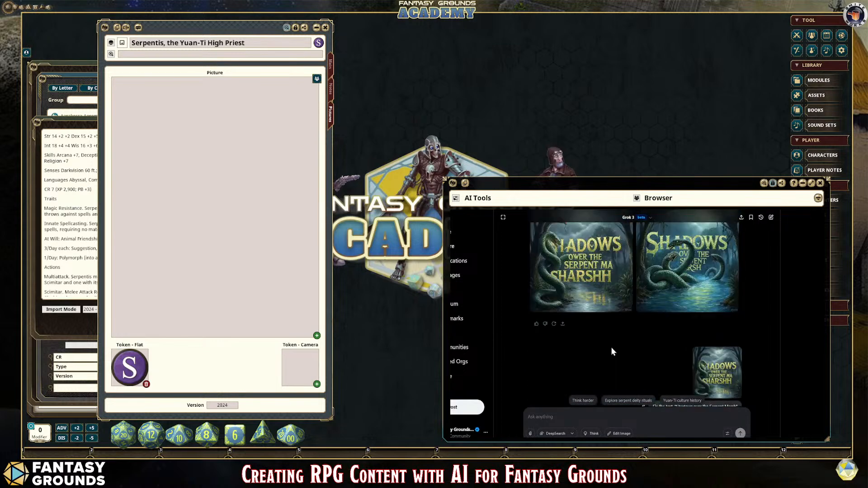
{"action": "left_click", "coordinate": [574, 418]}
{"action": "type", "text": "Rewrite the adventure"}
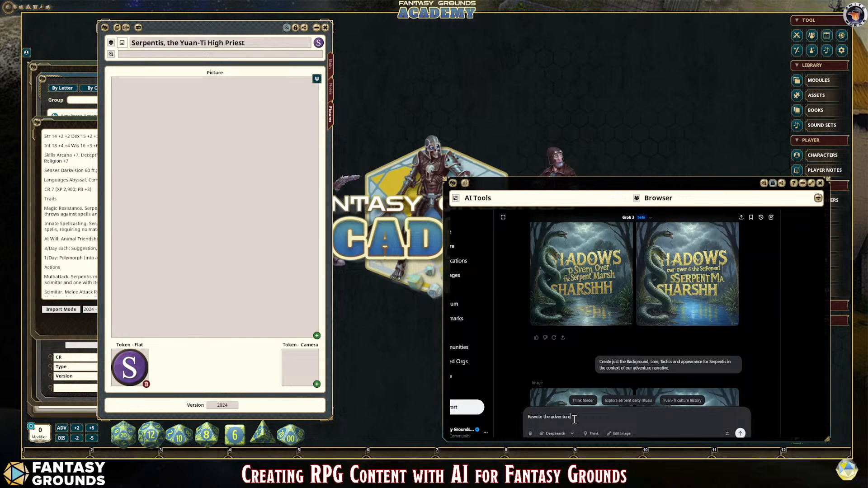
{"action": "type", "text": " with a little more descriptive text and format for"}
{"action": "type", "text": "copy and past"}
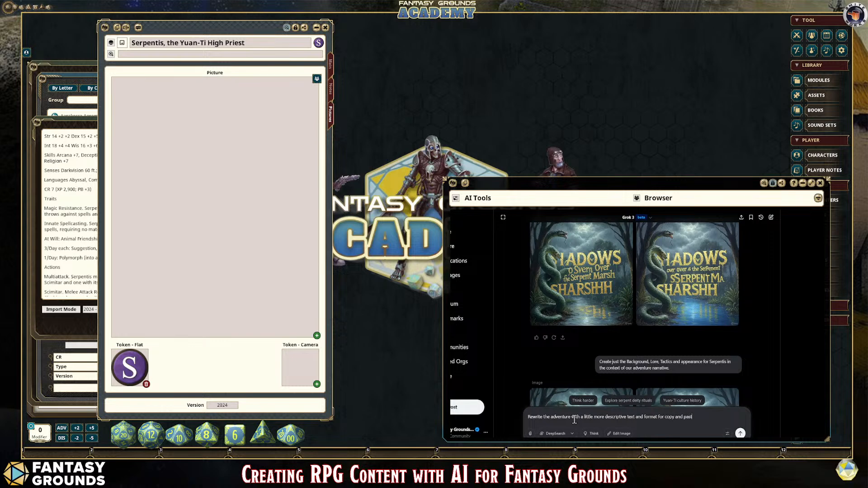
{"action": "type", "text": "e, plain tex"}
{"action": "key", "text": "BackSpace"}
{"action": "key", "text": "BackSpace"}
{"action": "key", "text": "BackSpace"}
{"action": "key", "text": "BackSpace"}
{"action": "key", "text": "BackSpace"}
{"action": "key", "text": "BackSpace"}
{"action": "key", "text": "BackSpace"}
{"action": "key", "text": "BackSpace"}
{"action": "key", "text": "BackSpace"}
{"action": "key", "text": "BackSpace"}
{"action": "key", "text": "BackSpace"}
{"action": "key", "text": "BackSpace"}
{"action": "type", "text": "e."}
{"action": "left_click", "coordinate": [740, 433]}
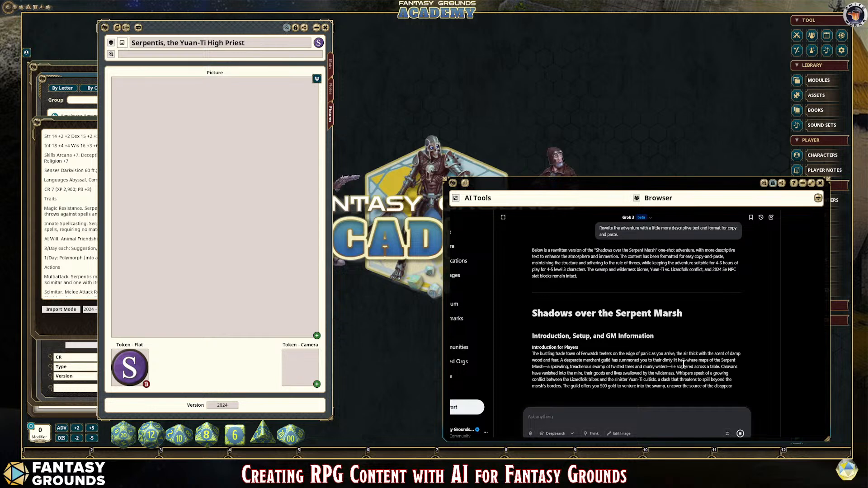
Step: Review the rewritten adventure's introduction, GM information and Act 1 chapters as Grok generates them
{"action": "scroll", "coordinate": [683, 367], "scroll_direction": "up", "scroll_amount": 3}
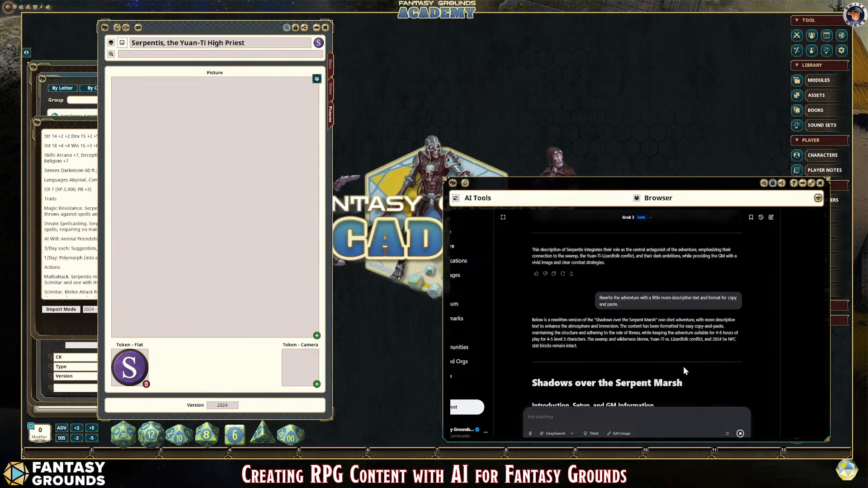
{"action": "scroll", "coordinate": [683, 371], "scroll_direction": "down", "scroll_amount": 3}
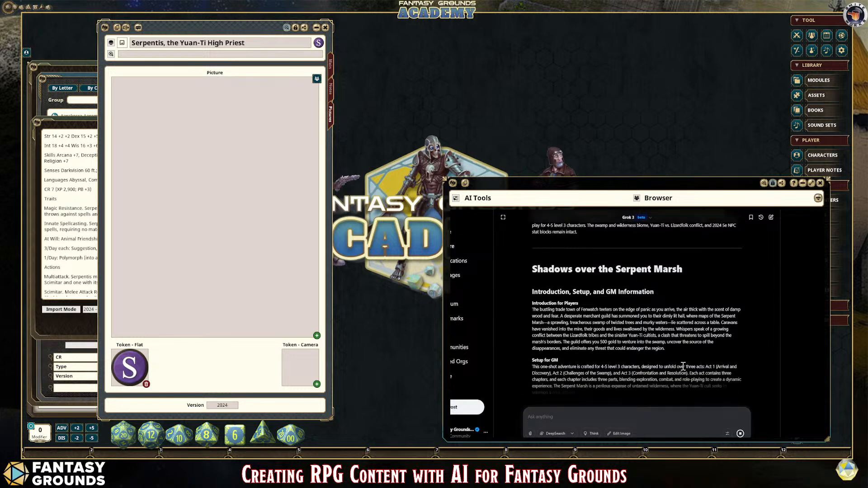
{"action": "scroll", "coordinate": [649, 341], "scroll_direction": "up", "scroll_amount": 2}
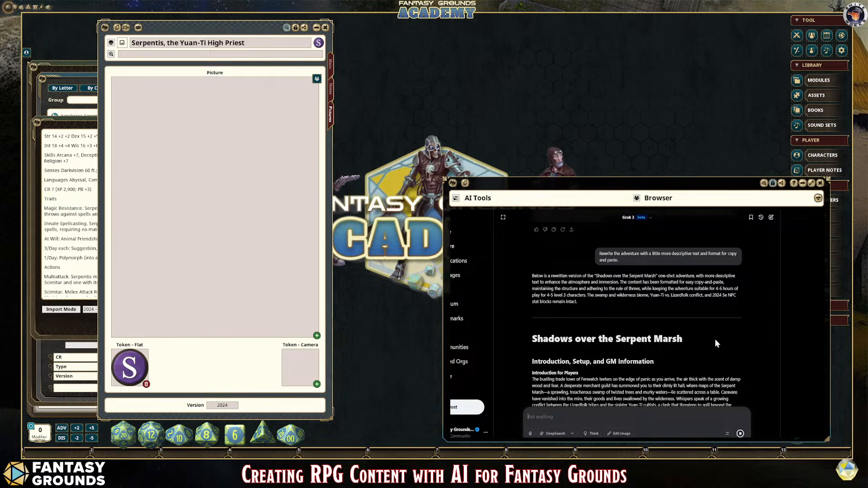
{"action": "scroll", "coordinate": [680, 348], "scroll_direction": "down", "scroll_amount": 1}
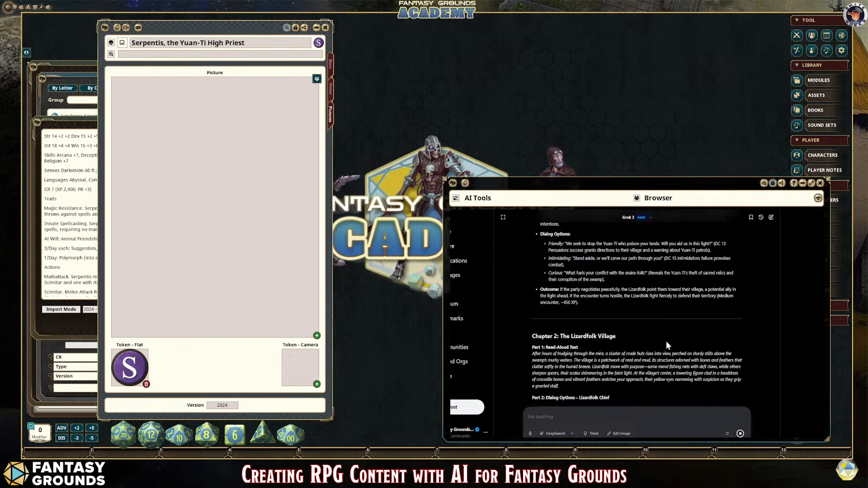
{"action": "scroll", "coordinate": [663, 342], "scroll_direction": "up", "scroll_amount": 10}
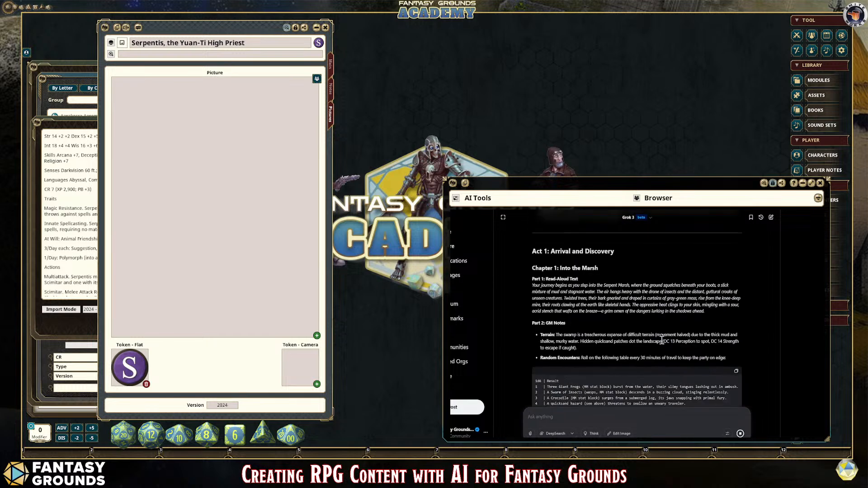
{"action": "scroll", "coordinate": [661, 341], "scroll_direction": "down", "scroll_amount": 2}
{"action": "scroll", "coordinate": [662, 342], "scroll_direction": "up", "scroll_amount": 2}
{"action": "scroll", "coordinate": [611, 304], "scroll_direction": "up", "scroll_amount": 6}
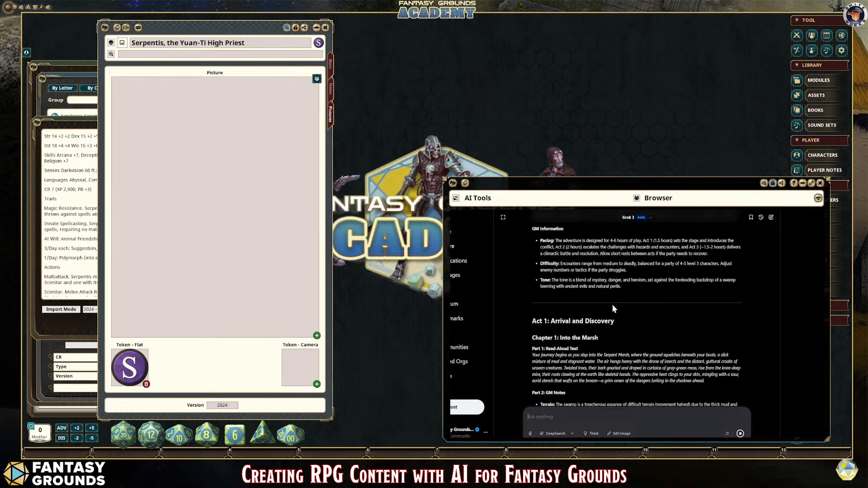
Step: Select the rewritten adventure text through the end of the Mire Stalker stat block
{"action": "left_click_drag", "start_coordinate": [532, 262], "coordinate": [619, 407]}
{"action": "left_click_drag", "start_coordinate": [701, 390], "coordinate": [700, 391]}
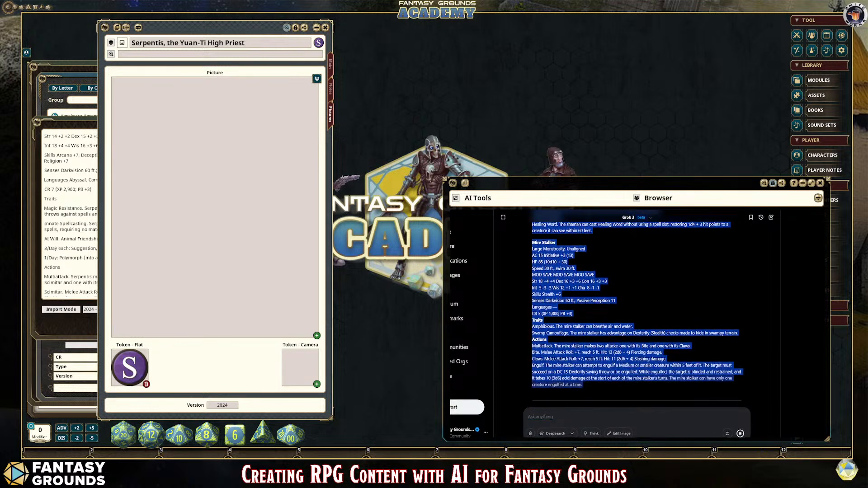
{"action": "left_click_drag", "start_coordinate": [750, 456], "coordinate": [752, 323]}
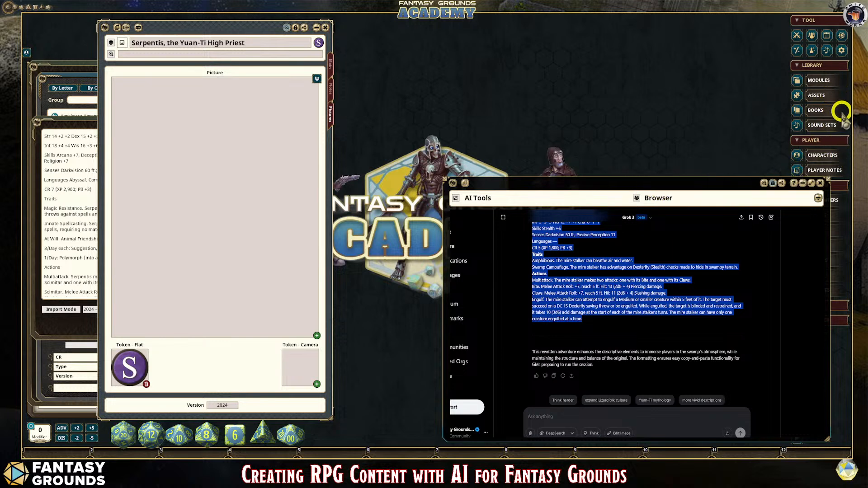
Step: Create a new player note in Fantasy Grounds and title it "Text Notes"
{"action": "left_click", "coordinate": [824, 170]}
{"action": "left_click", "coordinate": [493, 188]}
{"action": "left_click", "coordinate": [501, 309]}
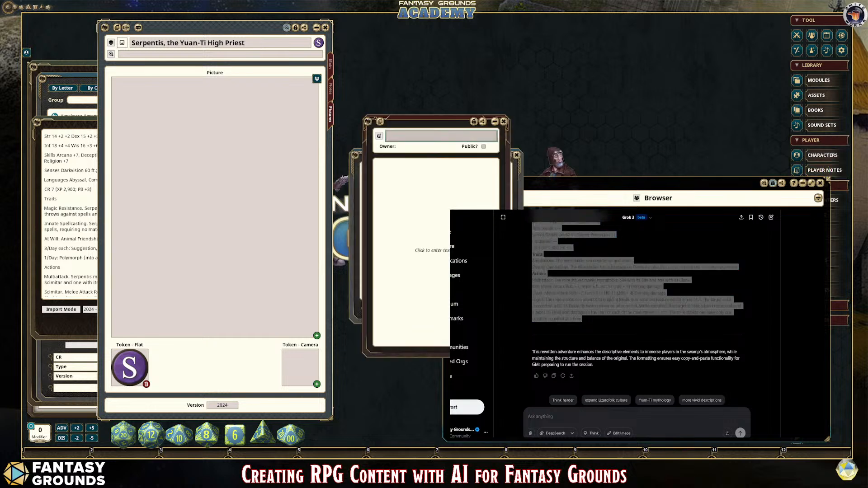
{"action": "left_click", "coordinate": [404, 141]}
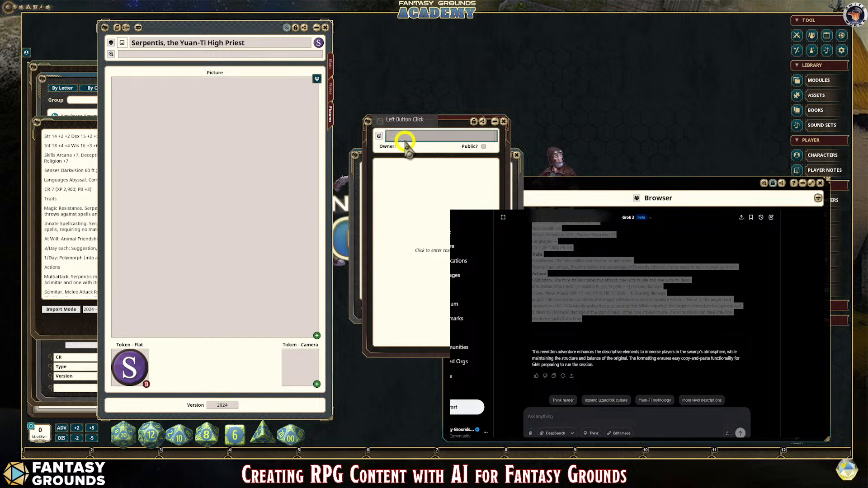
{"action": "type", "text": "Text Notes"}
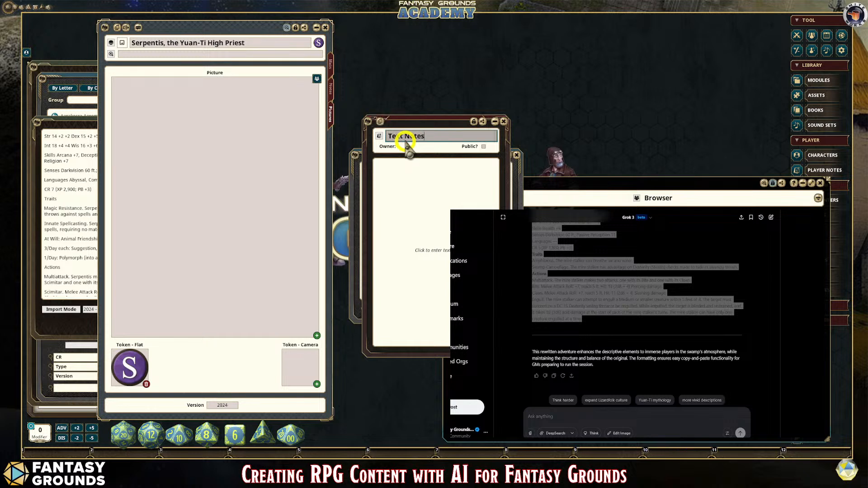
Step: Paste the copied adventure text into the Text Notes body, widen the note window and check the pasted chapters
{"action": "left_click", "coordinate": [408, 178]}
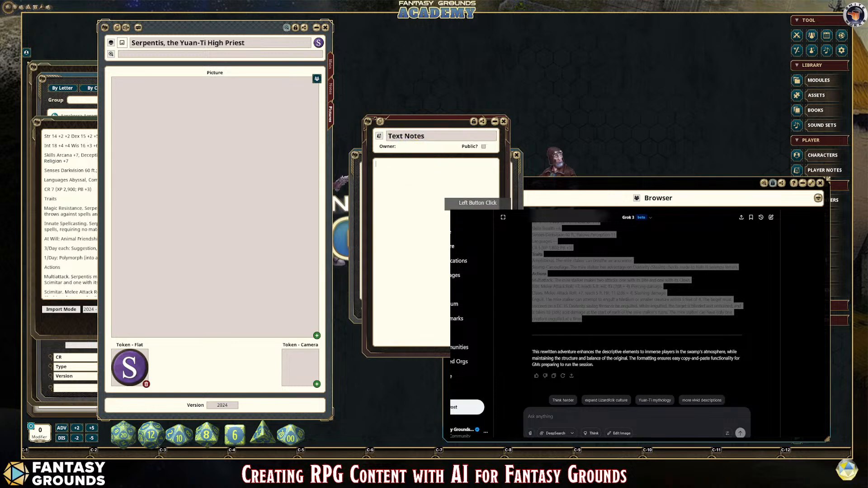
{"action": "key", "text": "ctrl+v"}
{"action": "left_click_drag", "start_coordinate": [508, 354], "coordinate": [681, 396]}
{"action": "scroll", "coordinate": [588, 289], "scroll_direction": "down", "scroll_amount": 8}
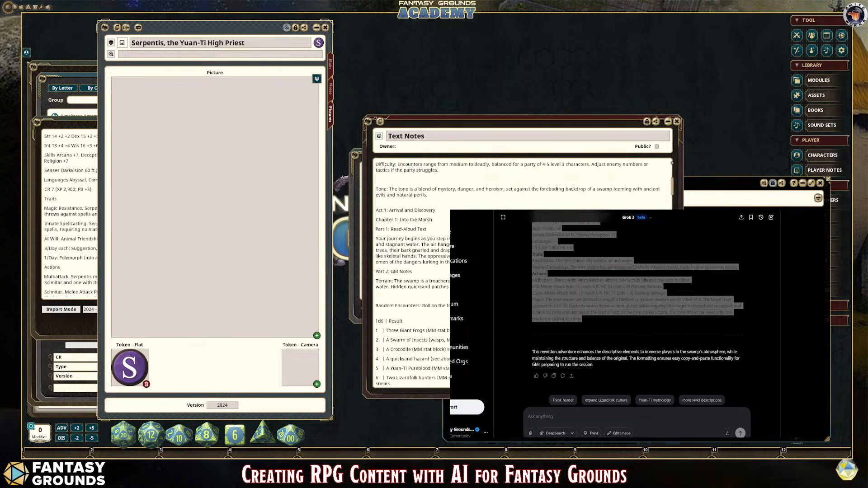
{"action": "scroll", "coordinate": [520, 271], "scroll_direction": "down", "scroll_amount": 4}
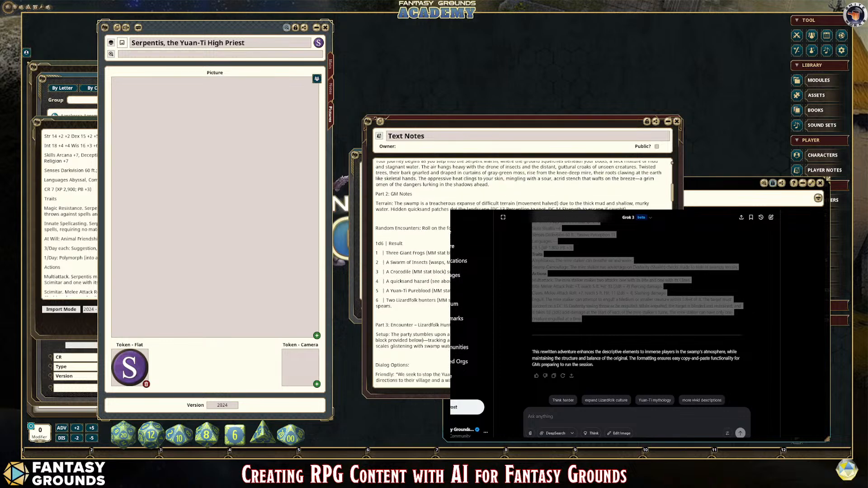
{"action": "scroll", "coordinate": [522, 271], "scroll_direction": "down", "scroll_amount": 9}
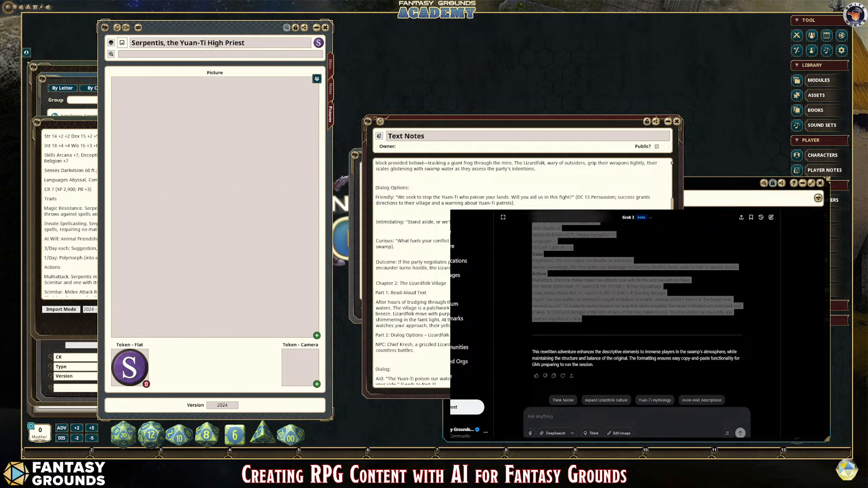
Step: Switch to the browser and bring up the NotebookLM home page with its list of notebooks
{"action": "key", "text": "alt+Tab"}
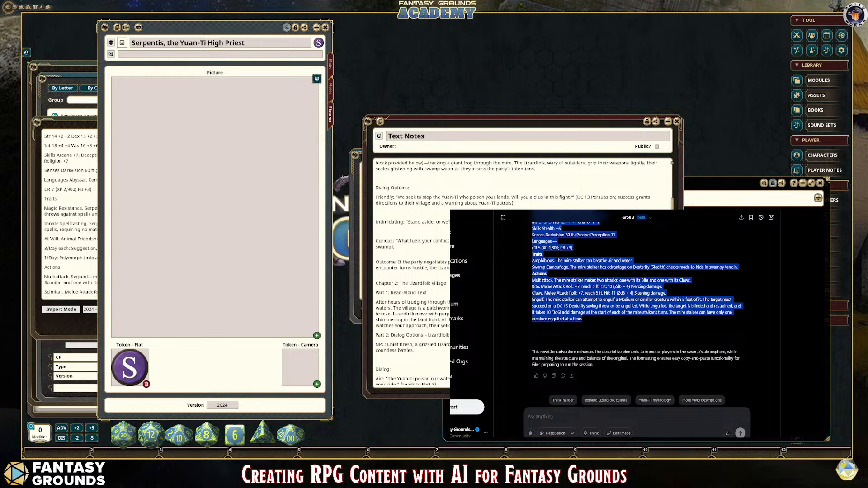
{"action": "key", "text": "ctrl+Tab"}
{"action": "scroll", "coordinate": [624, 293], "scroll_direction": "down", "scroll_amount": 3}
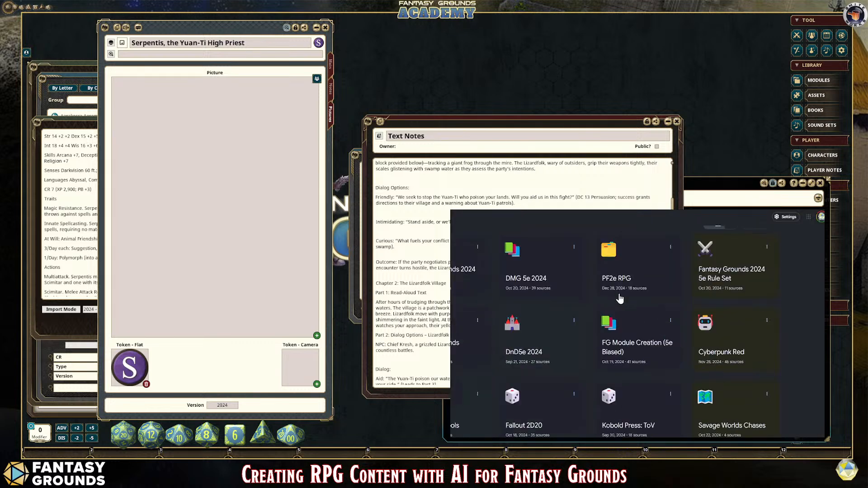
{"action": "scroll", "coordinate": [620, 299], "scroll_direction": "up", "scroll_amount": 3}
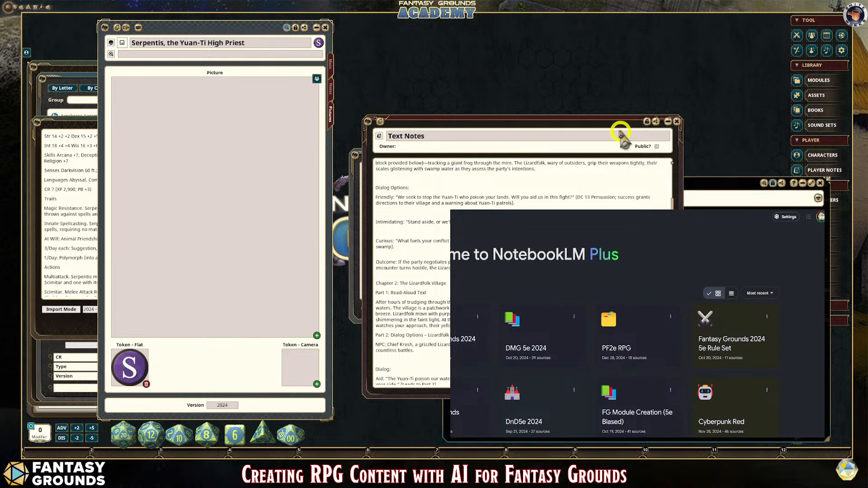
Step: Minimize the Text Notes window and close the Player Notes list to clear space around the browser
{"action": "left_click", "coordinate": [666, 121]}
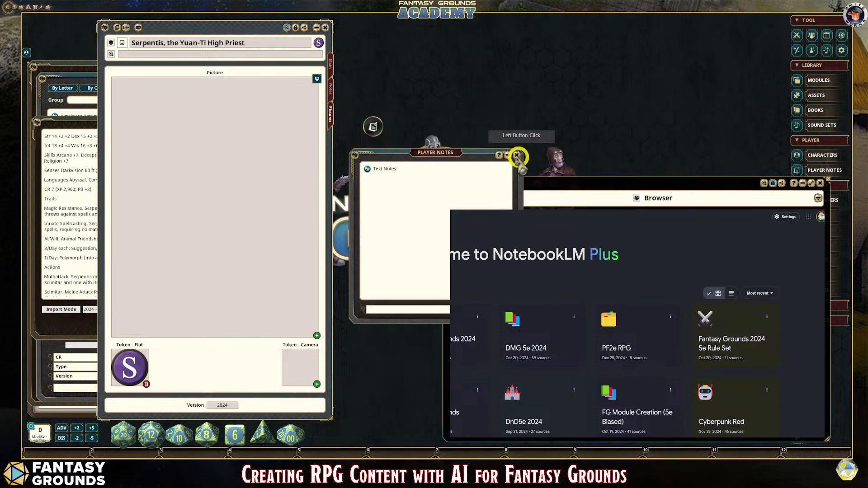
{"action": "left_click_drag", "start_coordinate": [464, 159], "coordinate": [230, 159]}
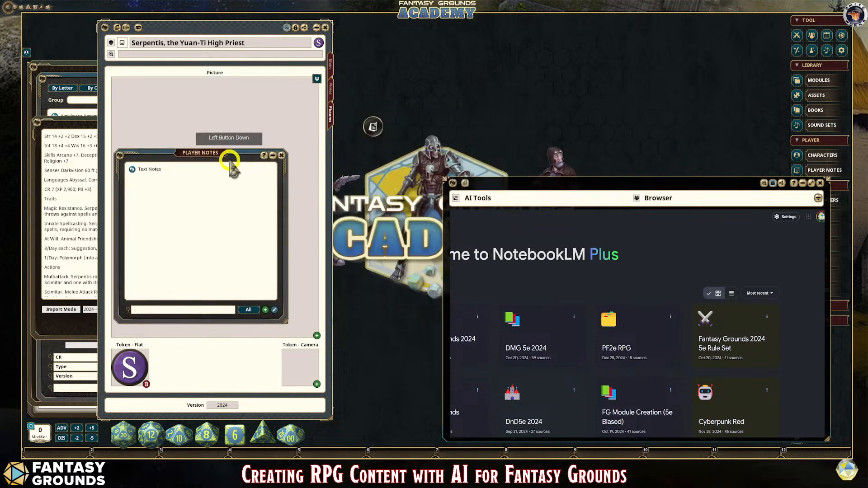
{"action": "left_click", "coordinate": [281, 155]}
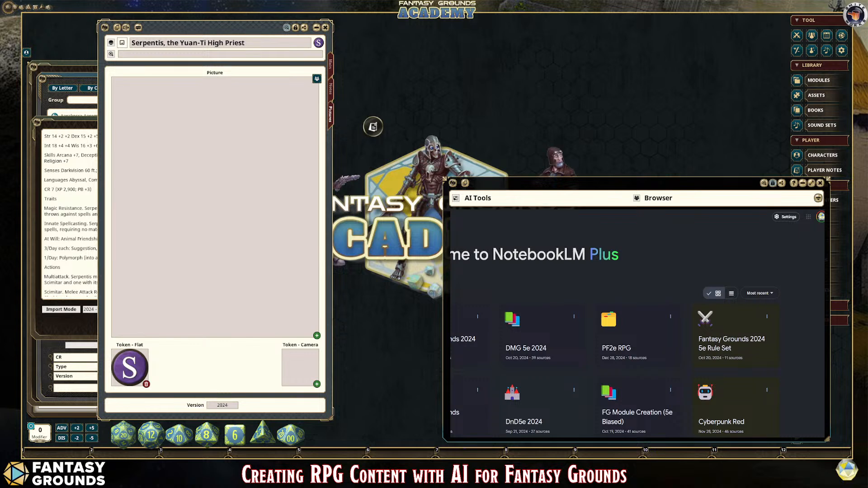
Step: Create a new notebook in NotebookLM for the adventure
{"action": "scroll", "coordinate": [632, 339], "scroll_direction": "down", "scroll_amount": 1}
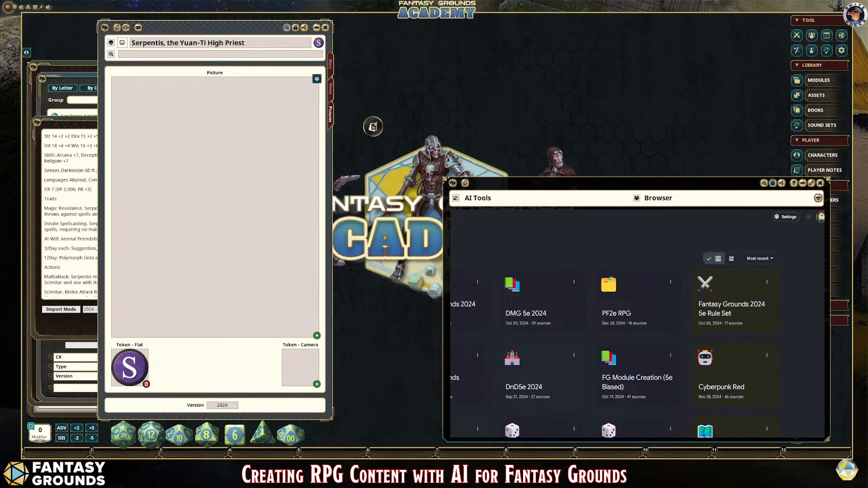
{"action": "scroll", "coordinate": [633, 339], "scroll_direction": "up", "scroll_amount": 1}
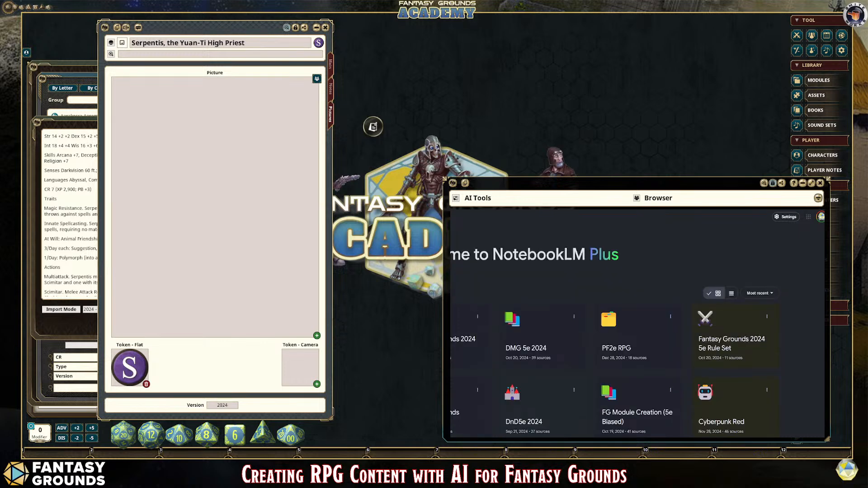
{"action": "left_click", "coordinate": [427, 293]}
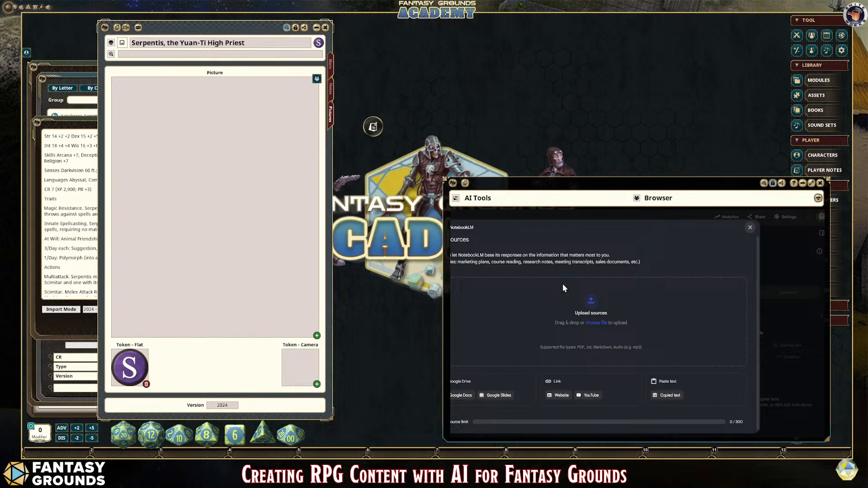
Step: Add the rewritten adventure to the new notebook as a copied-text source
{"action": "left_click", "coordinate": [668, 395]}
{"action": "left_click", "coordinate": [528, 323]}
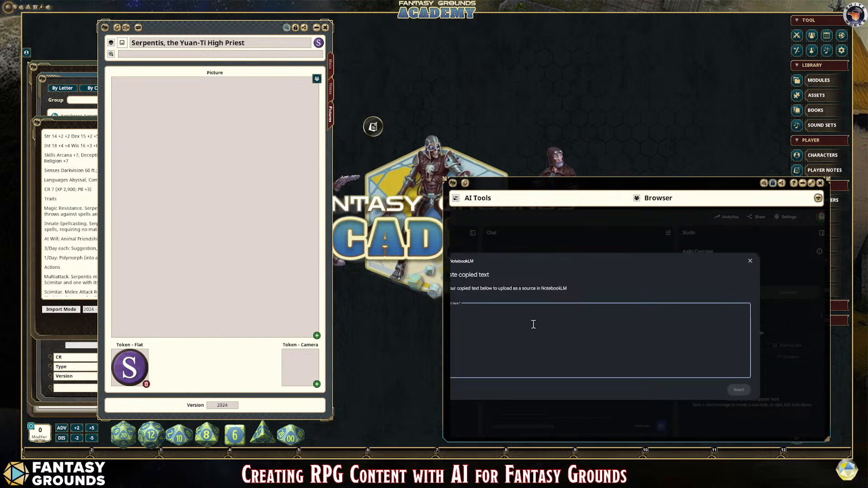
{"action": "key", "text": "ctrl+v"}
{"action": "scroll", "coordinate": [599, 350], "scroll_direction": "up", "scroll_amount": 10}
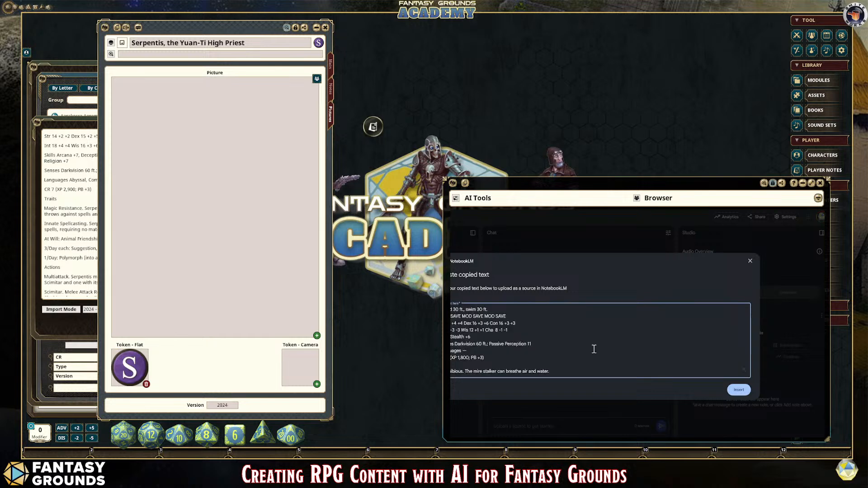
{"action": "scroll", "coordinate": [594, 347], "scroll_direction": "up", "scroll_amount": 10}
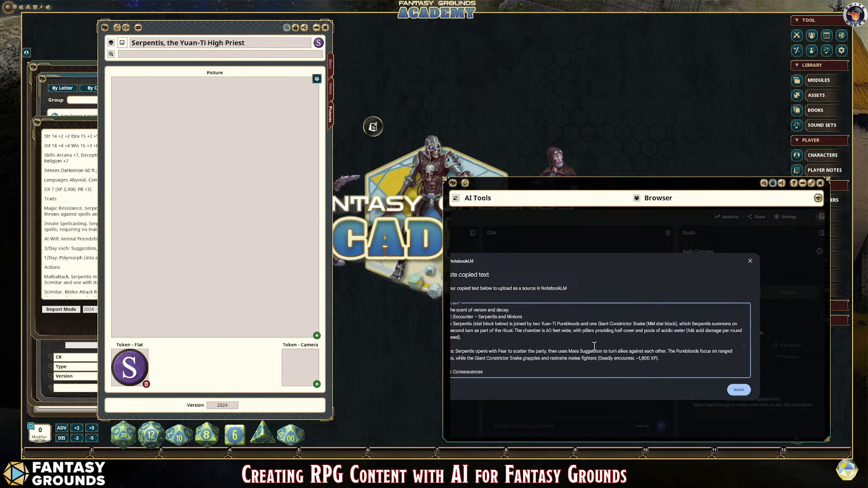
{"action": "scroll", "coordinate": [595, 344], "scroll_direction": "up", "scroll_amount": 3}
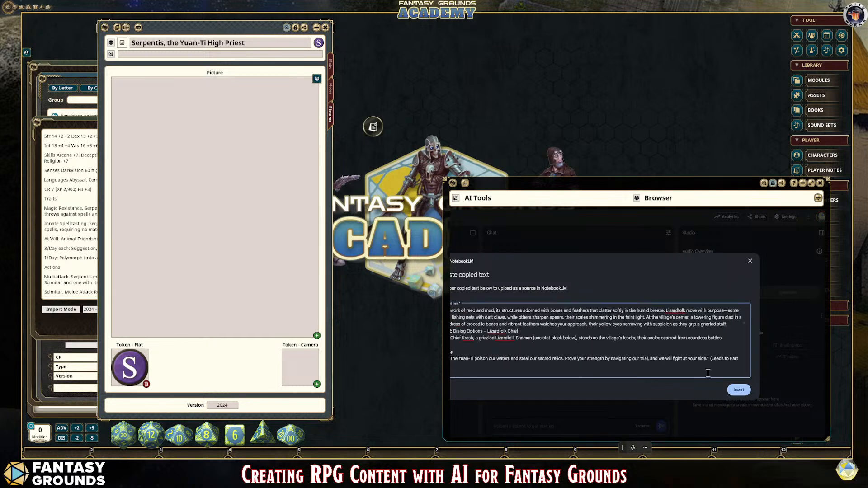
{"action": "left_click", "coordinate": [738, 389]}
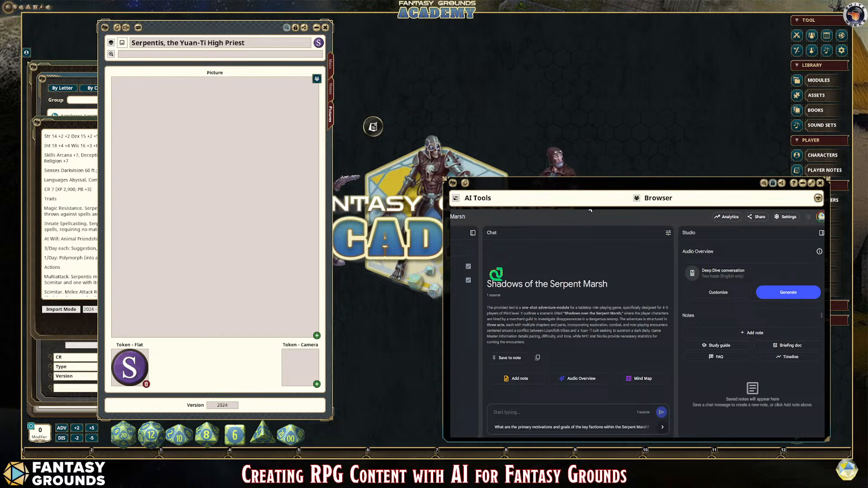
Step: Search Google for "yuan ti 5e" in a new browser tab
{"action": "key", "text": "ctrl+t"}
{"action": "left_click", "coordinate": [541, 302]}
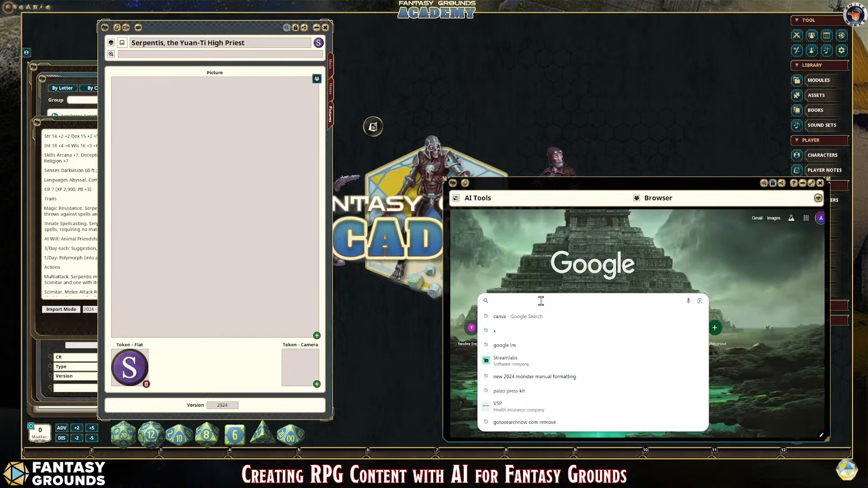
{"action": "type", "text": "Yuan Ti"}
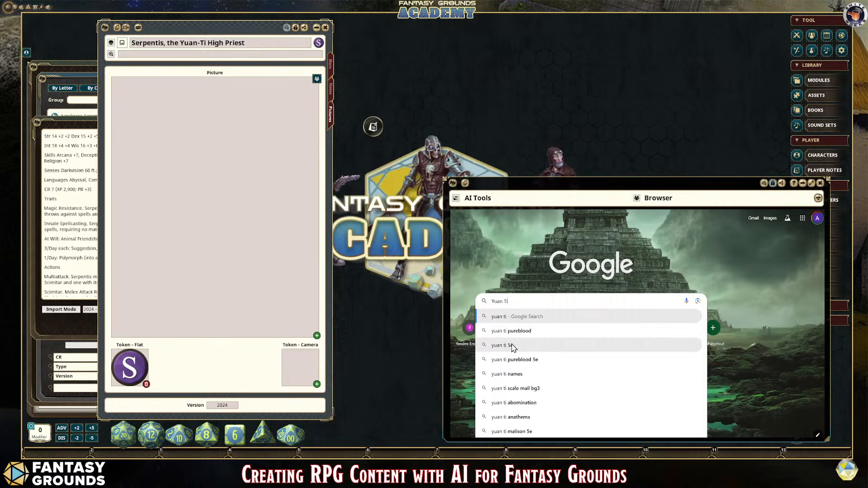
{"action": "left_click", "coordinate": [622, 343]}
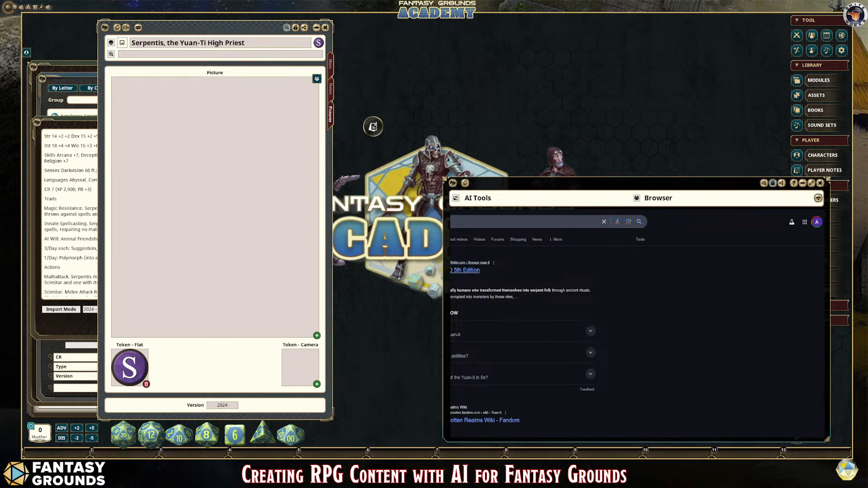
Step: Open the D&D 5th Edition community wiki's Yuan Ti page and read through its lineage traits
{"action": "scroll", "coordinate": [520, 345], "scroll_direction": "down", "scroll_amount": 1}
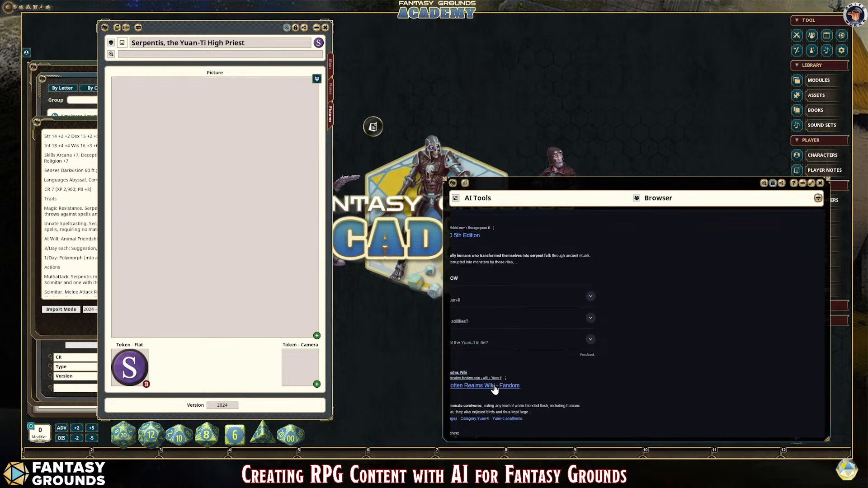
{"action": "scroll", "coordinate": [540, 402], "scroll_direction": "up", "scroll_amount": 1}
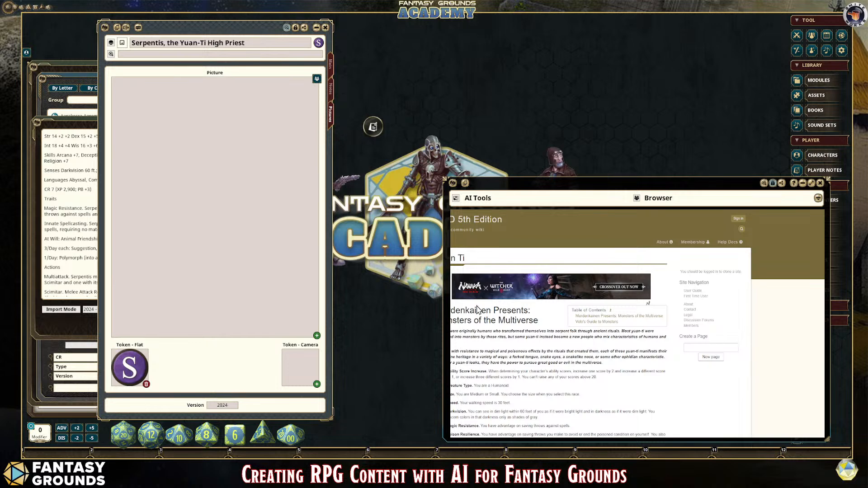
{"action": "scroll", "coordinate": [602, 347], "scroll_direction": "down", "scroll_amount": 5}
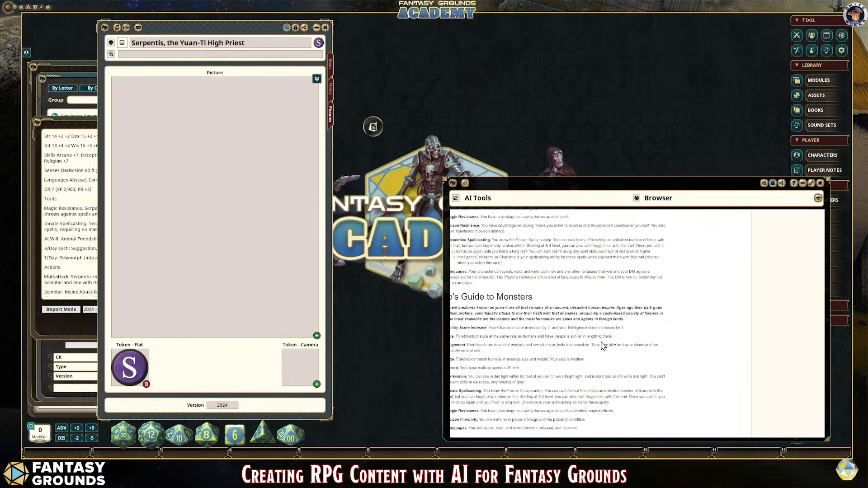
{"action": "scroll", "coordinate": [602, 346], "scroll_direction": "down", "scroll_amount": 5}
{"action": "scroll", "coordinate": [601, 344], "scroll_direction": "up", "scroll_amount": 15}
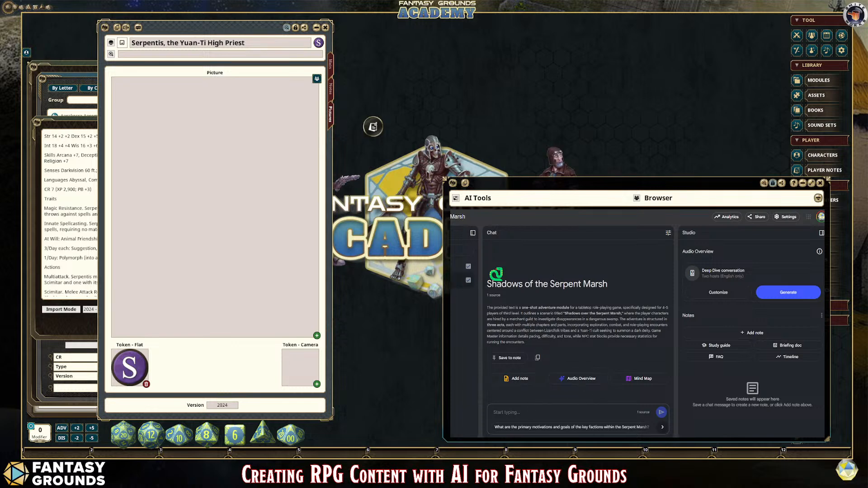
Step: Add the D&D 5th Edition wiki's Yuan Ti page to the notebook as a website source
{"action": "left_click", "coordinate": [461, 250]}
{"action": "left_click", "coordinate": [567, 397]}
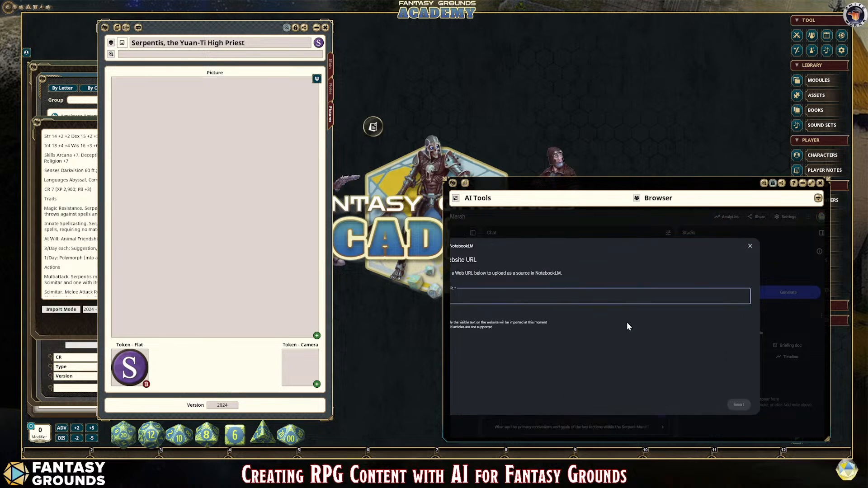
{"action": "key", "text": "ctrl+v"}
{"action": "left_click", "coordinate": [739, 405]}
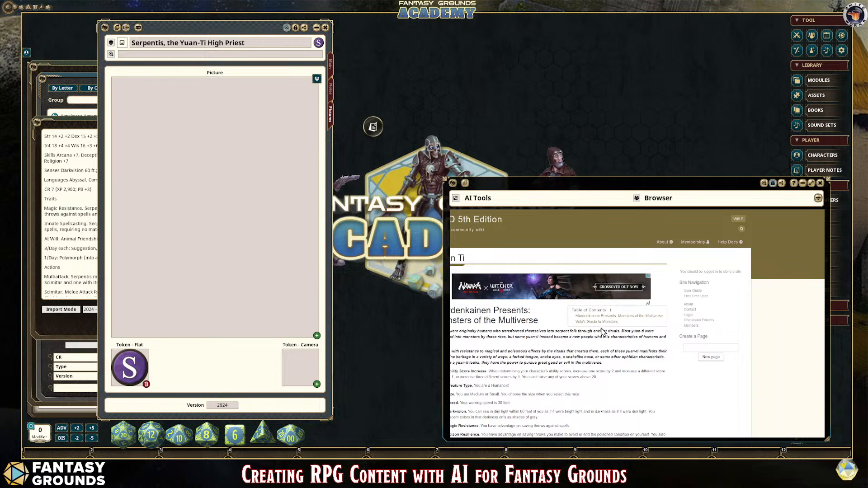
Step: Go back to the Yuan Ti search results and open the Forgotten Realms Wiki page on Fandom
{"action": "scroll", "coordinate": [603, 333], "scroll_direction": "down", "scroll_amount": 3}
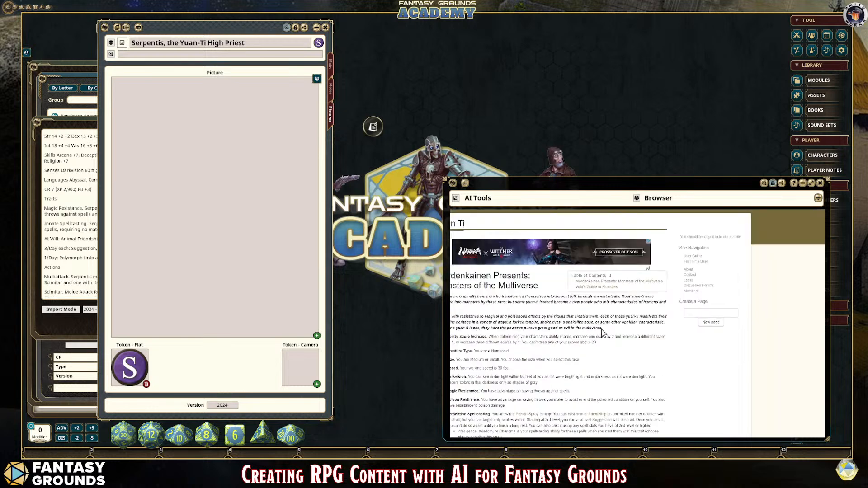
{"action": "scroll", "coordinate": [602, 333], "scroll_direction": "up", "scroll_amount": 3}
{"action": "key", "text": "alt+Left"}
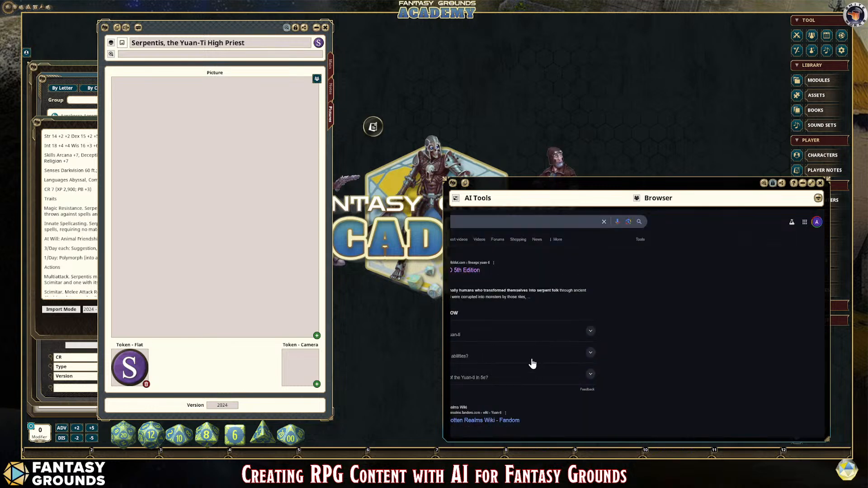
{"action": "scroll", "coordinate": [532, 363], "scroll_direction": "down", "scroll_amount": 2}
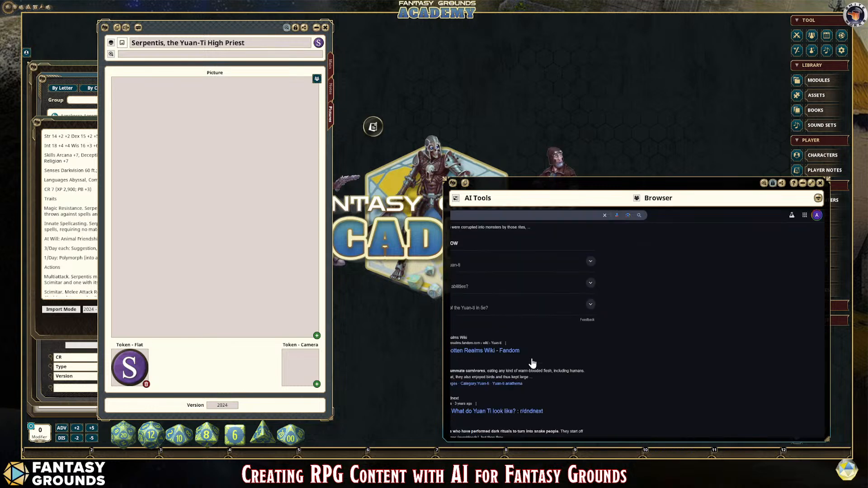
{"action": "left_click", "coordinate": [473, 350]}
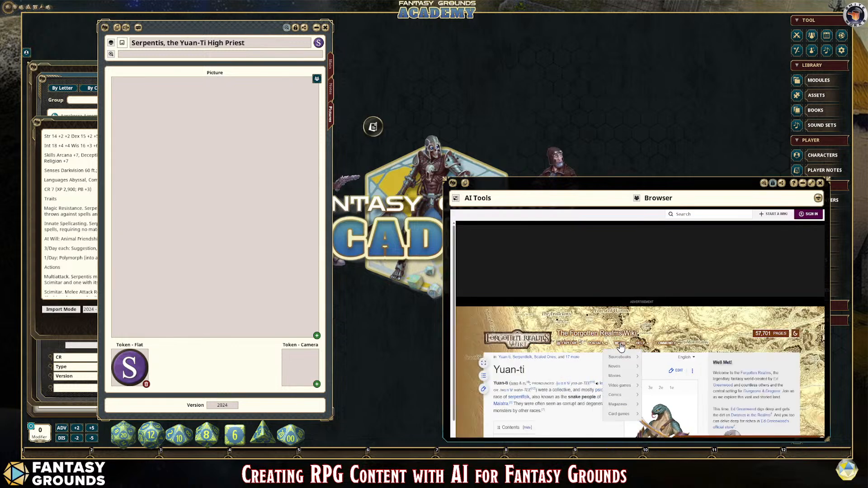
Step: View the wiki's yuan-ti illustration enlarged and return to the Serpent Marsh notebook in NotebookLM
{"action": "scroll", "coordinate": [670, 324], "scroll_direction": "down", "scroll_amount": 1}
{"action": "scroll", "coordinate": [673, 376], "scroll_direction": "down", "scroll_amount": 2}
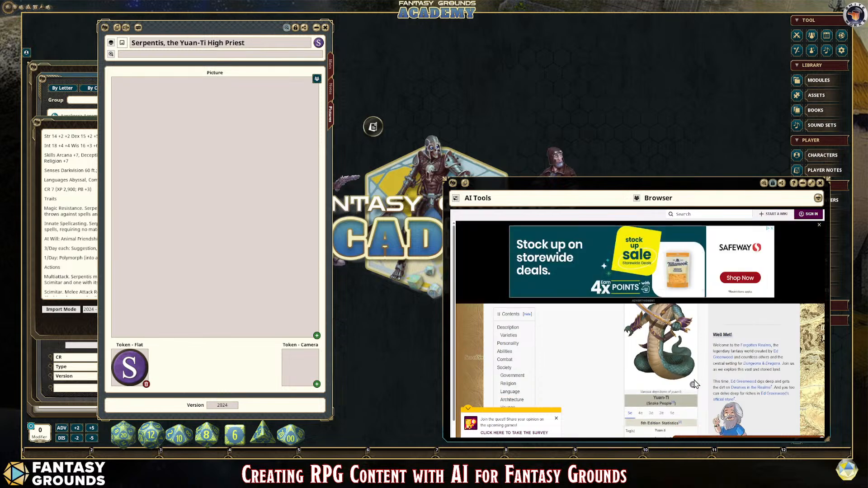
{"action": "left_click", "coordinate": [654, 356]}
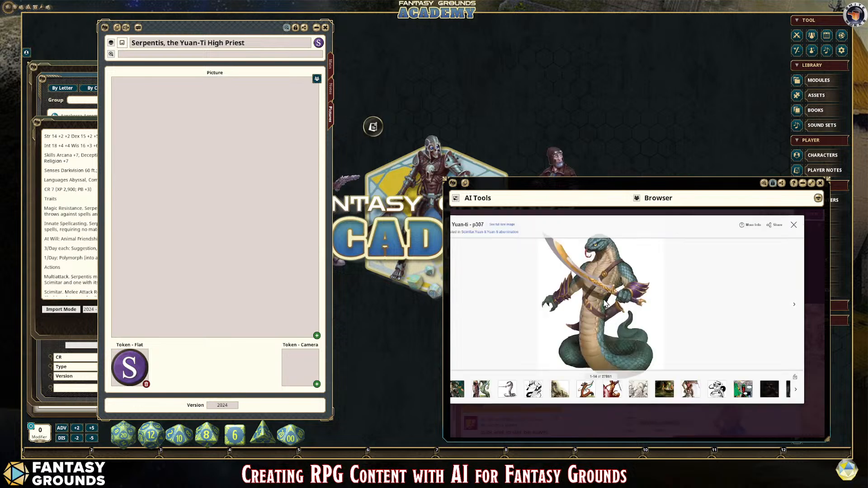
{"action": "left_click", "coordinate": [520, 210]}
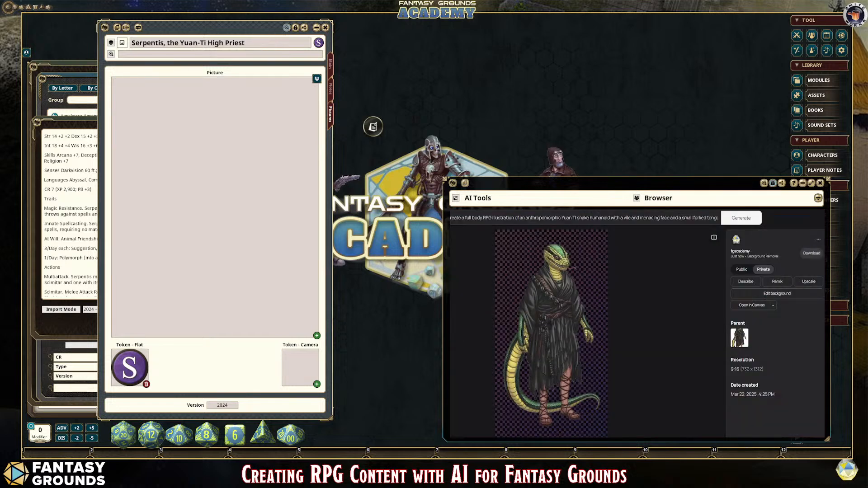
{"action": "key", "text": "ctrl+Tab"}
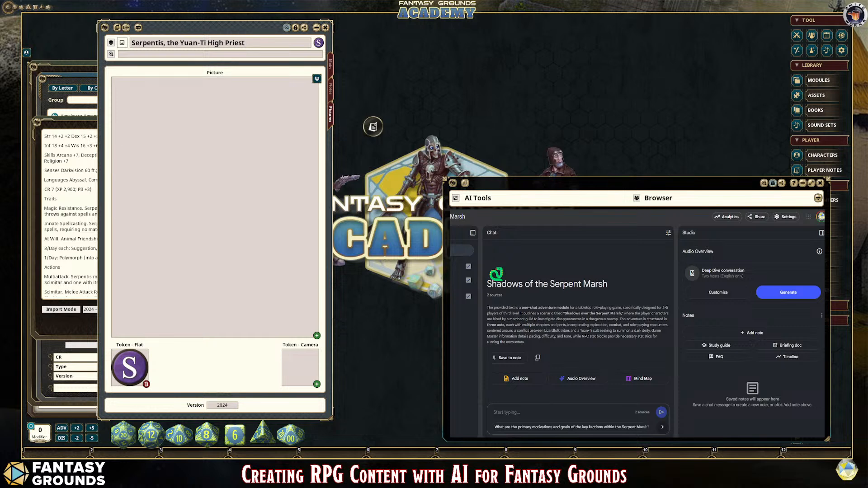
Step: Close the enlarged yuan-ti illustration and add the Forgotten Realms Wiki's Yuan-Ti page to the NotebookLM notebook as a website source
{"action": "key", "text": "ctrl+Tab"}
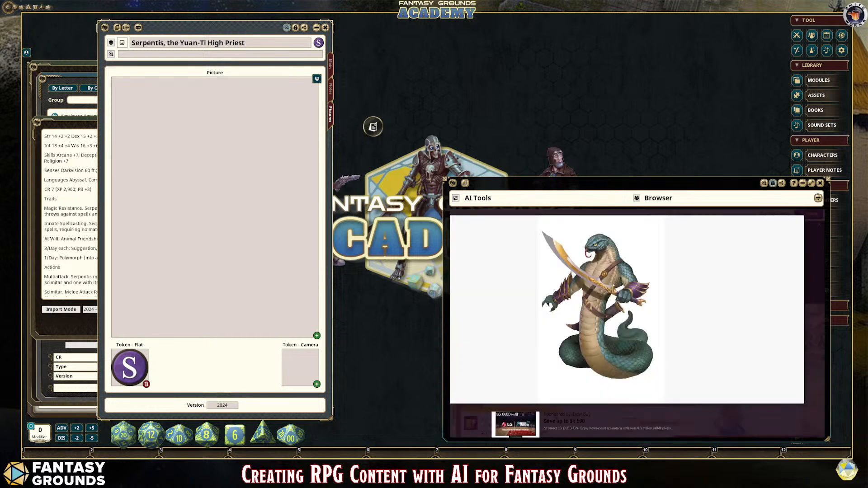
{"action": "key", "text": "Escape"}
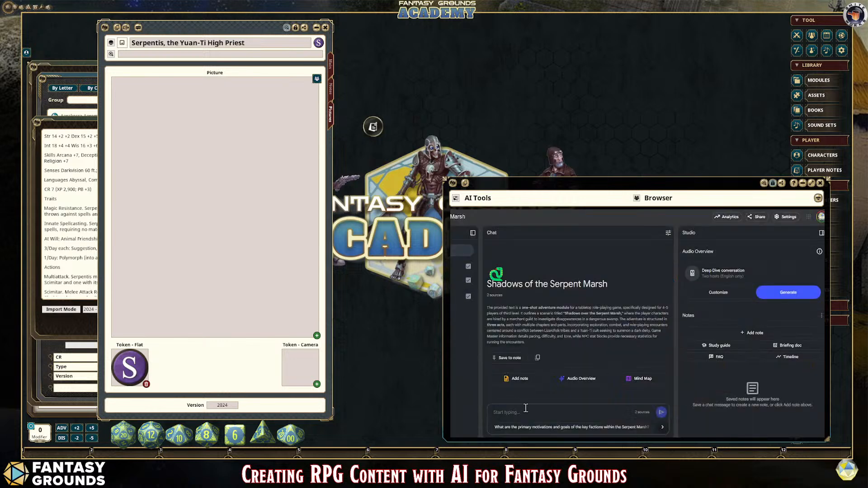
{"action": "left_click", "coordinate": [462, 251]}
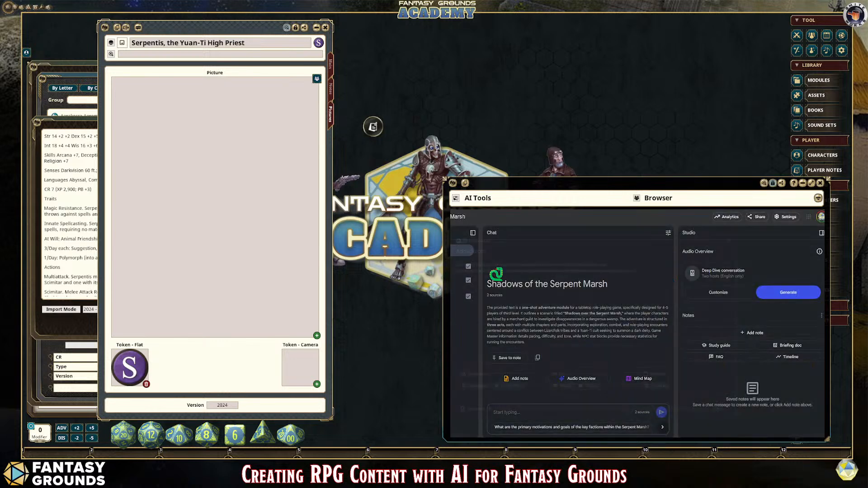
{"action": "left_click", "coordinate": [562, 395]}
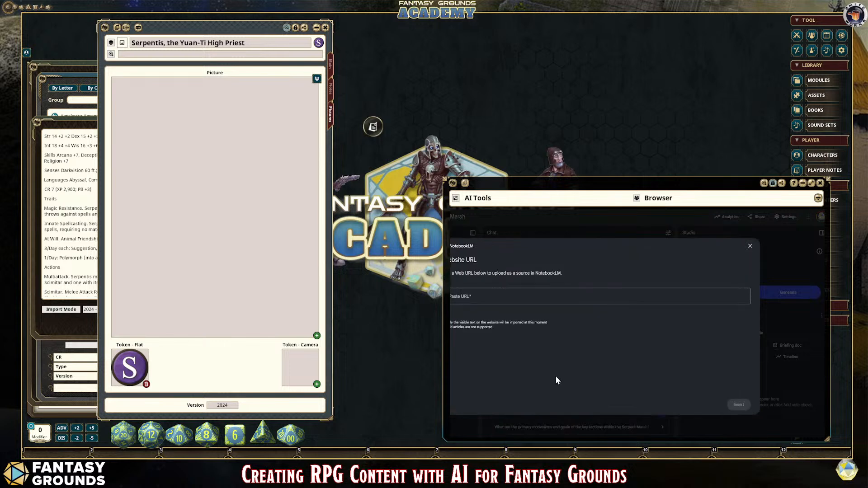
{"action": "left_click", "coordinate": [479, 299]}
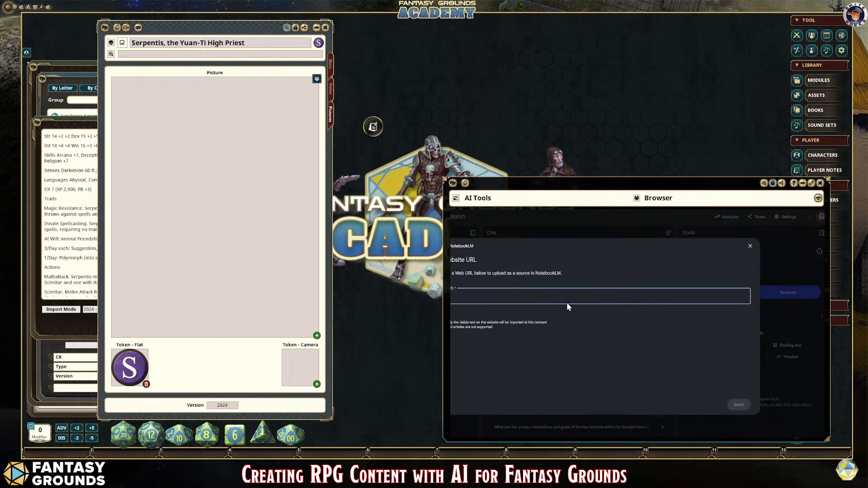
{"action": "type", "text": "https://forgottenrealms.fandom.com/wiki/Yuan-ti"}
{"action": "left_click", "coordinate": [738, 404]}
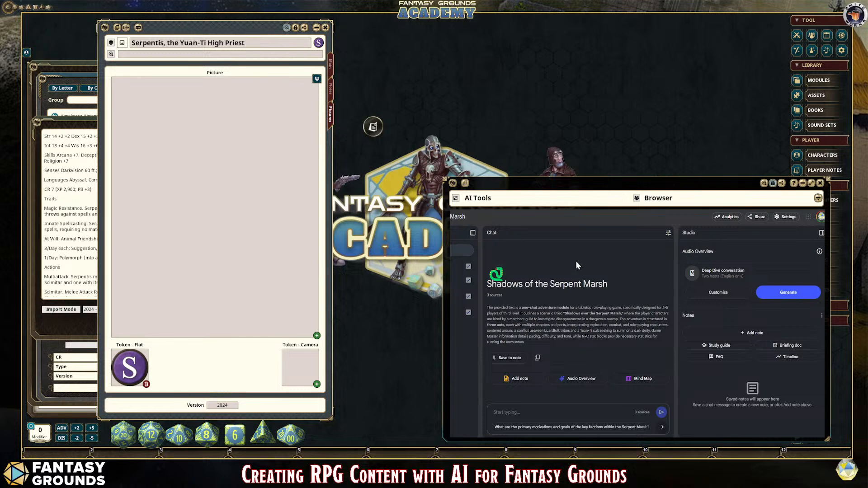
Step: Switch to the Grok chat, turn on image editing and clear the mistakenly pasted text from the prompt
{"action": "left_click", "coordinate": [620, 199]}
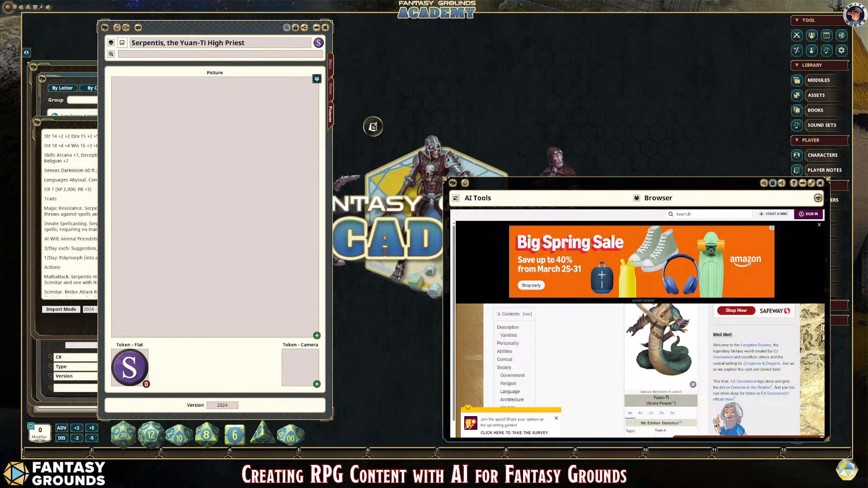
{"action": "left_click", "coordinate": [511, 199]}
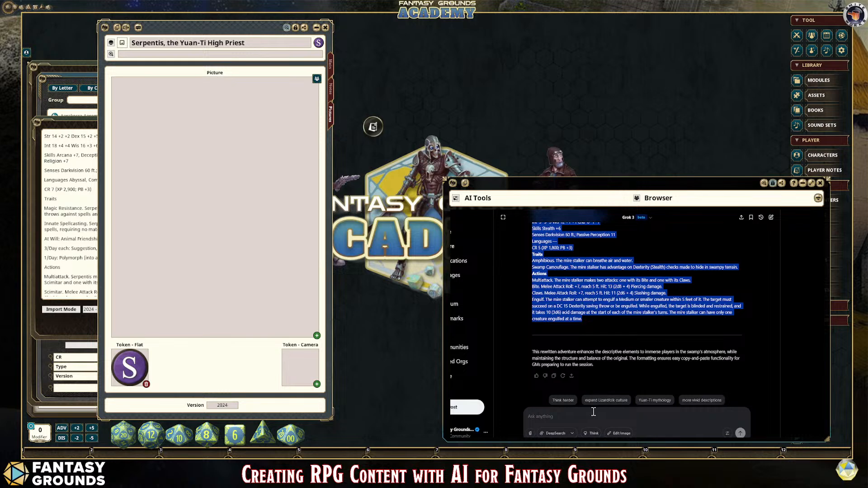
{"action": "left_click", "coordinate": [617, 434]}
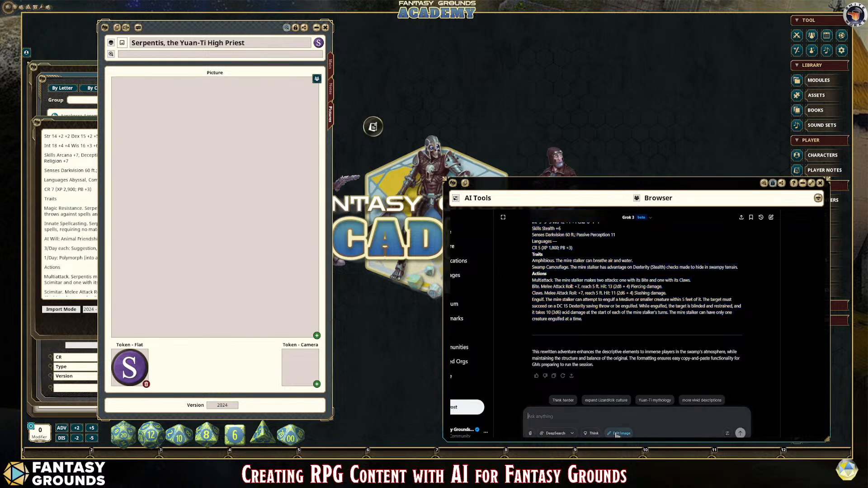
{"action": "type", "text": "https://forgottenrealms.fandom.com/wiki/Yuan-ti"}
{"action": "left_click_drag", "start_coordinate": [624, 417], "coordinate": [529, 416]}
{"action": "key", "text": "Delete"}
Step: Copy the enlarged yuan-ti illustration from the Forgotten Realms Wiki and attach it to the Grok prompt
{"action": "key", "text": "ctrl+Tab"}
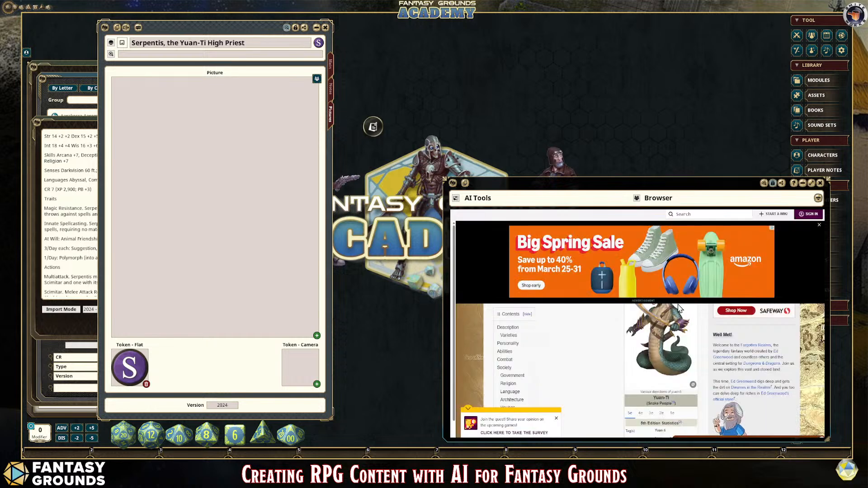
{"action": "left_click", "coordinate": [662, 330]}
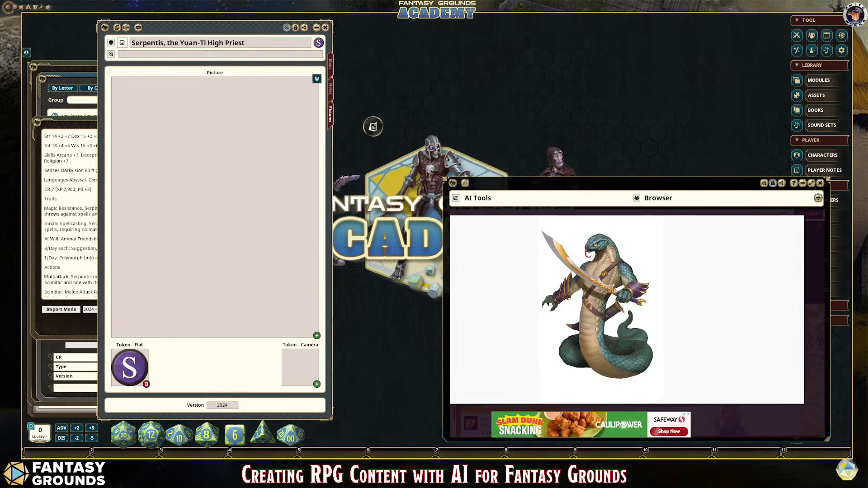
{"action": "key", "text": "ctrl+Tab"}
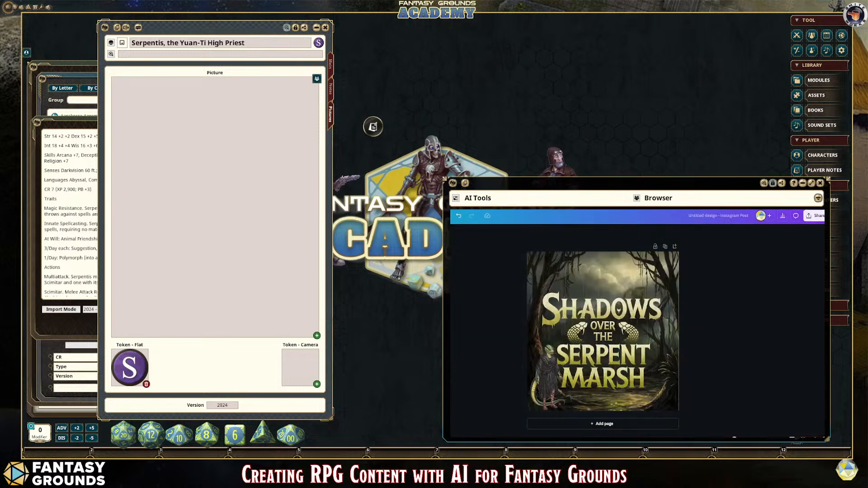
{"action": "key", "text": "ctrl+Tab"}
{"action": "key", "text": "ctrl+Tab"}
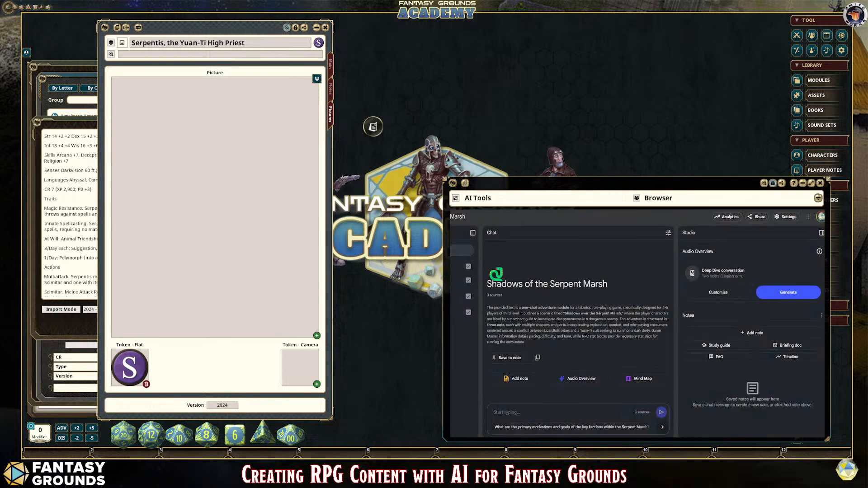
{"action": "key", "text": "ctrl+Tab"}
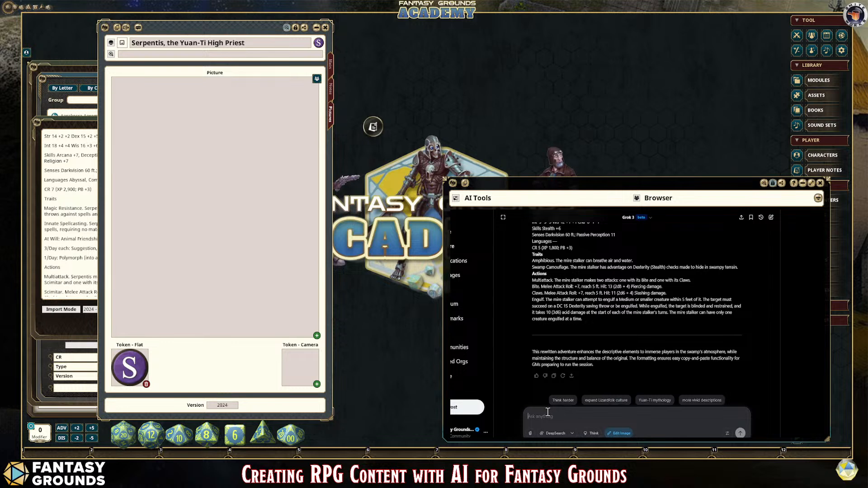
{"action": "key", "text": "ctrl+v"}
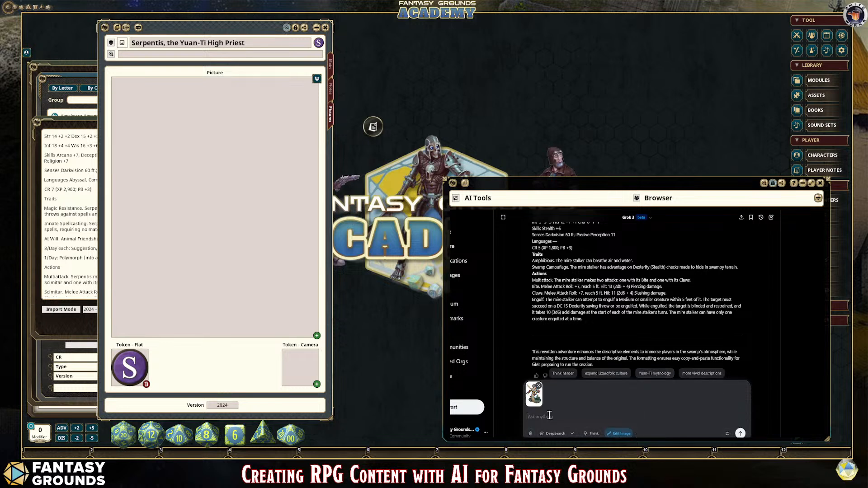
Step: Ask Grok to "Create an evil priestess version with a snake staff." and review the generated images
{"action": "type", "text": "Create an evil priestess version. with a snake staff."}
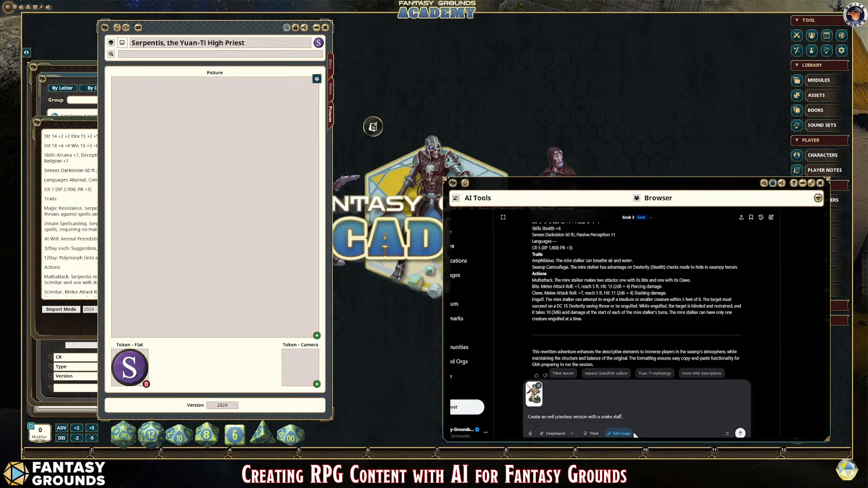
{"action": "left_click", "coordinate": [740, 433]}
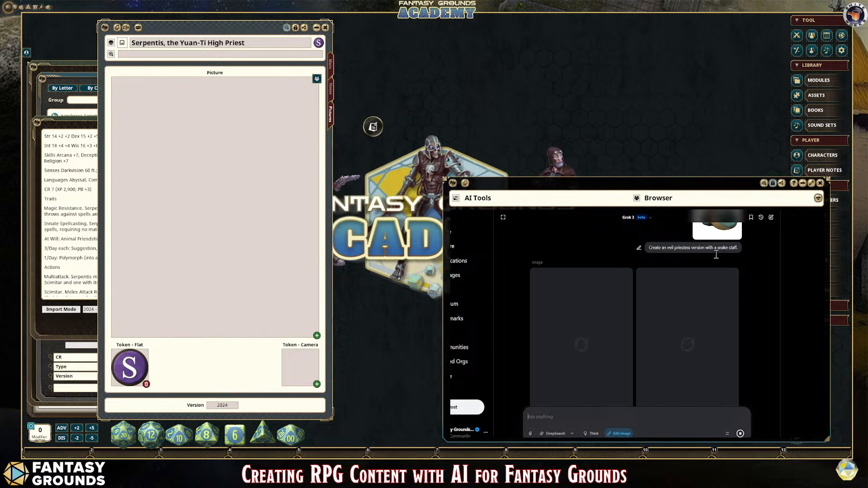
{"action": "scroll", "coordinate": [747, 359], "scroll_direction": "up", "scroll_amount": 1}
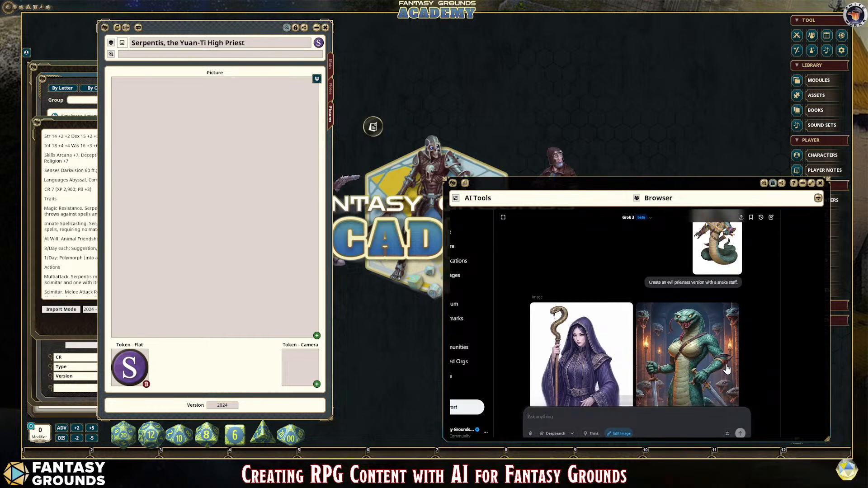
{"action": "scroll", "coordinate": [726, 366], "scroll_direction": "up", "scroll_amount": 3}
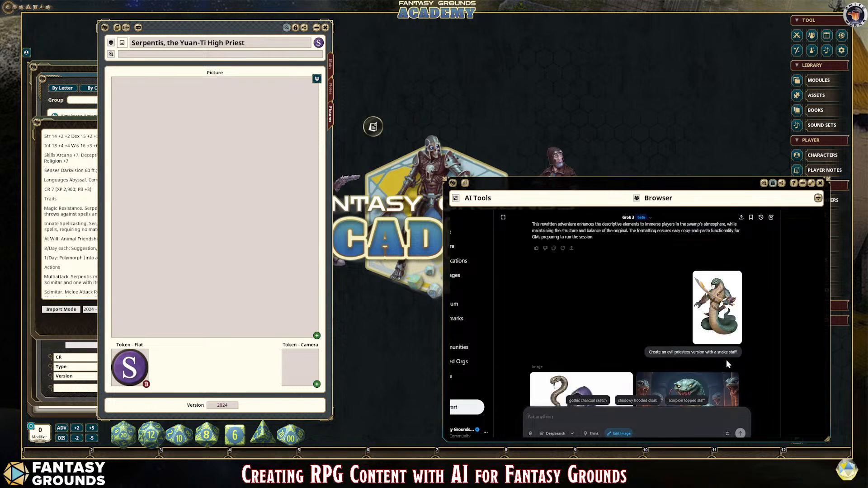
{"action": "scroll", "coordinate": [709, 327], "scroll_direction": "down", "scroll_amount": 2}
{"action": "scroll", "coordinate": [710, 327], "scroll_direction": "down", "scroll_amount": 2}
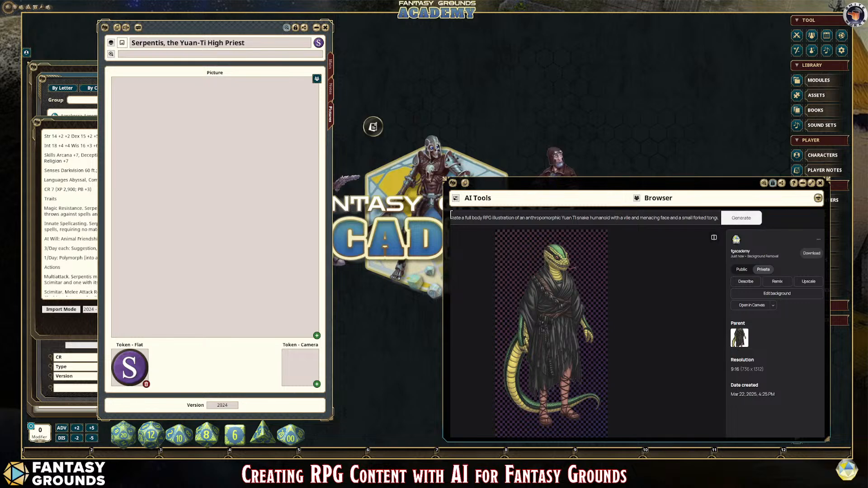
Step: Switch to Ideogram, clear the old prompt and paste the yuan-ti illustration as the reference image
{"action": "left_click", "coordinate": [545, 222]}
{"action": "key", "text": "ctrl+a"}
{"action": "key", "text": "BackSpace"}
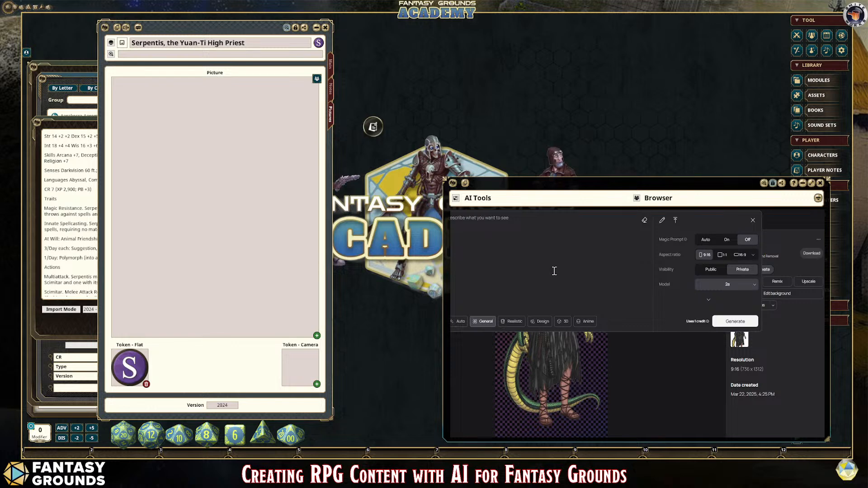
{"action": "key", "text": "ctrl+v"}
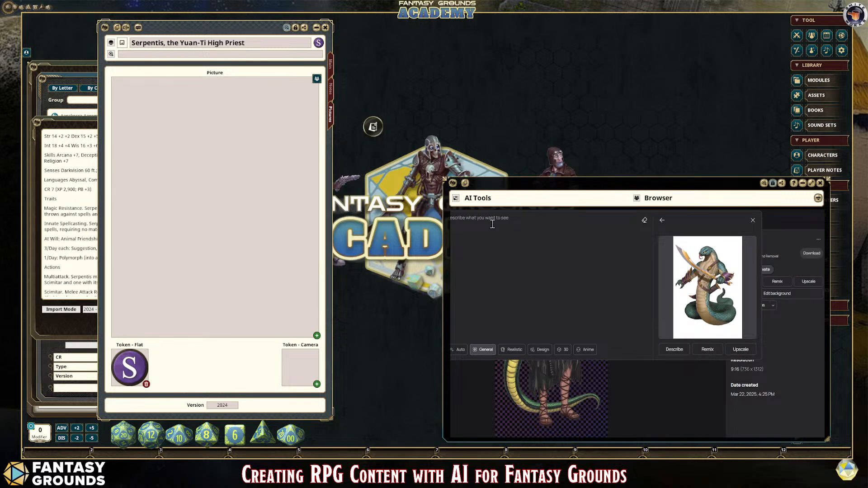
Step: Write the prompt "An evil anthropomorphic serpent humanoid priestess with a snake staff" and correct its misspelled words
{"action": "type", "text": "re"}
{"action": "key", "text": "BackSpace"}
{"action": "key", "text": "BackSpace"}
{"action": "key", "text": "BackSpace"}
{"action": "type", "text": "A"}
{"action": "key", "text": "BackSpace"}
{"action": "type", "text": "A"}
{"action": "type", "text": "emnt humanoid presiestess with a snake staff"}
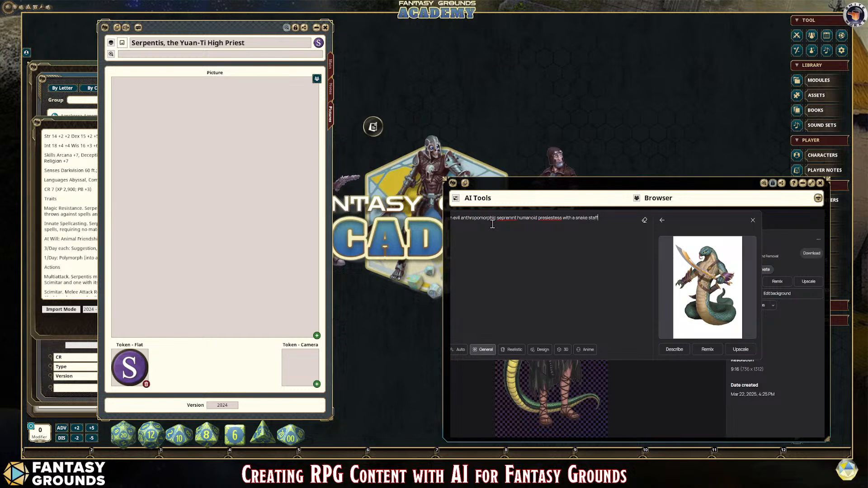
{"action": "type", "text": "."}
{"action": "double_click", "coordinate": [547, 219]}
{"action": "type", "text": "priestessserpent"}
{"action": "left_click", "coordinate": [604, 220]}
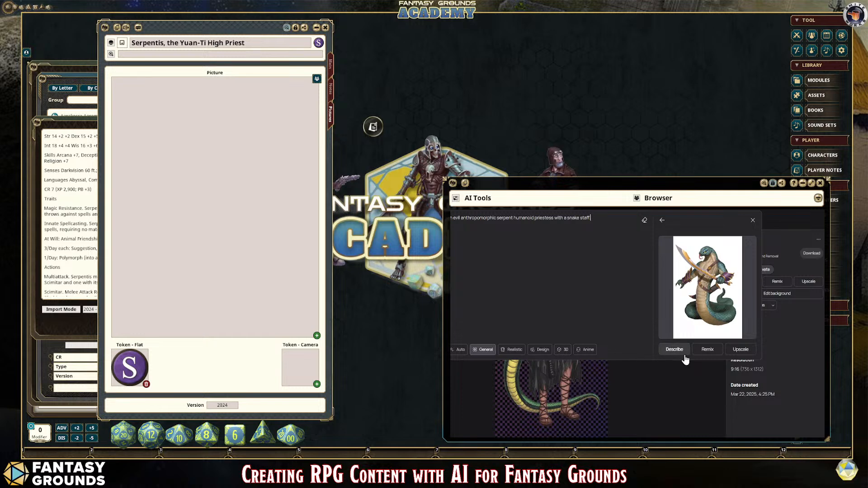
Step: Start a remix of the illustration, replacing the sword in its description with a magic serpent staff and making the snake-like creature female
{"action": "left_click", "coordinate": [706, 350]}
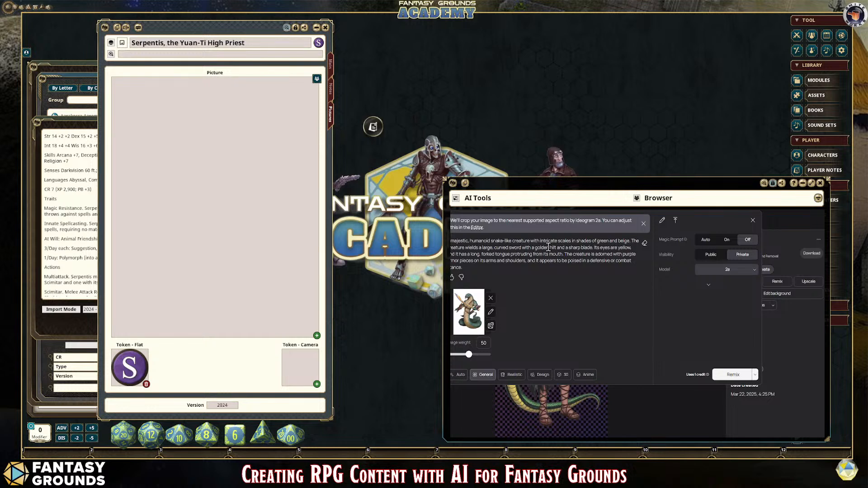
{"action": "left_click_drag", "start_coordinate": [593, 247], "coordinate": [497, 248]}
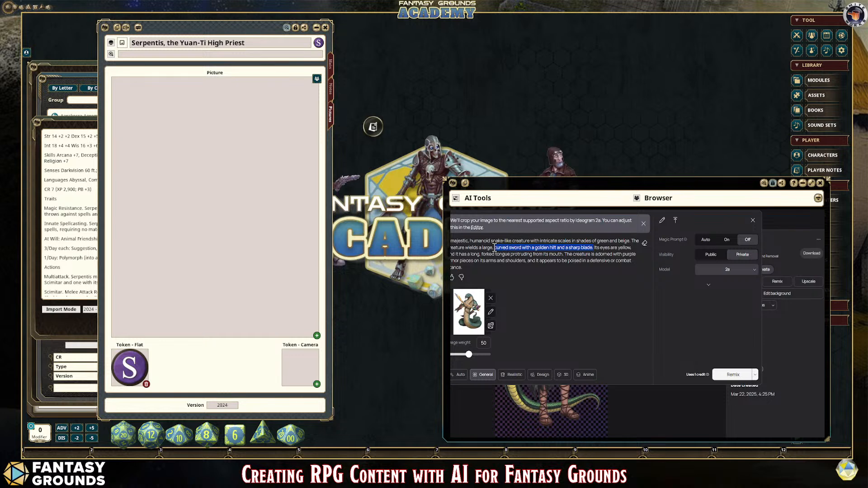
{"action": "left_click", "coordinate": [498, 248]}
{"action": "left_click_drag", "start_coordinate": [593, 247], "coordinate": [480, 247]}
{"action": "type", "text": "magic seprent staff. "}
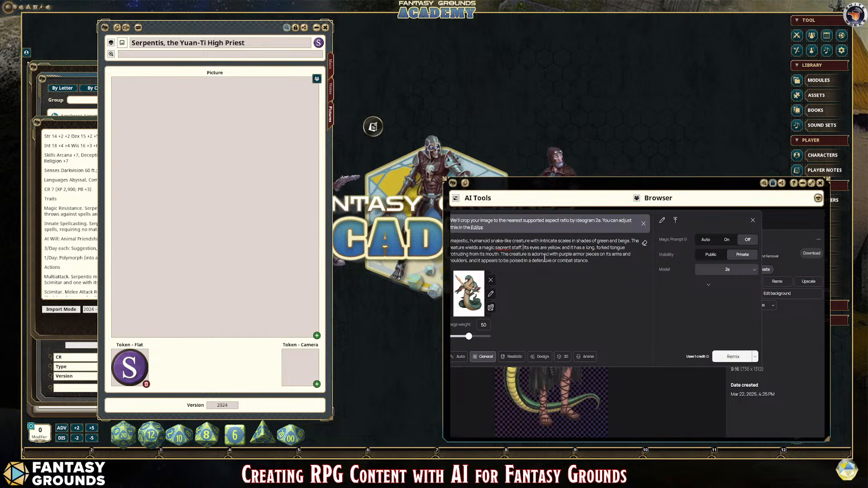
{"action": "type", "text": "r"}
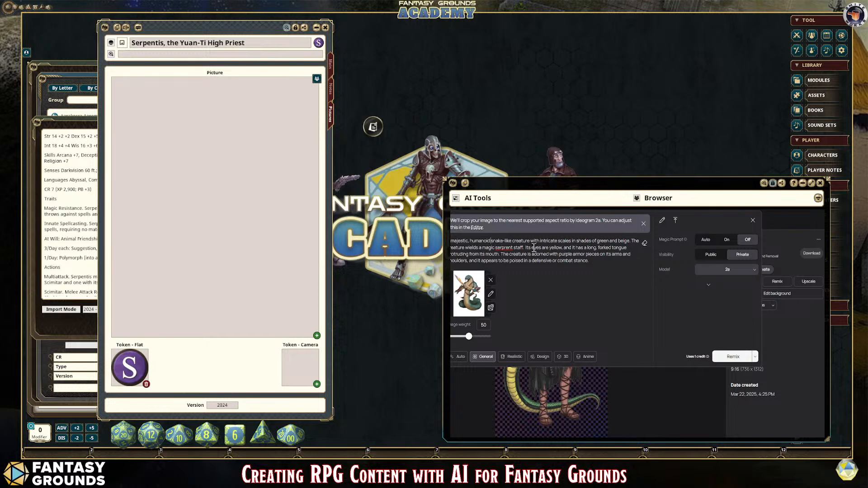
{"action": "type", "text": "female"}
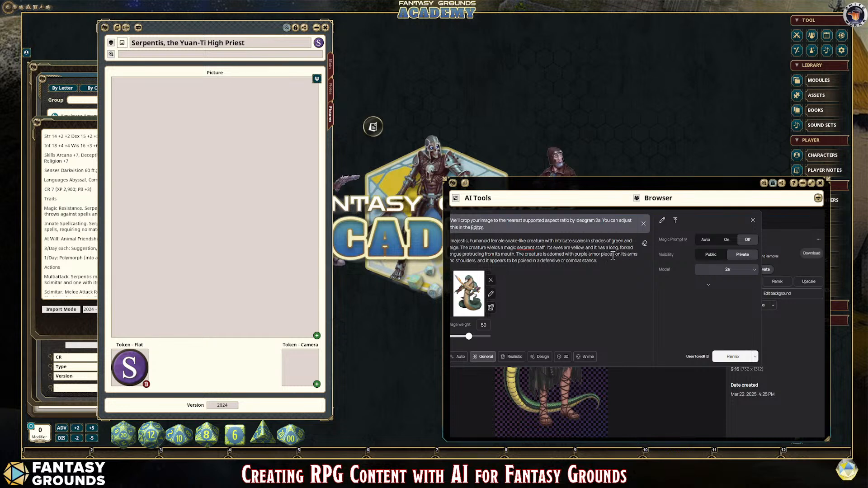
Step: Replace the description's armor with "arcane robes and magical bracers on its wrists," and correct the spelling of "serpent"
{"action": "left_click_drag", "start_coordinate": [614, 254], "coordinate": [574, 254]}
{"action": "type", "text": "arcane ro"}
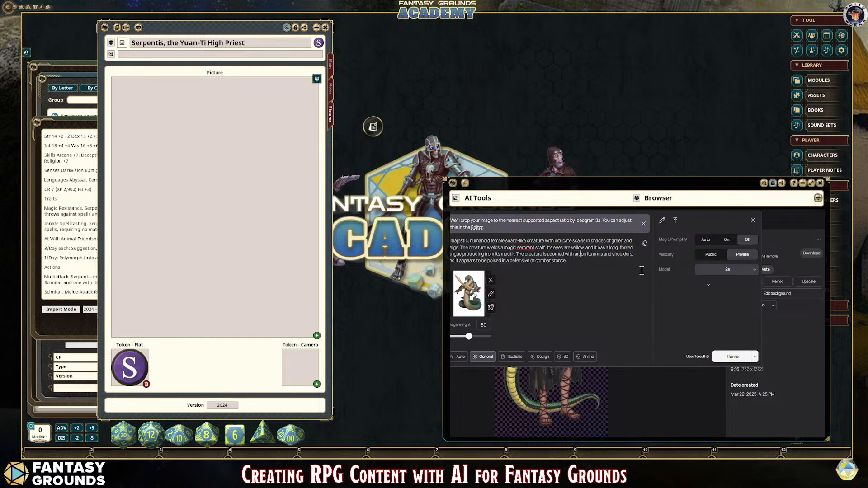
{"action": "type", "text": "bes "}
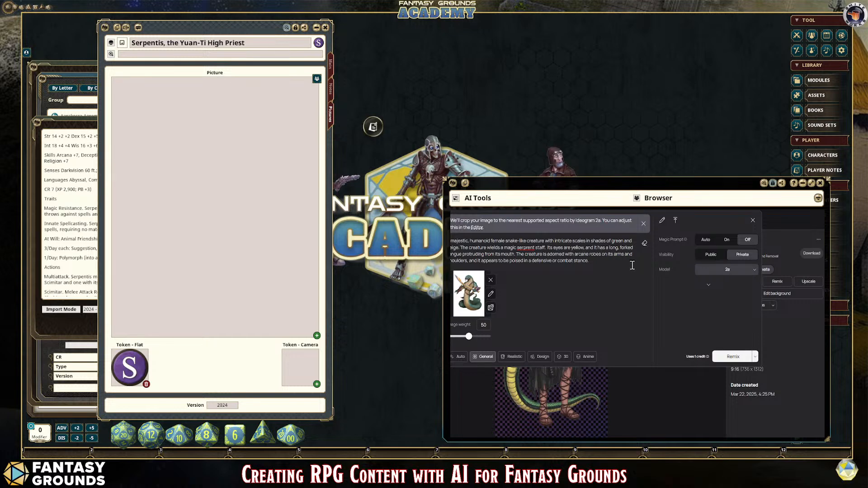
{"action": "type", "text": "and "}
{"action": "type", "text": "magical b"}
{"action": "type", "text": "racers"}
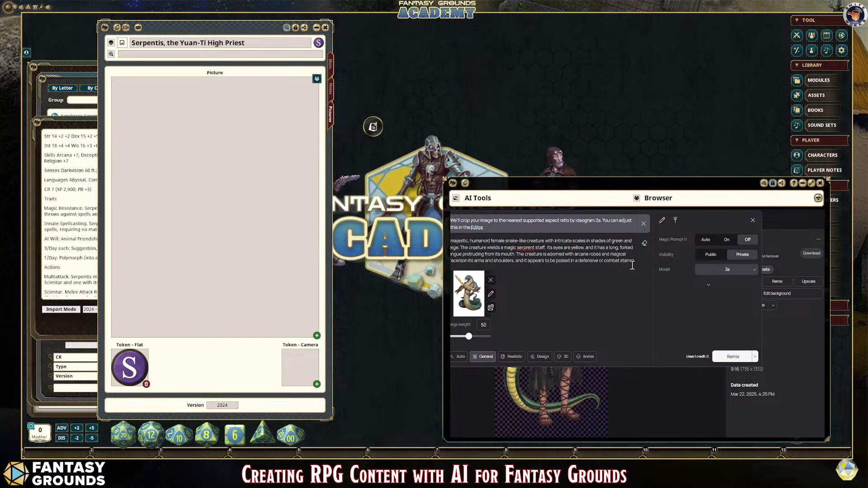
{"action": "left_click_drag", "start_coordinate": [514, 260], "coordinate": [475, 261]}
{"action": "type", "text": "wr"}
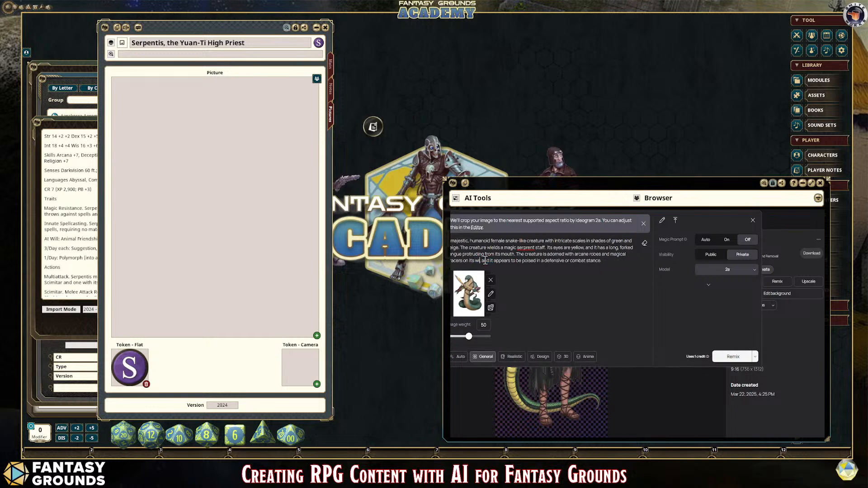
{"action": "type", "text": "ists,"}
{"action": "right_click", "coordinate": [531, 249]}
{"action": "left_click", "coordinate": [539, 257]}
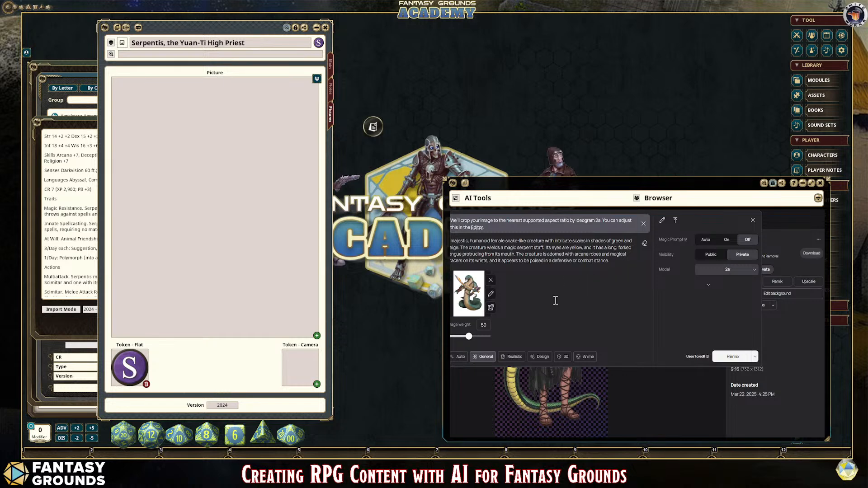
Step: Set the remix's image weight to 40, add "White background." to the end of the prompt, and generate the remix
{"action": "left_click", "coordinate": [621, 262]}
{"action": "left_click_drag", "start_coordinate": [468, 340], "coordinate": [464, 339]}
{"action": "left_click", "coordinate": [627, 262]}
{"action": "type", "text": "While backgrou"}
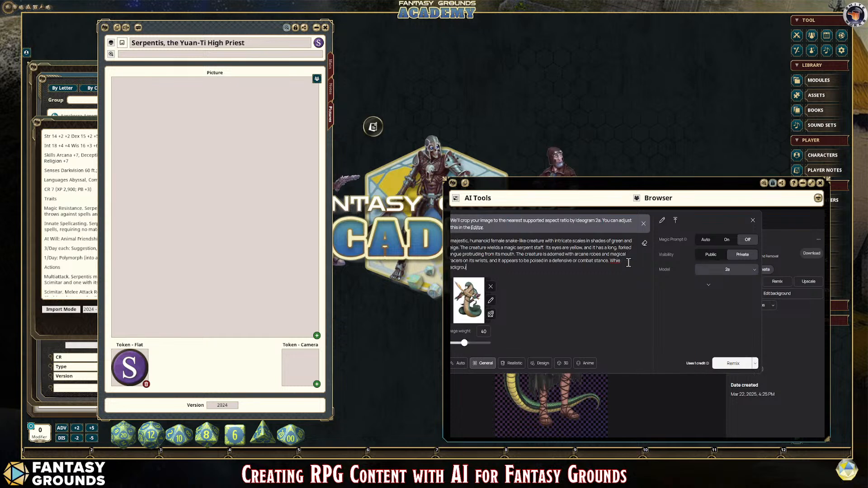
{"action": "left_click", "coordinate": [628, 262]}
{"action": "type", "text": "t"}
{"action": "left_click", "coordinate": [732, 363]}
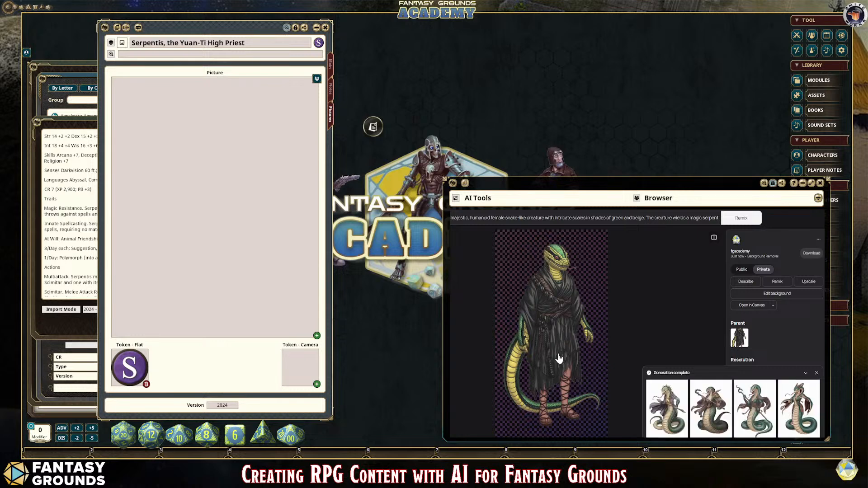
Step: Look through the four remixed serpent priestess variations and remove the background from the second one
{"action": "left_click", "coordinate": [672, 408]}
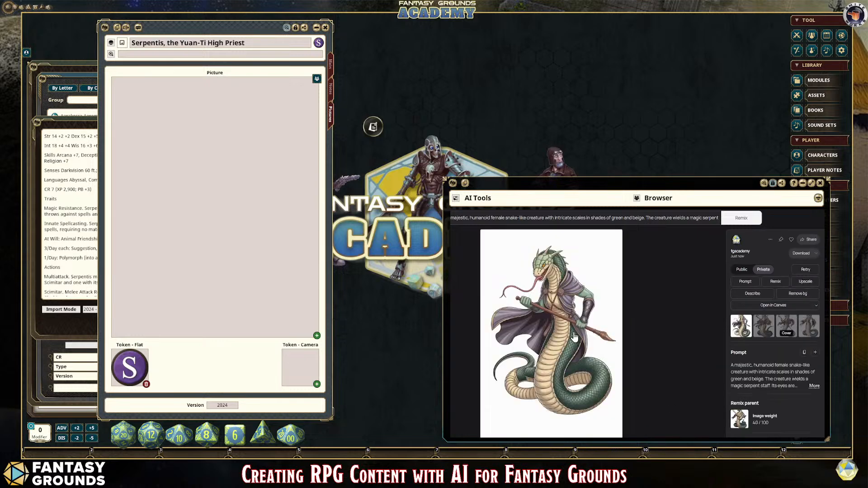
{"action": "key", "text": "Right"}
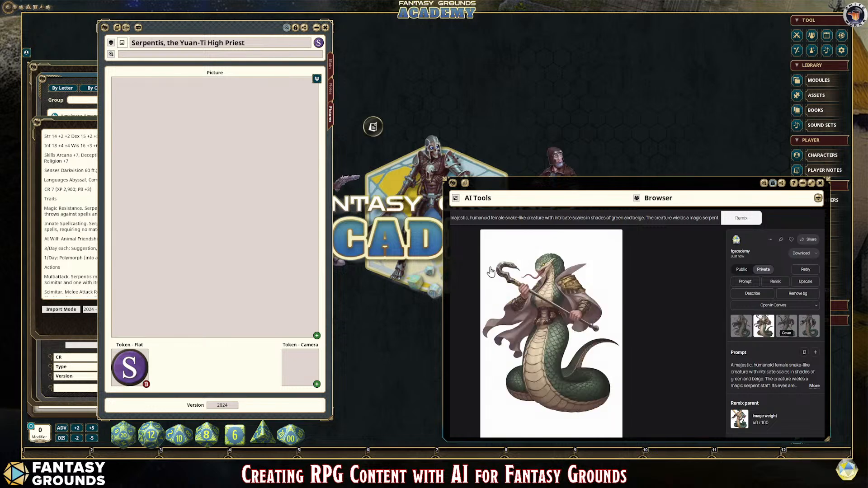
{"action": "left_click", "coordinate": [800, 294]}
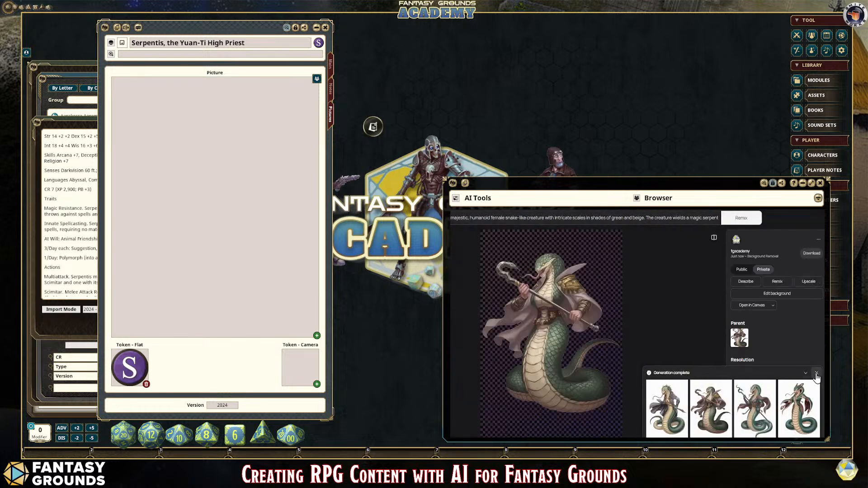
{"action": "left_click", "coordinate": [746, 398]}
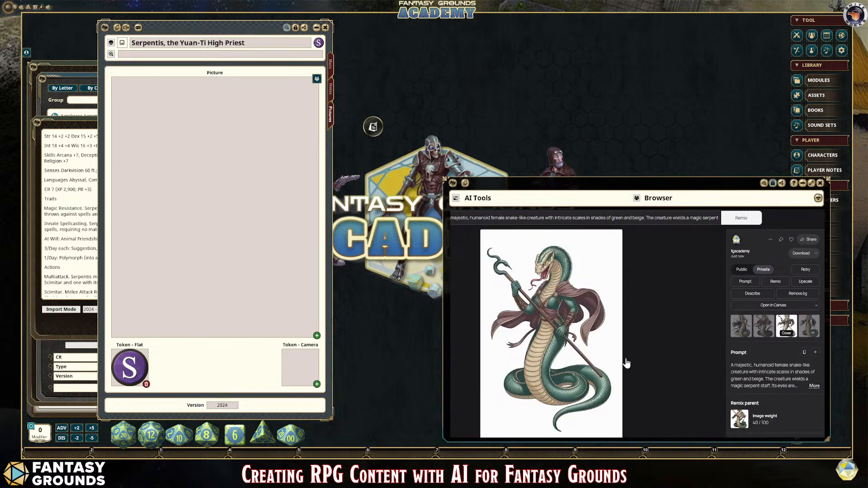
{"action": "left_click", "coordinate": [812, 330]}
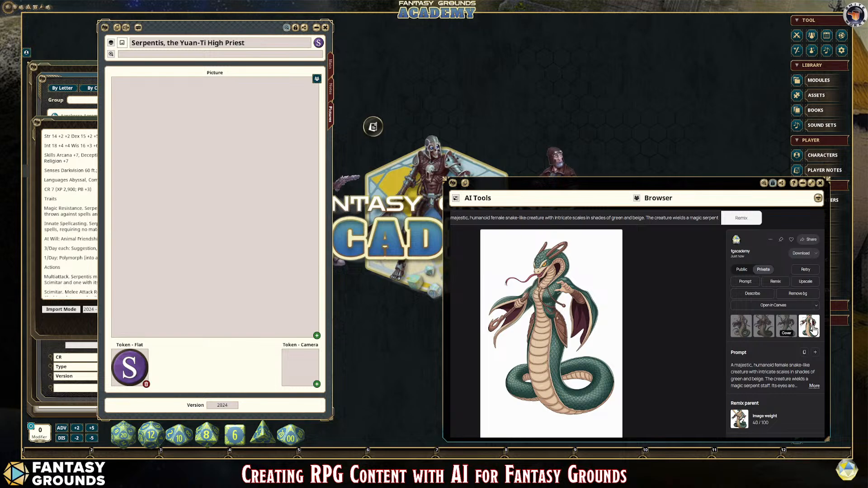
Step: Retry the serpent priestess remix with the image weight set to 60
{"action": "left_click", "coordinate": [805, 270]}
{"action": "left_click_drag", "start_coordinate": [469, 344], "coordinate": [473, 346]}
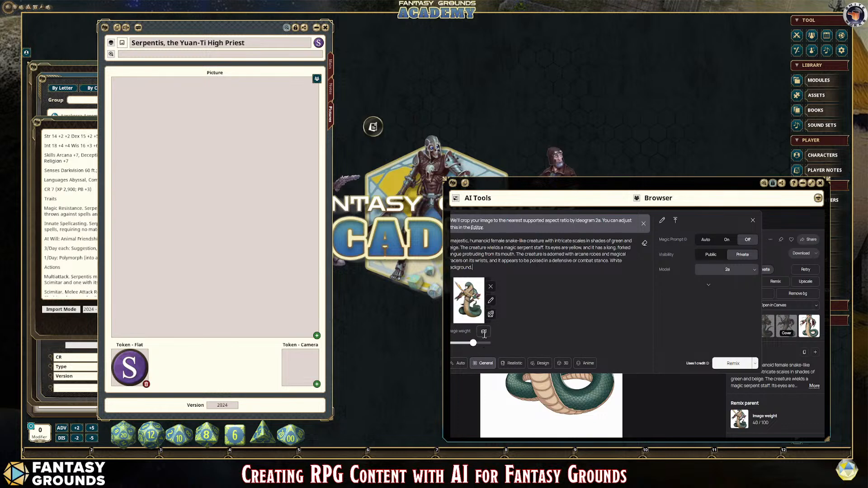
{"action": "left_click", "coordinate": [732, 363]}
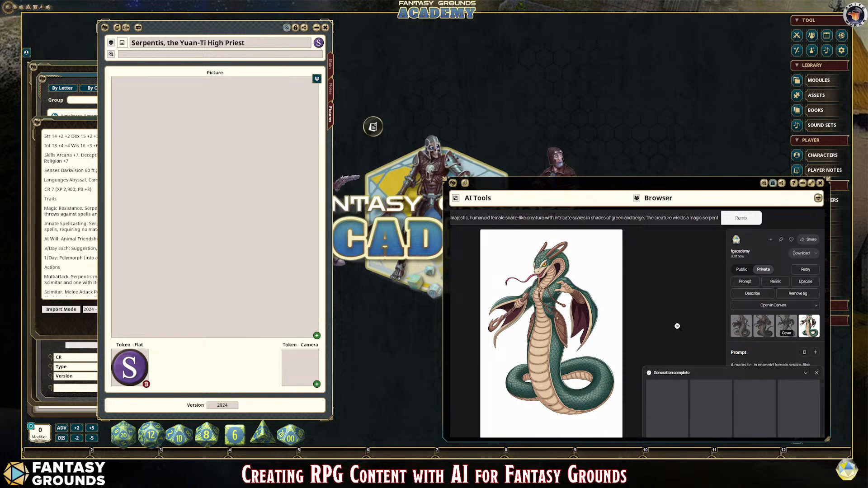
Step: Compare the four new variations, remove the background from the fourth one, and collapse the generation notice
{"action": "left_click", "coordinate": [670, 408]}
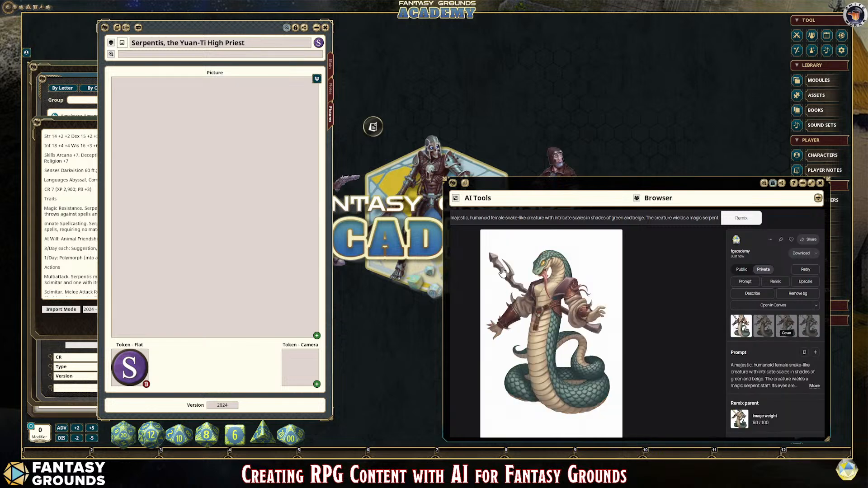
{"action": "left_click", "coordinate": [759, 326]}
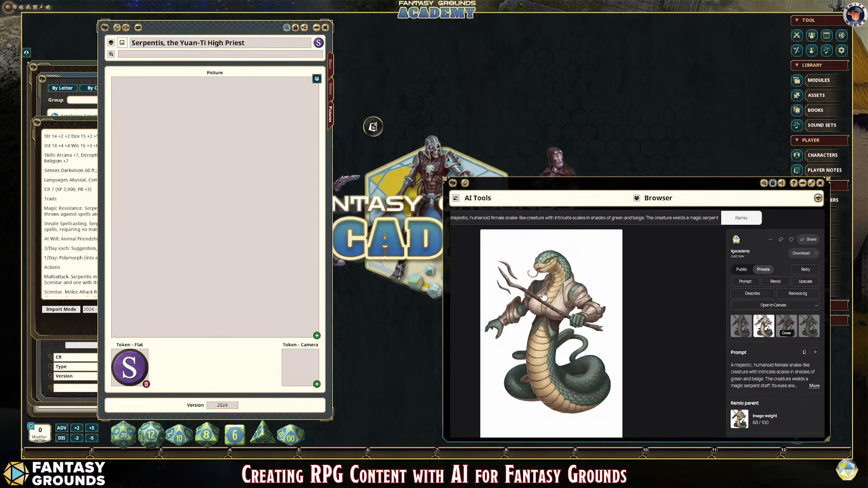
{"action": "left_click", "coordinate": [791, 324]}
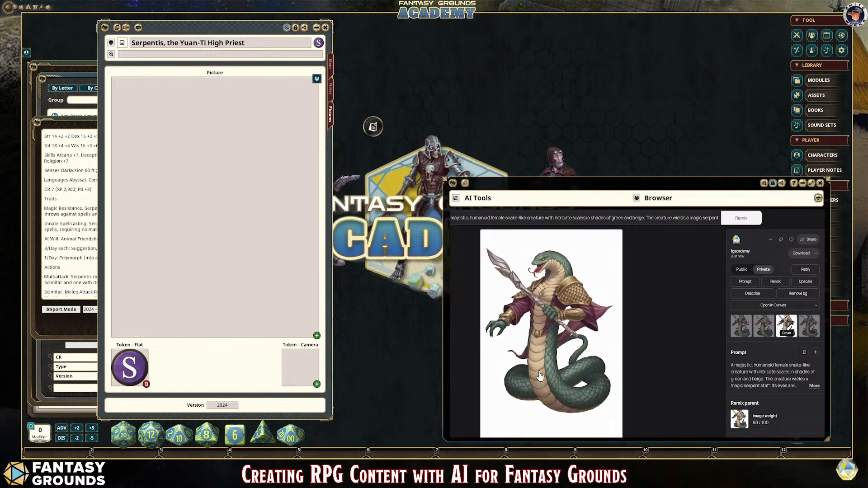
{"action": "left_click", "coordinate": [809, 325]}
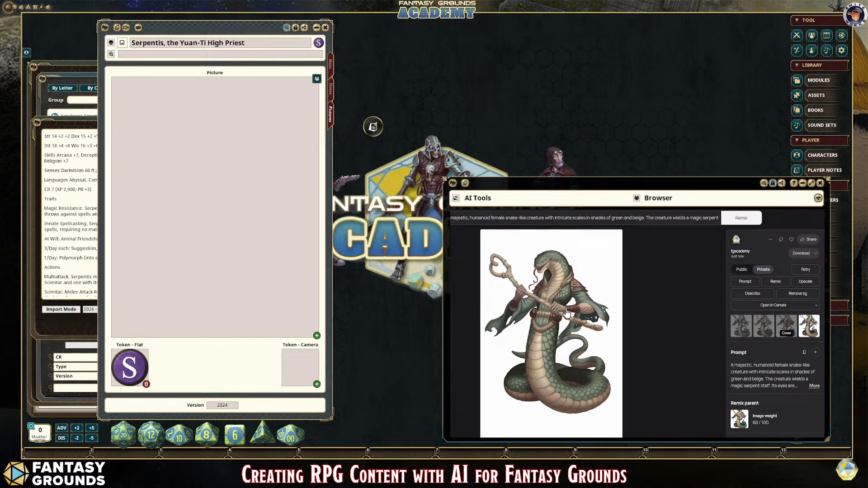
{"action": "left_click", "coordinate": [801, 294]}
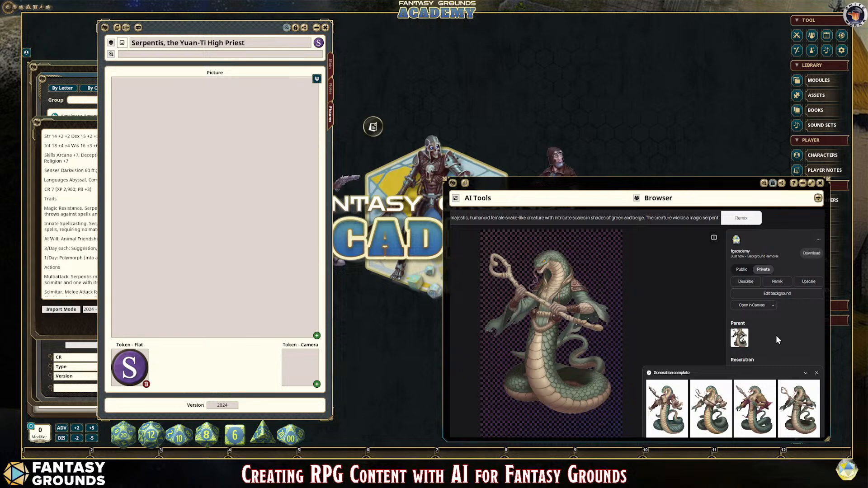
{"action": "left_click", "coordinate": [805, 372]}
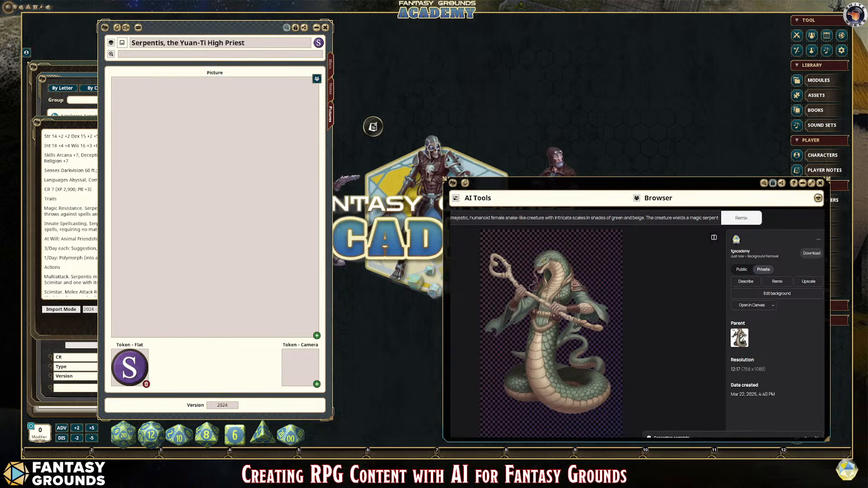
Step: Switch to NotebookLM, ask "What factions are involved in the adventure?" and read through the answer
{"action": "key", "text": "ctrl+Tab"}
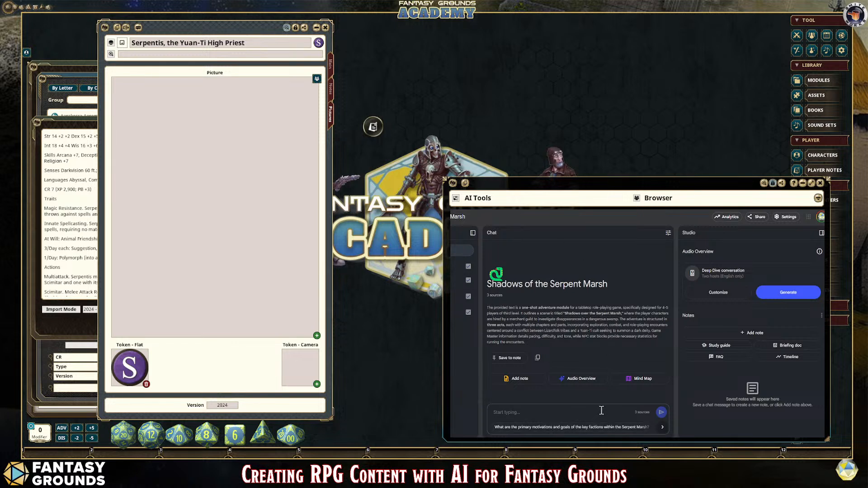
{"action": "left_click", "coordinate": [544, 413]}
{"action": "type", "text": "What"}
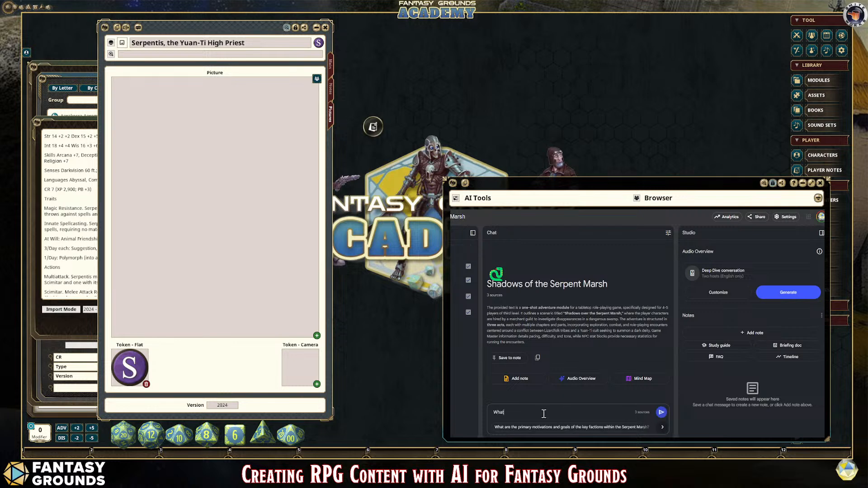
{"action": "type", "text": " factions are involved in the adventure?"}
{"action": "key", "text": "Return"}
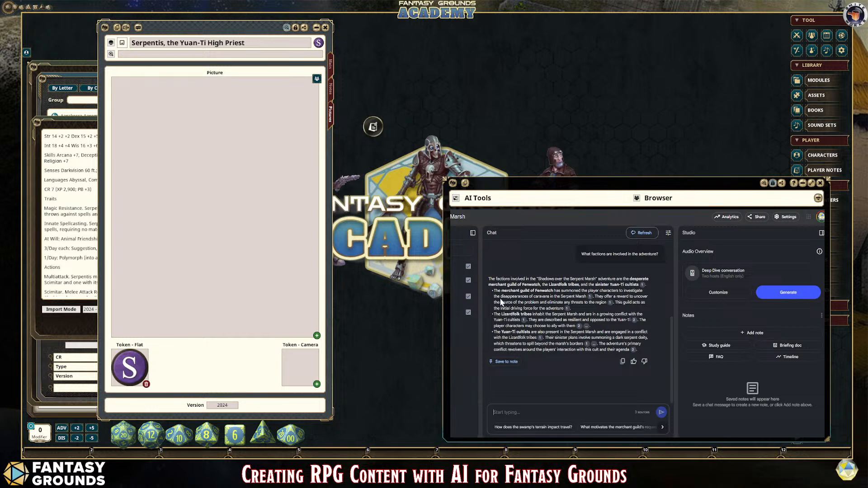
{"action": "left_click_drag", "start_coordinate": [488, 278], "coordinate": [656, 354]}
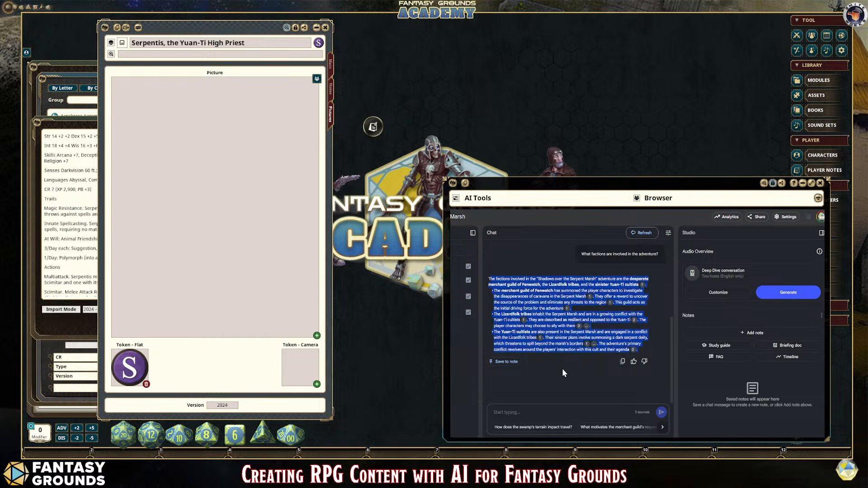
{"action": "left_click", "coordinate": [568, 356]}
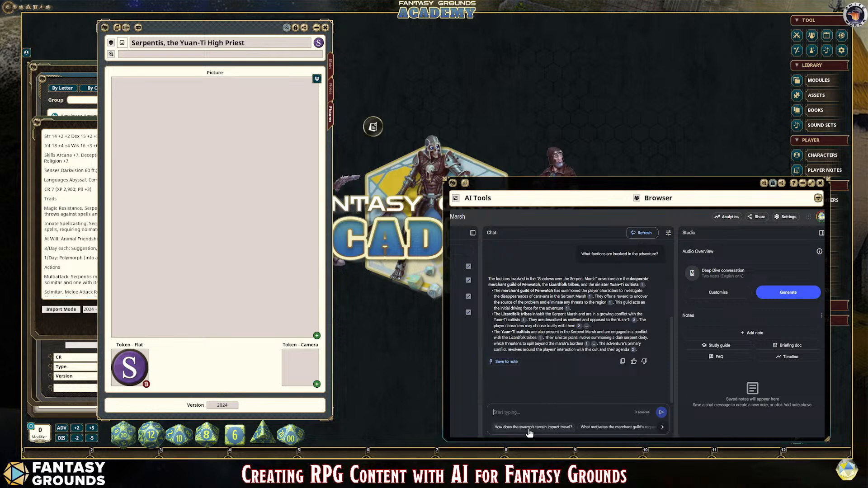
Step: Ask the suggested question "How does the swamp's terrain impact travel?" and save the answer as a note after rating it positively
{"action": "left_click", "coordinate": [542, 427]}
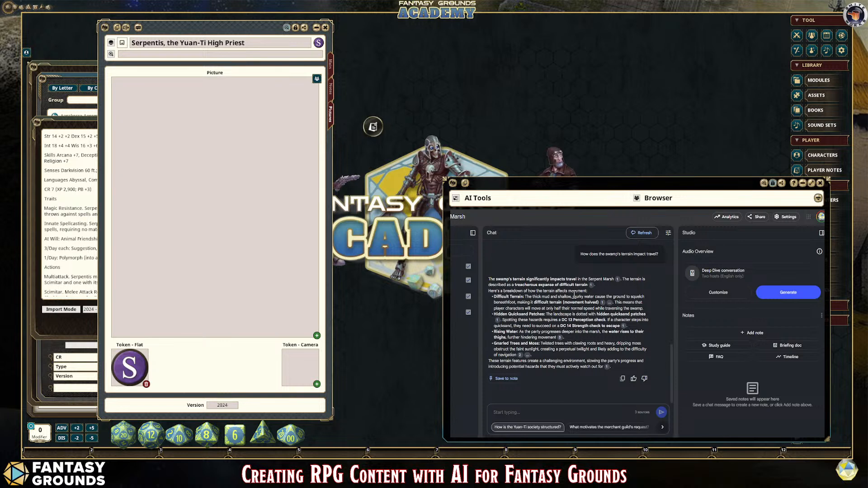
{"action": "left_click", "coordinate": [634, 381]}
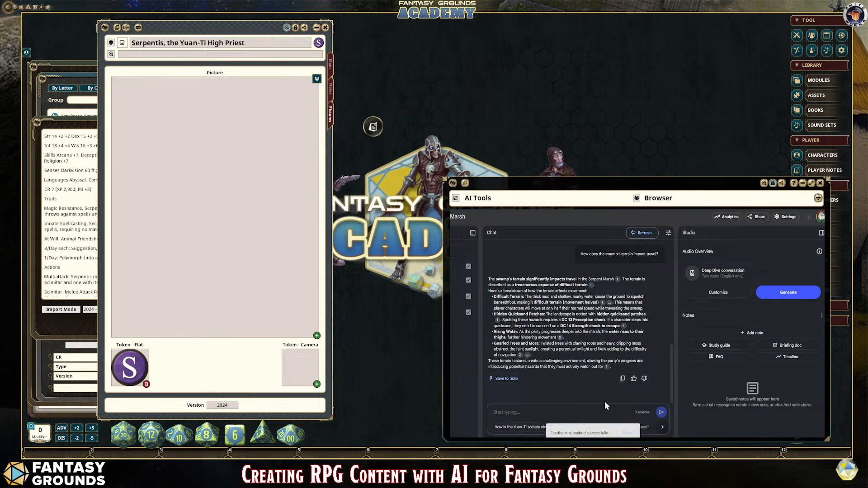
{"action": "left_click", "coordinate": [506, 378]}
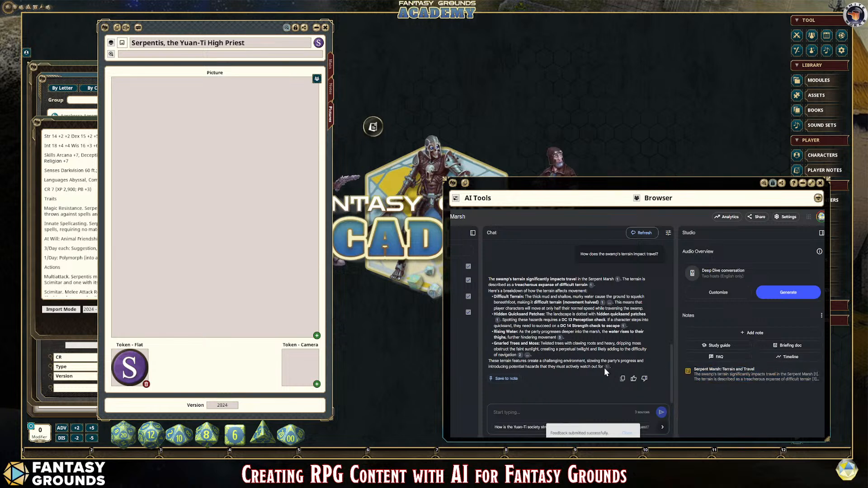
Step: Copy the whole swamp terrain answer and paste it into a new message to Grok
{"action": "left_click_drag", "start_coordinate": [603, 367], "coordinate": [486, 280]}
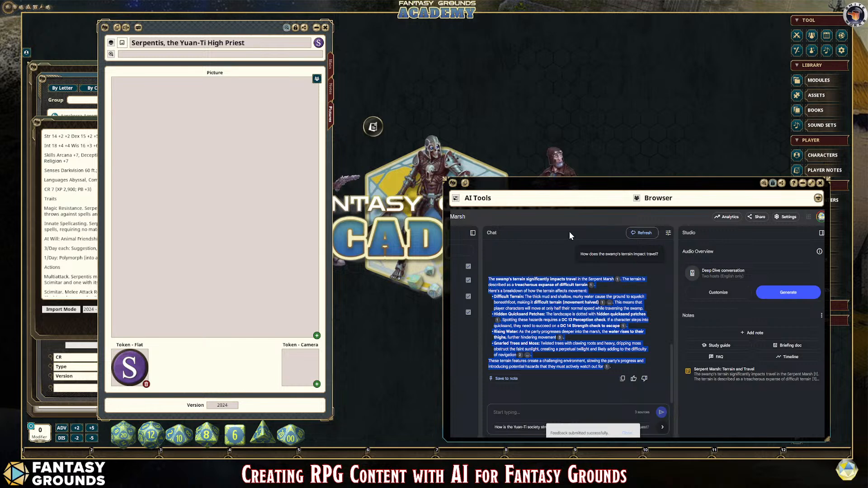
{"action": "key", "text": "ctrl+Tab"}
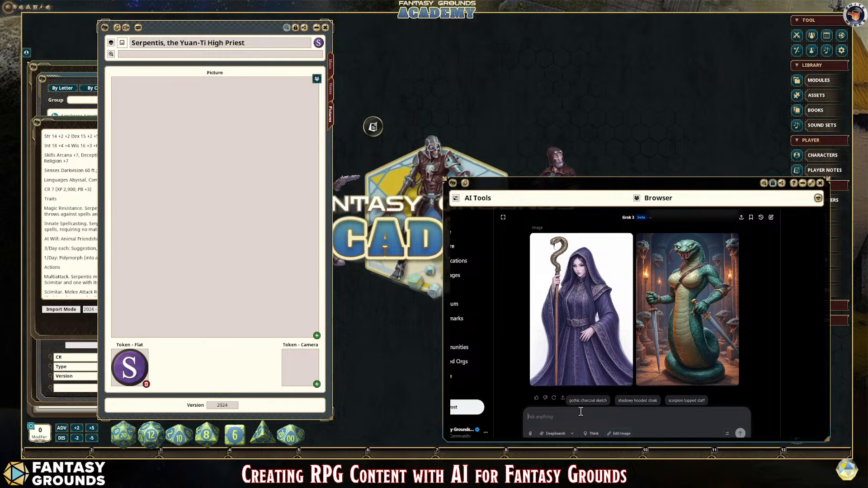
{"action": "key", "text": "ctrl+v"}
{"action": "scroll", "coordinate": [610, 404], "scroll_direction": "up", "scroll_amount": 1}
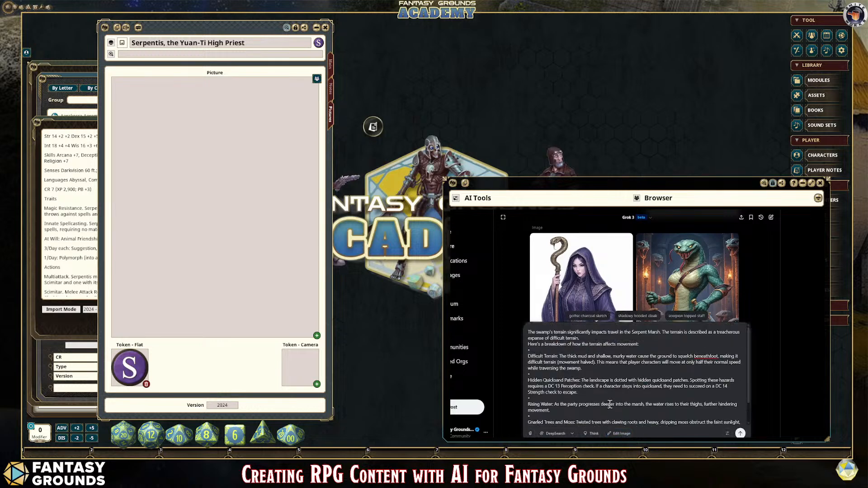
{"action": "scroll", "coordinate": [609, 404], "scroll_direction": "down", "scroll_amount": 1}
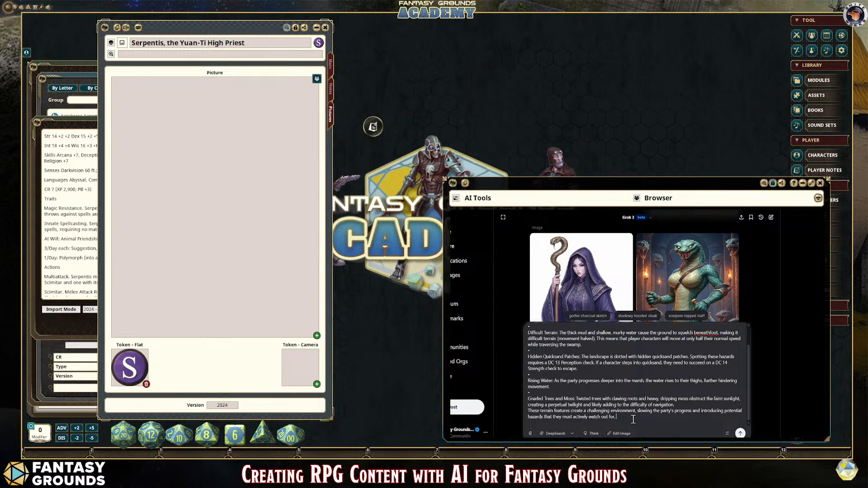
Step: Add "Create this type of summary for each natural hazard or trap." to the pasted text, send it, and copy Grok's hazard and trap summaries
{"action": "type", "text": "Create this type of summary for each natural hazard or trap"}
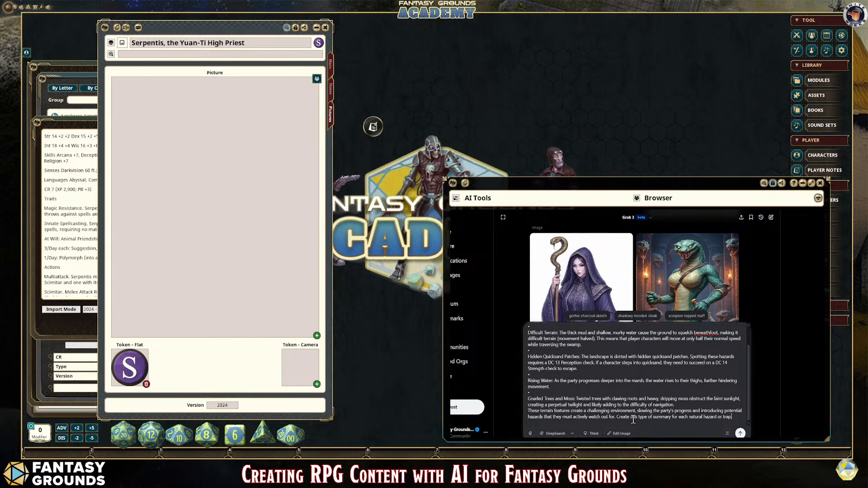
{"action": "type", "text": "."}
{"action": "key", "text": "Return"}
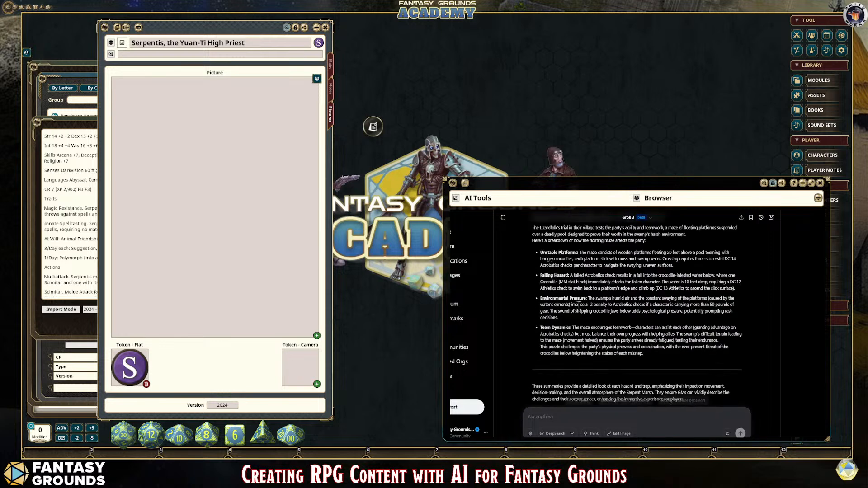
{"action": "left_click_drag", "start_coordinate": [649, 361], "coordinate": [532, 294]}
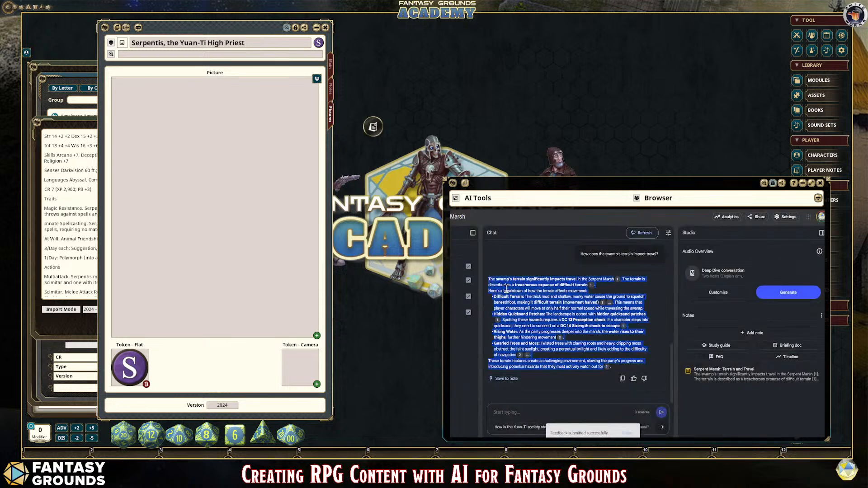
{"action": "left_click", "coordinate": [519, 413]}
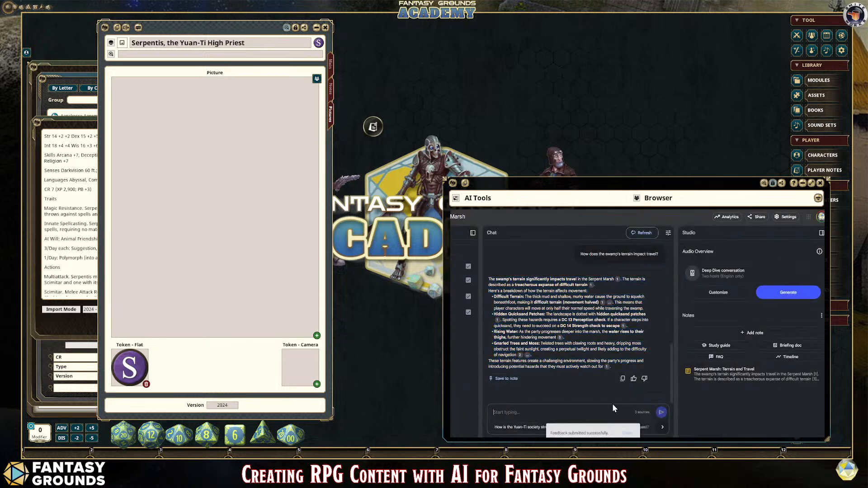
{"action": "key", "text": "ctrl+v"}
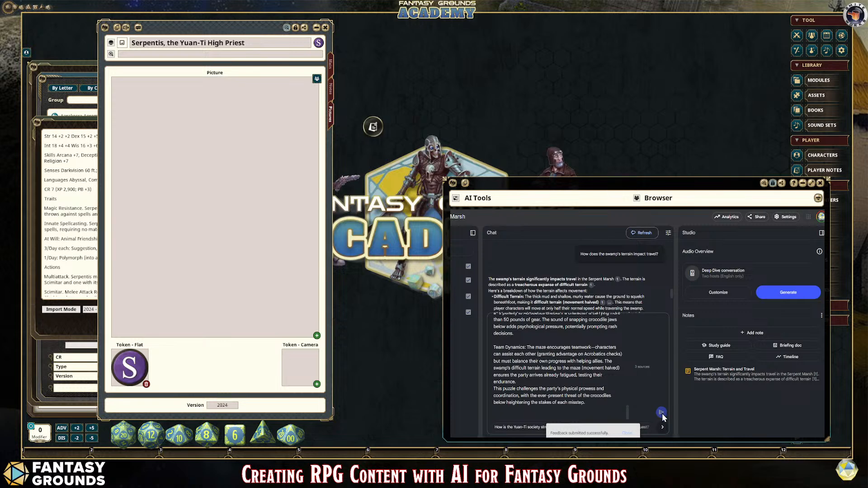
{"action": "left_click_drag", "start_coordinate": [606, 405], "coordinate": [499, 293]}
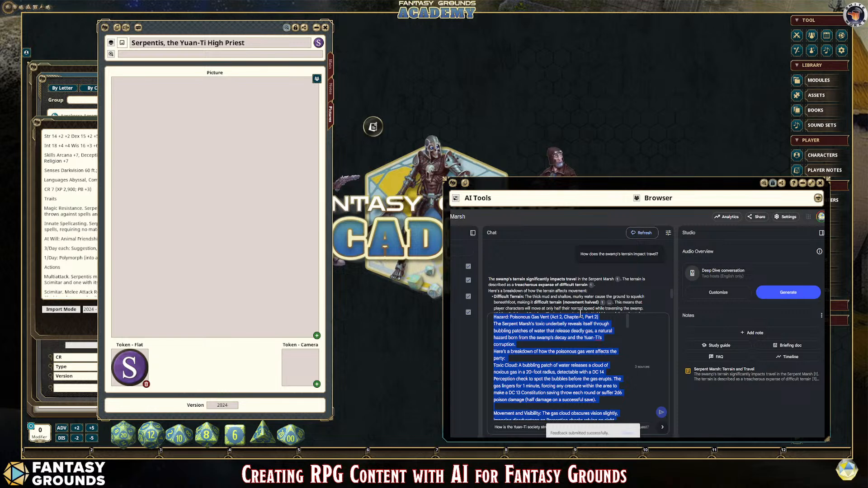
{"action": "key", "text": "BackSpace"}
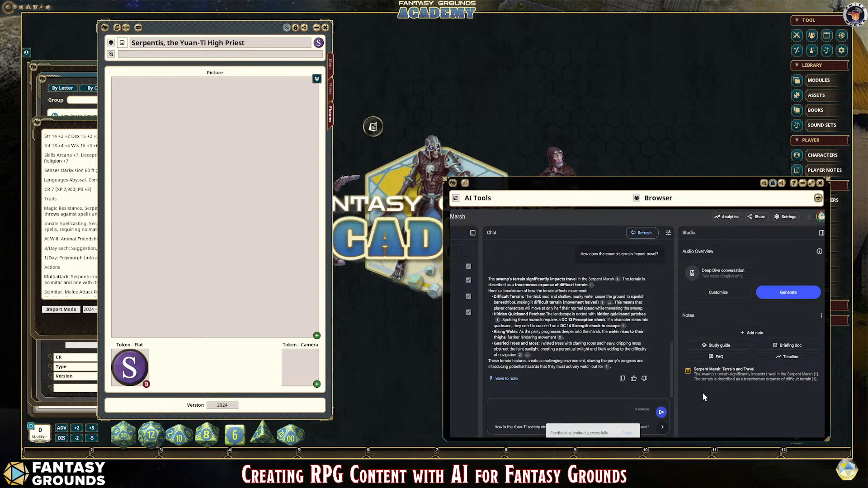
Step: Add a new note in NotebookLM, paste Grok's hazard and trap summaries into it, and convert the note to a source
{"action": "left_click", "coordinate": [754, 335]}
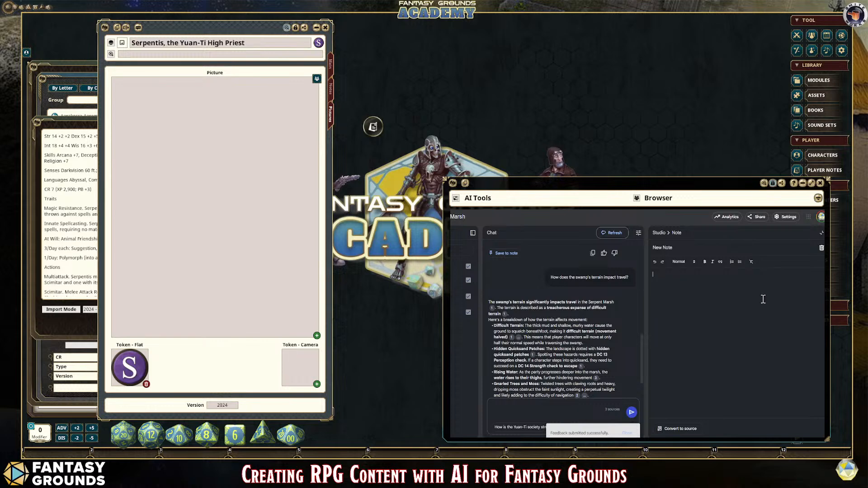
{"action": "key", "text": "ctrl+v"}
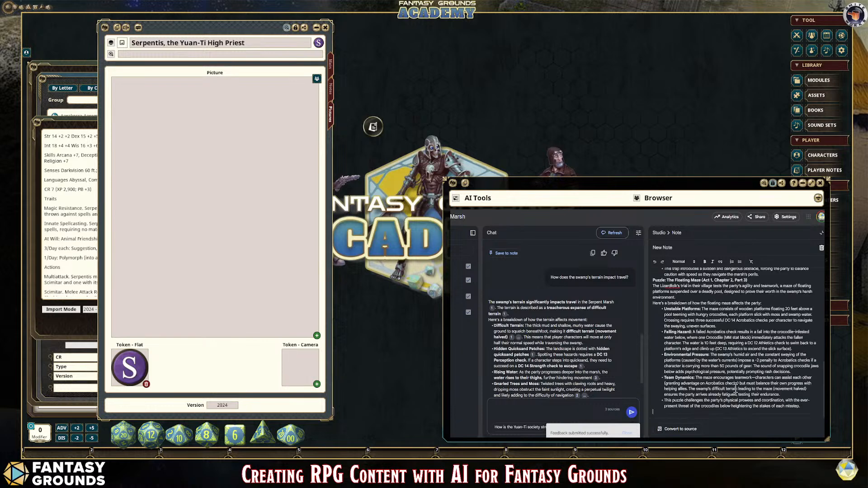
{"action": "scroll", "coordinate": [735, 389], "scroll_direction": "up", "scroll_amount": 3}
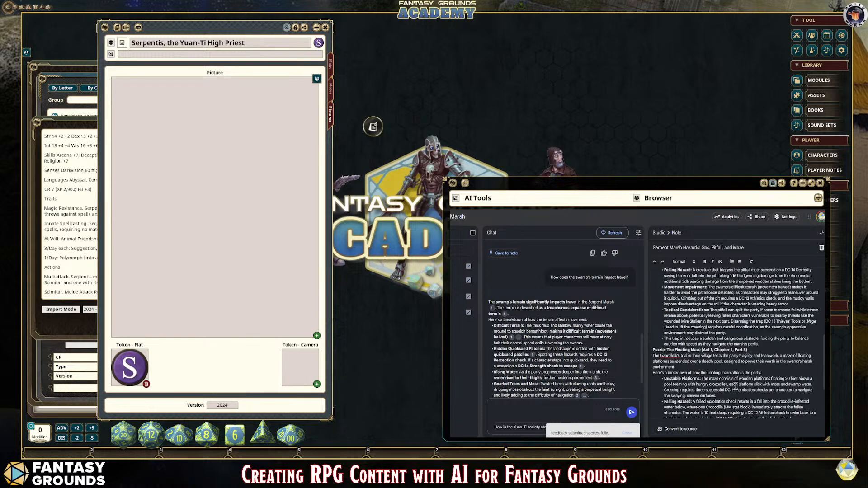
{"action": "scroll", "coordinate": [736, 386], "scroll_direction": "down", "scroll_amount": 3}
{"action": "left_click", "coordinate": [688, 430]}
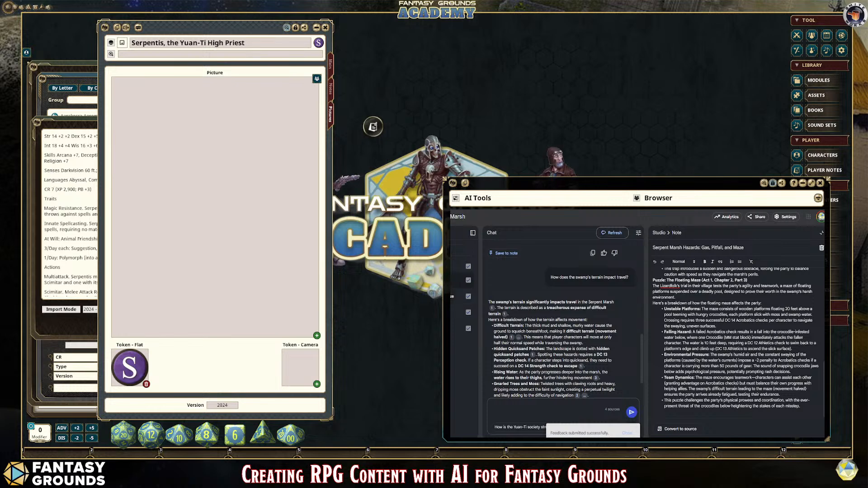
{"action": "scroll", "coordinate": [589, 361], "scroll_direction": "down", "scroll_amount": 2}
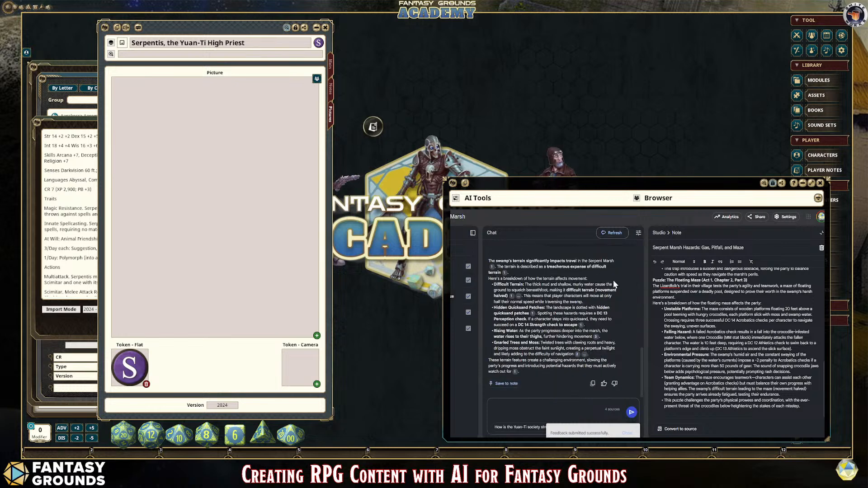
Step: Switch to Grok and begin a message requesting one generic NPC stat block for the hazards, traps and environmental challenges
{"action": "key", "text": "ctrl+Tab"}
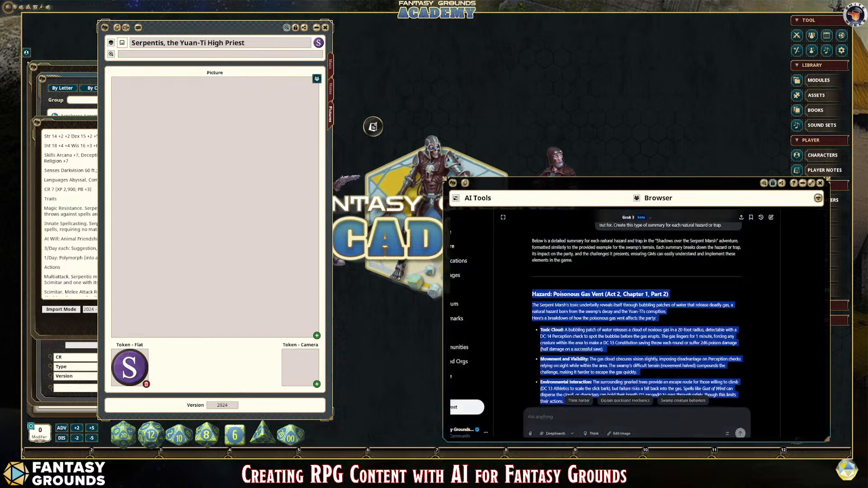
{"action": "left_click", "coordinate": [583, 413]}
{"action": "type", "text": "Now create one"}
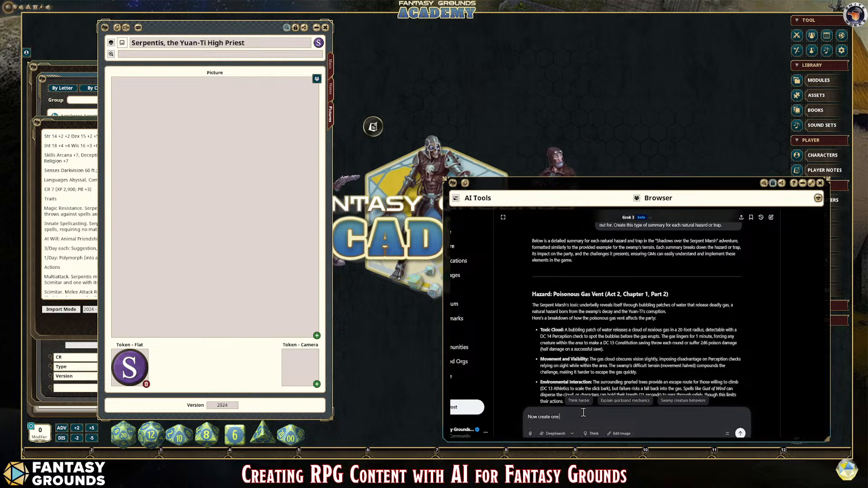
{"action": "type", "text": " NPC stat block for the"}
{"action": "left_click", "coordinate": [561, 416]}
{"action": "type", "text": "generic NPC stat block for t"}
{"action": "type", "text": "he hazards, teaps, enviormenta"}
Step: Correct the spelling of "traps" and "environmental" in the Grok message and insert "potential adventure" before "hazards"
{"action": "double_click", "coordinate": [671, 420]}
{"action": "type", "text": "environmental"}
{"action": "left_click", "coordinate": [649, 420]}
{"action": "key", "text": "BackSpace"}
{"action": "type", "text": "ra"}
{"action": "left_click", "coordinate": [559, 416]}
{"action": "type", "text": "potential adventure"}
{"action": "left_click", "coordinate": [682, 417]}
{"action": "key", "text": "BackSpace"}
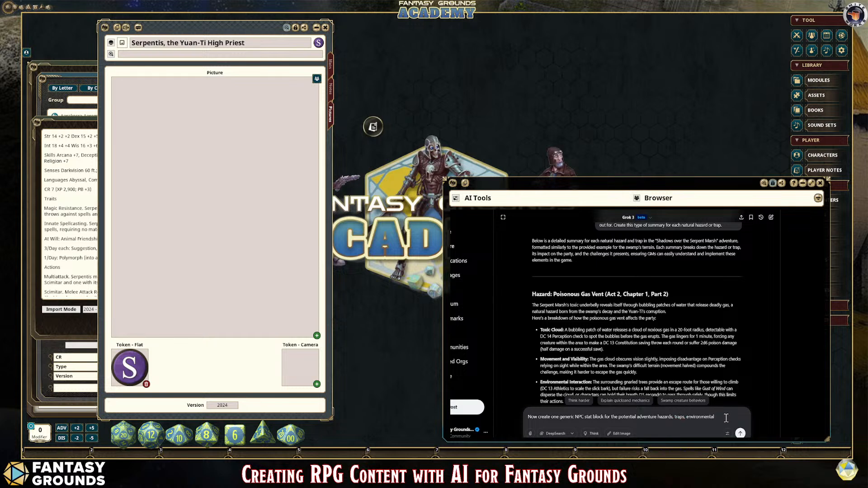
Step: Continue the Grok message with "challenges like rain storms, within the context of the adventure narrative"
{"action": "type", "text": "ges like rain storms"}
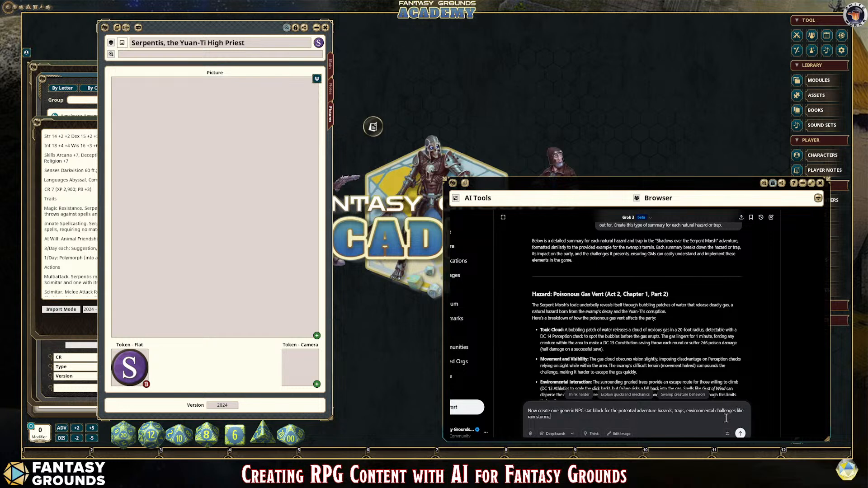
{"action": "type", "text": ", within the context of the advnture narrative."}
Step: Finish the message by asking Grok to use the template with all ability scores at 10, and send it
{"action": "left_click", "coordinate": [607, 417]}
{"action": "type", "text": "e"}
{"action": "type", "text": "the template and the a"}
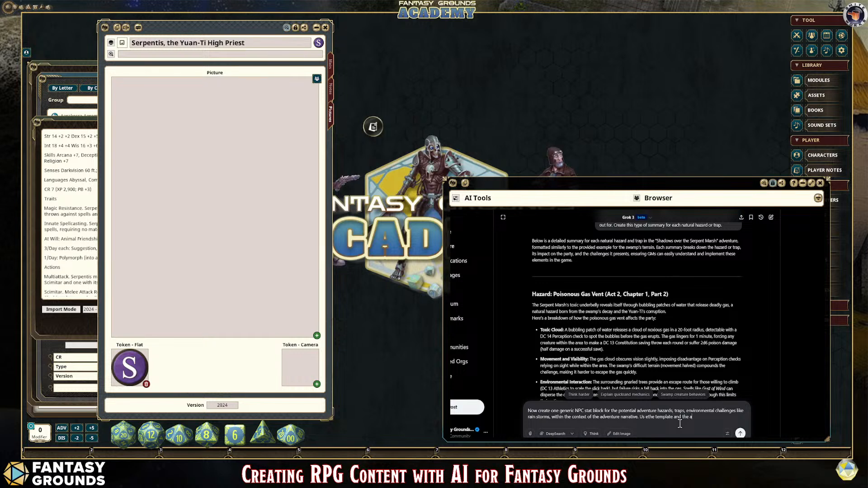
{"action": "type", "text": "bility scores should all be 10."}
{"action": "key", "text": "Return"}
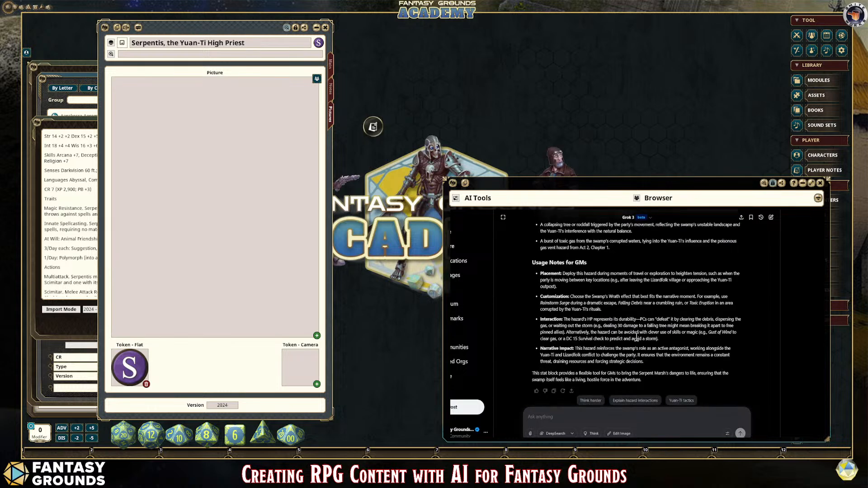
{"action": "scroll", "coordinate": [636, 338], "scroll_direction": "up", "scroll_amount": 3}
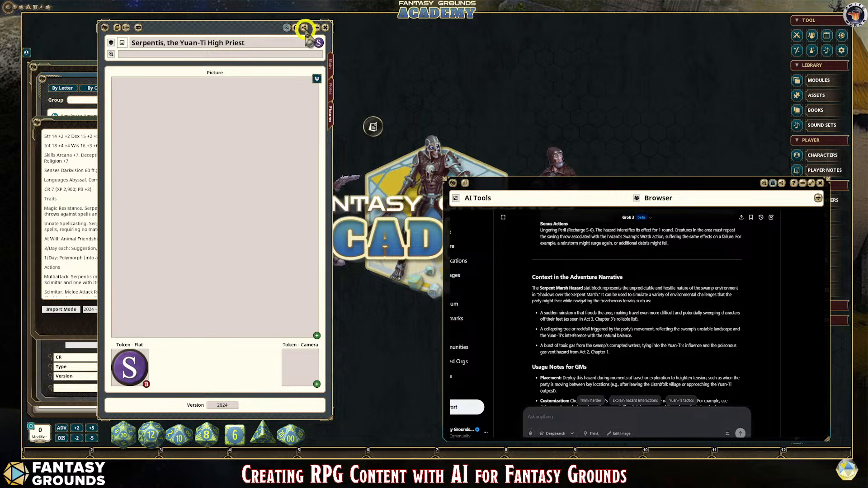
Step: Close the Serpentis record, enlarge the NPC import window, and clear its old stat block and description text
{"action": "left_click", "coordinate": [324, 28]}
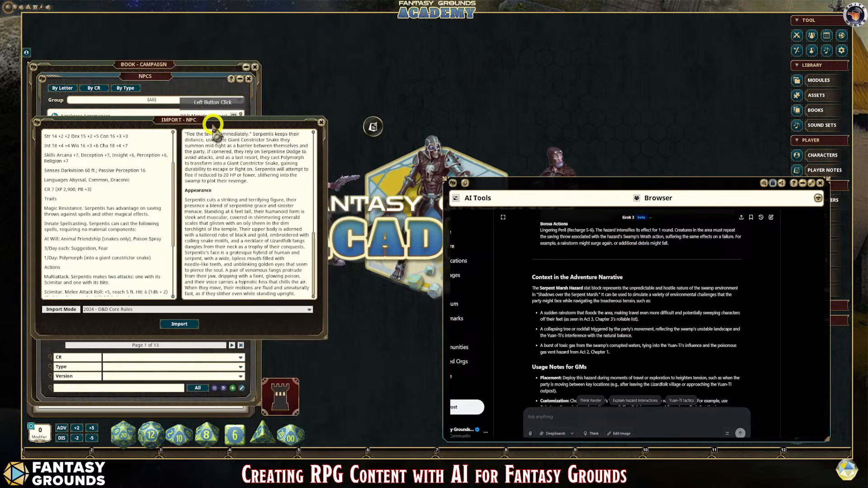
{"action": "left_click_drag", "start_coordinate": [215, 129], "coordinate": [242, 78]}
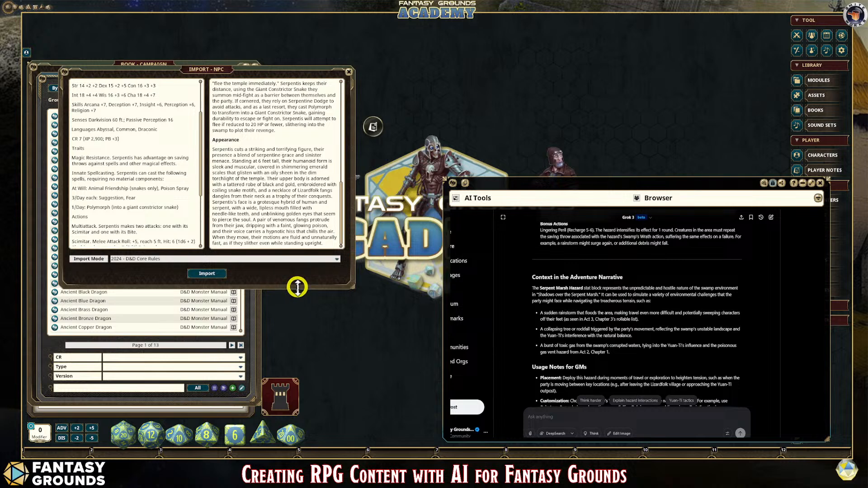
{"action": "left_click_drag", "start_coordinate": [297, 287], "coordinate": [297, 367]}
{"action": "left_click", "coordinate": [165, 140]}
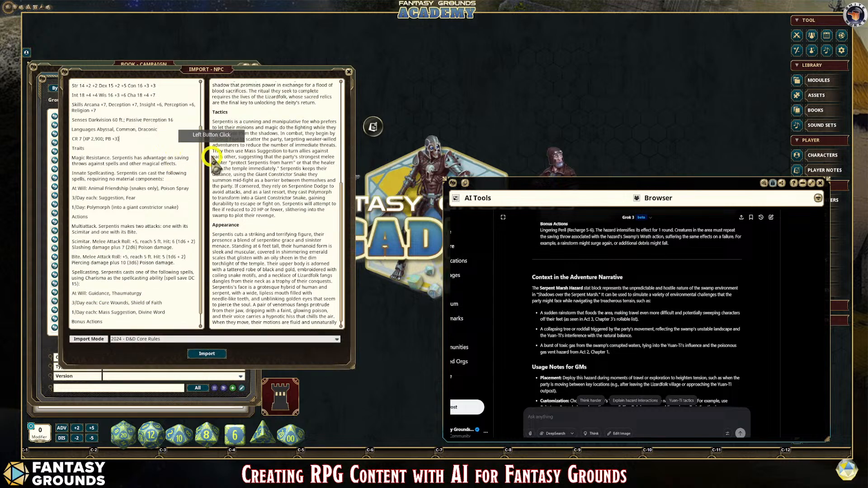
{"action": "key", "text": "ctrl+a"}
{"action": "key", "text": "Delete"}
{"action": "left_click", "coordinate": [270, 108]}
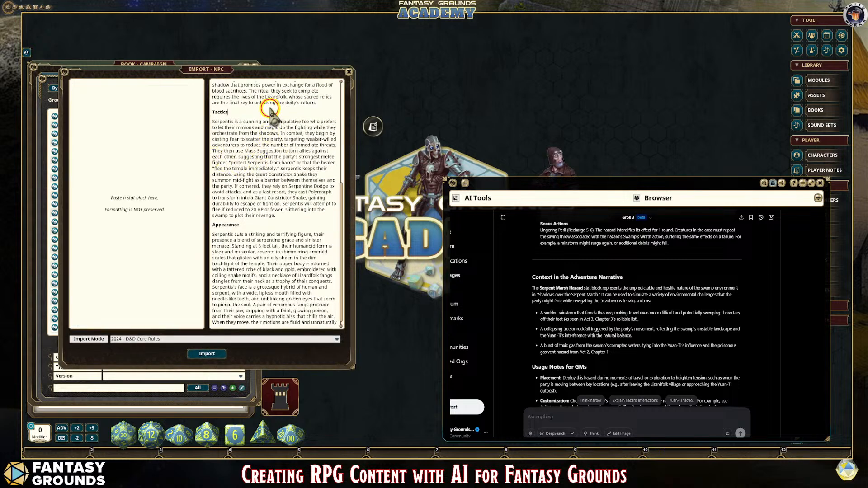
{"action": "key", "text": "ctrl+a"}
{"action": "key", "text": "Delete"}
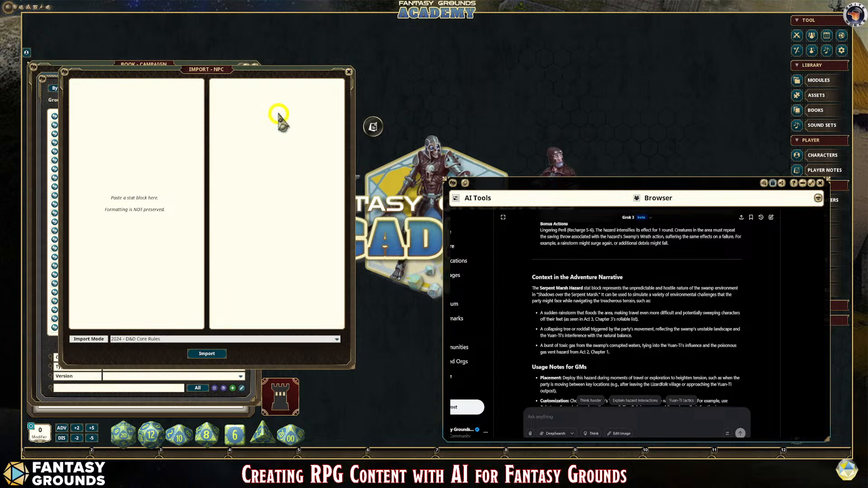
Step: Copy the Serpent Marsh Hazard stat block from Grok's answer, from its name through Bonus Actions, into the NPC import stat block
{"action": "scroll", "coordinate": [637, 307], "scroll_direction": "up", "scroll_amount": 10}
{"action": "scroll", "coordinate": [636, 307], "scroll_direction": "up", "scroll_amount": 2}
{"action": "scroll", "coordinate": [636, 307], "scroll_direction": "down", "scroll_amount": 2}
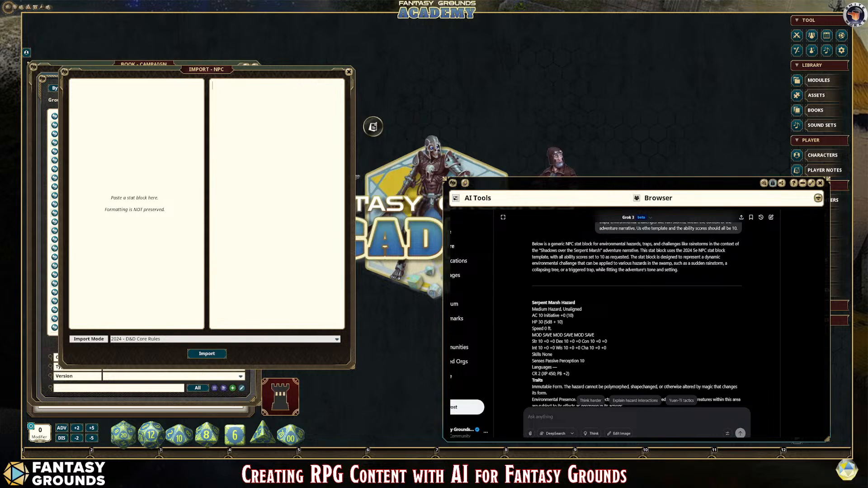
{"action": "left_click_drag", "start_coordinate": [532, 303], "coordinate": [571, 304]}
{"action": "left_click", "coordinate": [636, 316]}
{"action": "left_click_drag", "start_coordinate": [533, 303], "coordinate": [718, 283]}
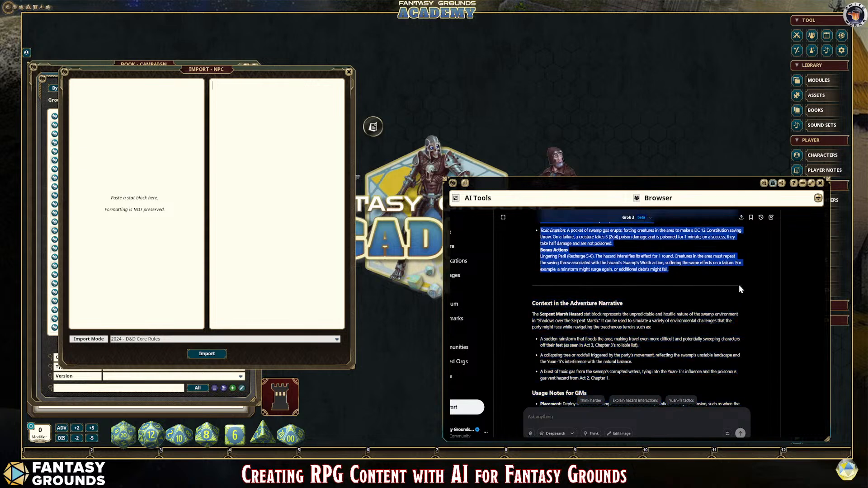
{"action": "left_click", "coordinate": [138, 119]}
{"action": "left_click", "coordinate": [102, 101]}
{"action": "left_click", "coordinate": [212, 119]}
{"action": "key", "text": "ctrl+v"}
Step: Replace the long dash after Languages with a hyphen and remove the blank lines between the Swamp's Wrath effects
{"action": "scroll", "coordinate": [159, 252], "scroll_direction": "up", "scroll_amount": 5}
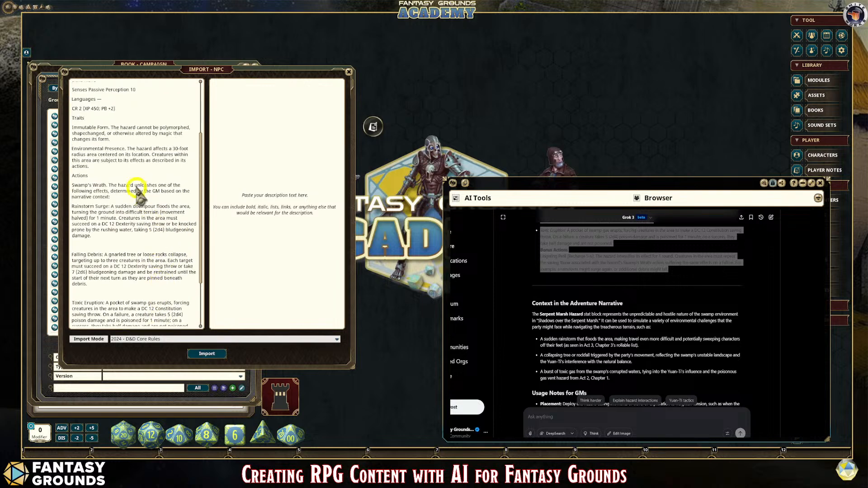
{"action": "right_click", "coordinate": [136, 169]}
{"action": "left_click", "coordinate": [117, 151]}
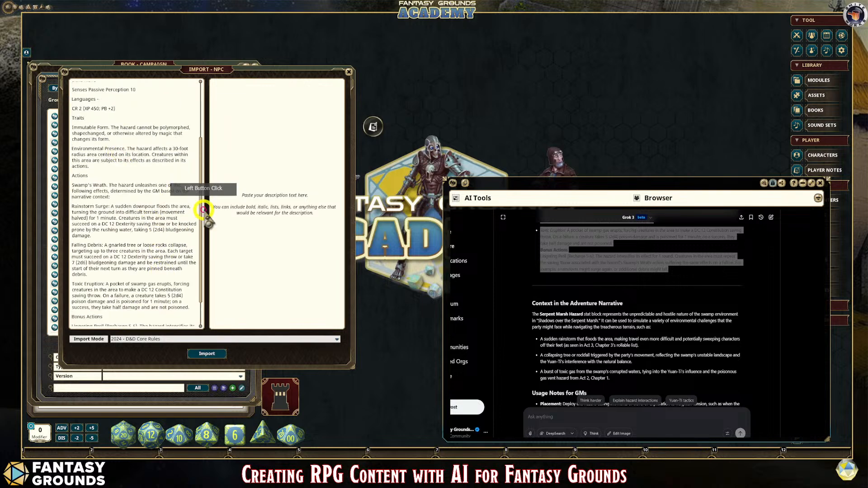
{"action": "scroll", "coordinate": [198, 210], "scroll_direction": "up", "scroll_amount": 1}
Step: Copy Grok's adventure context and Usage Notes for GMs, through Narrative Impact, into the NPC import description
{"action": "left_click", "coordinate": [640, 299]}
{"action": "scroll", "coordinate": [640, 298], "scroll_direction": "down", "scroll_amount": 1}
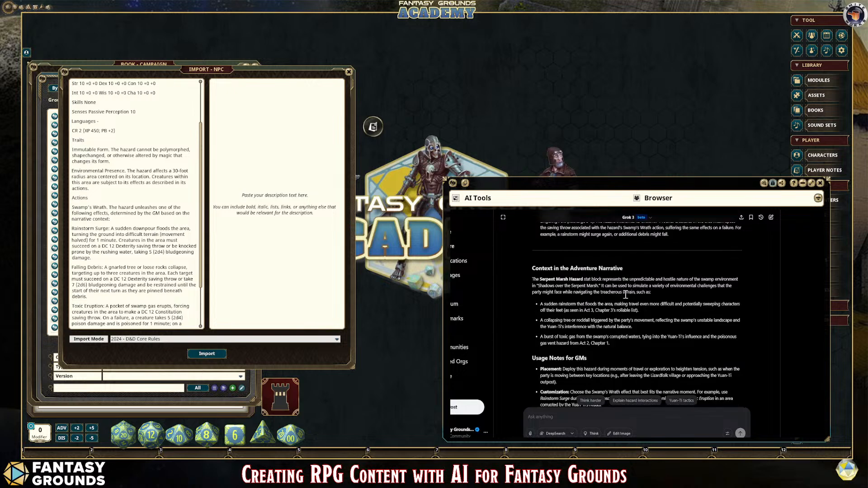
{"action": "left_click_drag", "start_coordinate": [534, 279], "coordinate": [551, 418]}
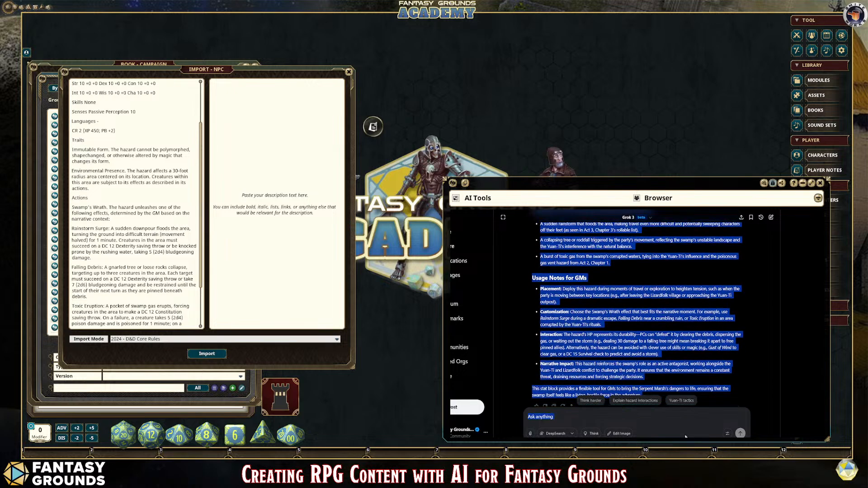
{"action": "left_click_drag", "start_coordinate": [696, 436], "coordinate": [706, 384]}
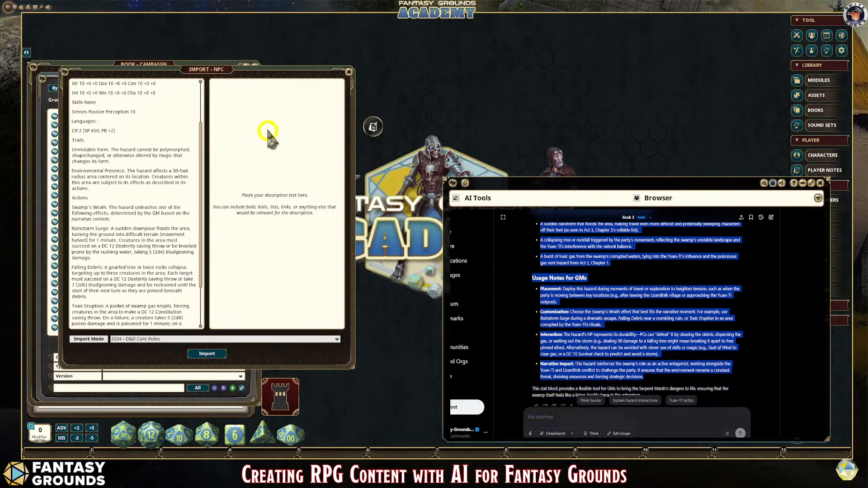
{"action": "left_click", "coordinate": [248, 107]}
{"action": "key", "text": "ctrl+v"}
{"action": "scroll", "coordinate": [296, 221], "scroll_direction": "up", "scroll_amount": 5}
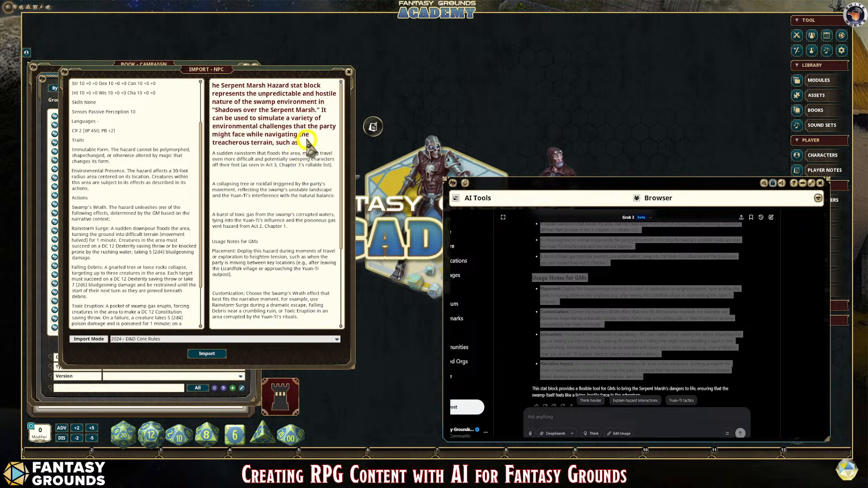
Step: Change the description's opening paragraph from heading to normal text and restore the missing "T" in "The"
{"action": "key", "text": "ctrl"}
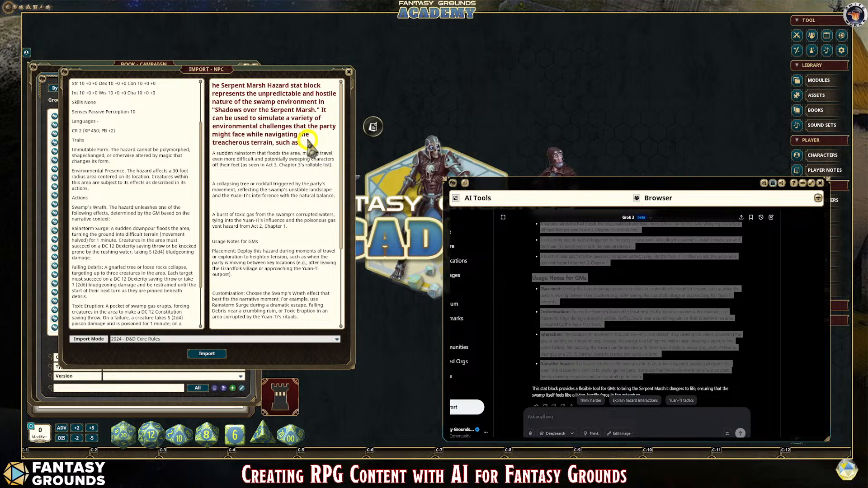
{"action": "left_click_drag", "start_coordinate": [308, 144], "coordinate": [209, 81]}
{"action": "key", "text": "ctrl+a"}
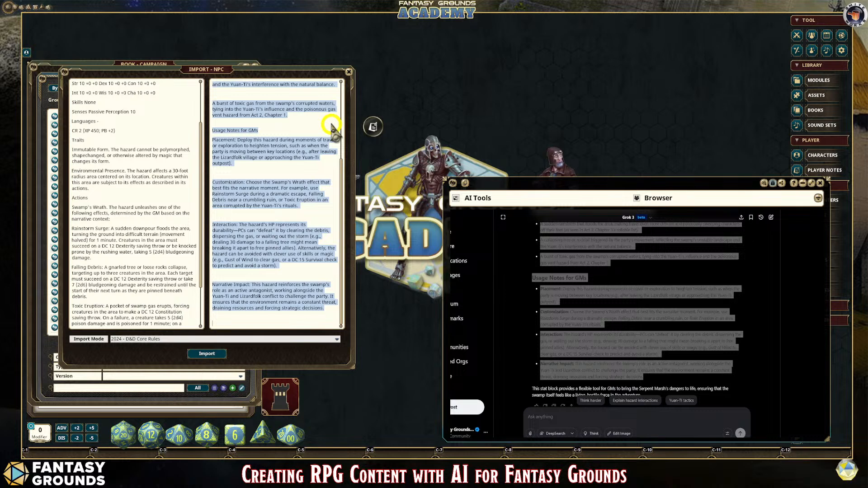
{"action": "left_click", "coordinate": [325, 141]}
{"action": "scroll", "coordinate": [324, 135], "scroll_direction": "up", "scroll_amount": 3}
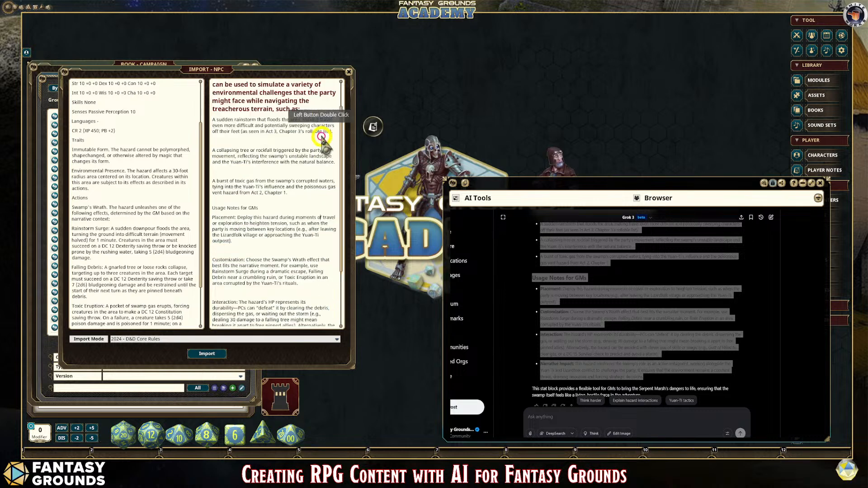
{"action": "left_click_drag", "start_coordinate": [313, 144], "coordinate": [210, 83]}
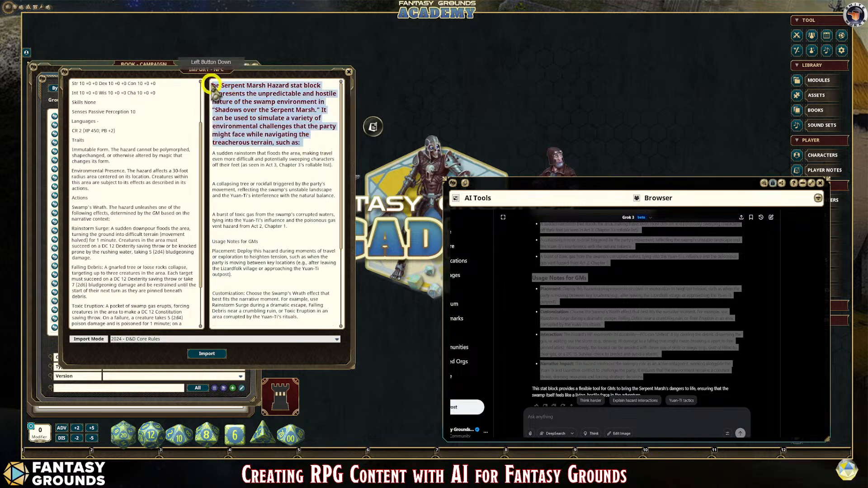
{"action": "key", "text": "ctrl+0"}
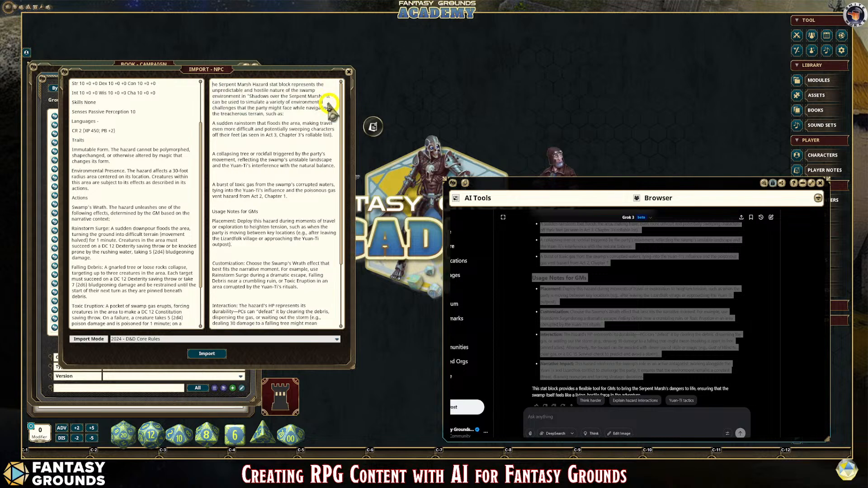
{"action": "type", "text": "T"}
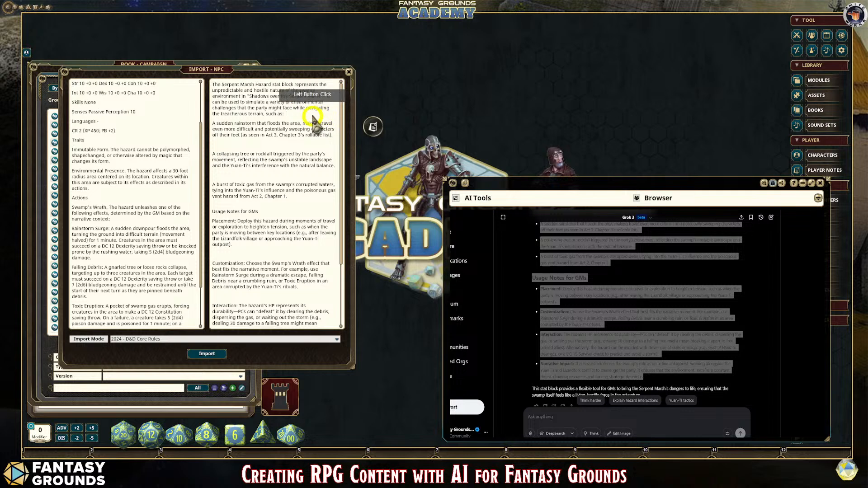
Step: Add the line "GM Information" above the description's opening paragraph and format it as a heading
{"action": "left_click", "coordinate": [254, 101]}
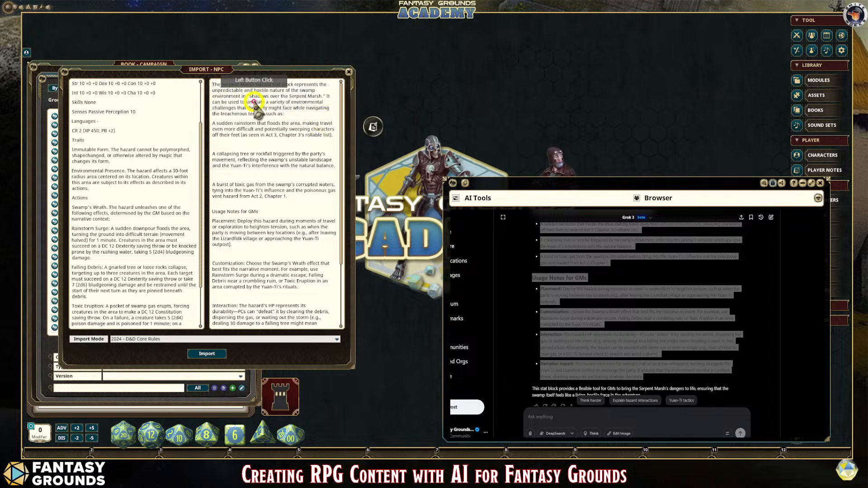
{"action": "key", "text": "Return"}
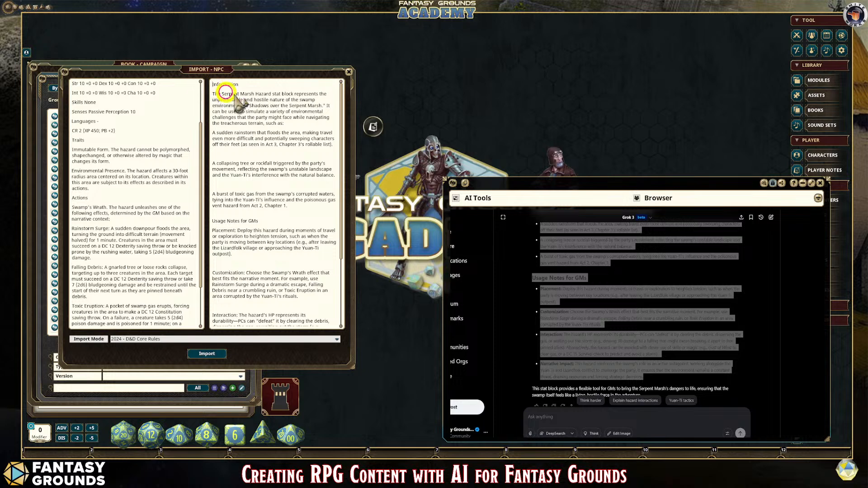
{"action": "left_click", "coordinate": [270, 104]}
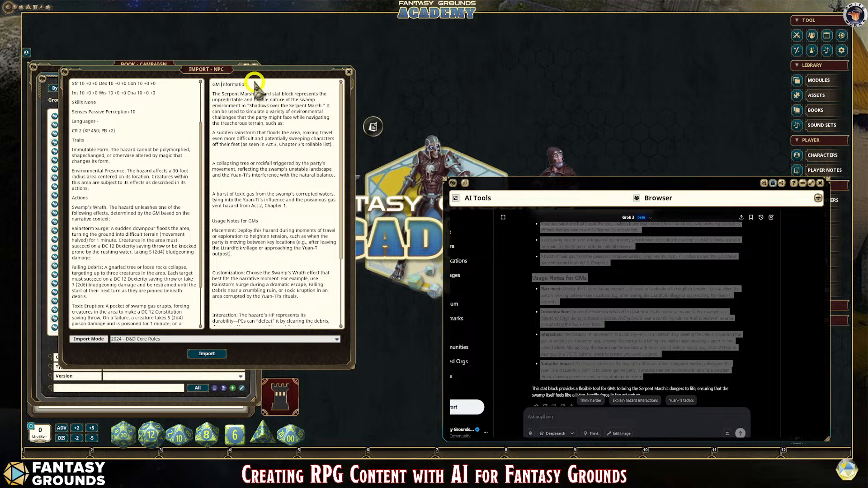
{"action": "left_click_drag", "start_coordinate": [247, 85], "coordinate": [191, 84]}
{"action": "key", "text": "ctrl+1"}
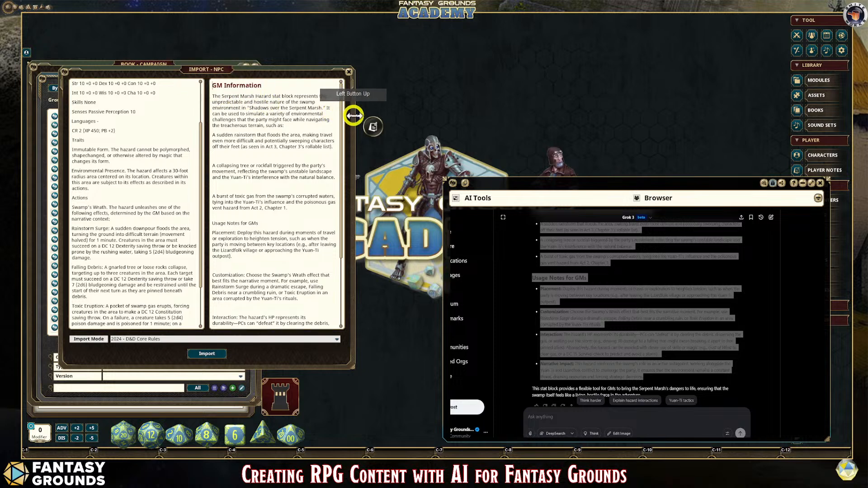
Step: Clean up the description text so the surplus blank lines between its paragraphs are removed
{"action": "left_click", "coordinate": [290, 136]}
{"action": "right_click", "coordinate": [246, 188]}
{"action": "left_click", "coordinate": [223, 175]}
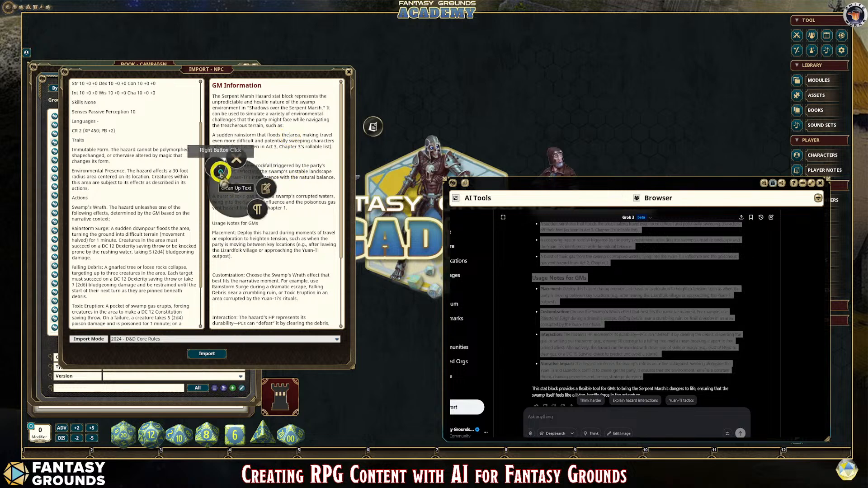
{"action": "left_click", "coordinate": [294, 167]}
Step: Make the "Usage Notes for GMs" line and the "Narrative Impact:" label bold in the description
{"action": "scroll", "coordinate": [298, 177], "scroll_direction": "down", "scroll_amount": 2}
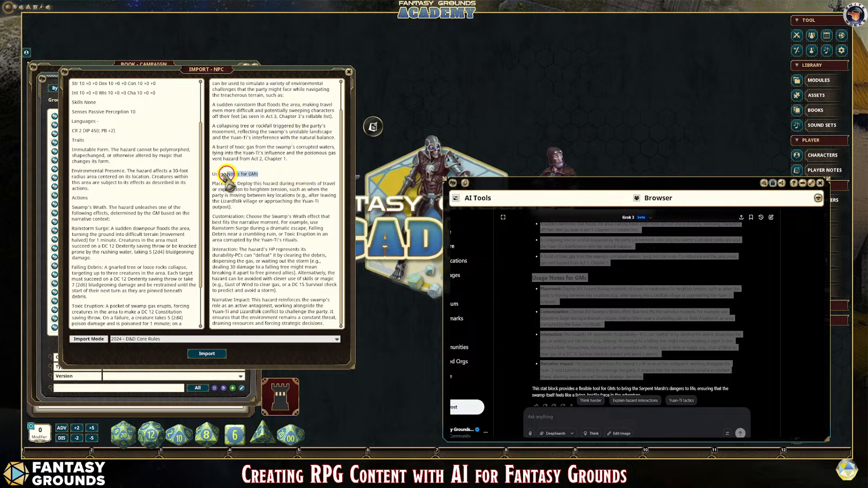
{"action": "left_click_drag", "start_coordinate": [210, 174], "coordinate": [273, 175]}
{"action": "key", "text": "ctrl+b"}
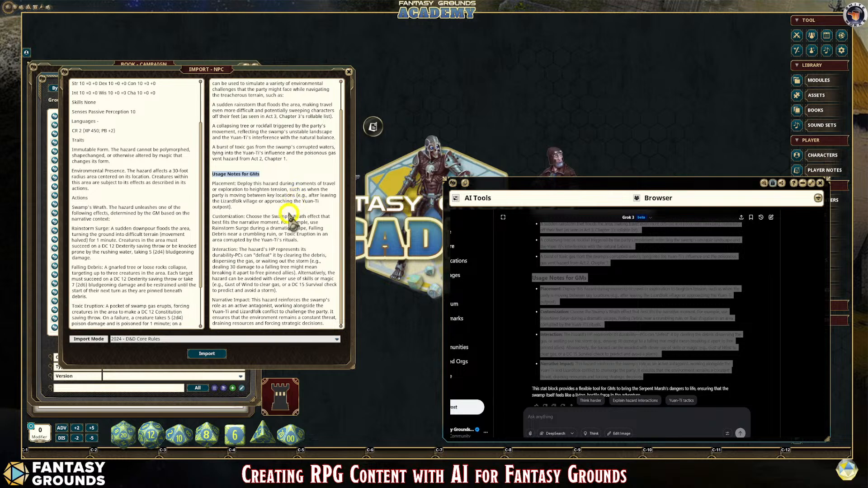
{"action": "left_click_drag", "start_coordinate": [250, 300], "coordinate": [212, 300]}
{"action": "key", "text": "ctrl+b"}
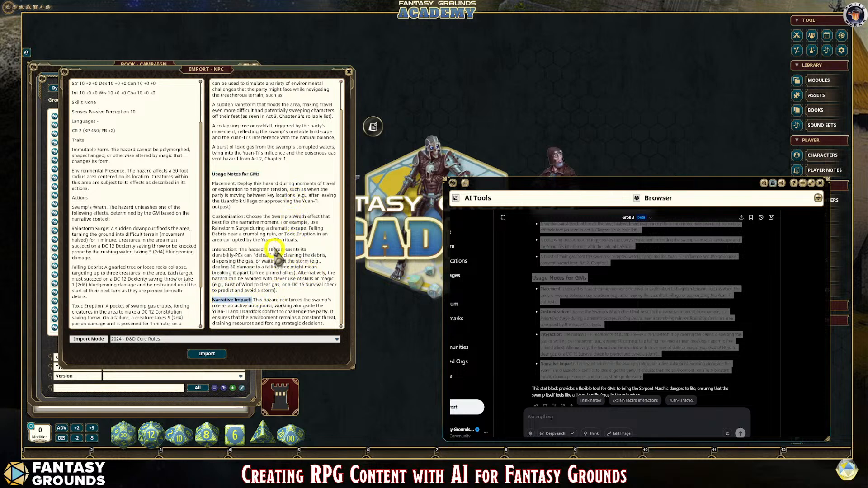
Step: Make the "Placement:", "Customization:" and "Interaction:" labels under Usage Notes for GMs bold
{"action": "scroll", "coordinate": [277, 248], "scroll_direction": "up", "scroll_amount": 1}
{"action": "left_click", "coordinate": [280, 201]}
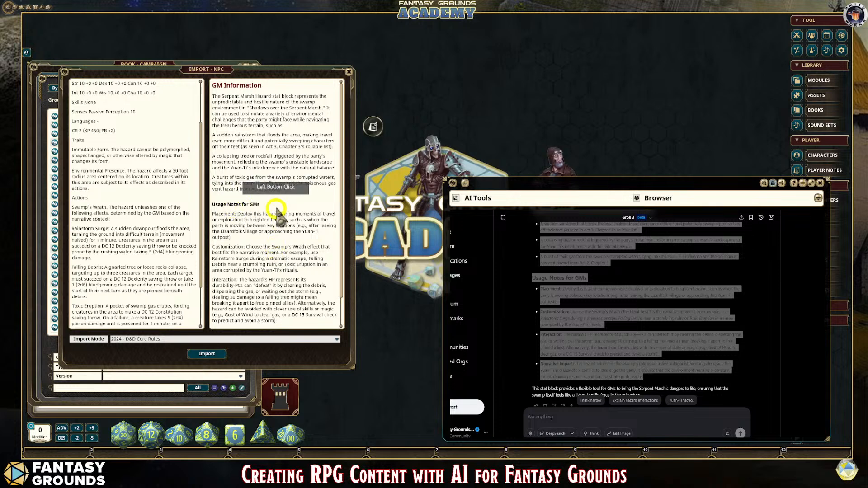
{"action": "left_click_drag", "start_coordinate": [235, 215], "coordinate": [202, 216]}
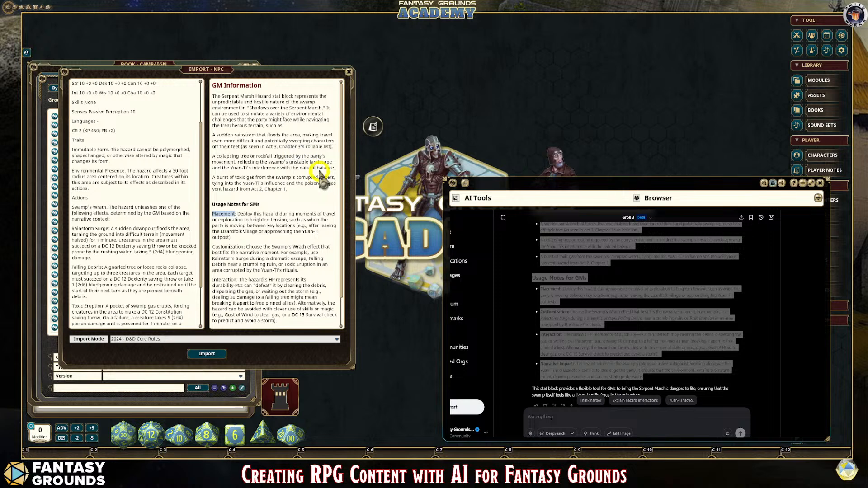
{"action": "key", "text": "ctrl+b"}
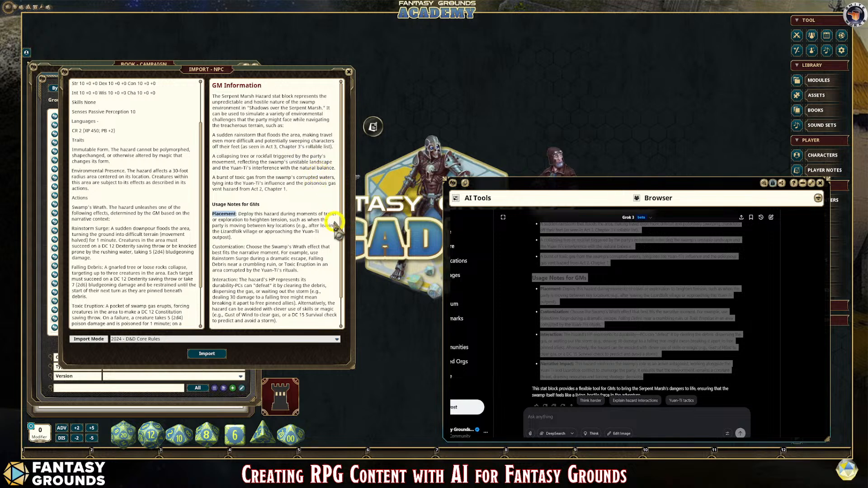
{"action": "left_click", "coordinate": [305, 233]}
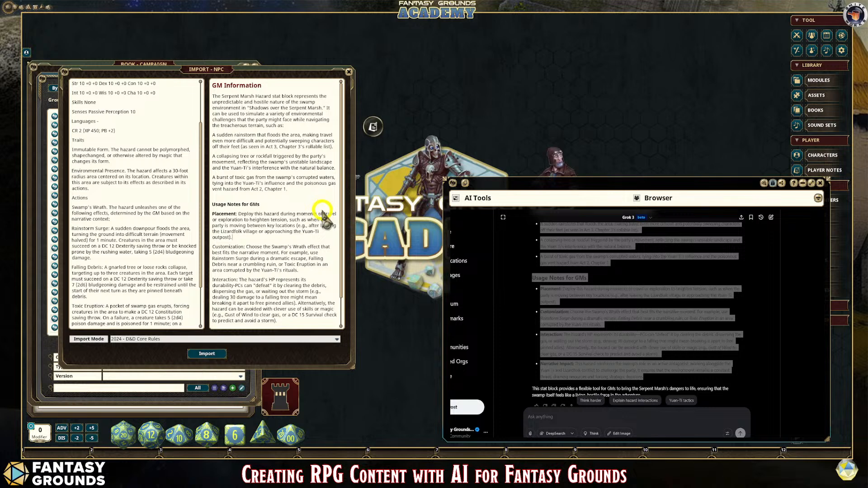
{"action": "left_click", "coordinate": [283, 245]}
{"action": "left_click_drag", "start_coordinate": [245, 247], "coordinate": [208, 248]}
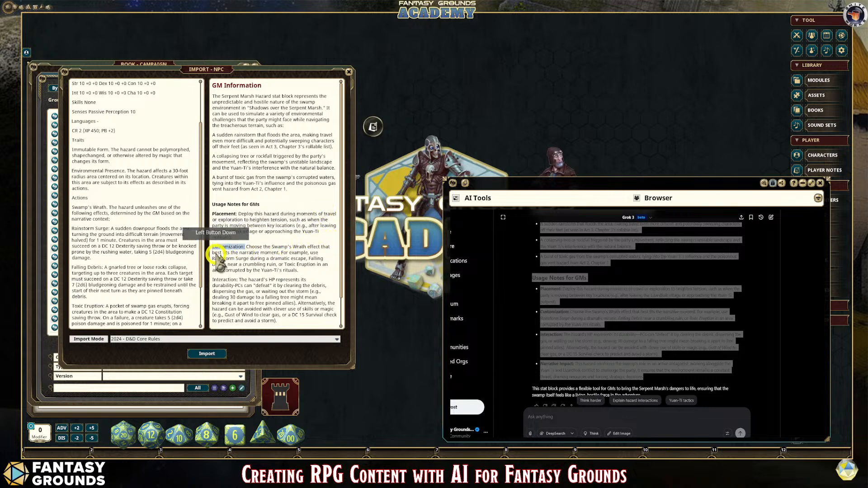
{"action": "left_click", "coordinate": [346, 249]}
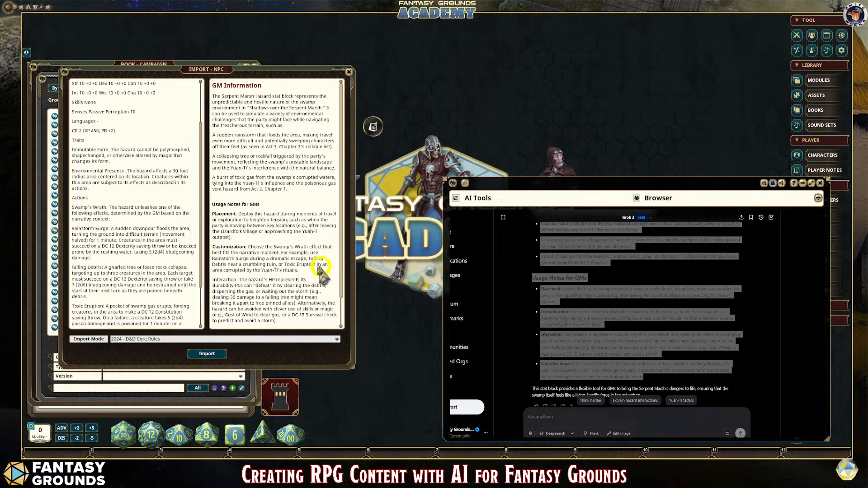
{"action": "left_click_drag", "start_coordinate": [240, 280], "coordinate": [212, 279]}
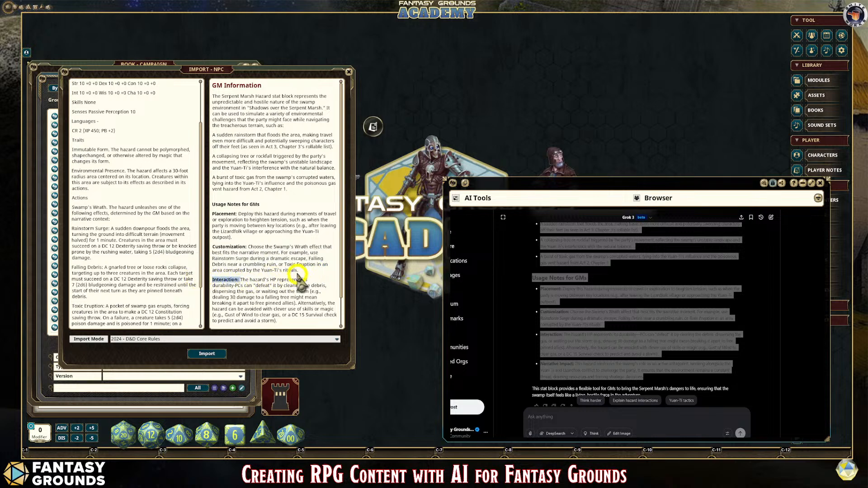
{"action": "scroll", "coordinate": [291, 282], "scroll_direction": "down", "scroll_amount": 2}
{"action": "left_click", "coordinate": [281, 292]}
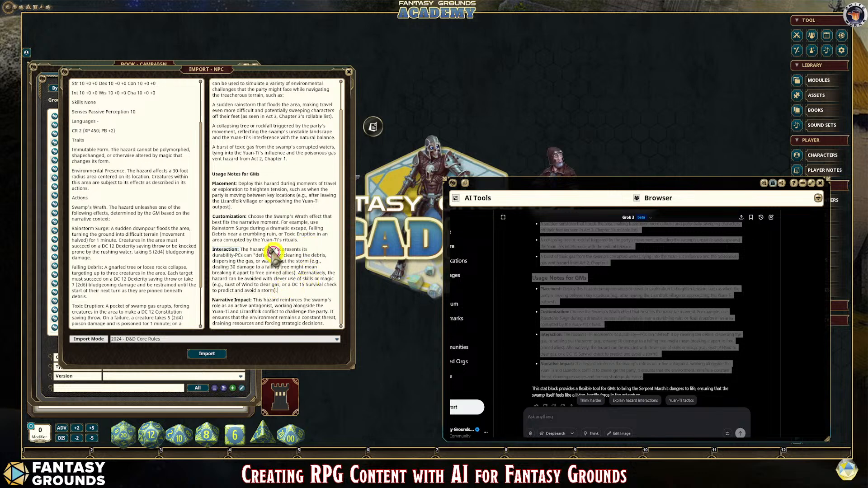
Step: Check the description and stat block text, and import the Serpent Marsh Hazard NPC with the 2024 - D&D Core Rules mode
{"action": "scroll", "coordinate": [289, 199], "scroll_direction": "up", "scroll_amount": 2}
{"action": "left_click", "coordinate": [289, 199]}
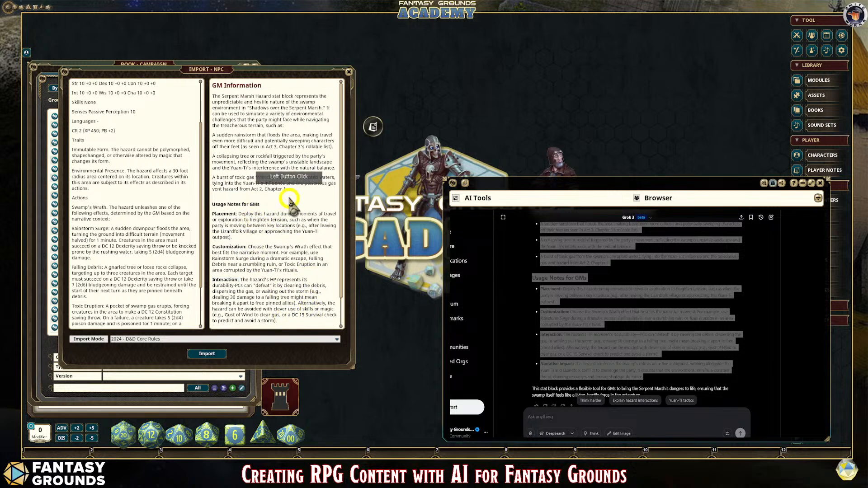
{"action": "scroll", "coordinate": [192, 214], "scroll_direction": "down", "scroll_amount": 4}
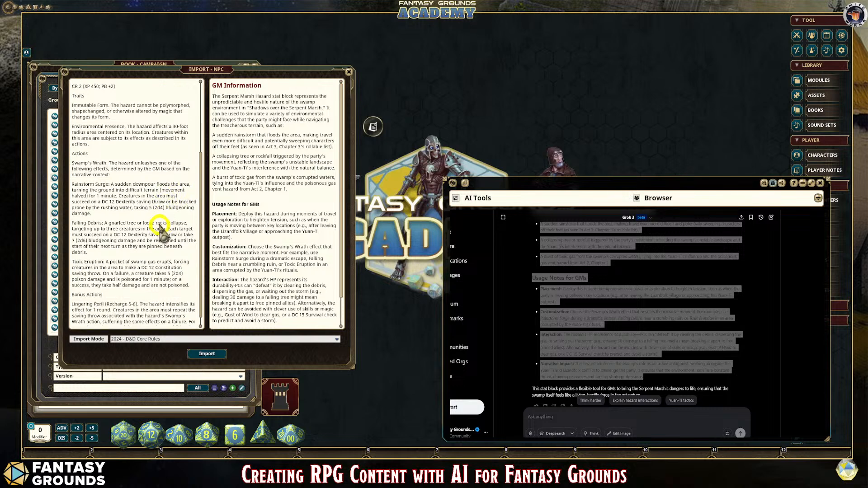
{"action": "left_click", "coordinate": [207, 353]}
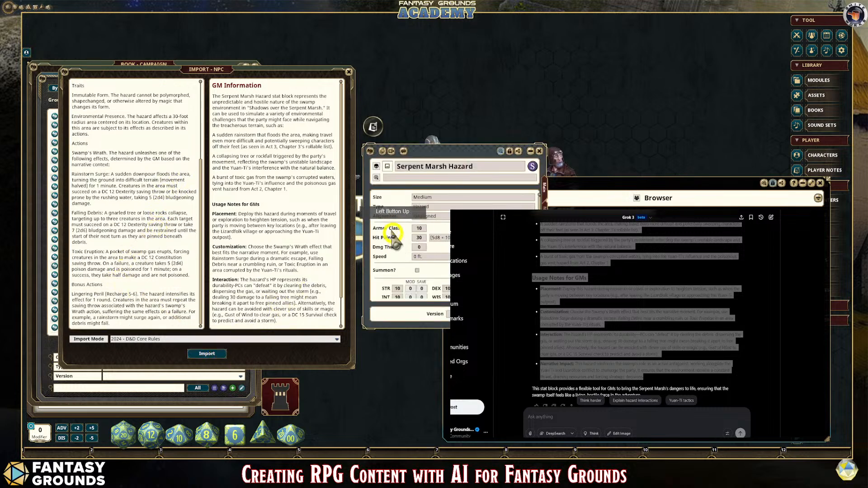
Step: Enlarge the imported Serpent Marsh Hazard record and review its stats, traits, actions and bonus actions
{"action": "left_click_drag", "start_coordinate": [454, 149], "coordinate": [337, 22]}
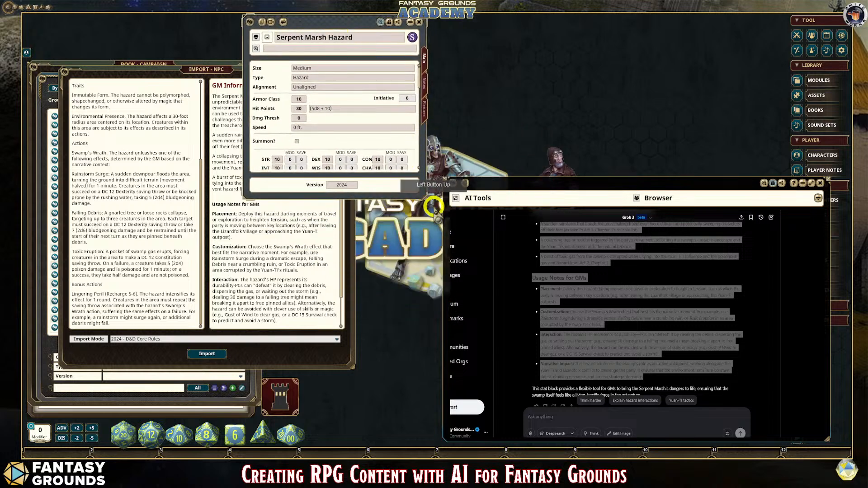
{"action": "left_click_drag", "start_coordinate": [423, 195], "coordinate": [432, 388]}
{"action": "scroll", "coordinate": [368, 310], "scroll_direction": "down", "scroll_amount": 4}
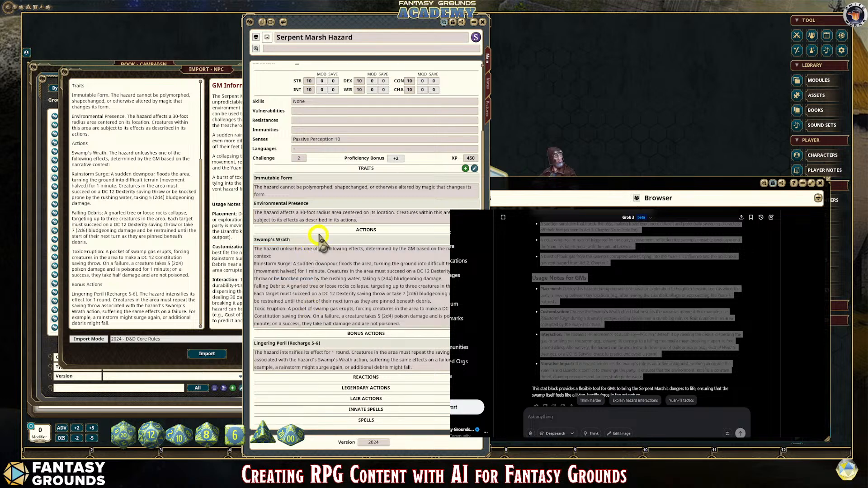
{"action": "scroll", "coordinate": [360, 206], "scroll_direction": "up", "scroll_amount": 3}
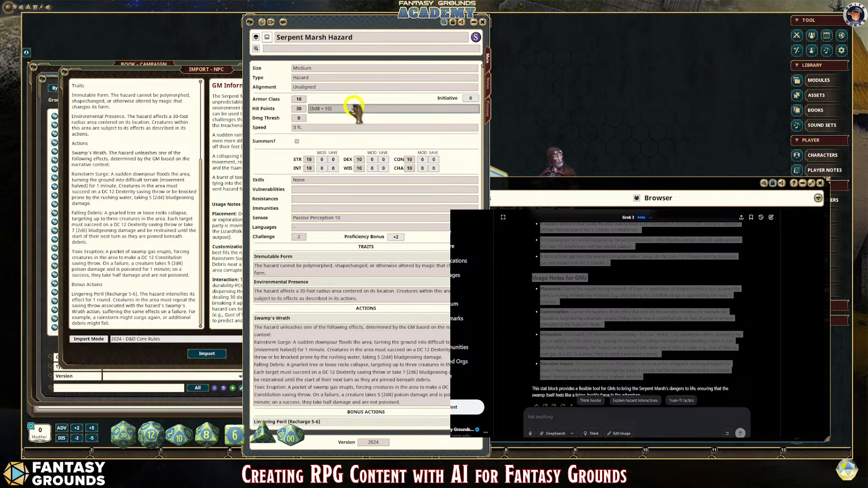
Step: Close the NPC import window and the NPC list, and bring the Serpent Marsh Hazard record in front of the campaign book
{"action": "left_click_drag", "start_coordinate": [321, 23], "coordinate": [456, 38]}
{"action": "left_click_drag", "start_coordinate": [199, 206], "coordinate": [198, 199]}
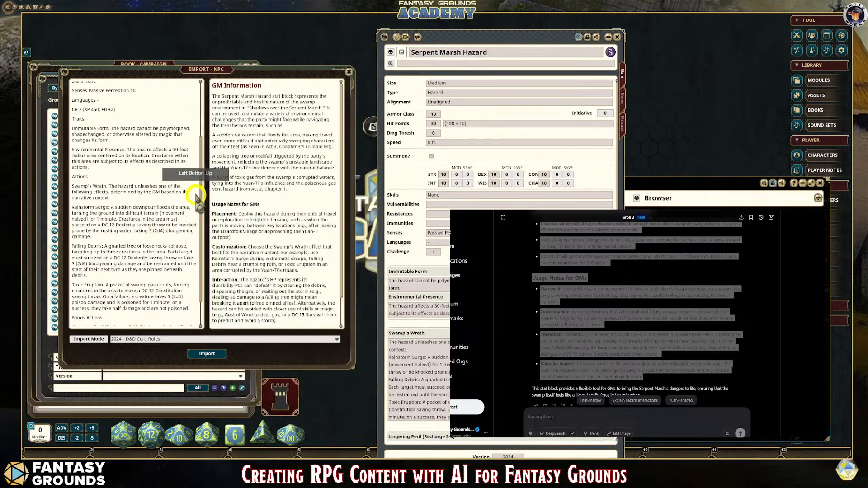
{"action": "left_click", "coordinate": [348, 71]}
{"action": "left_click_drag", "start_coordinate": [457, 40], "coordinate": [230, 31]}
{"action": "left_click", "coordinate": [137, 77]}
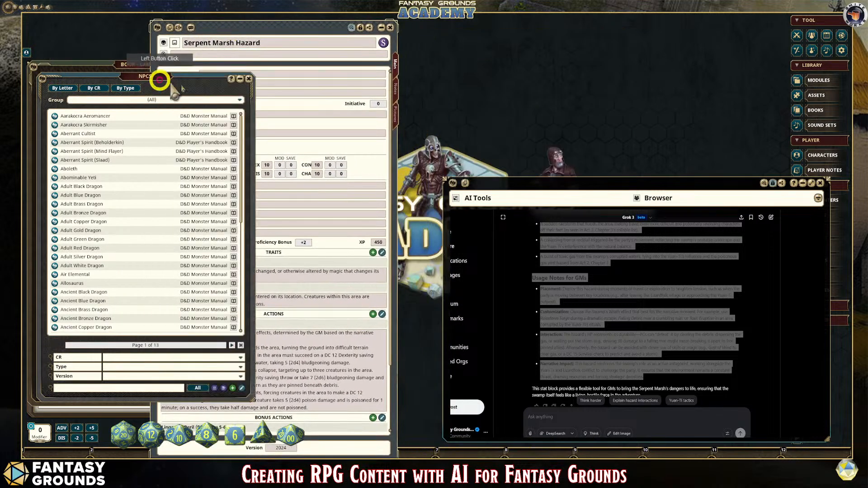
{"action": "left_click", "coordinate": [248, 79]}
{"action": "left_click", "coordinate": [103, 65]}
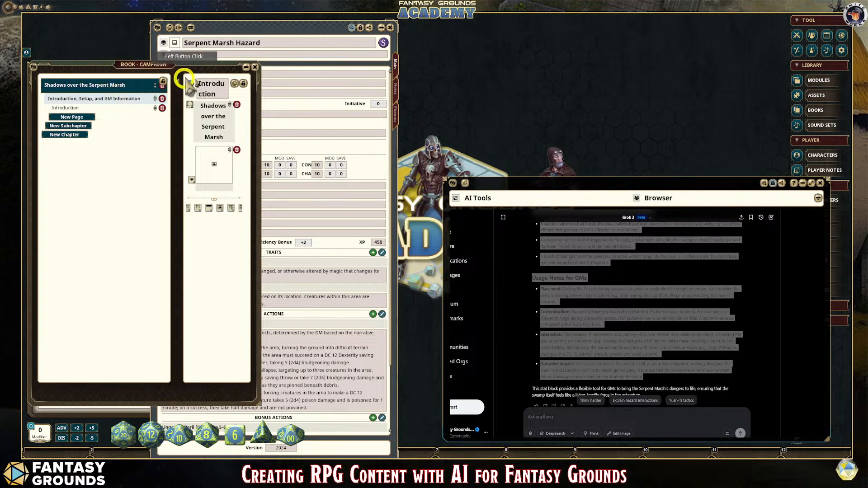
{"action": "left_click", "coordinate": [264, 166]}
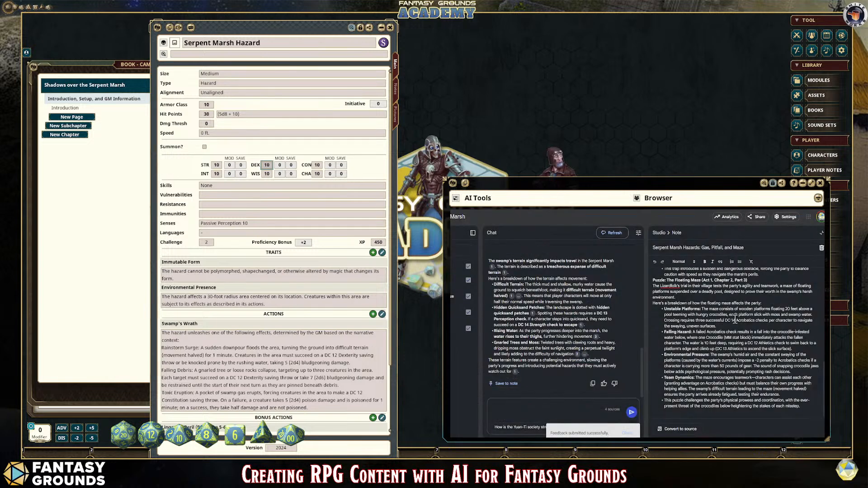
Step: Review the Floating Maze puzzle in NotebookLM's "Serpent Marsh Hazards: Gas, Pitfall, and Maze" note
{"action": "scroll", "coordinate": [735, 319], "scroll_direction": "up", "scroll_amount": 10}
{"action": "scroll", "coordinate": [735, 318], "scroll_direction": "down", "scroll_amount": 10}
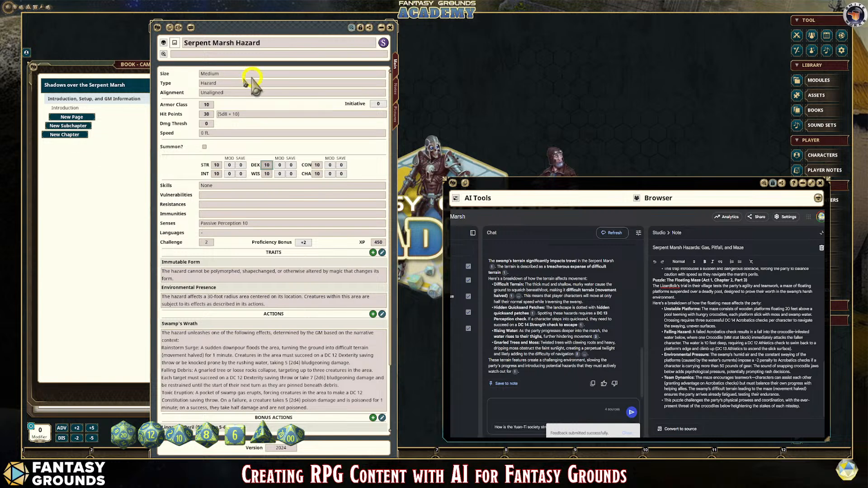
Step: Review Grok's adventure context and Usage Notes for GMs on the Serpent Marsh Hazard, and bring up the "Shadows over the Serpent Marsh" cover design in Canva
{"action": "scroll", "coordinate": [575, 278], "scroll_direction": "up", "scroll_amount": 3}
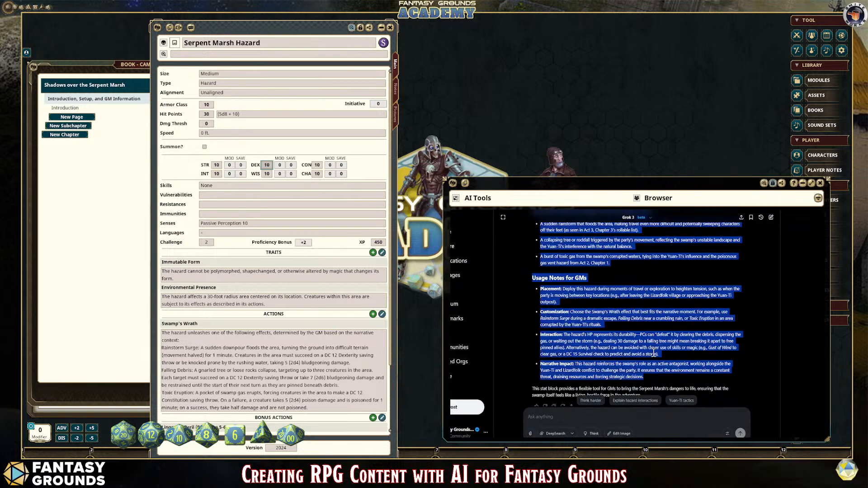
{"action": "scroll", "coordinate": [652, 352], "scroll_direction": "up", "scroll_amount": 5}
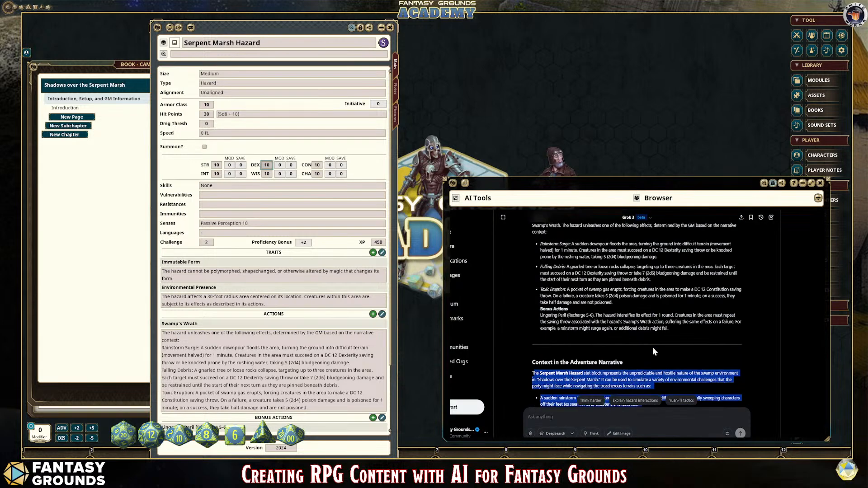
{"action": "scroll", "coordinate": [652, 347], "scroll_direction": "down", "scroll_amount": 6}
{"action": "scroll", "coordinate": [652, 347], "scroll_direction": "up", "scroll_amount": 1}
{"action": "scroll", "coordinate": [652, 346], "scroll_direction": "down", "scroll_amount": 1}
{"action": "left_click", "coordinate": [624, 296]}
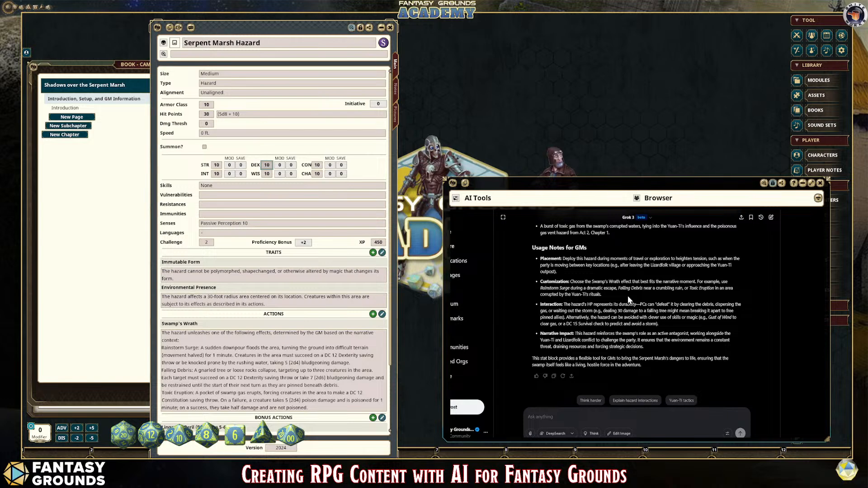
{"action": "left_click", "coordinate": [552, 199]}
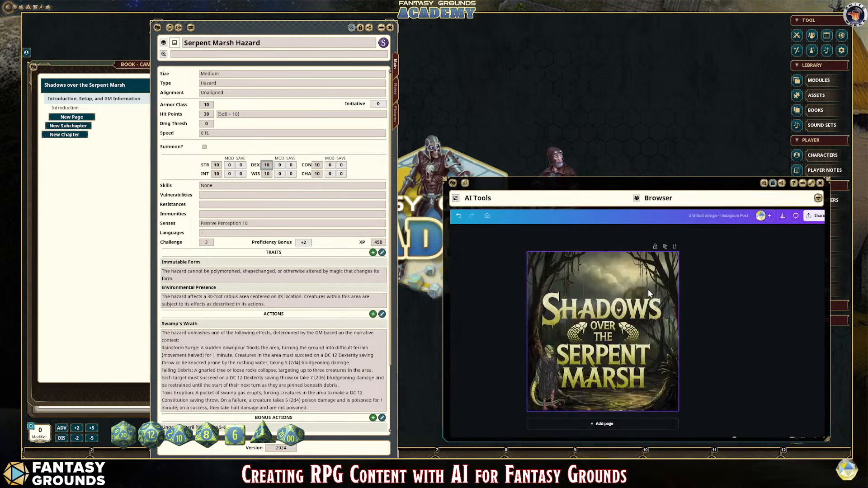